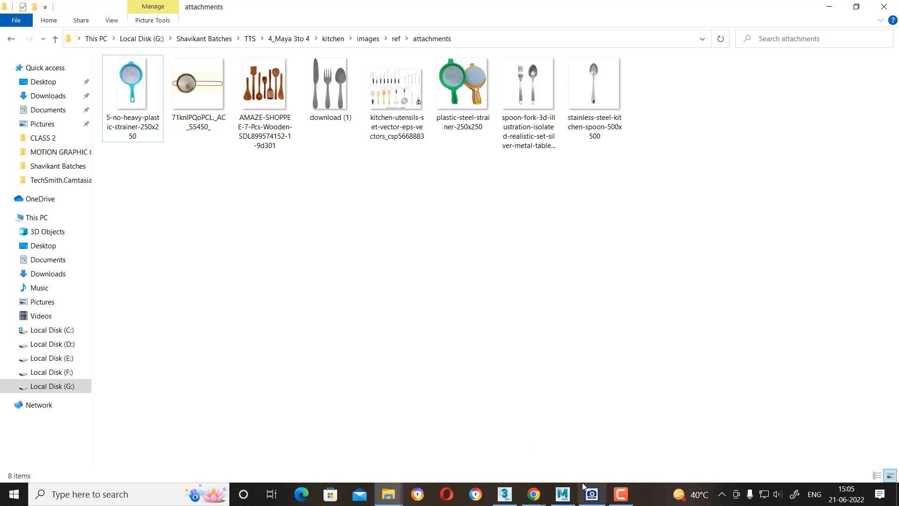
Switch to Maya and show the front view as a single full-size viewport.
click(562, 494)
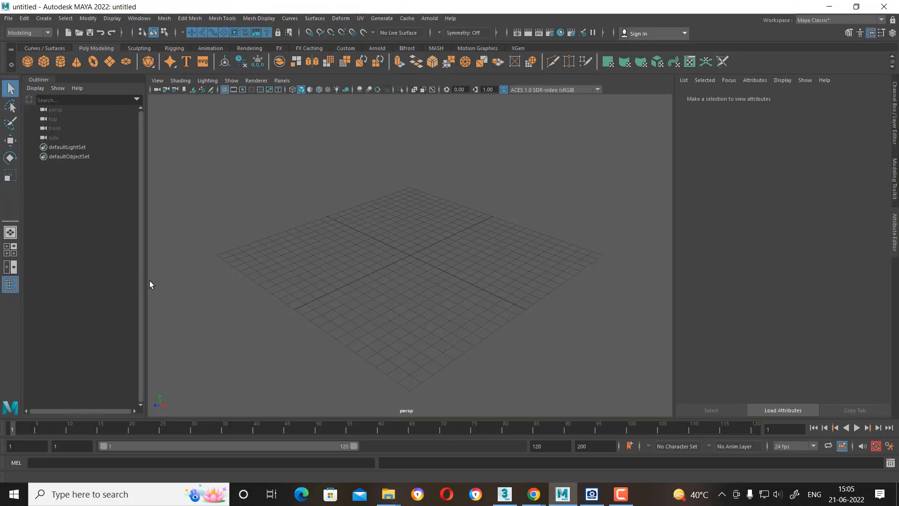
click(8, 253)
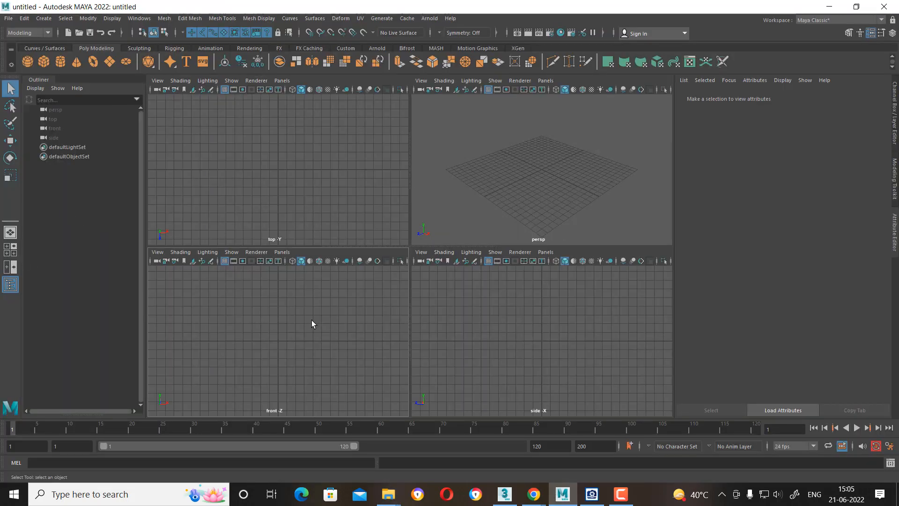
key(space)
click(159, 82)
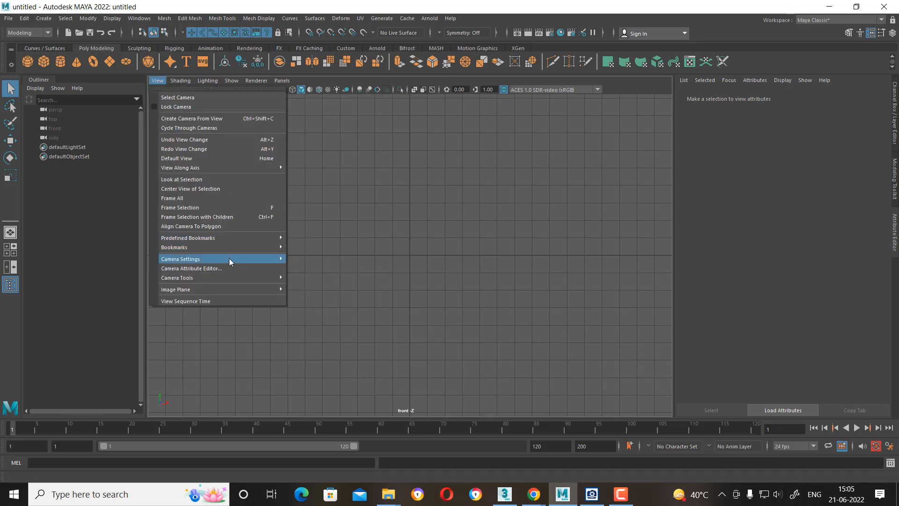
mouse_move(231, 290)
click(309, 298)
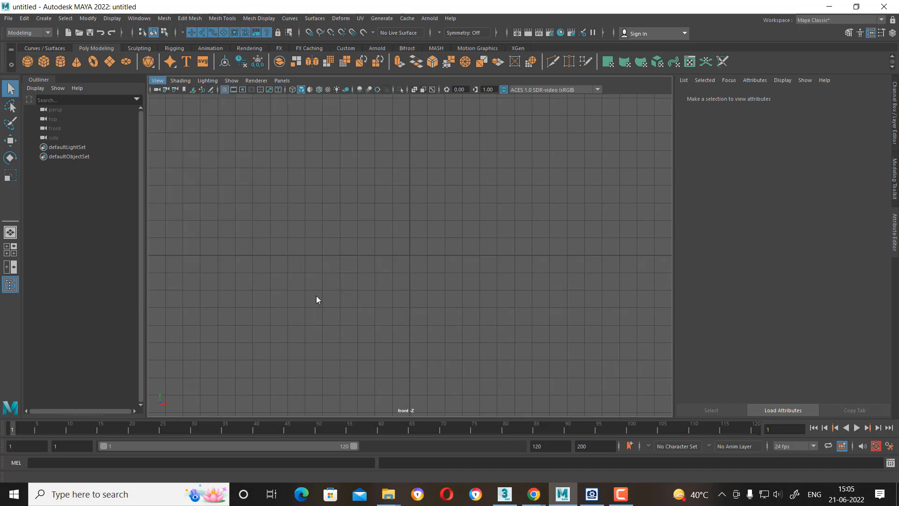
key(Return)
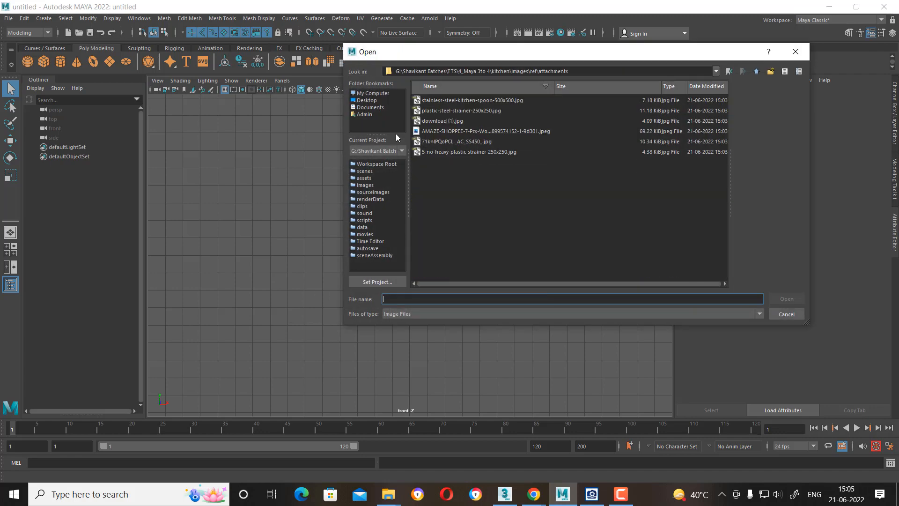
click(451, 100)
key(Down)
key(Down)
key(Down)
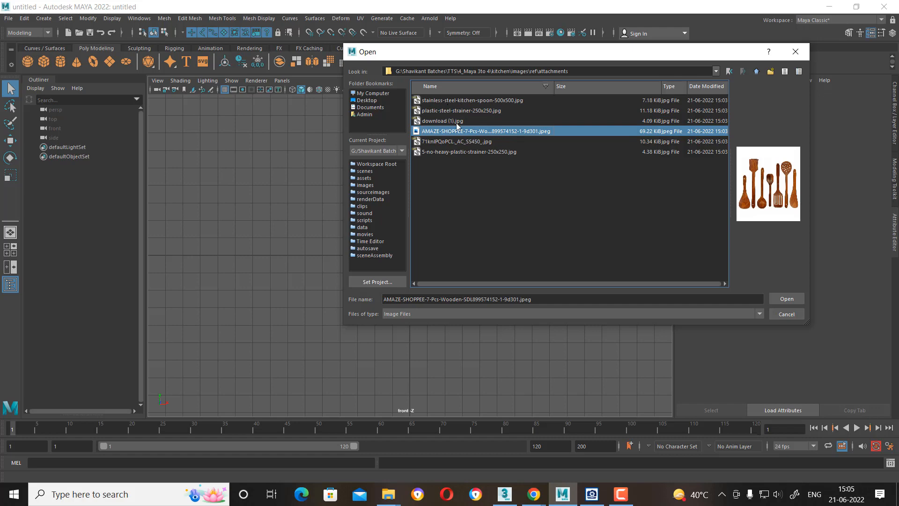
key(Return)
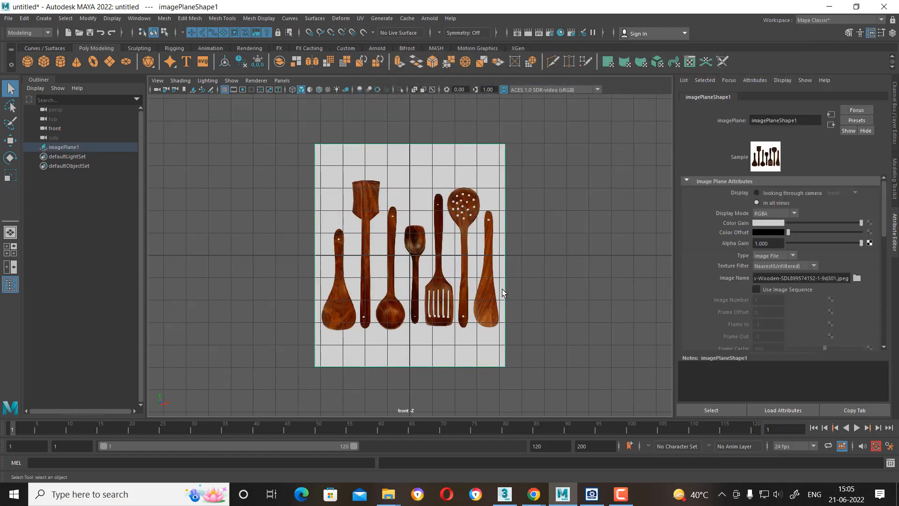
Move the image plane to about X 0.893 and Y 3.344, placing the third utensil's round bowl above the origin.
key(w)
scroll(430, 239, up, 2)
drag(412, 213, 426, 123)
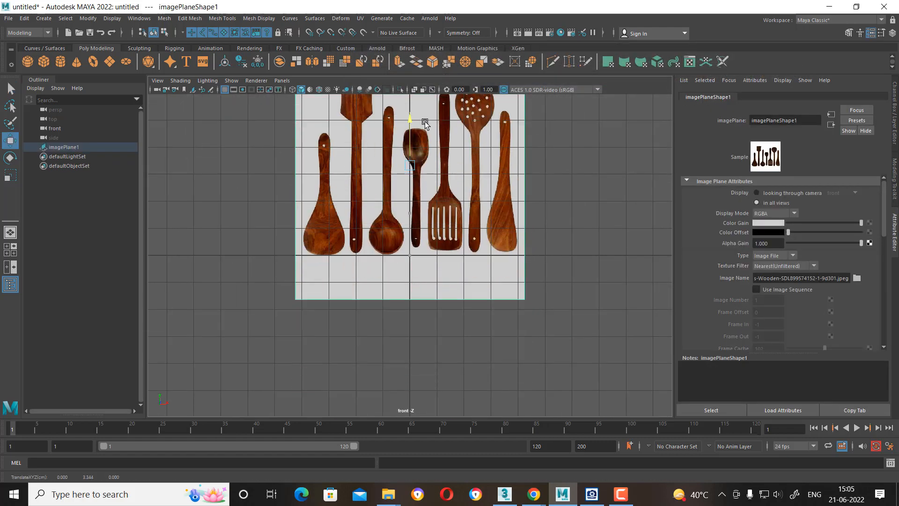
scroll(420, 187, up, 2)
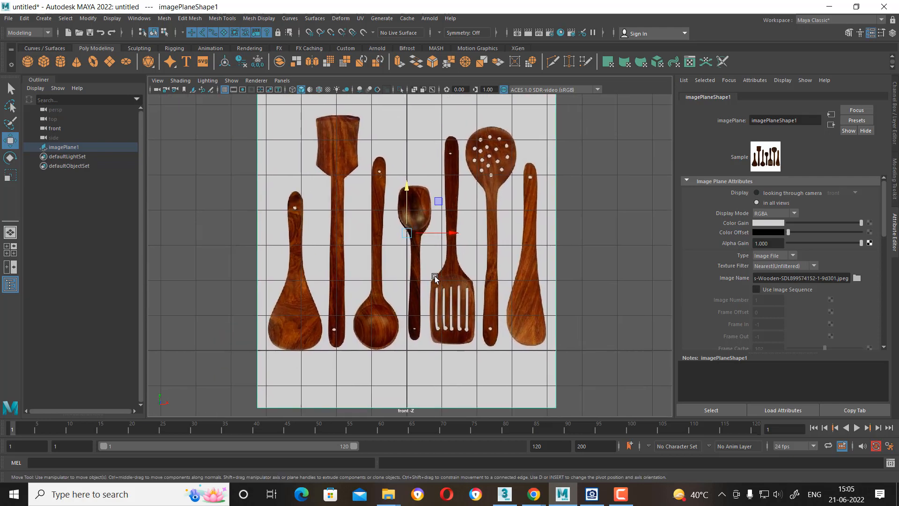
drag(465, 231, 482, 232)
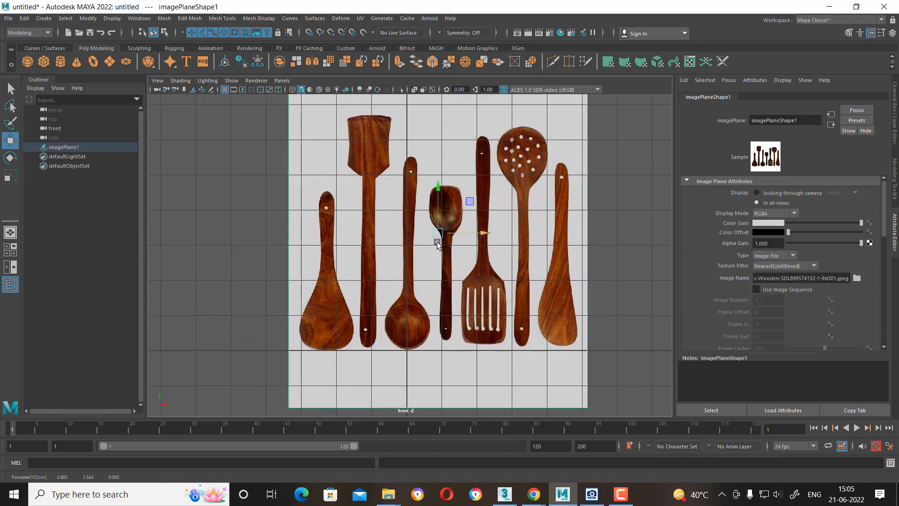
Put the image plane in a new display layer and set that layer to Reference.
scroll(439, 244, up, 3)
alt+middle_drag(492, 328, 424, 277)
scroll(422, 300, up, 3)
alt+middle_drag(407, 386, 442, 310)
scroll(442, 310, up, 1)
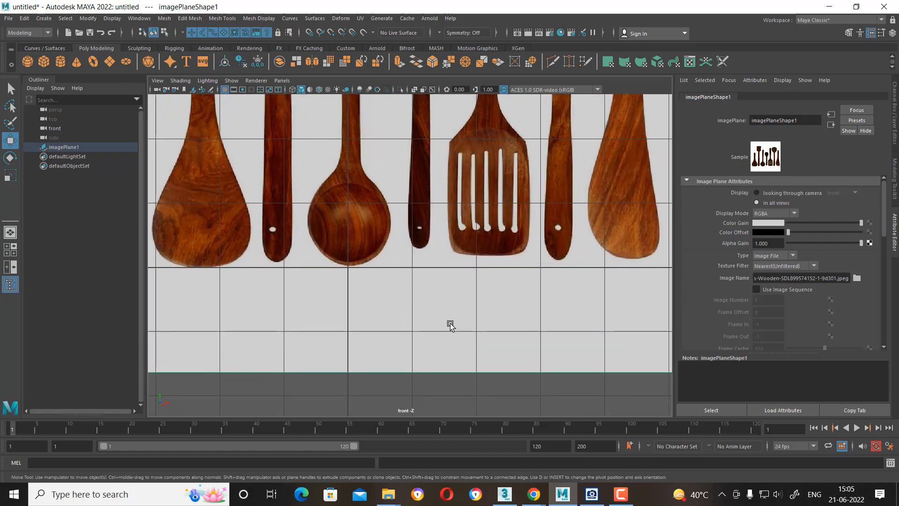
click(450, 323)
click(892, 34)
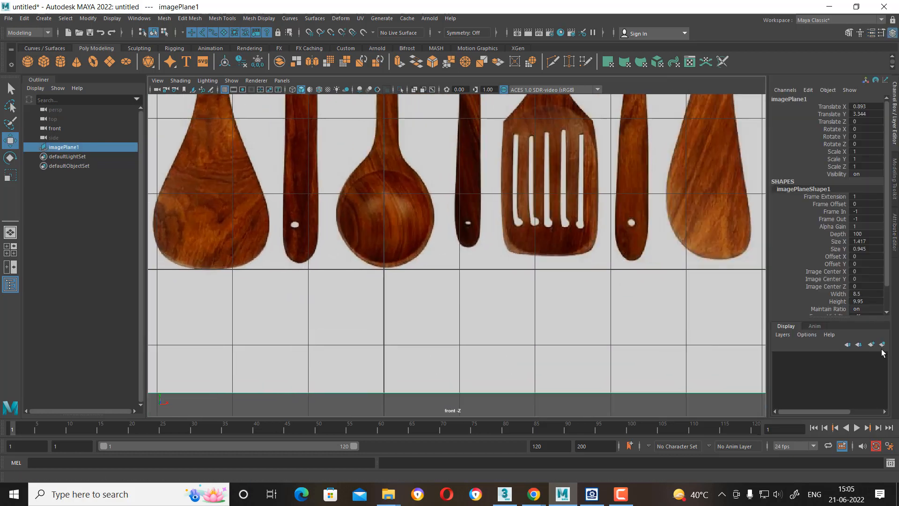
click(779, 355)
click(779, 356)
click(801, 356)
click(800, 356)
click(479, 271)
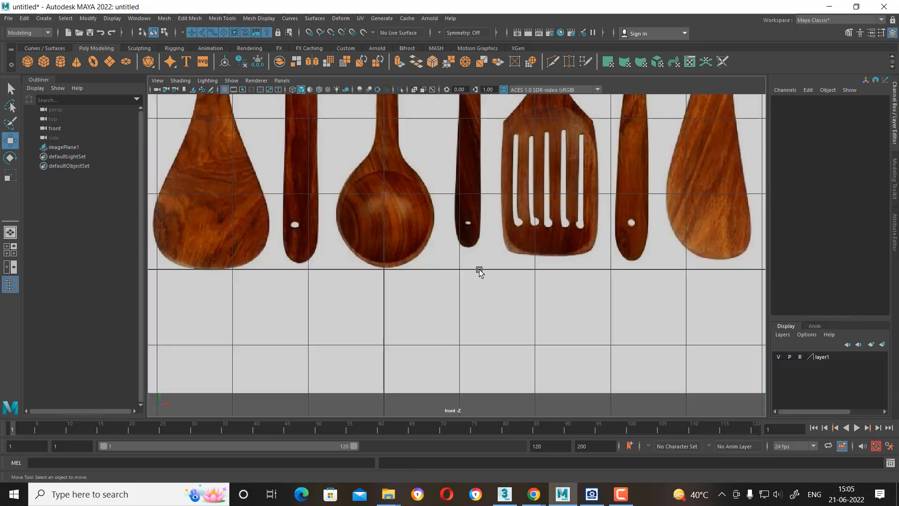
Create a polygon sphere and set its X rotation to 90.
shift+right_drag(440, 232, 482, 231)
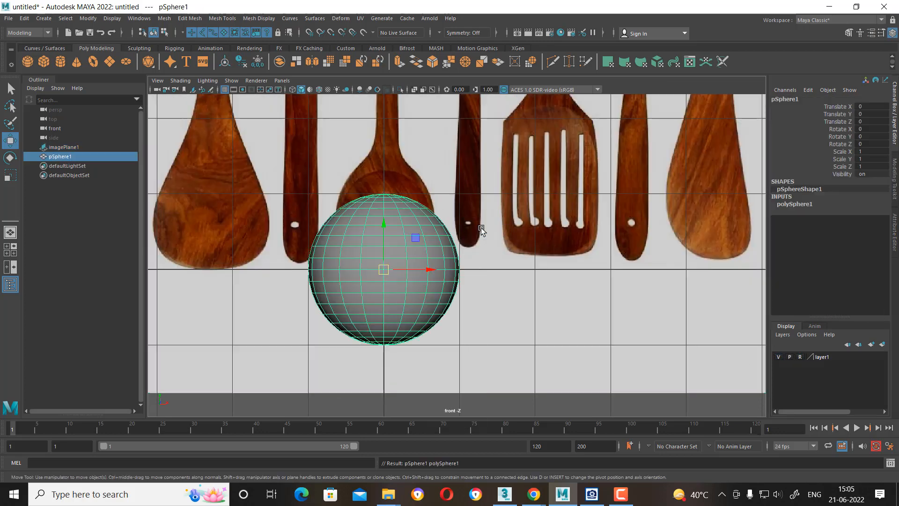
key(e)
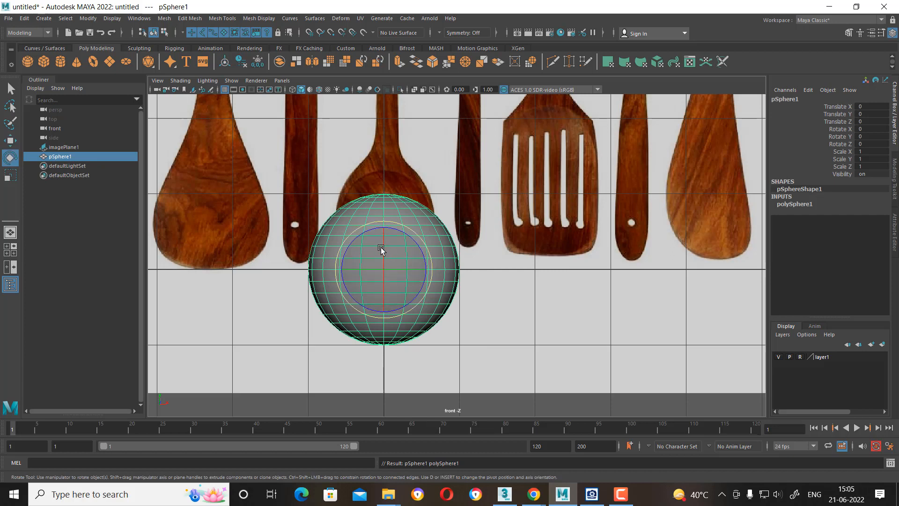
drag(380, 249, 383, 266)
click(882, 128)
text(9)
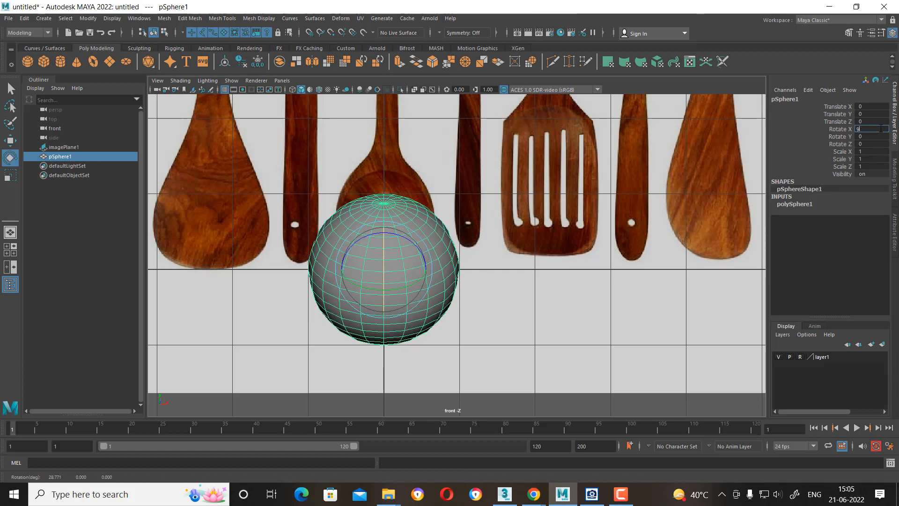
text(0)
key(Return)
In wireframe, scale the sphere to about 0.631 and move it to about X 0.045, Y 0.691 over the spoon bowl.
scroll(474, 221, up, 1)
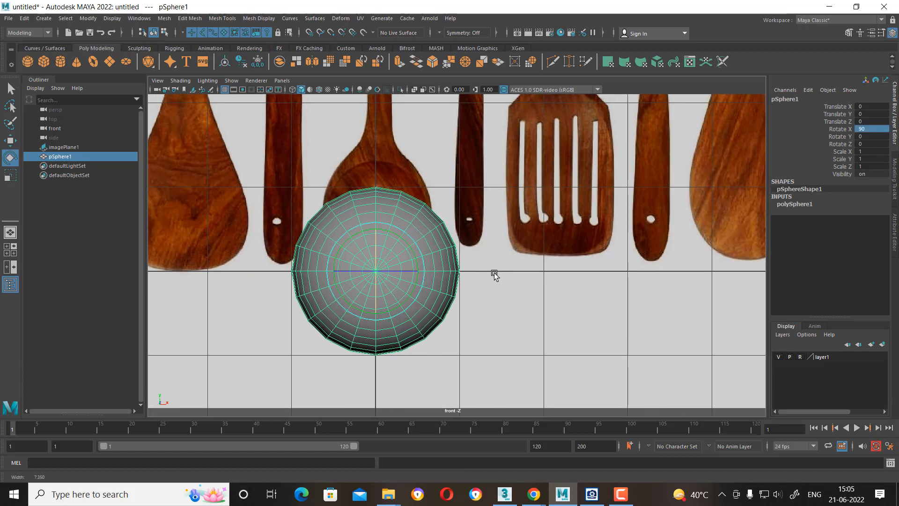
key(w)
drag(377, 227, 386, 185)
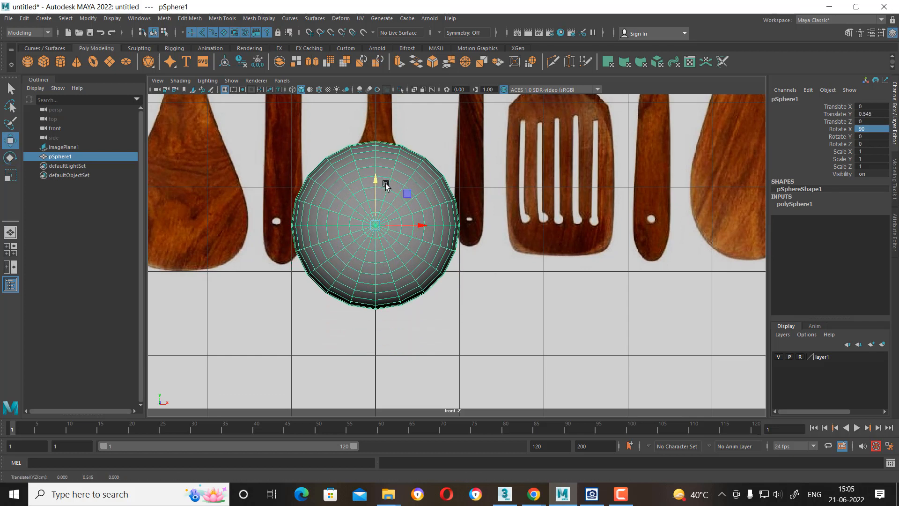
key(4)
drag(377, 227, 325, 279)
key(r)
key(w)
scroll(402, 254, up, 1)
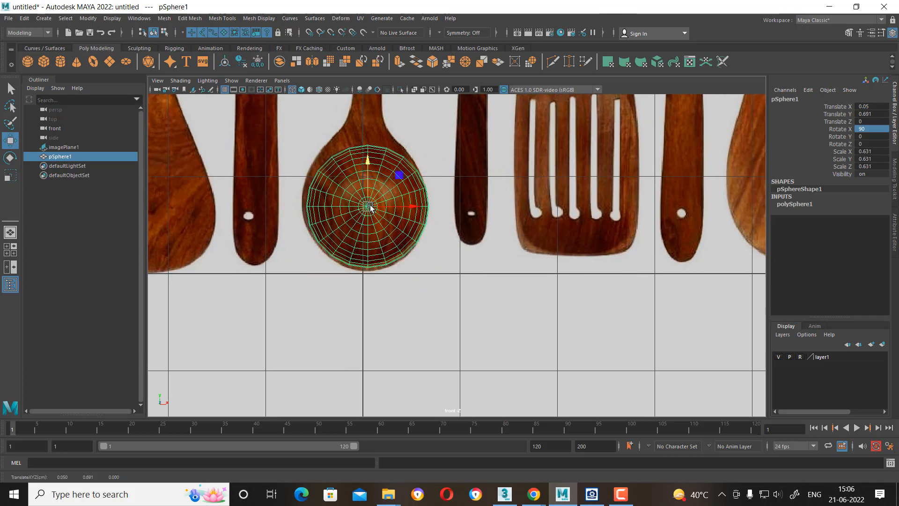
drag(368, 210, 369, 207)
Select the faces of the sphere's front half in the side view and delete them, then return to object selection.
key(space)
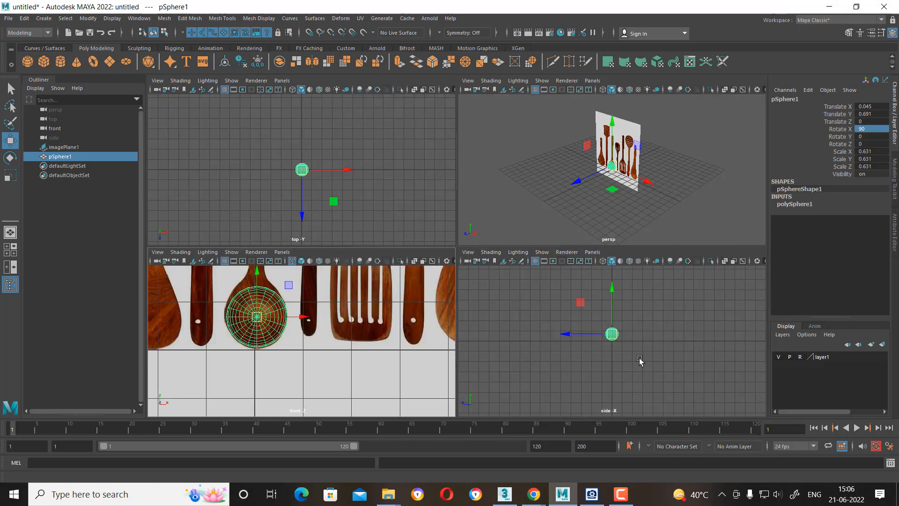
scroll(656, 360, up, 2)
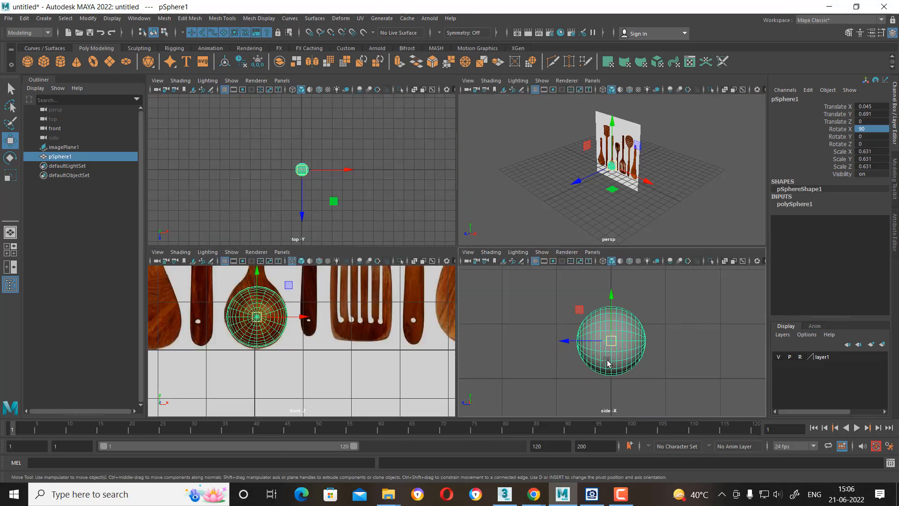
scroll(371, 377, up, 2)
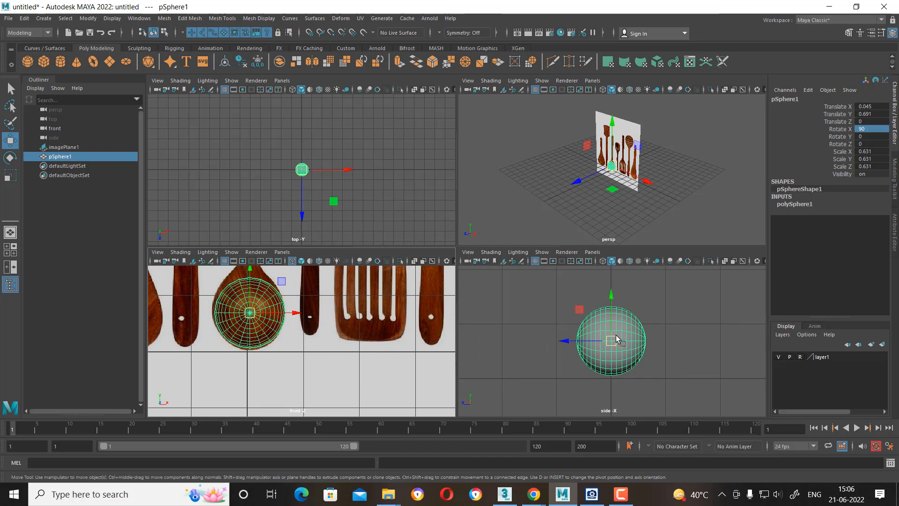
click(672, 338)
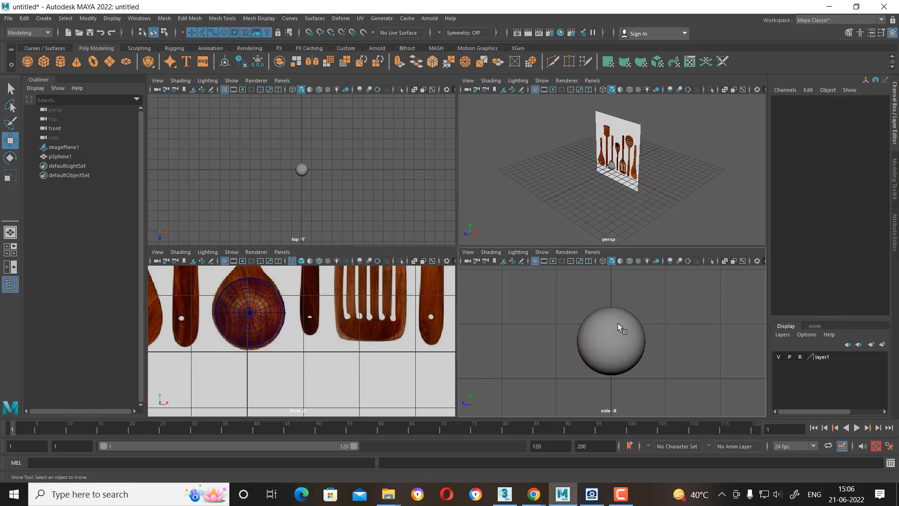
click(618, 328)
right_click(694, 297)
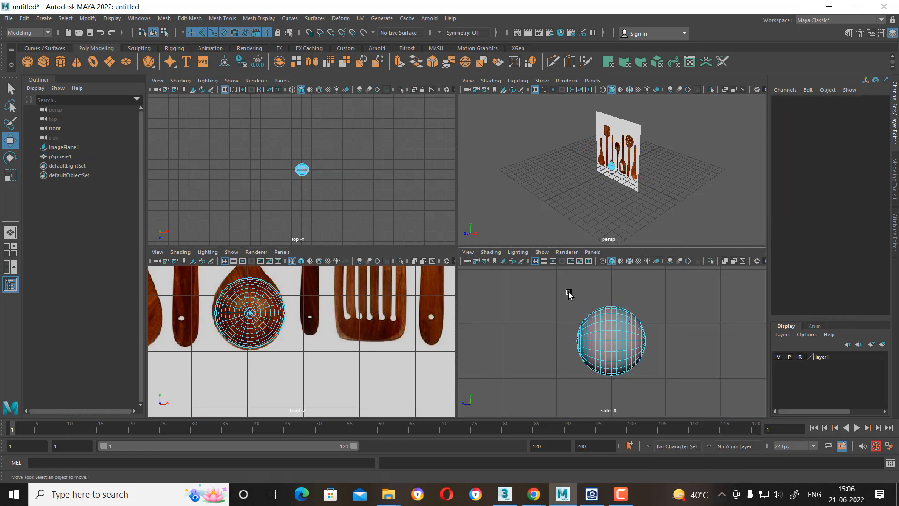
drag(566, 290, 608, 409)
key(Delete)
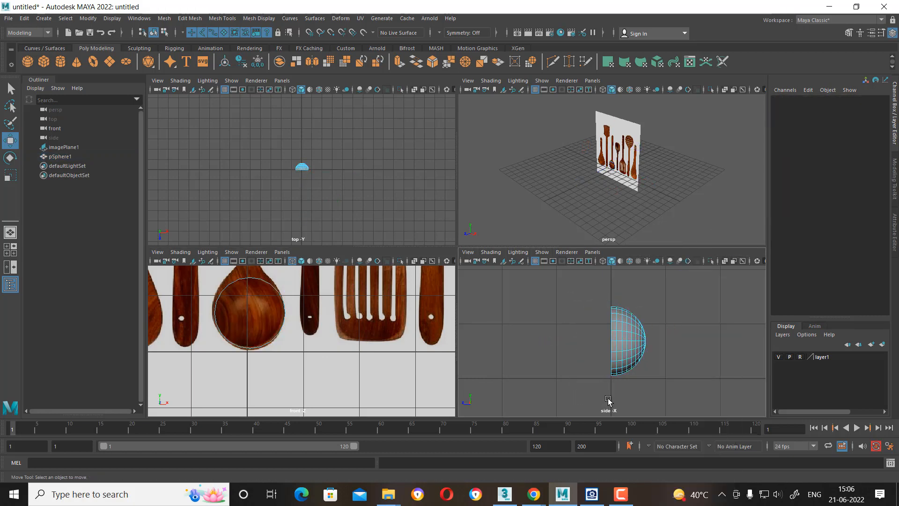
right_drag(627, 347, 730, 206)
click(683, 312)
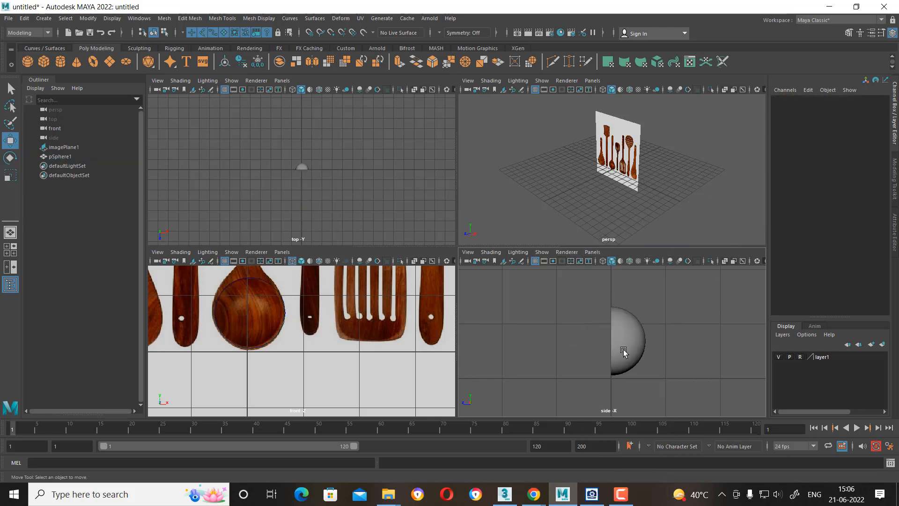
click(623, 349)
Unlock the reference layer, move the image plane back to about Z -0.762 behind the half sphere, and set the layer to Reference again.
alt+drag(702, 150, 698, 222)
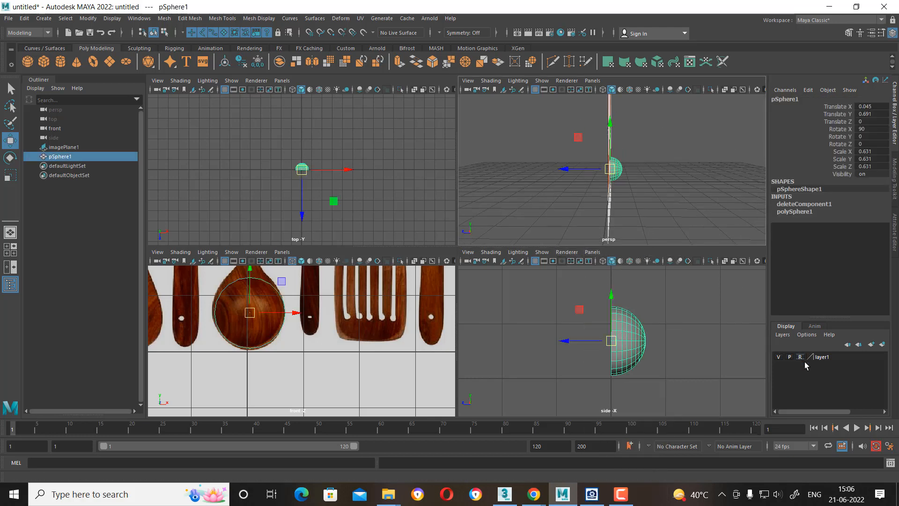
click(749, 298)
click(610, 191)
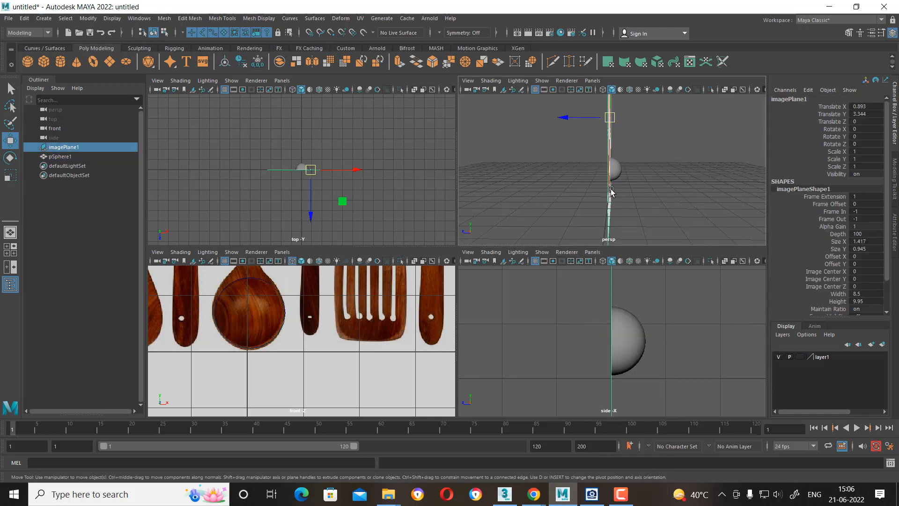
drag(575, 117, 590, 121)
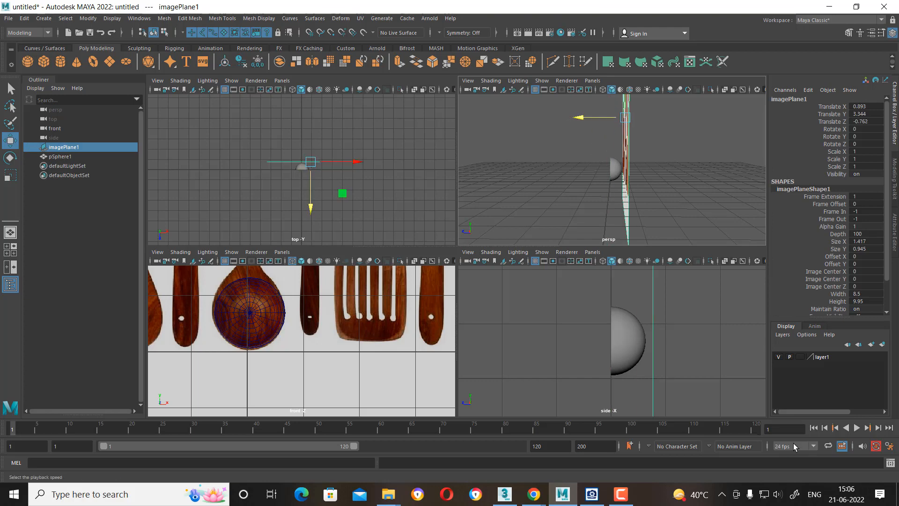
click(800, 357)
click(800, 356)
Examine how the half sphere fits the wooden spoon's bowl in the enlarged front view.
scroll(337, 306, up, 1)
alt+drag(318, 329, 345, 340)
key(space)
scroll(372, 354, up, 3)
click(461, 166)
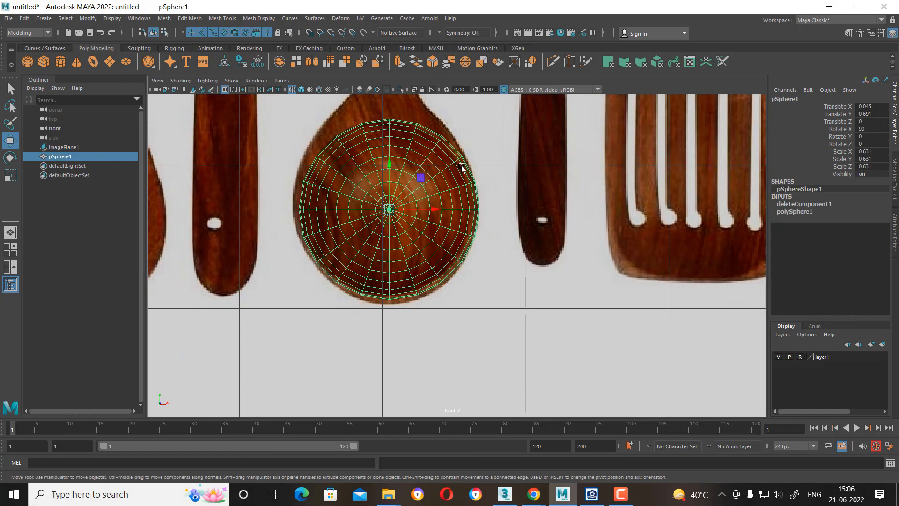
alt+middle_drag(436, 305, 469, 380)
scroll(477, 335, up, 1)
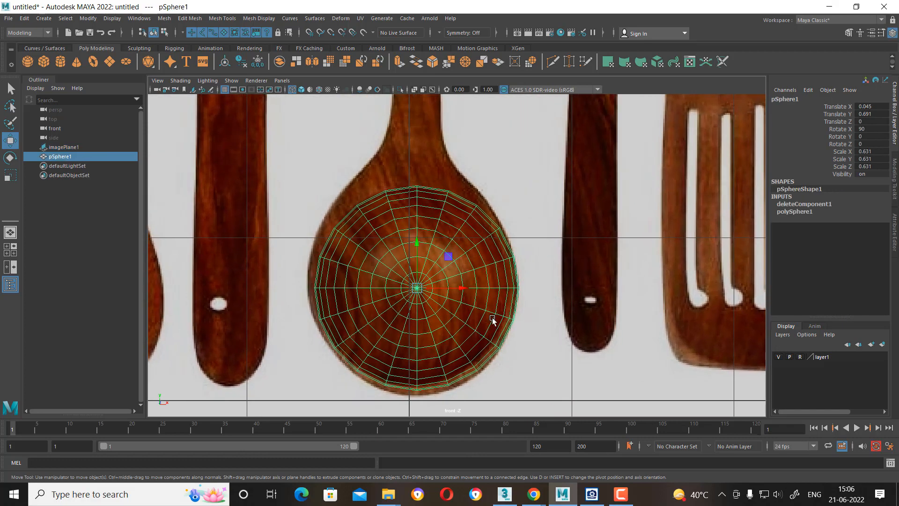
scroll(493, 320, down, 5)
scroll(490, 275, up, 2)
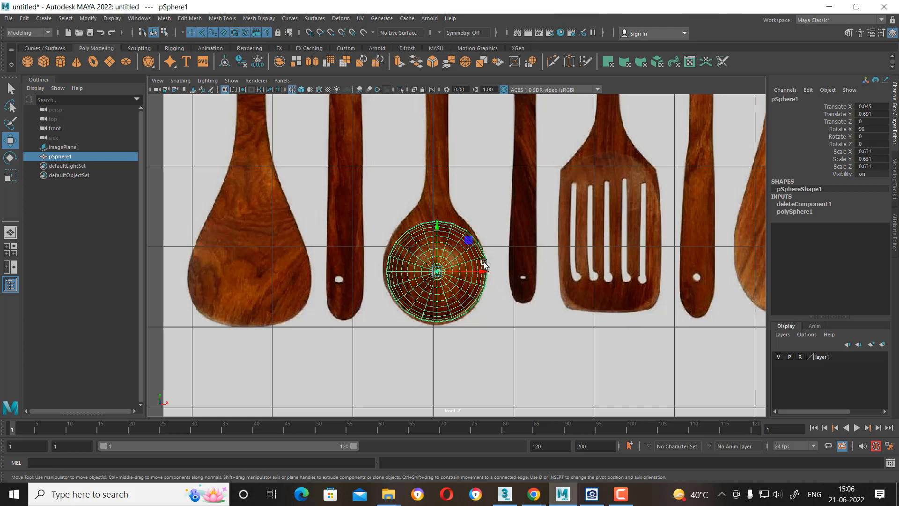
Extrude all faces of the half sphere with a thickness of 0.1, then return to object selection.
scroll(416, 274, up, 1)
right_drag(409, 238, 409, 262)
drag(539, 171, 299, 431)
scroll(525, 275, up, 3)
shift+right_drag(465, 199, 466, 229)
key(space)
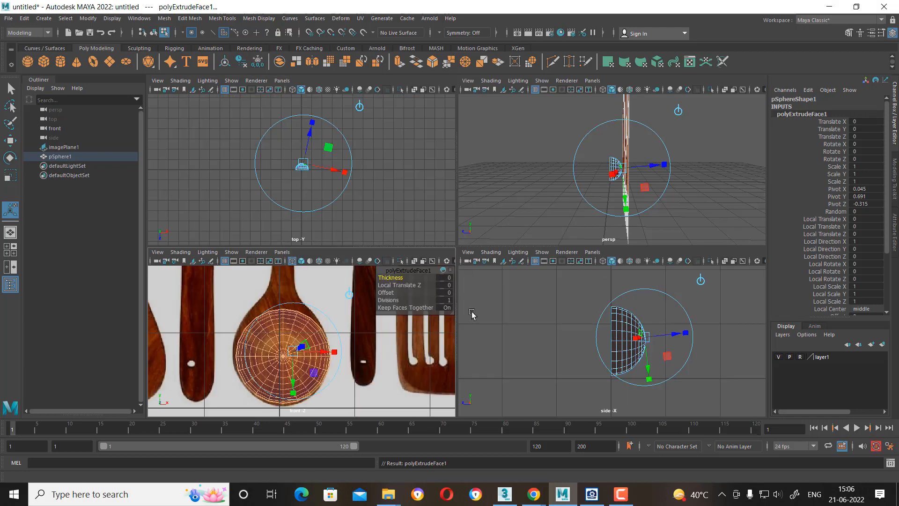
scroll(668, 156, up, 4)
alt+drag(652, 175, 682, 191)
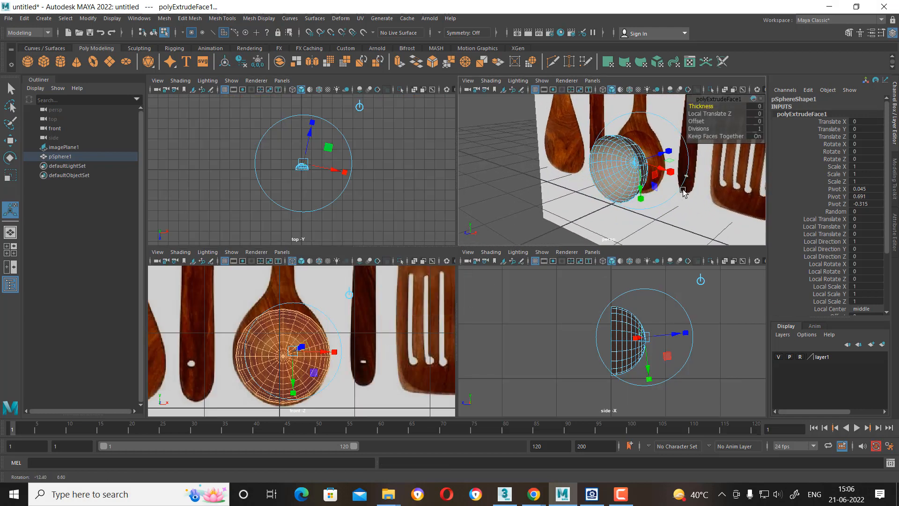
alt+right_drag(682, 191, 669, 205)
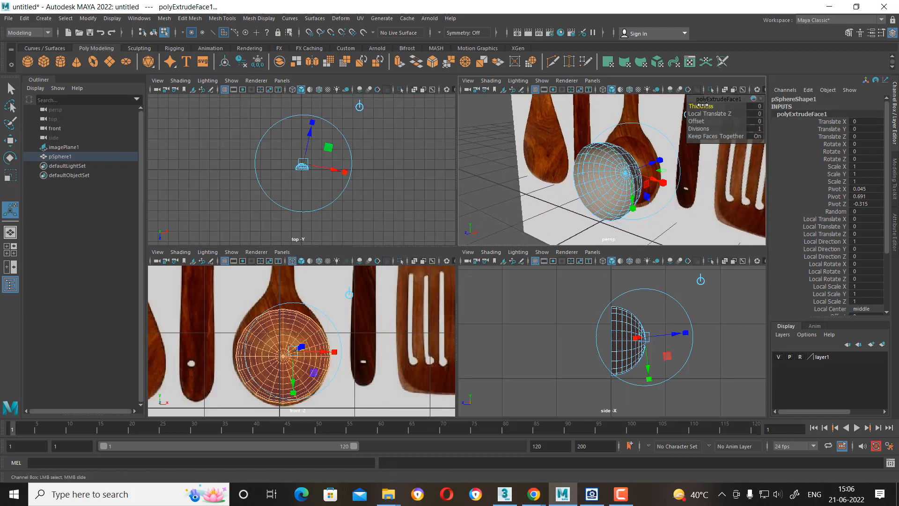
drag(702, 105, 707, 103)
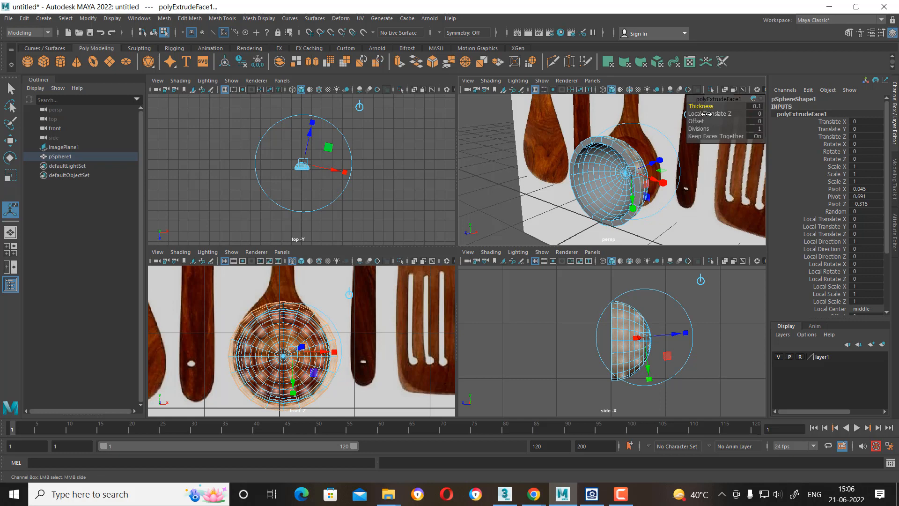
scroll(628, 167, up, 1)
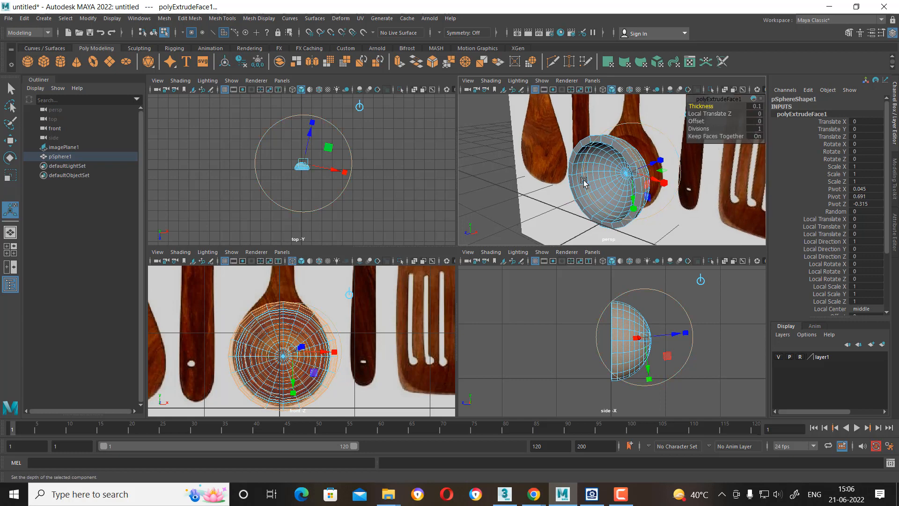
right_drag(604, 155, 632, 141)
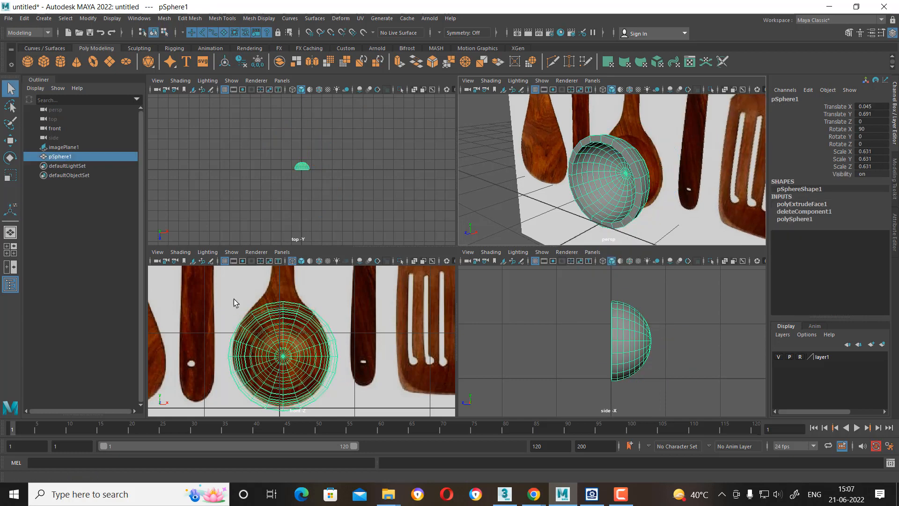
In face mode, select the faces across the bowl's upper edge where the handle meets it in the reference.
alt+middle_drag(318, 314, 317, 328)
scroll(628, 167, up, 2)
alt+drag(629, 169, 613, 180)
right_drag(608, 131, 610, 151)
click(620, 141)
alt+drag(621, 142, 609, 167)
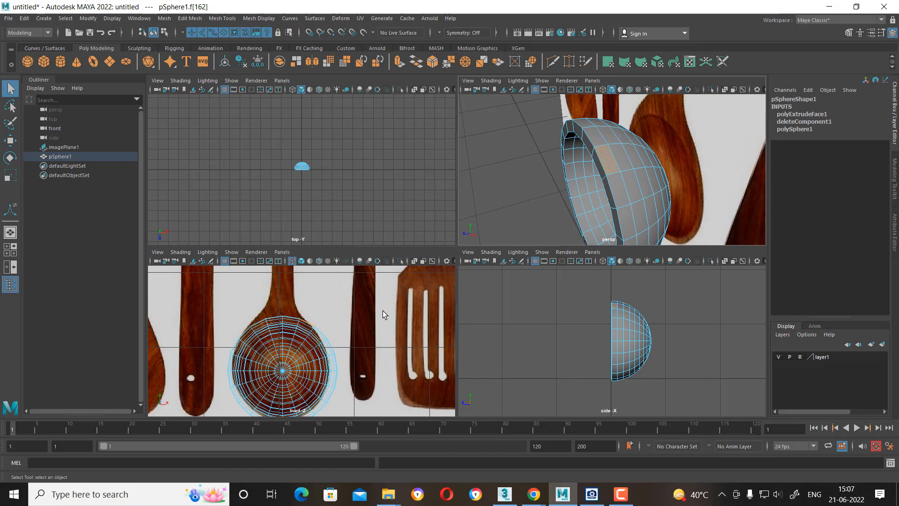
scroll(264, 324, up, 2)
drag(306, 321, 305, 321)
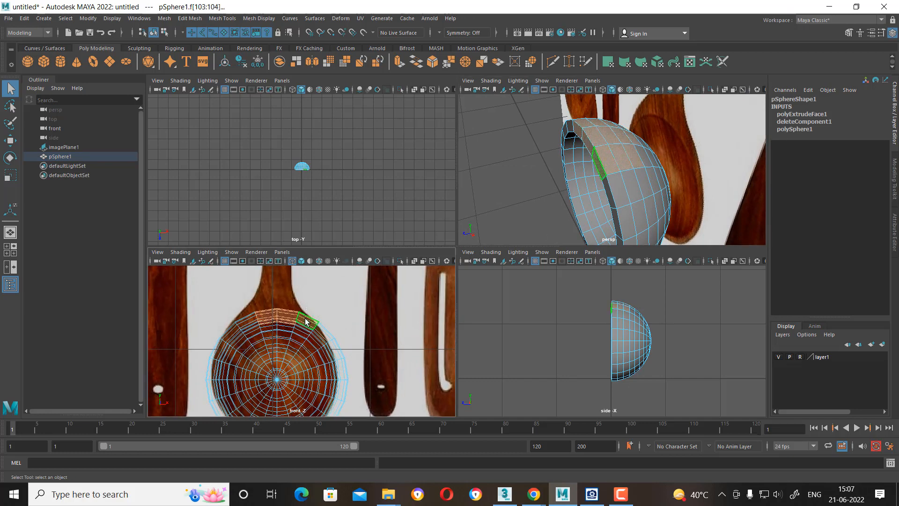
Reduce the selection to the uppermost outer rim faces at the handle joint by deselecting the faces below in the side view.
alt+drag(623, 177, 654, 176)
scroll(648, 323, up, 2)
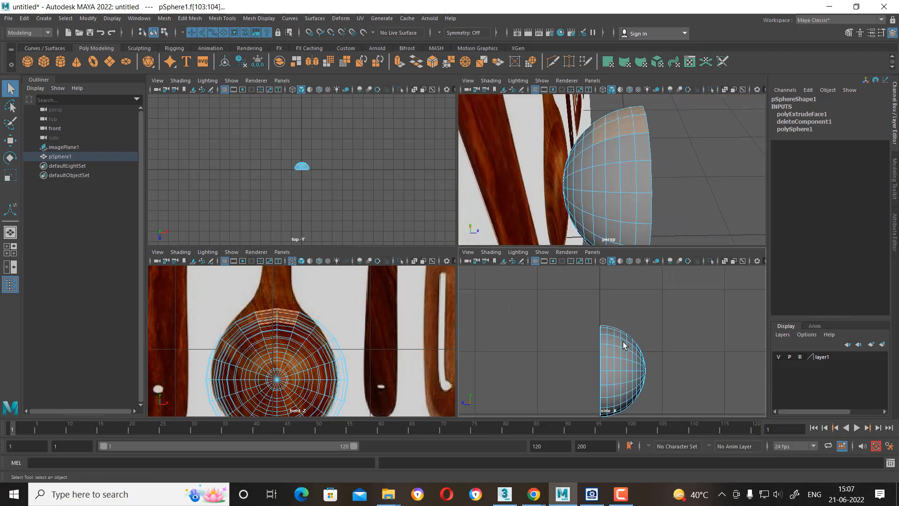
drag(626, 363, 623, 371)
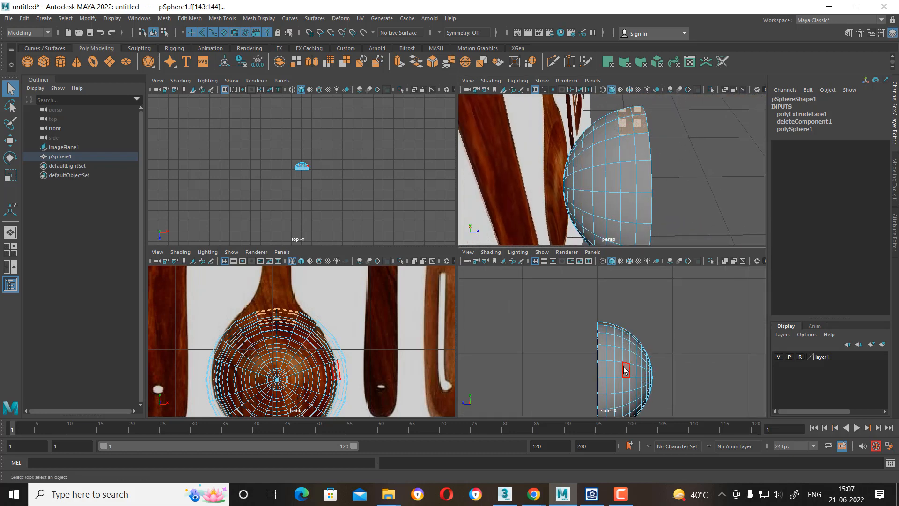
alt+drag(642, 126, 595, 114)
scroll(299, 374, down, 8)
scroll(312, 344, up, 6)
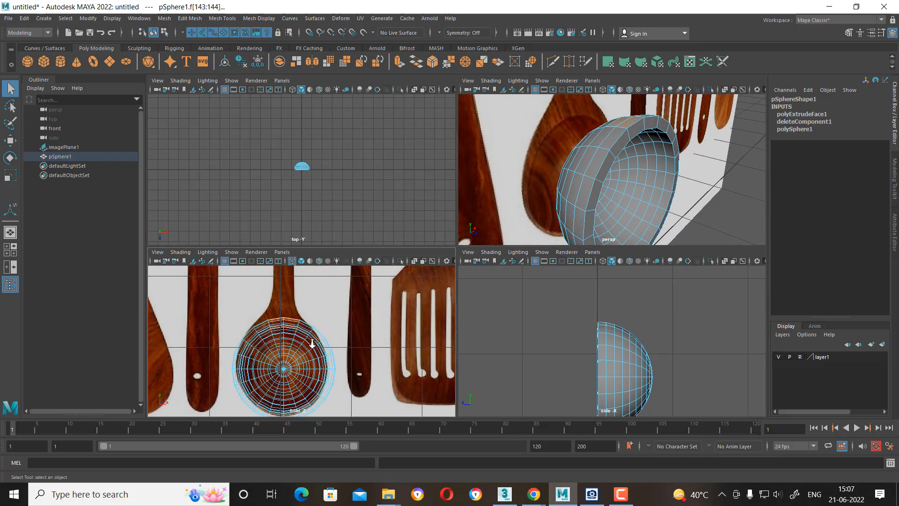
scroll(312, 344, up, 2)
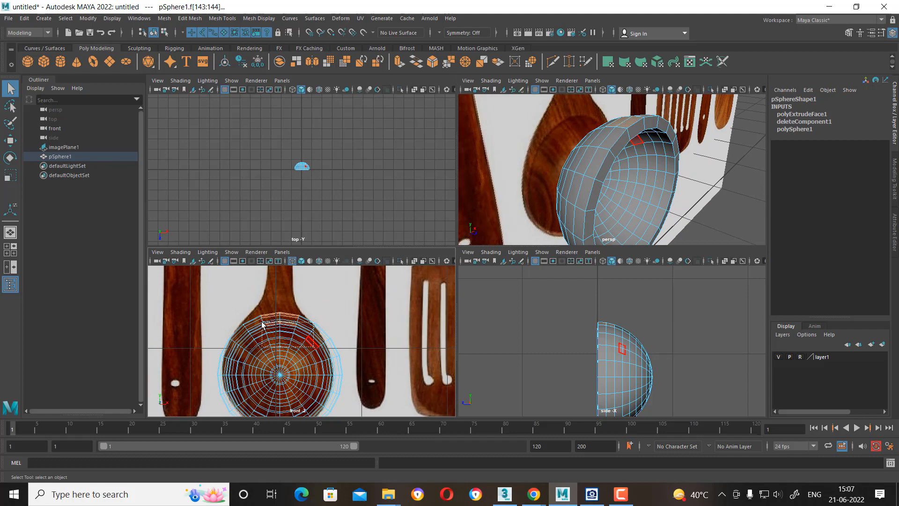
alt+drag(648, 148, 581, 174)
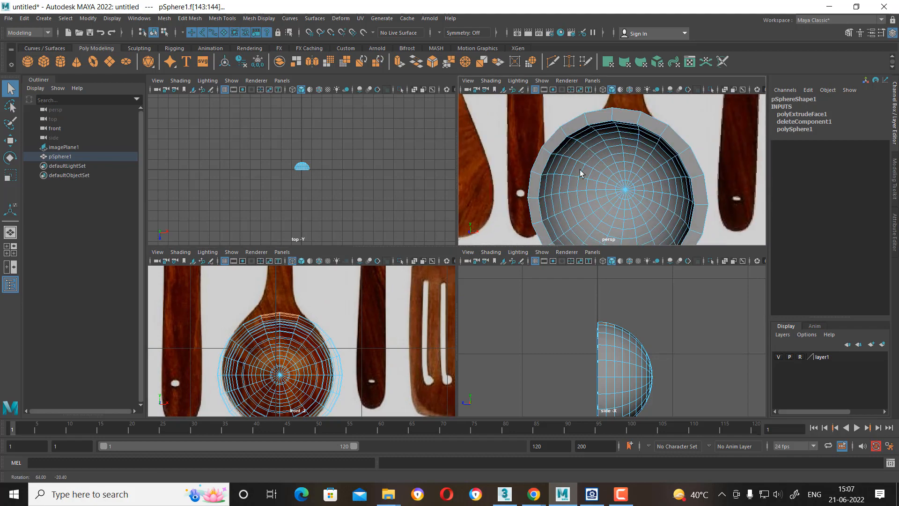
Extrude the selected rim faces straight up in the front view to the far end of the spoon's handle.
scroll(281, 328, down, 3)
key(space)
scroll(371, 316, up, 3)
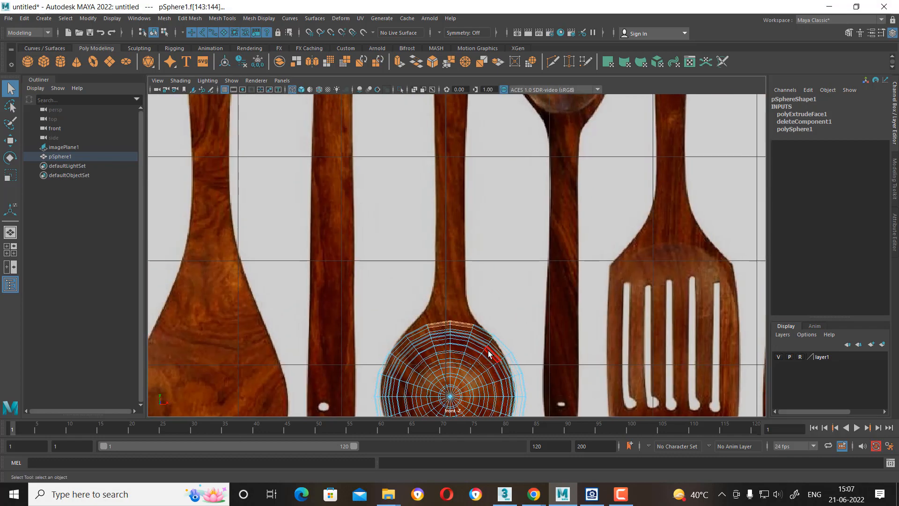
key(w)
scroll(476, 280, down, 4)
scroll(475, 280, up, 1)
alt+middle_drag(479, 290, 474, 351)
shift+drag(445, 314, 464, 68)
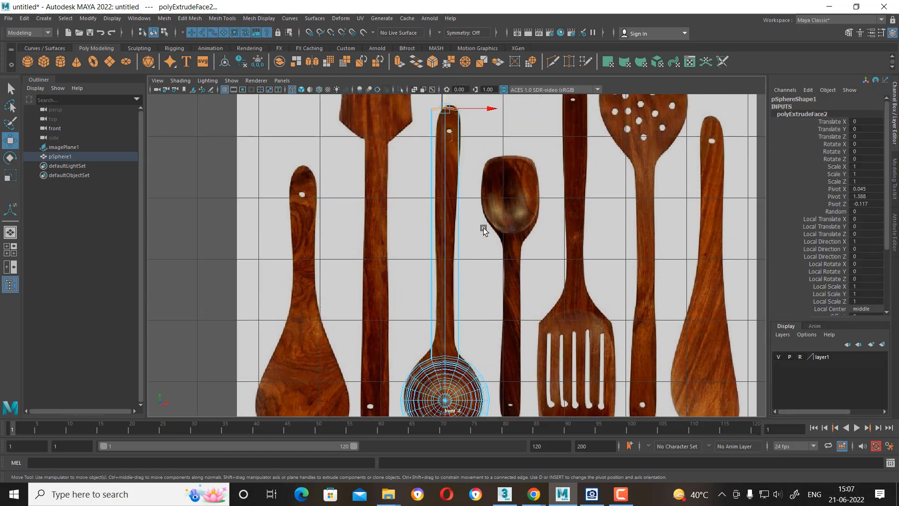
scroll(469, 239, up, 2)
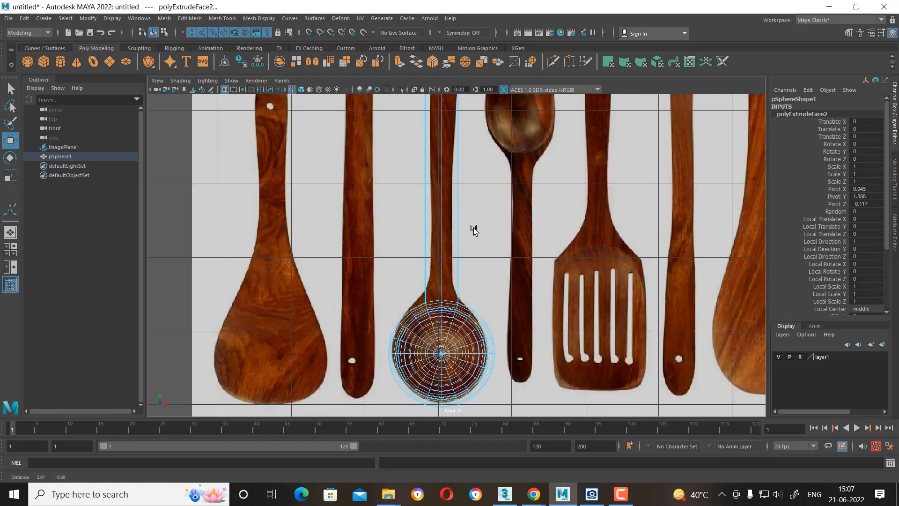
Select a lengthwise edge of the extruded handle and insert an edge loop across its middle.
click(458, 262)
click(468, 247)
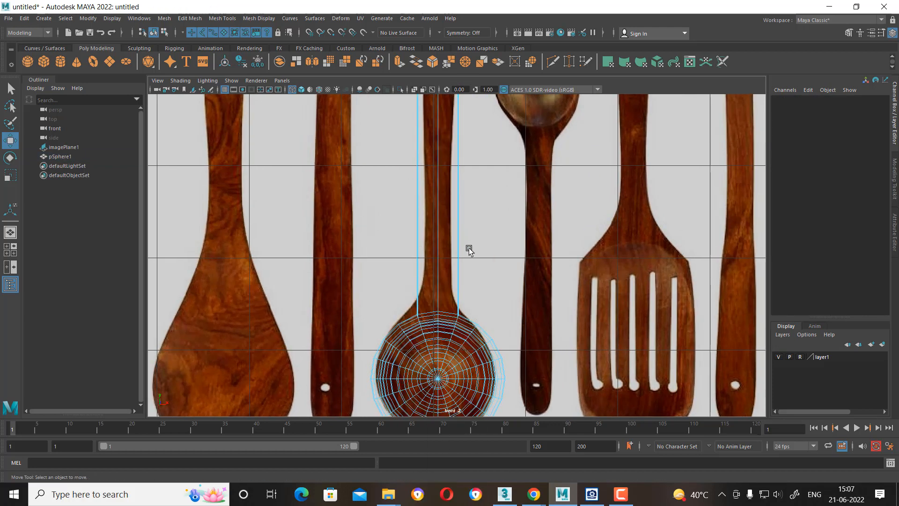
click(458, 253)
shift+right_drag(485, 226, 340, 260)
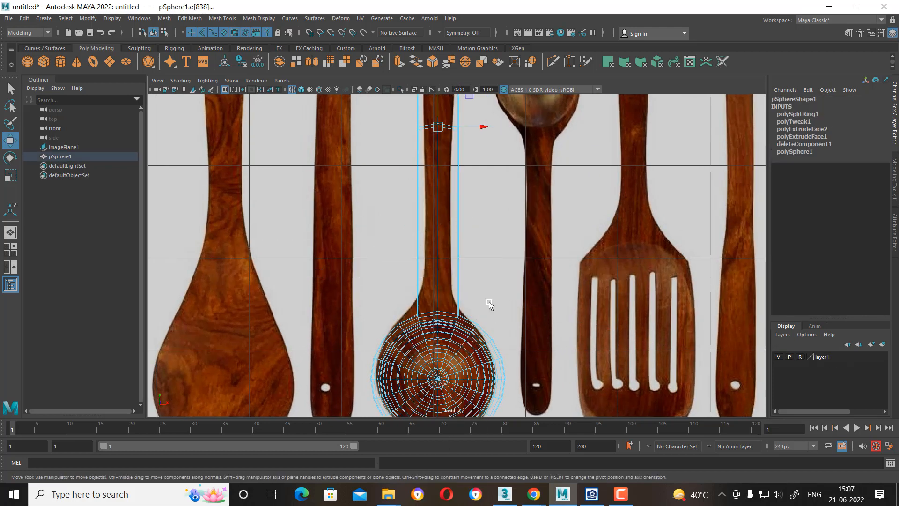
Insert a second edge loop across the lower handle, just above the bowl, with the Insert Edge Loop Tool.
click(458, 222)
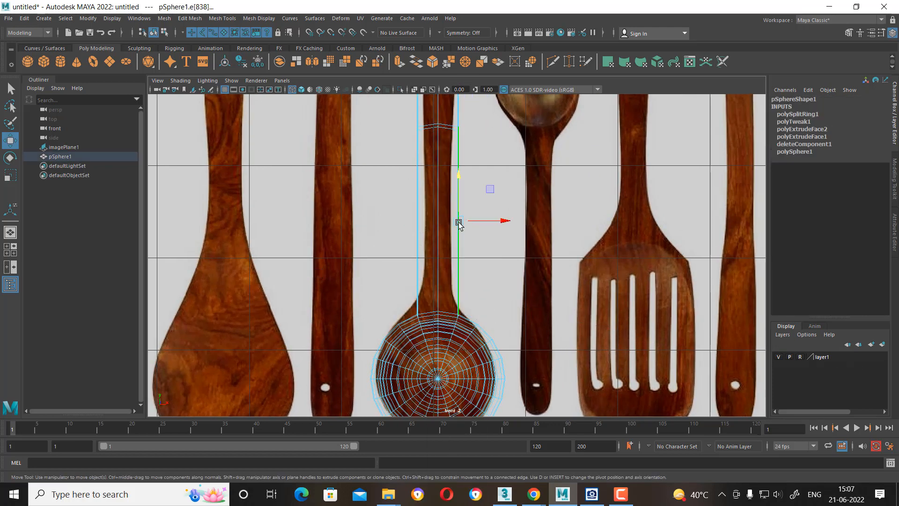
right_drag(436, 238, 468, 225)
click(451, 270)
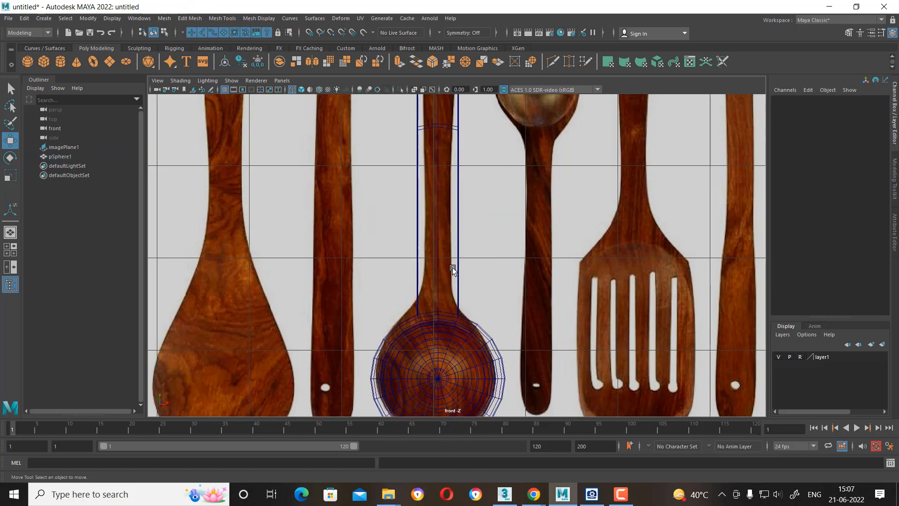
shift+right_click(453, 262)
click(457, 248)
shift+right_click(452, 245)
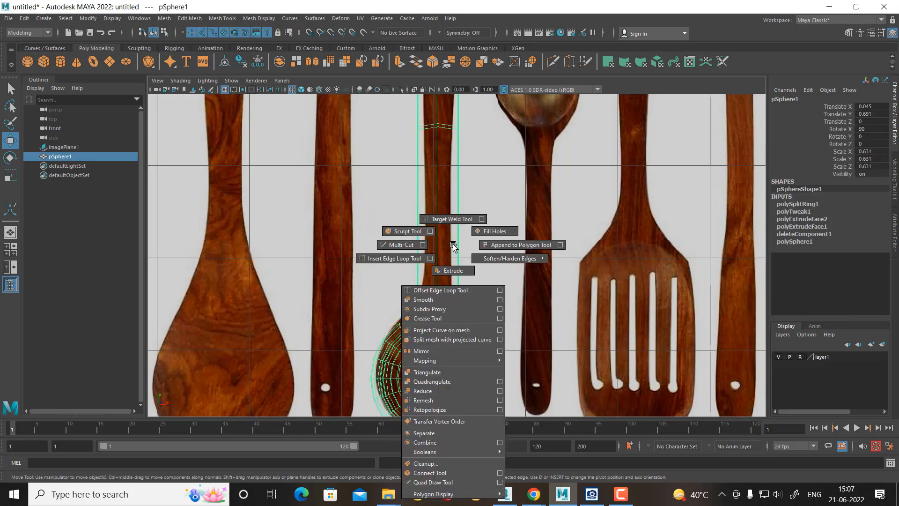
click(394, 260)
scroll(445, 299, up, 2)
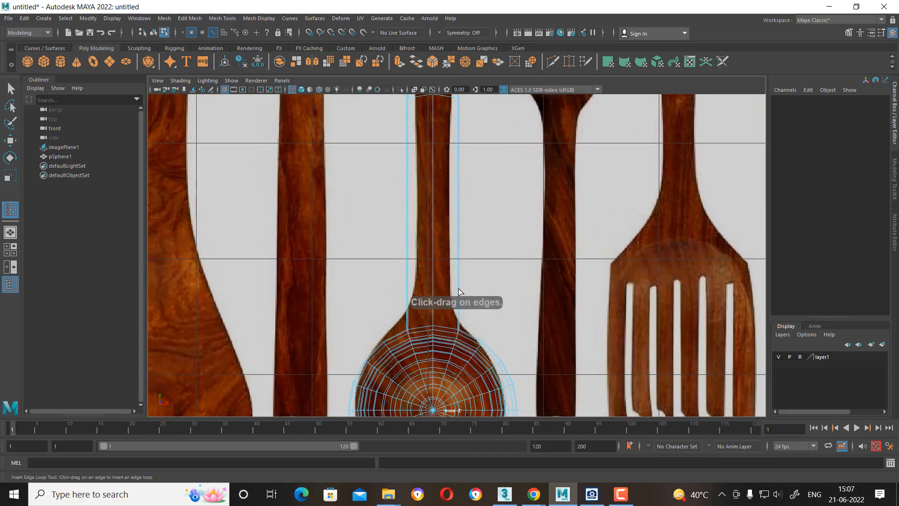
click(458, 290)
Flatten the new edge loop above the bowl and scale it narrower to match the neck of the reference spoon.
key(r)
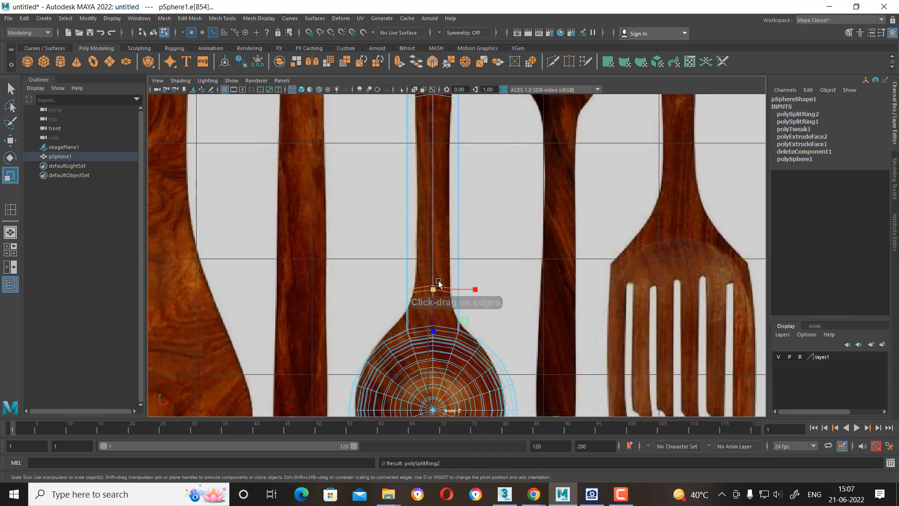
drag(433, 331, 448, 179)
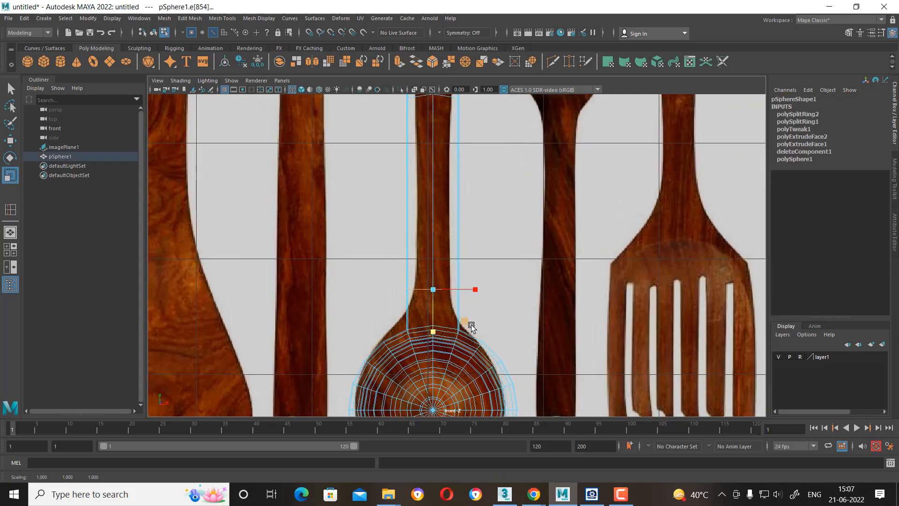
scroll(471, 327, up, 2)
drag(468, 296, 452, 300)
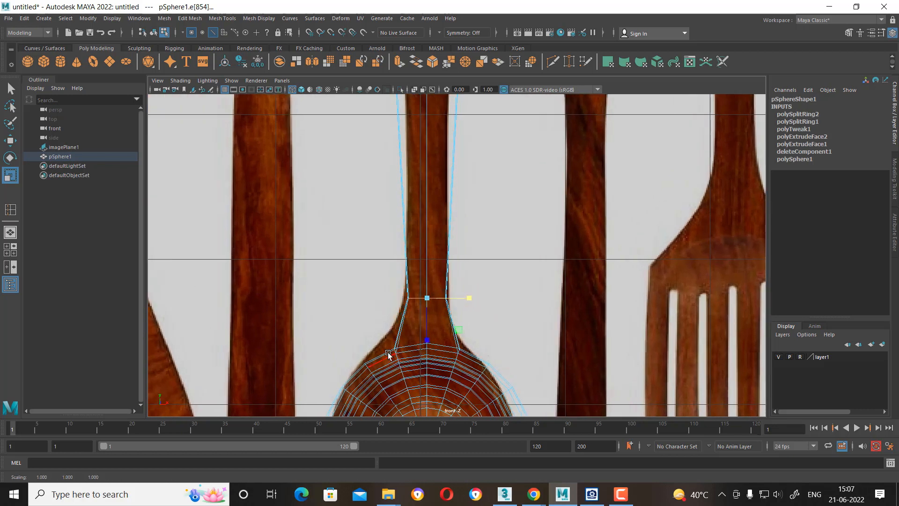
Select the vertices of the handle's middle loop, flatten them into a straight row and narrow them toward the reference width.
scroll(452, 276, up, 1)
alt+middle_drag(453, 276, 458, 360)
scroll(446, 301, up, 1)
alt+middle_drag(453, 241, 458, 316)
right_drag(448, 189, 412, 191)
drag(519, 197, 304, 247)
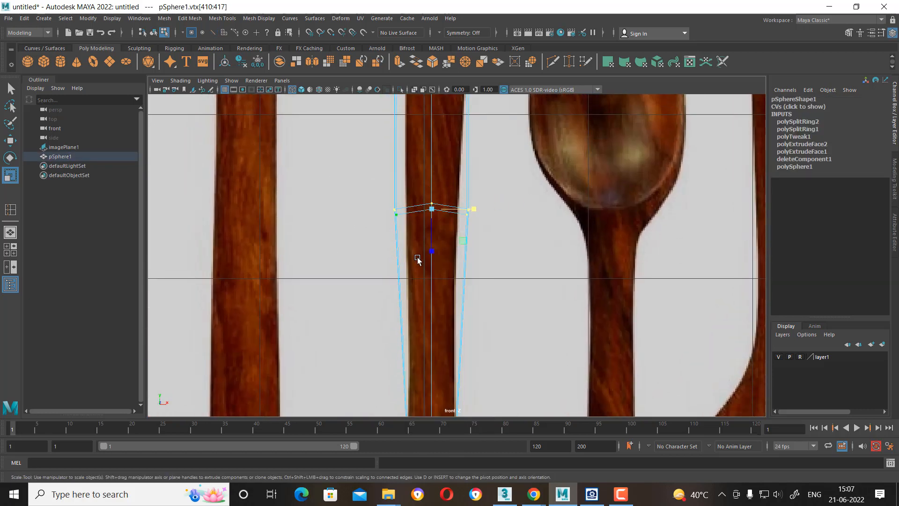
drag(435, 257, 442, 160)
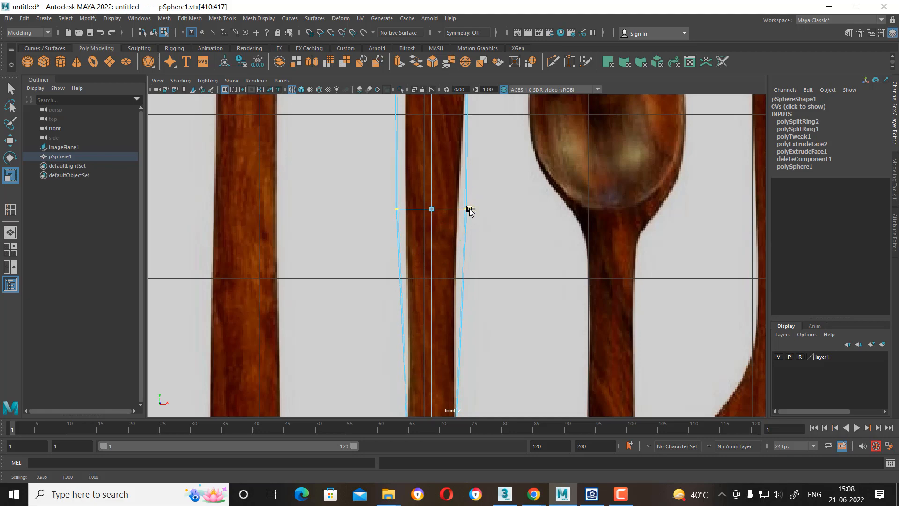
drag(470, 209, 462, 209)
scroll(438, 210, down, 2)
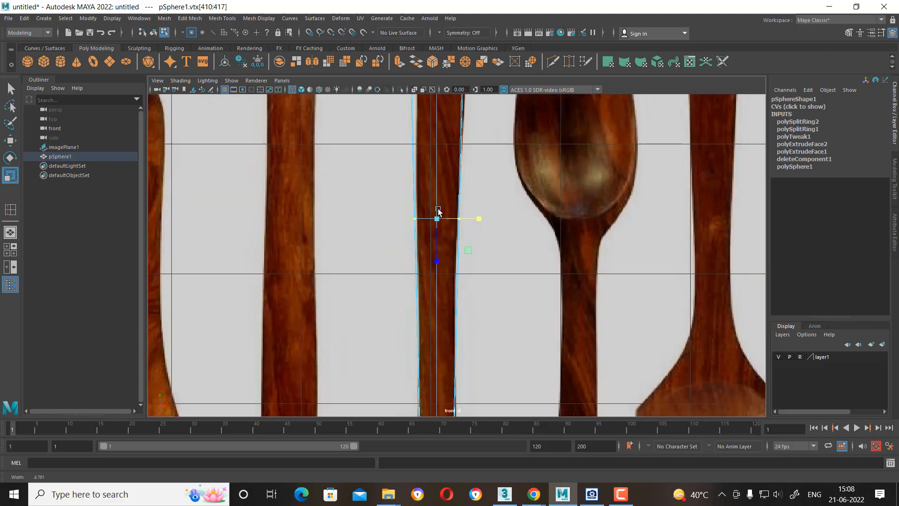
Insert an edge loop across the upper handle, between the middle loop and the end, and flatten it.
scroll(438, 210, down, 5)
scroll(479, 201, up, 1)
alt+middle_drag(479, 201, 476, 164)
scroll(475, 164, up, 1)
scroll(475, 165, up, 2)
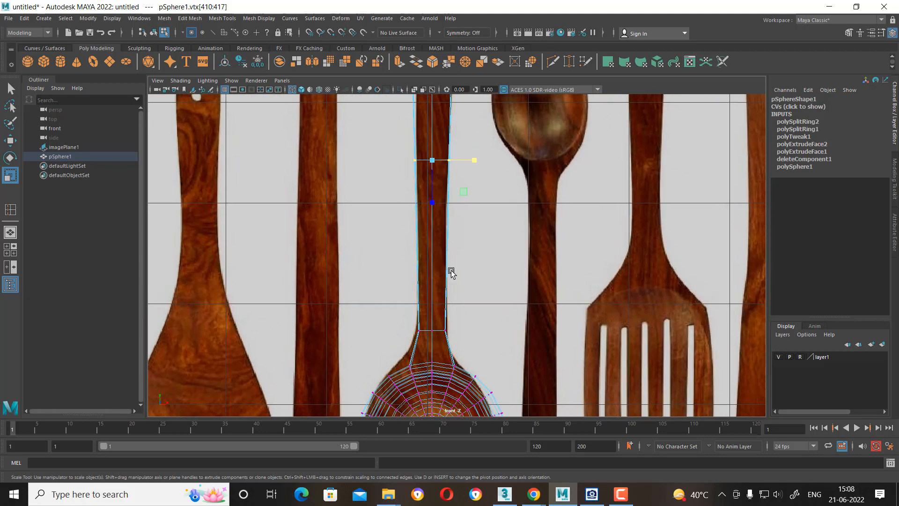
mouse_move(455, 301)
alt+middle_down()
mouse_move(419, 209)
mouse_move(466, 304)
alt+middle_up()
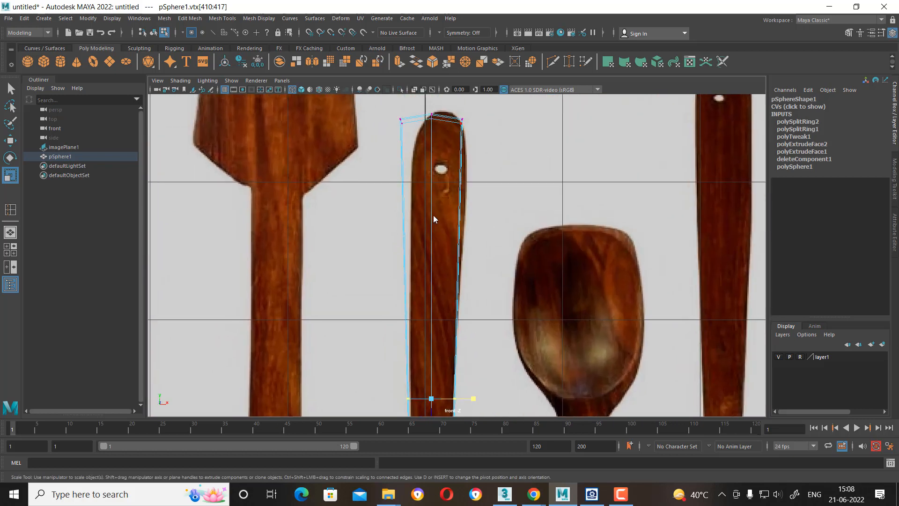
key(F10)
click(456, 172)
shift+right_drag(474, 154, 468, 179)
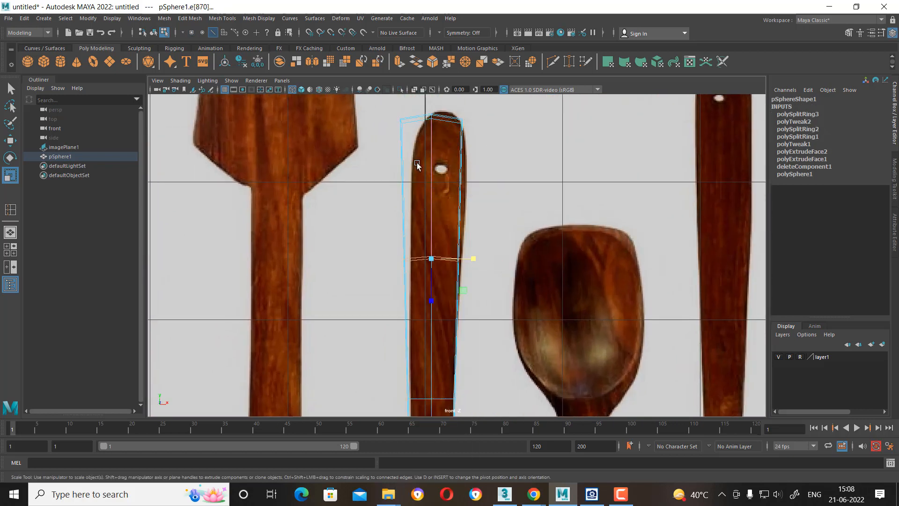
scroll(467, 179, up, 1)
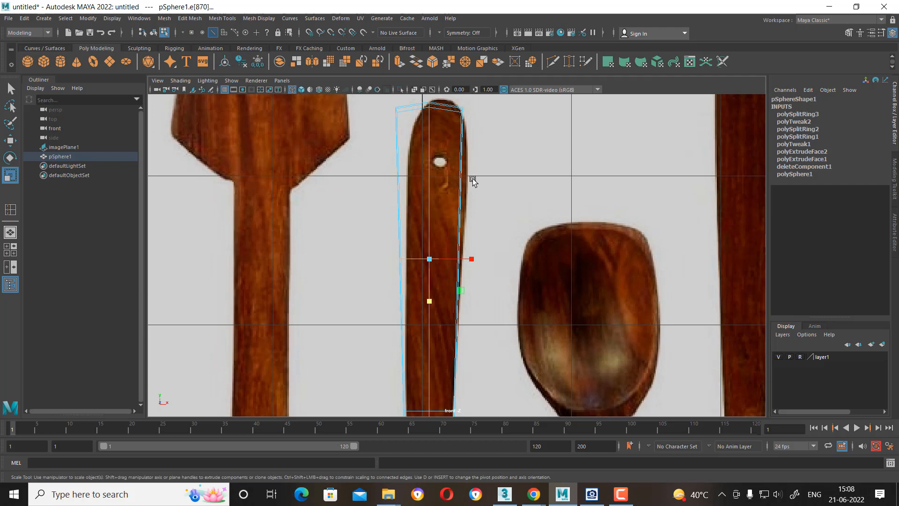
alt+middle_drag(470, 180, 460, 187)
Insert an edge loop across the upper handle just below the reference spoon's hole and flatten it.
shift+right_drag(468, 165, 482, 204)
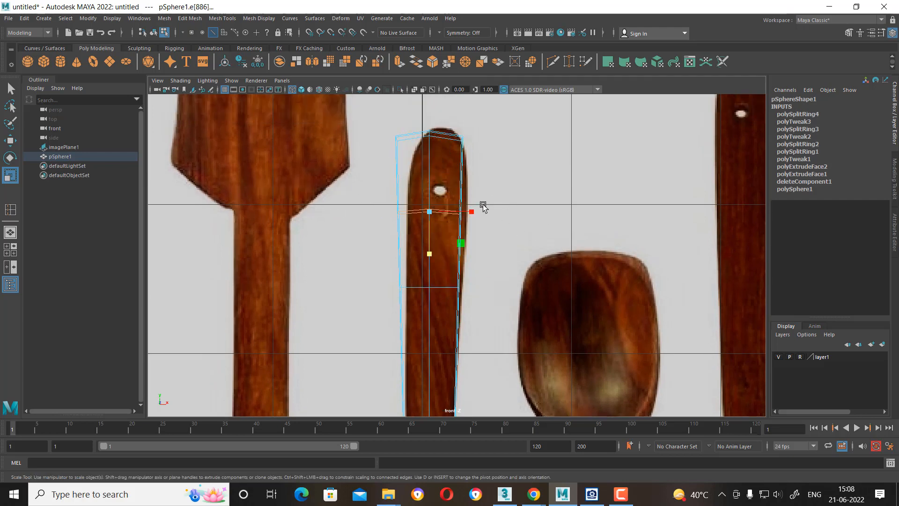
scroll(450, 225, up, 1)
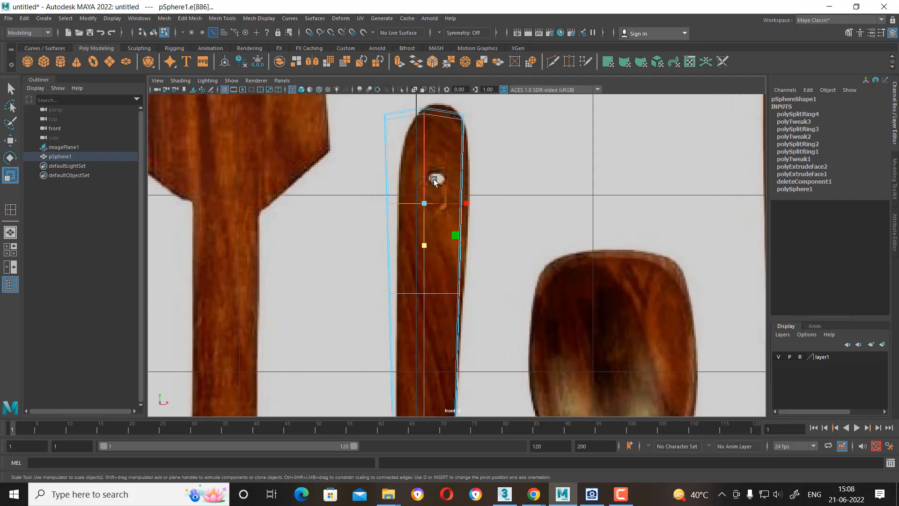
scroll(428, 246, up, 1)
alt+middle_drag(447, 209, 455, 251)
key(w)
scroll(461, 196, up, 1)
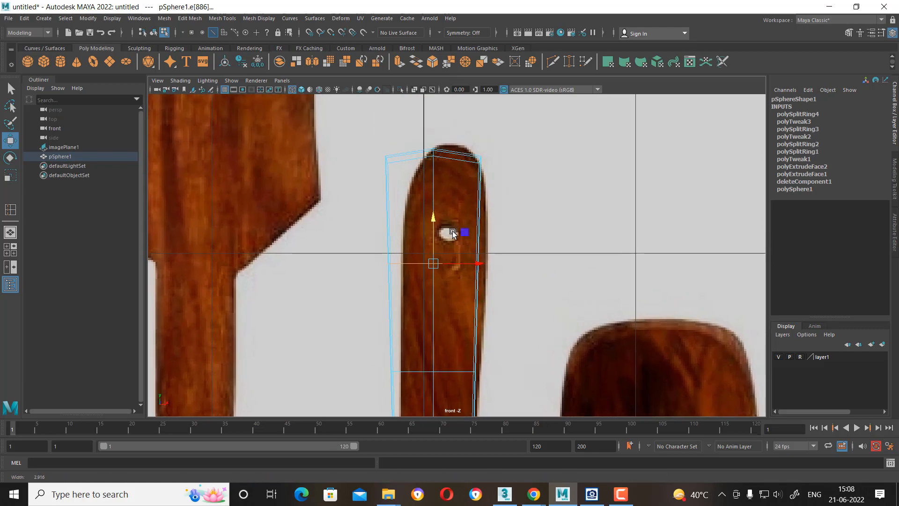
Select the vertices at the handle's end and flatten them into a straight horizontal row.
right_drag(471, 161, 403, 158)
drag(328, 139, 493, 172)
alt+middle_drag(432, 108, 445, 196)
key(r)
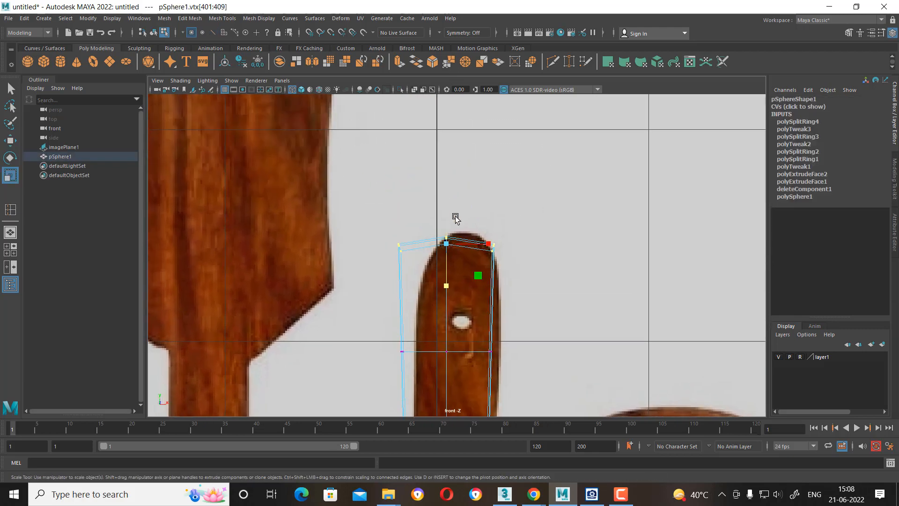
drag(445, 285, 493, 96)
alt+middle_drag(404, 312, 377, 238)
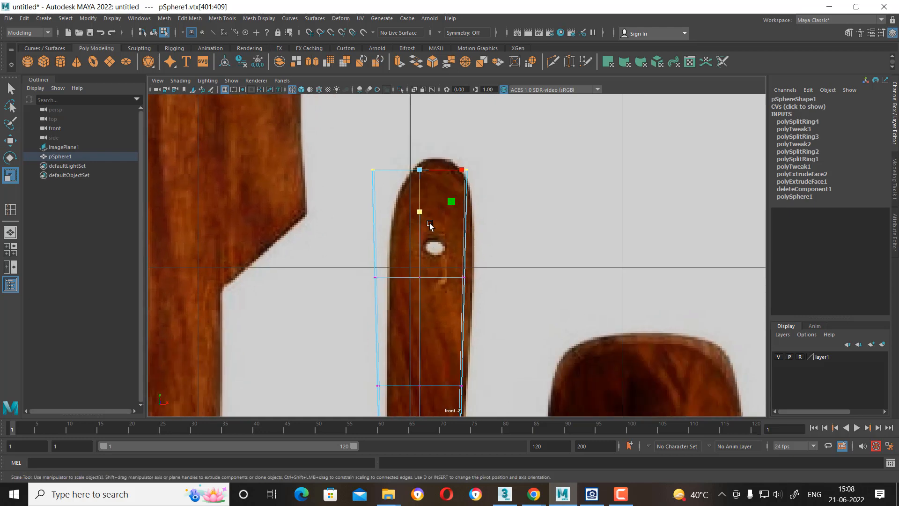
scroll(458, 205, up, 1)
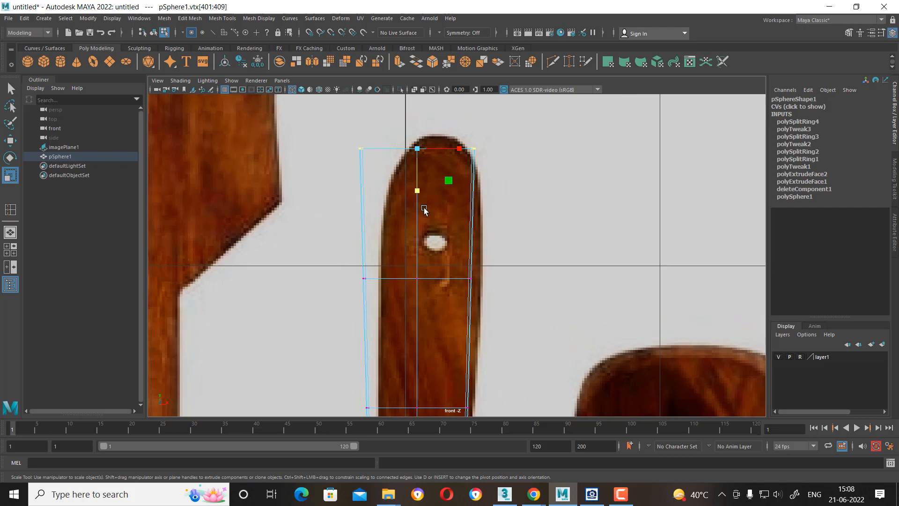
alt+middle_drag(424, 209, 423, 240)
Deselect the centre vertices of the handle's end, lower the corner vertices and scale them closer together to taper the tip.
shift+drag(381, 218, 382, 219)
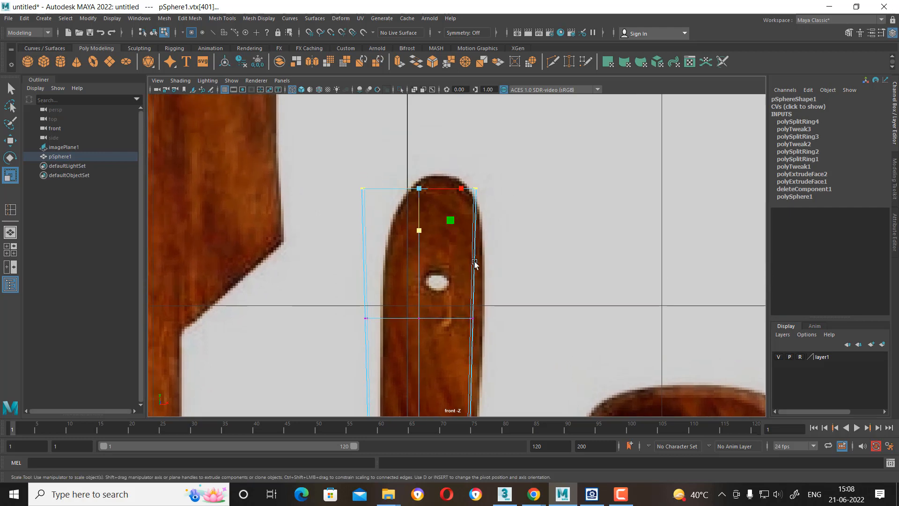
key(w)
drag(419, 140, 420, 167)
key(r)
drag(467, 223, 451, 214)
In the side view, select all handle vertices above the bowl, scale them thinner and shift them slightly toward the bowl's open side.
key(space)
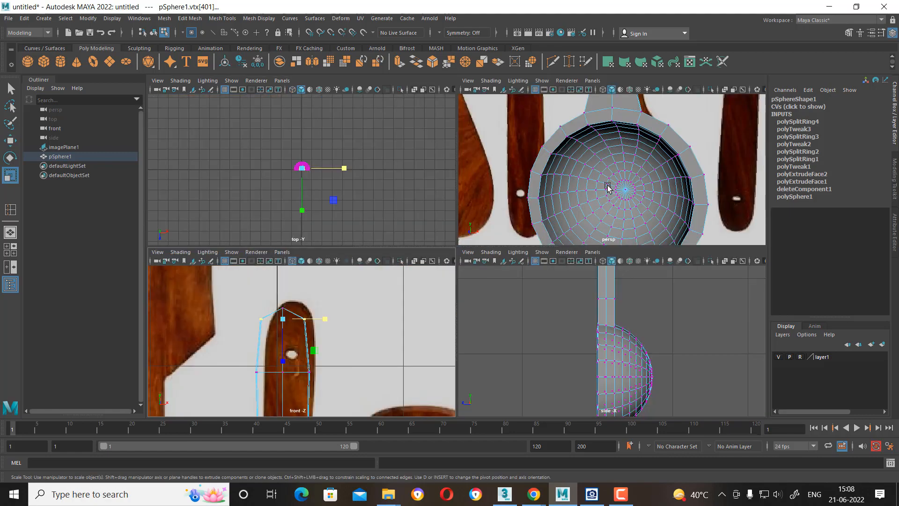
scroll(607, 186, down, 5)
key(space)
scroll(509, 177, down, 3)
alt+middle_drag(509, 177, 516, 312)
alt+drag(516, 312, 493, 285)
key(space)
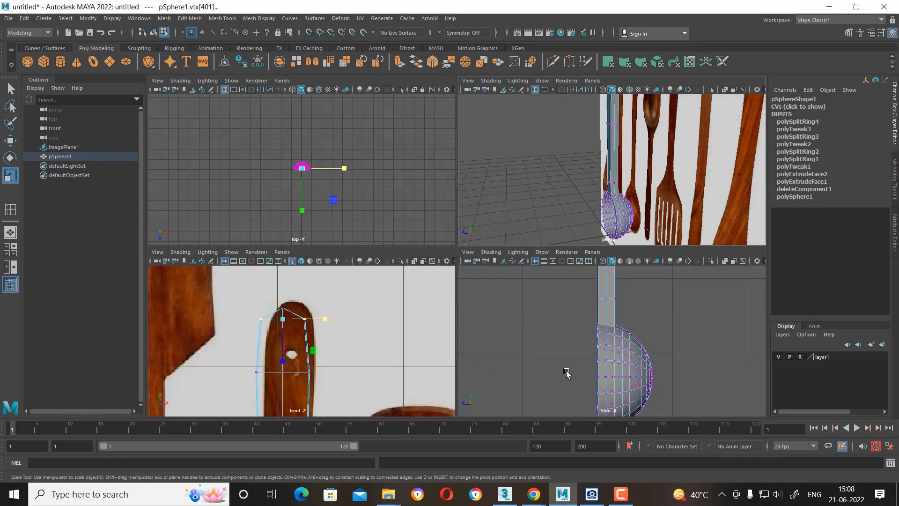
alt+middle_drag(631, 360, 629, 373)
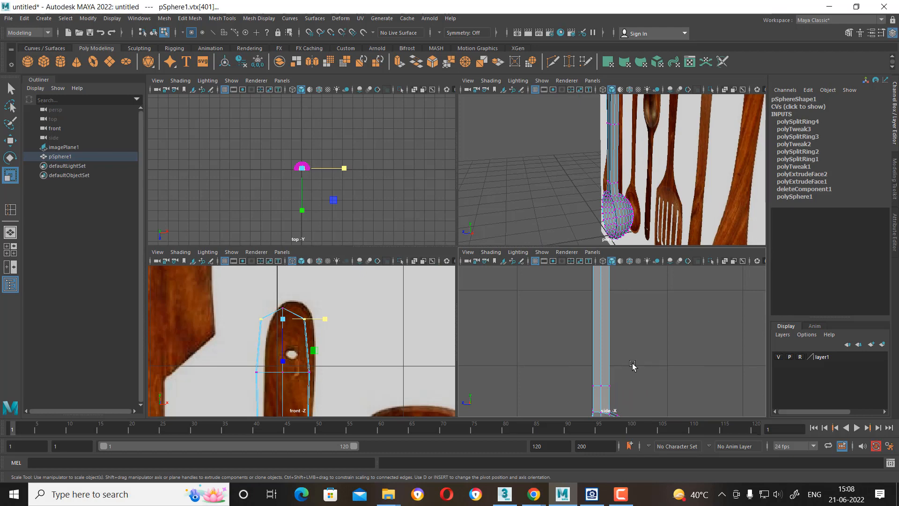
key(space)
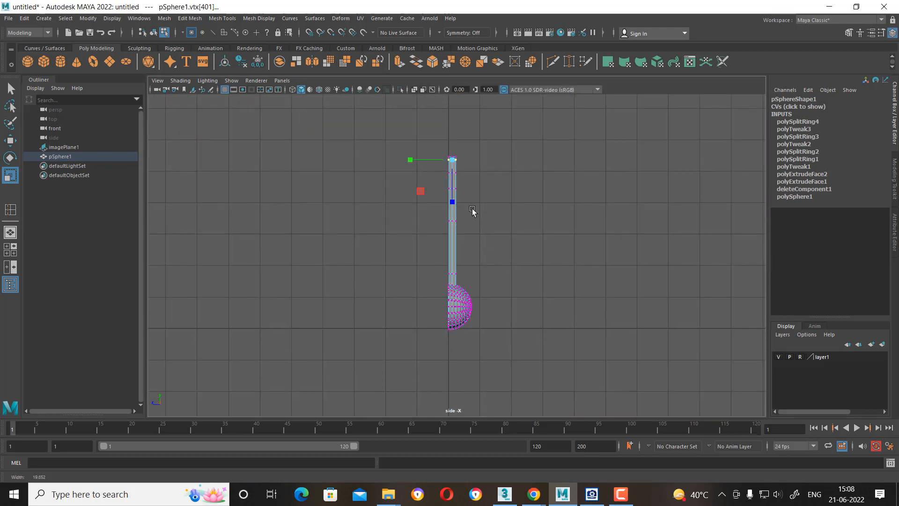
alt+right_drag(526, 247, 532, 284)
drag(368, 119, 498, 397)
drag(408, 263, 423, 259)
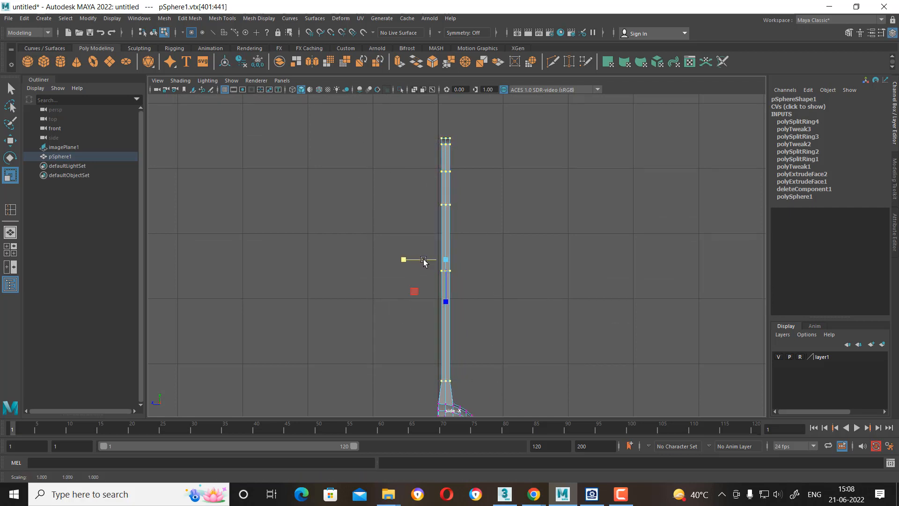
key(w)
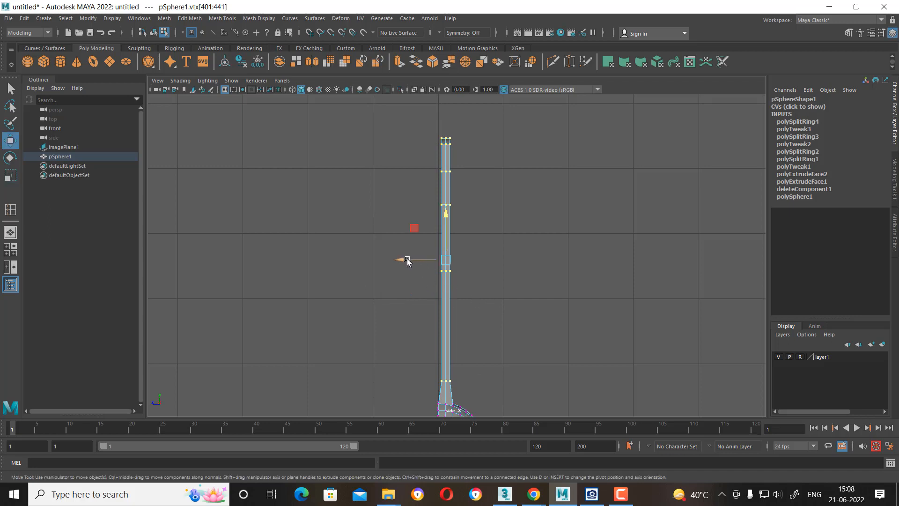
drag(403, 260, 406, 260)
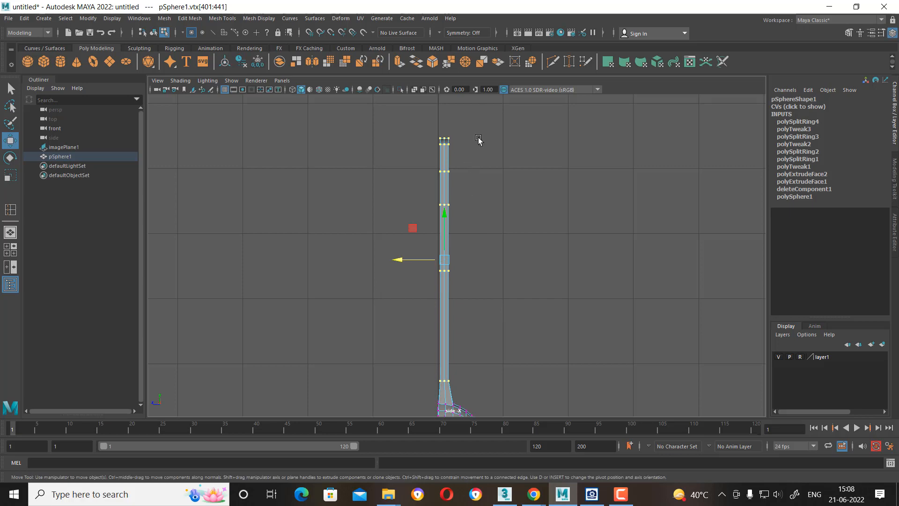
Select the vertices of the handle's upper half and rotate them slightly so the handle leans toward the back of the bowl.
drag(477, 140, 416, 281)
key(e)
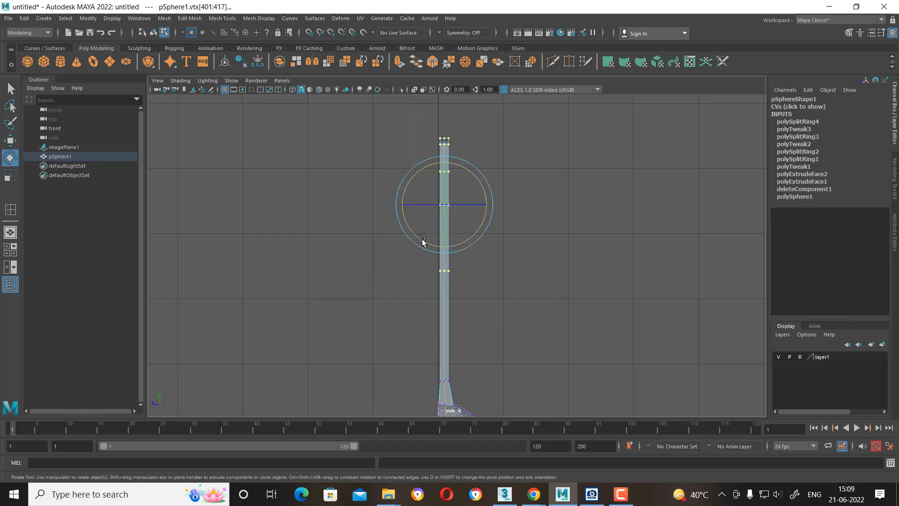
drag(422, 242, 423, 239)
key(w)
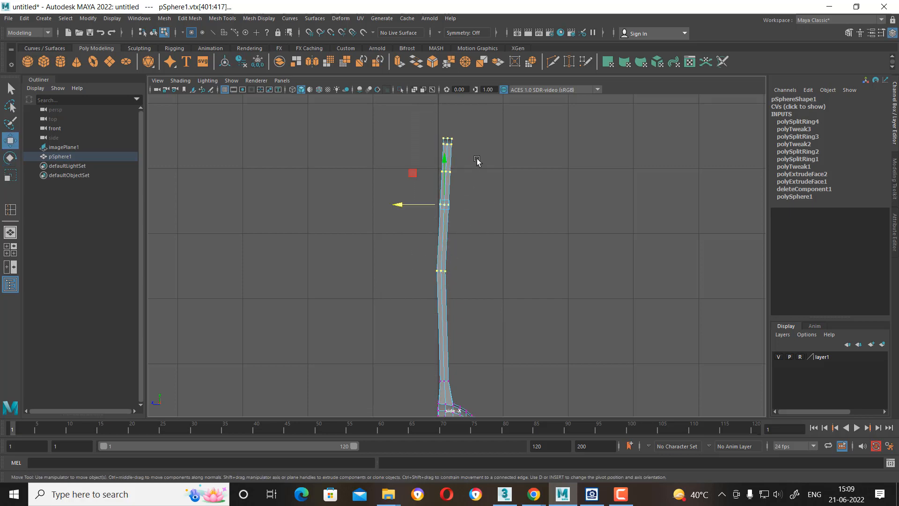
Insert an edge loop across the lower handle between the bend and the neck, and adjust its position to soften the curve.
right_drag(441, 237, 429, 157)
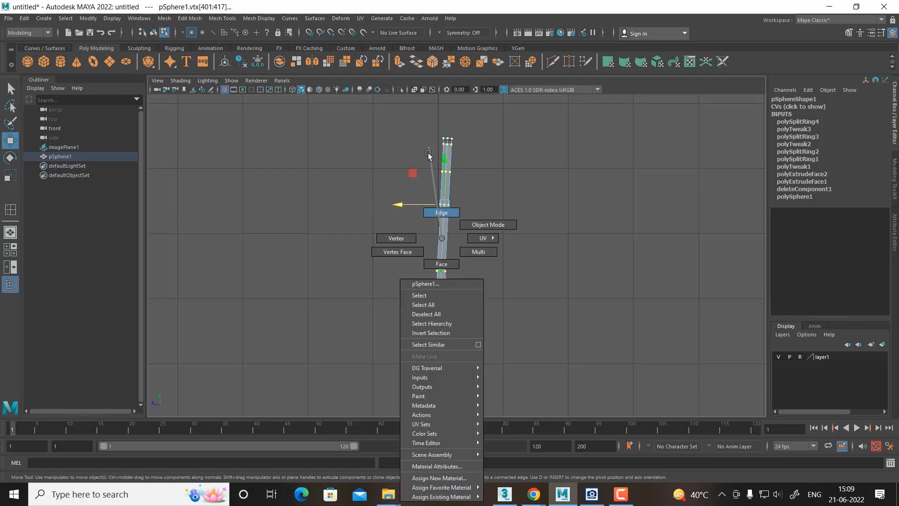
click(440, 329)
ctrl+right_drag(479, 242, 535, 344)
scroll(548, 395, up, 2)
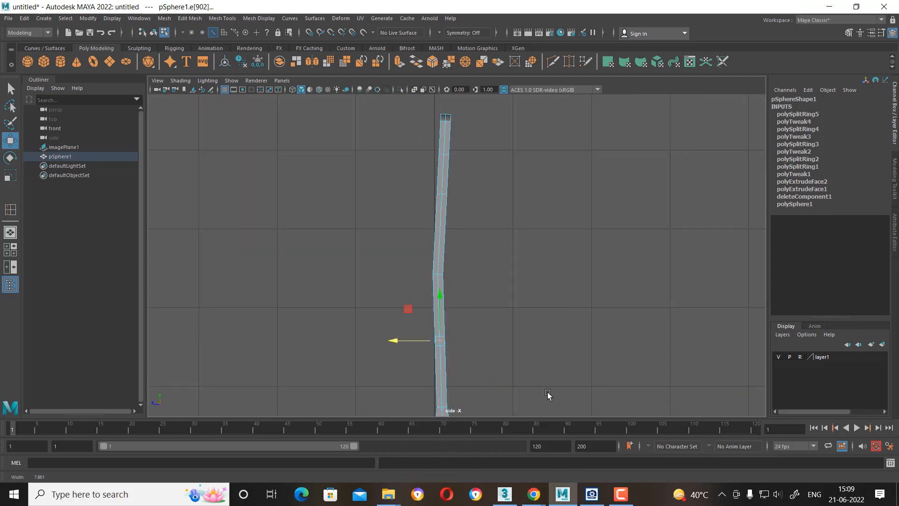
alt+drag(548, 395, 549, 318)
scroll(468, 249, up, 4)
drag(429, 274, 428, 280)
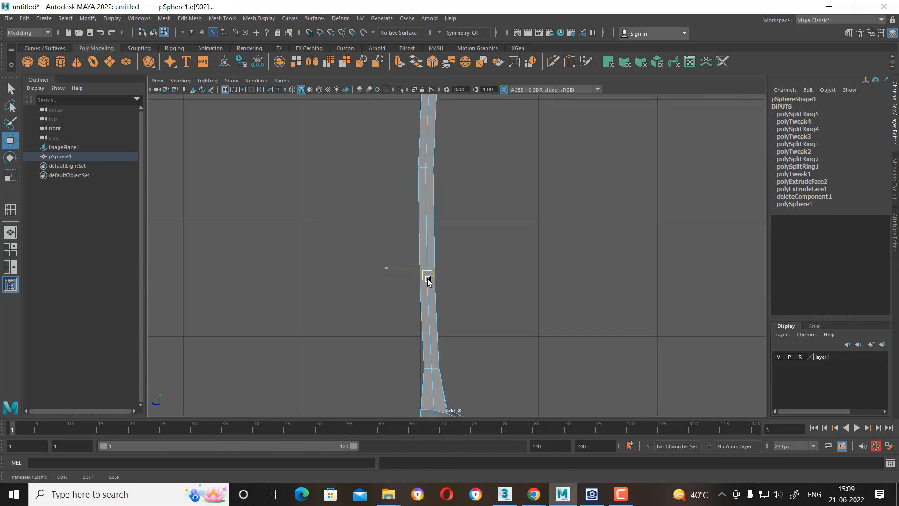
scroll(431, 262, down, 4)
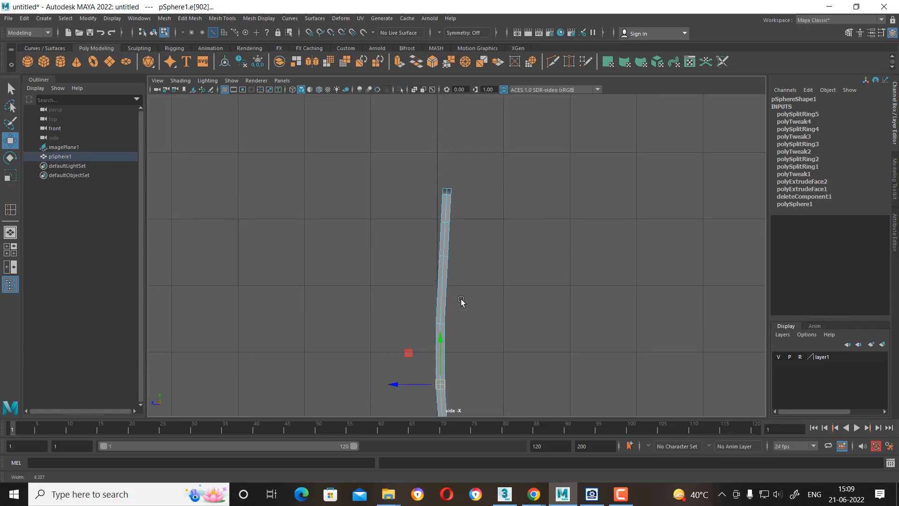
Return the spoon to object mode, turn on smooth mesh preview and examine its shape in perspective against the reference.
scroll(478, 233, up, 2)
alt+drag(531, 275, 522, 297)
alt+middle_drag(521, 297, 524, 309)
alt+drag(523, 309, 482, 343)
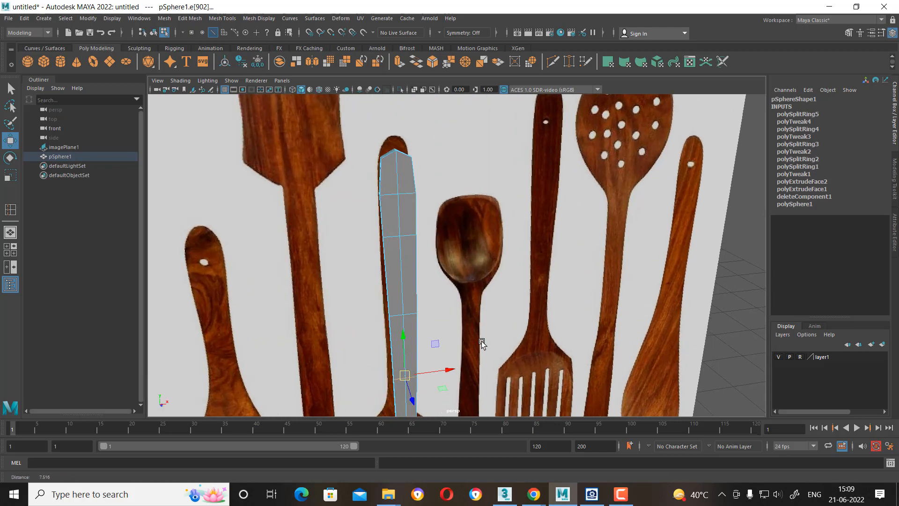
alt+middle_drag(455, 302, 473, 330)
scroll(459, 323, up, 5)
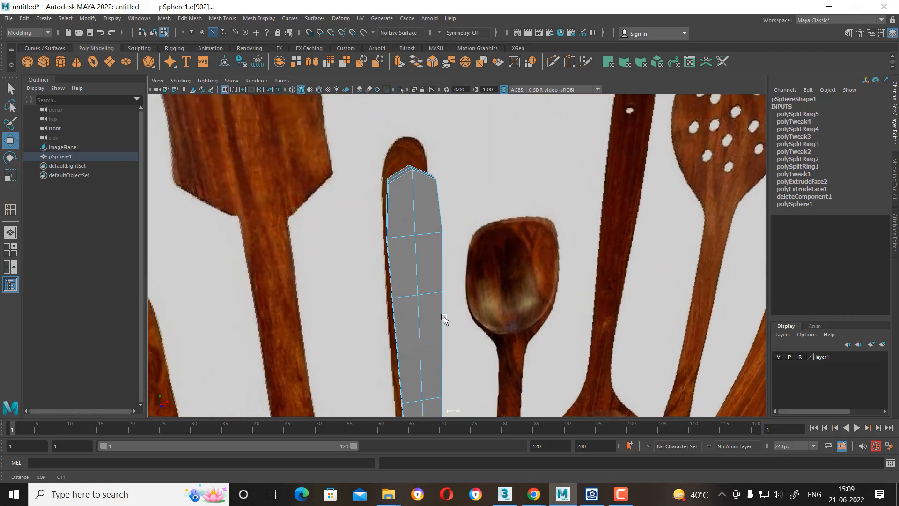
key(F8)
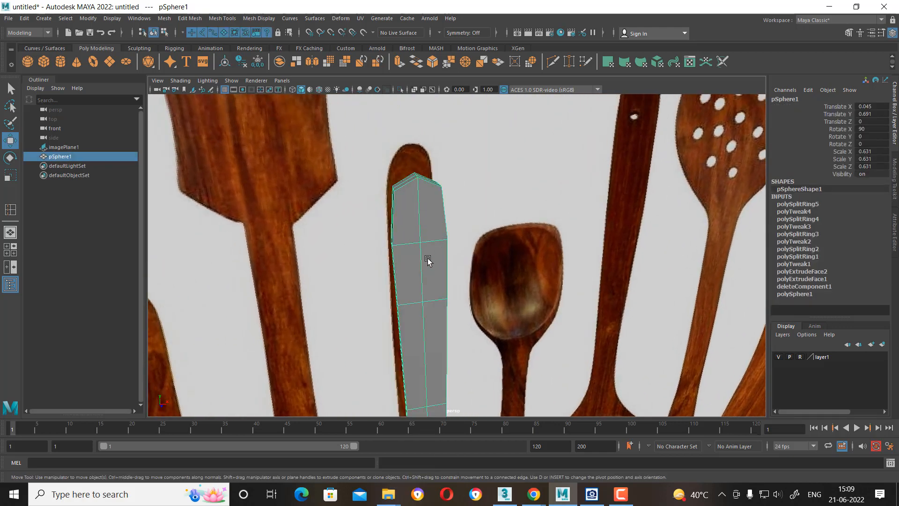
key(3)
scroll(436, 323, down, 4)
alt+middle_drag(483, 211, 501, 38)
scroll(485, 263, down, 2)
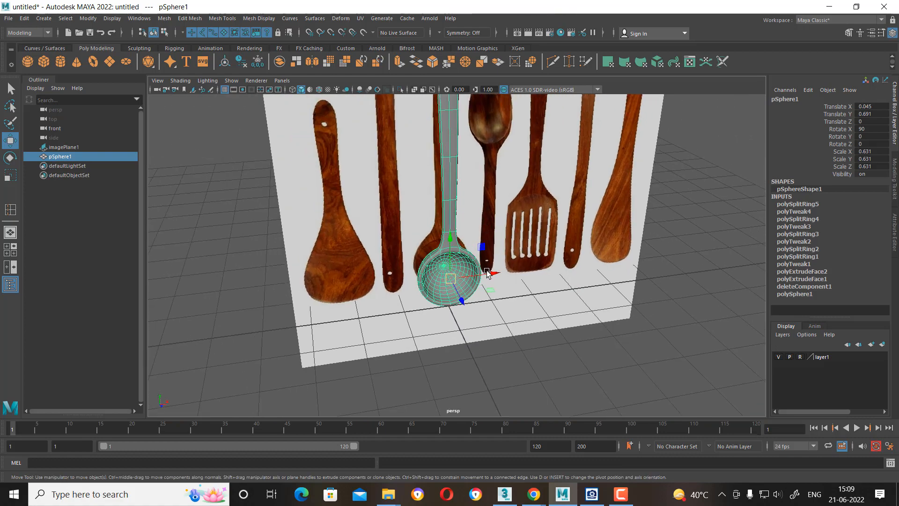
Hide the reference image and examine the smoothed spoon's profile from the side and the front.
key(alt+h)
click(551, 313)
alt+drag(552, 314, 378, 301)
click(524, 309)
alt+middle_drag(539, 281, 527, 242)
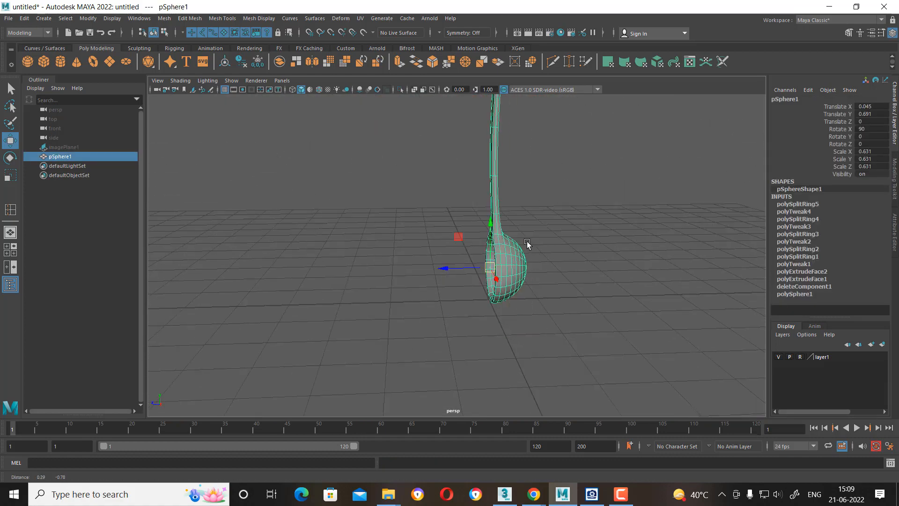
alt+drag(526, 242, 524, 249)
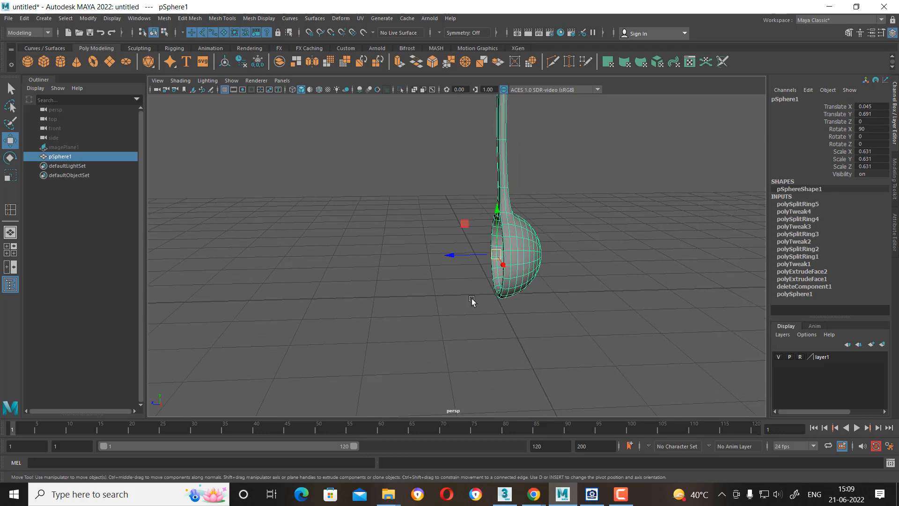
alt+drag(473, 301, 517, 259)
Turn off the smooth mesh preview, show the reference image again and frame the handle's tip in the front view.
key(space)
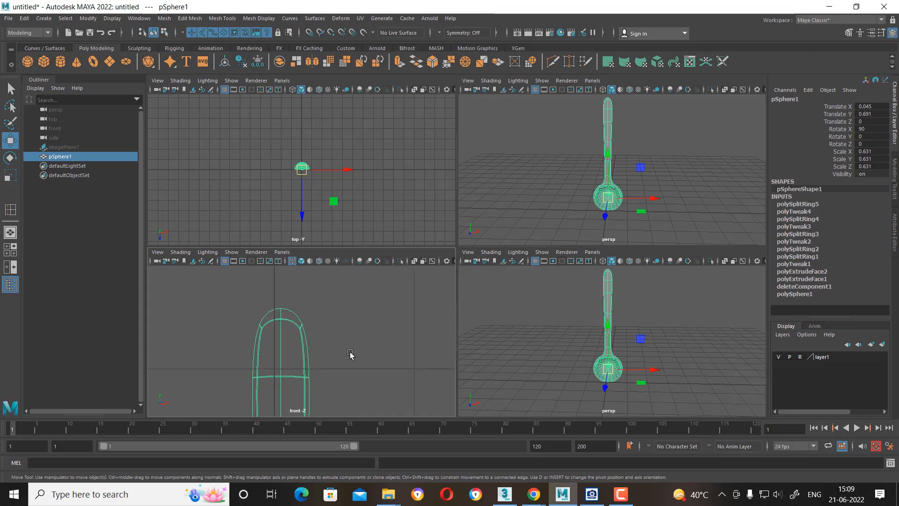
click(348, 301)
drag(313, 317, 262, 371)
key(1)
alt+right_drag(357, 338, 356, 359)
alt+middle_drag(341, 354, 367, 314)
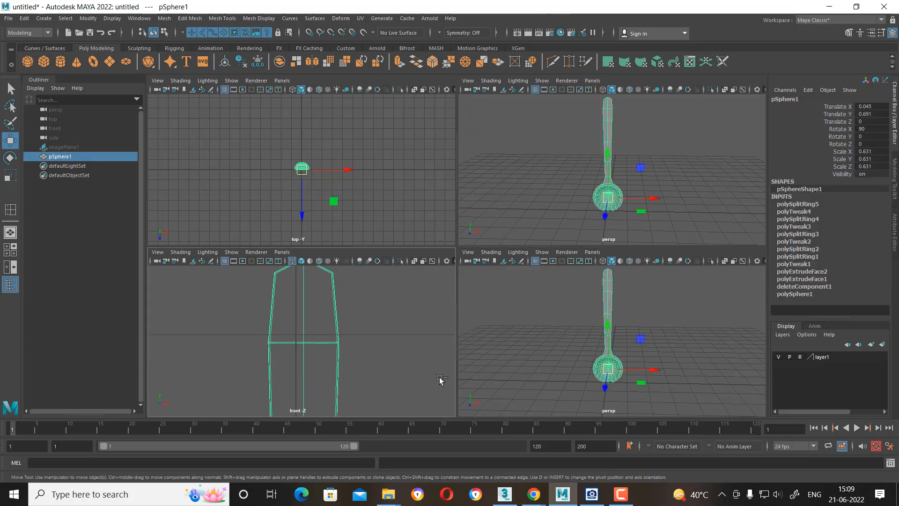
key(ctrl+shift+h)
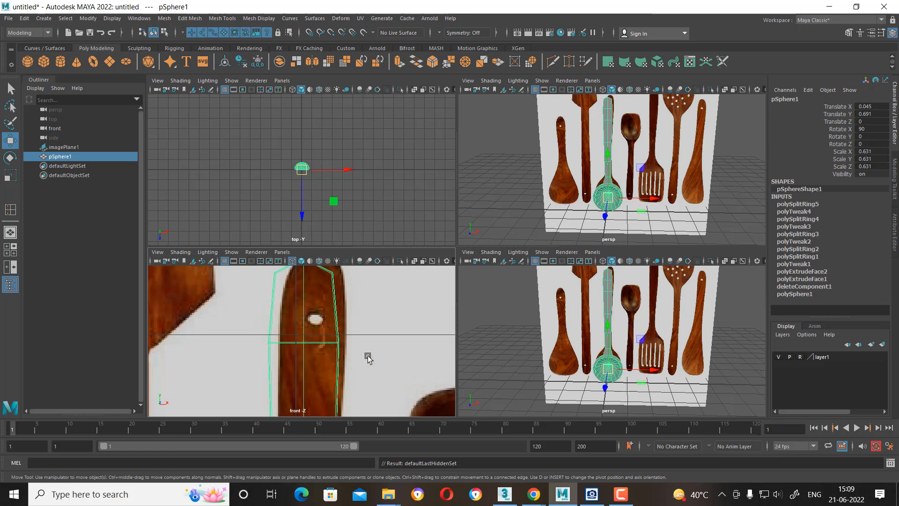
alt+right_drag(367, 355, 392, 343)
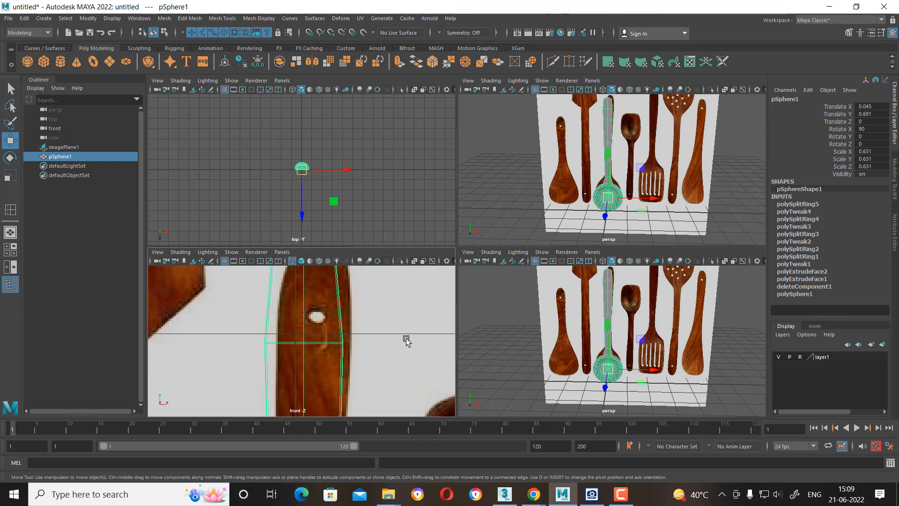
alt+middle_drag(314, 320, 332, 362)
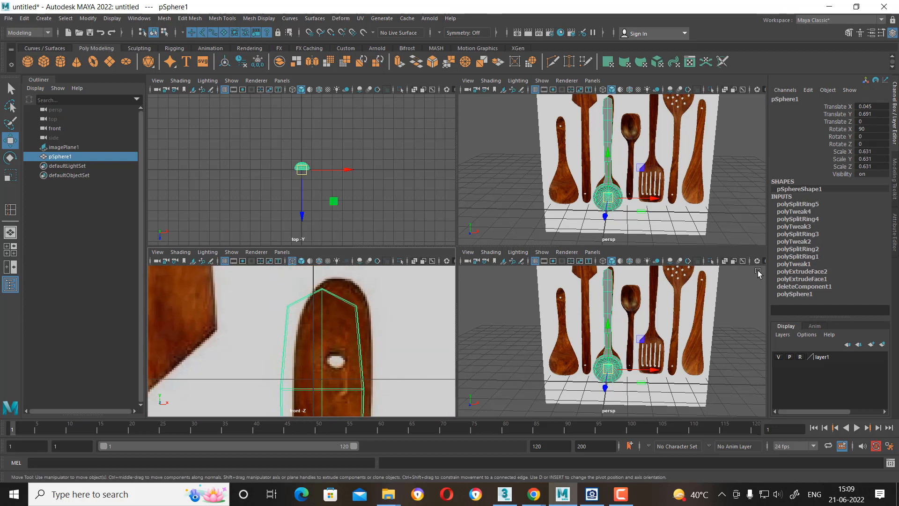
scroll(348, 353, up, 1)
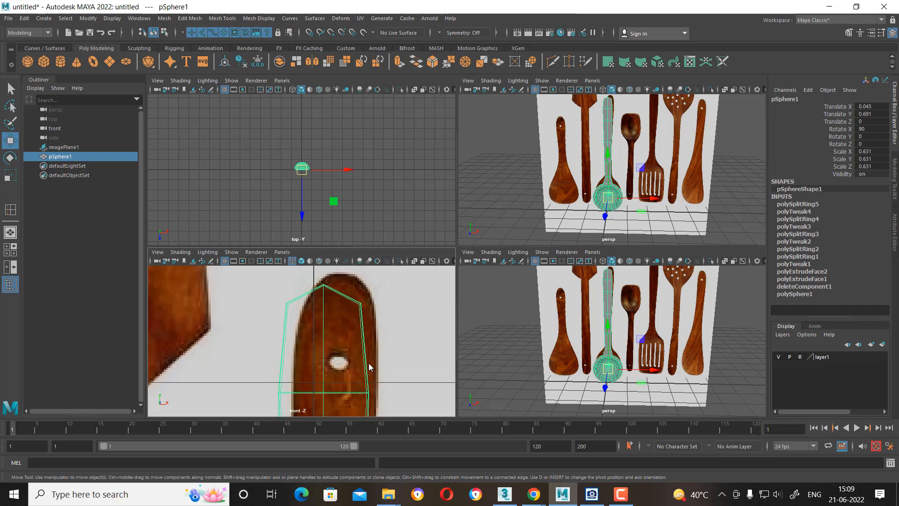
Insert an edge loop across the handle just above the reference spoon's hole and flatten it into a straight line.
key(space)
alt+middle_drag(520, 294, 478, 240)
scroll(477, 239, up, 2)
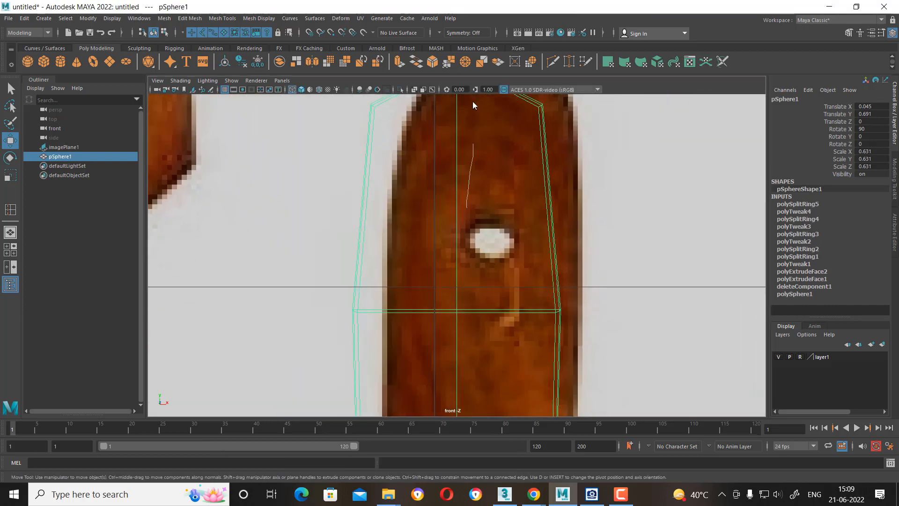
right_drag(473, 105, 473, 105)
click(459, 210)
ctrl+right_drag(497, 178, 392, 208)
ctrl+right_drag(474, 154, 335, 174)
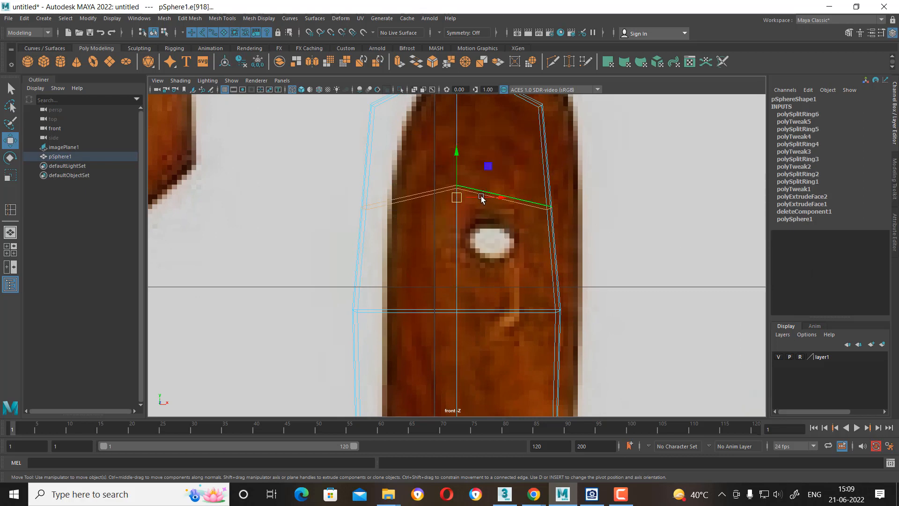
key(r)
drag(457, 240, 498, 1)
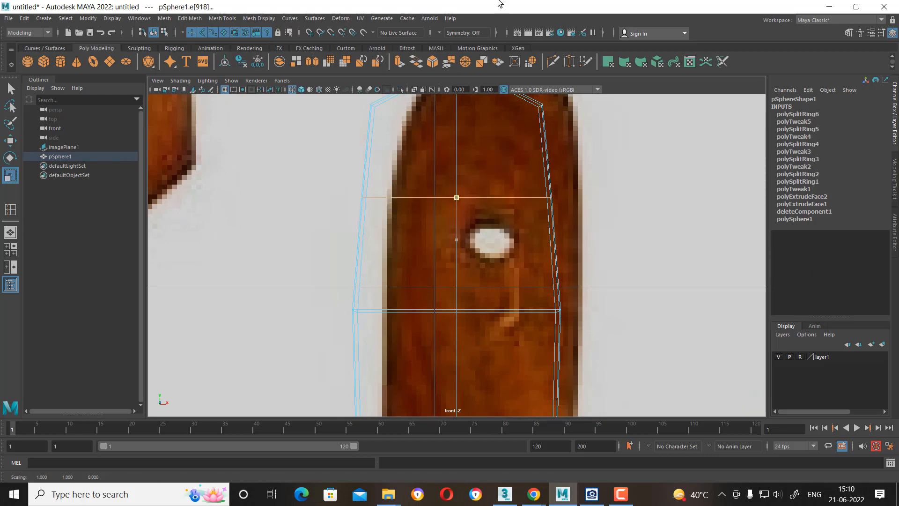
Lower the new edge loop on the handle to the upper rim of the reference spoon's hole.
key(w)
alt+middle_drag(467, 178, 467, 197)
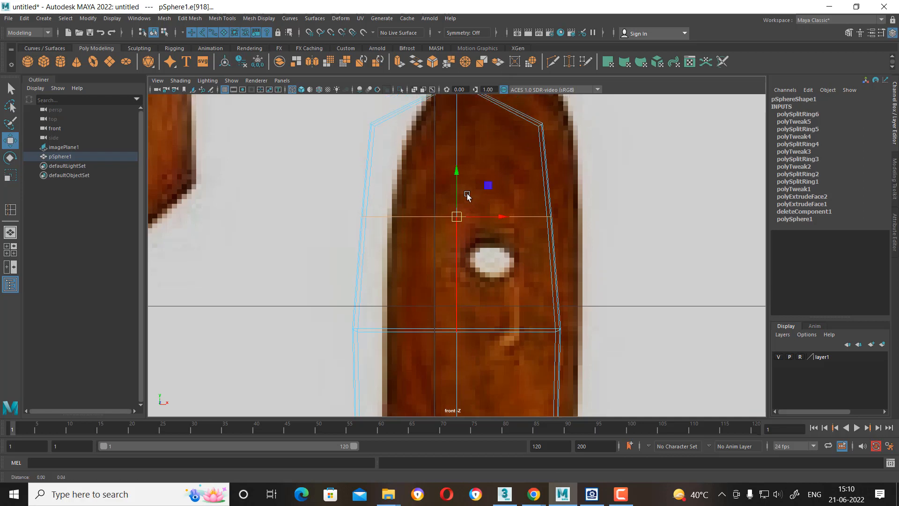
drag(457, 176, 464, 202)
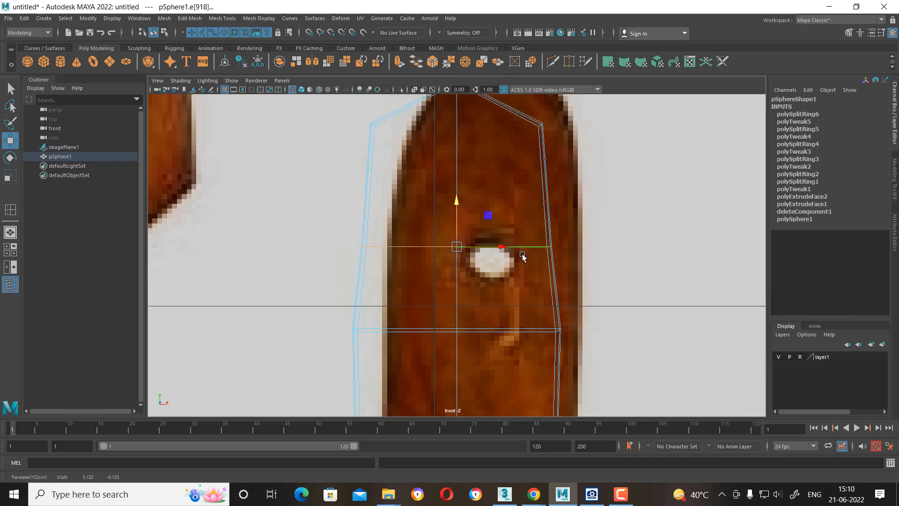
Select the loop's centre vertices on both sides of the handle, hide the reference image layer and display the perspective view shaded.
right_drag(523, 190, 524, 157)
drag(477, 224, 445, 271)
key(space)
drag(583, 265, 593, 205)
key(f)
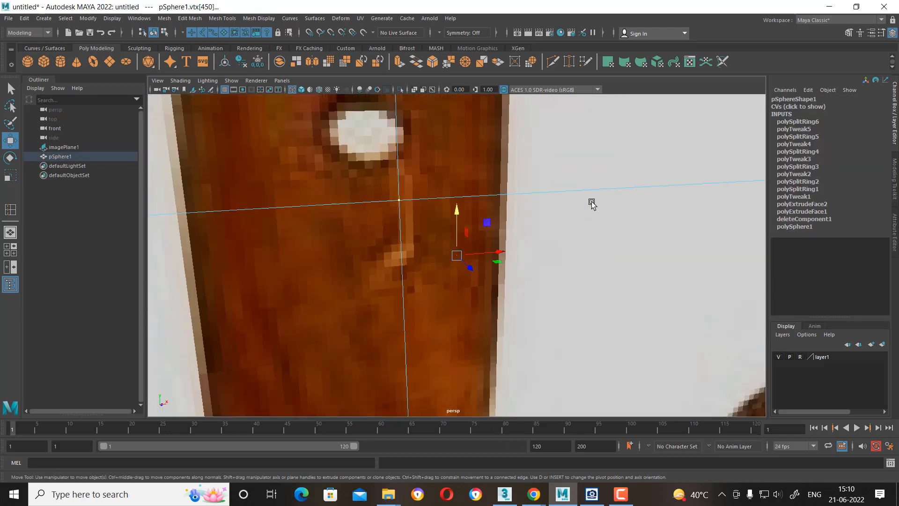
scroll(581, 234, down, 6)
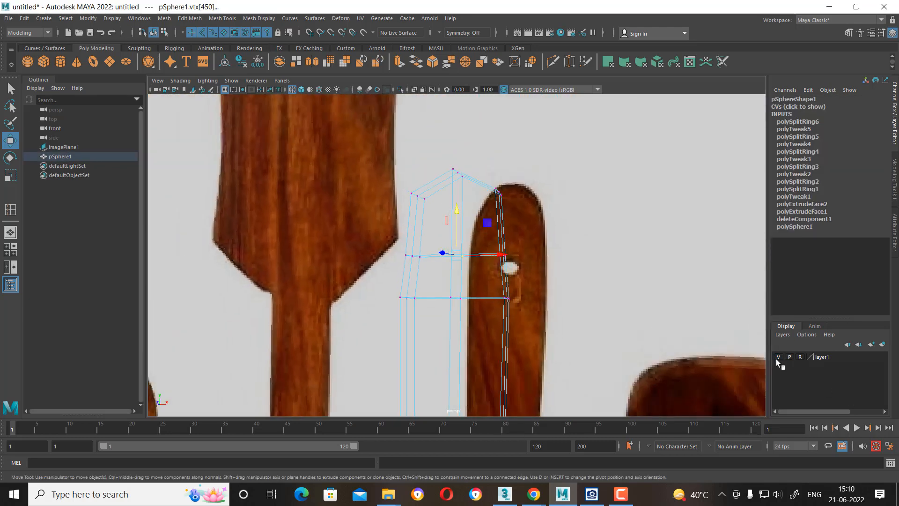
click(778, 356)
alt+right_drag(489, 262, 581, 320)
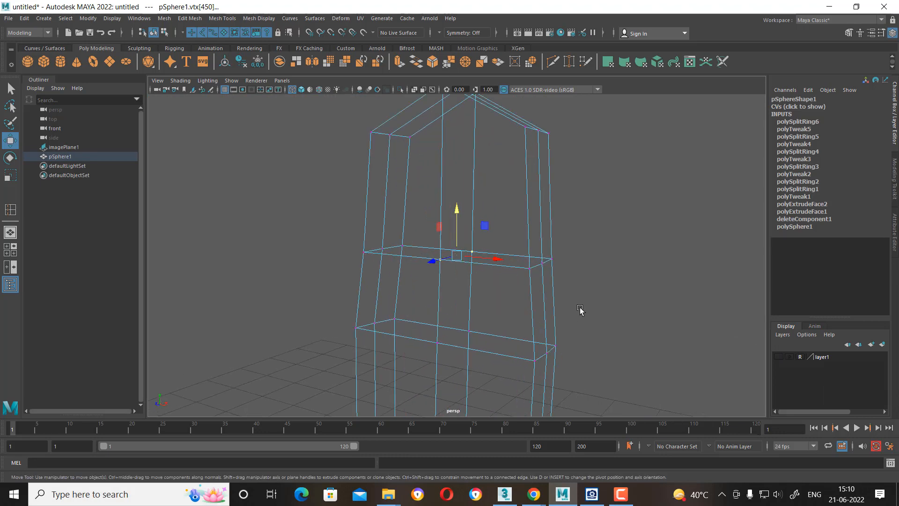
key(5)
key(6)
Chamfer the selected centre vertices with a width of 0.25 and return the spoon to object mode.
mouse_move(582, 308)
alt+mouse_down()
mouse_move(505, 313)
mouse_move(600, 363)
mouse_move(577, 247)
mouse_move(536, 214)
mouse_move(506, 433)
alt+mouse_up()
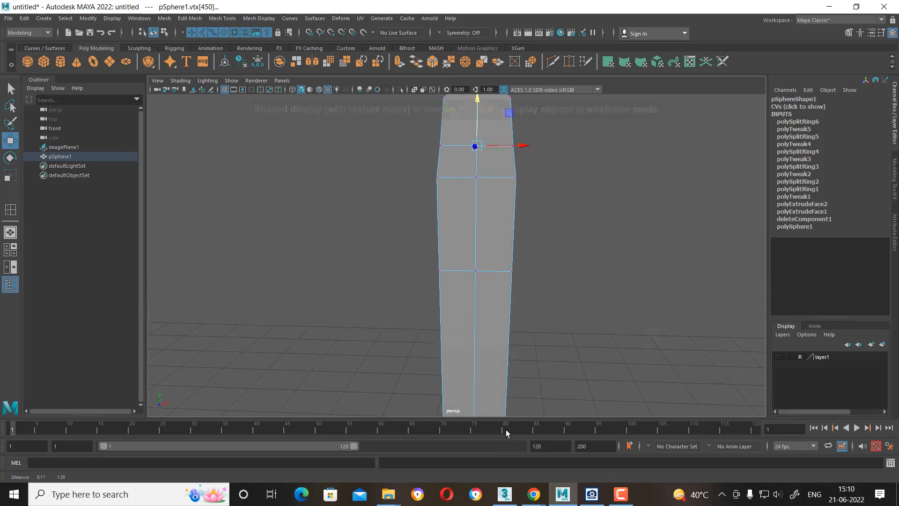
alt+right_drag(504, 206, 544, 227)
alt+middle_drag(544, 227, 536, 363)
alt+right_drag(508, 262, 548, 290)
alt+drag(549, 283, 574, 295)
alt+drag(506, 260, 501, 191)
shift+right_drag(501, 190, 545, 195)
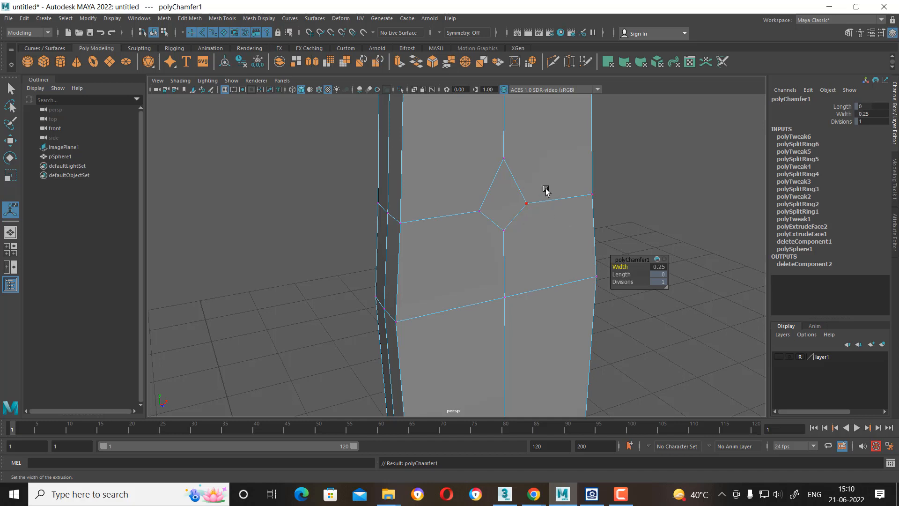
scroll(530, 268, up, 1)
scroll(530, 262, down, 1)
right_drag(618, 153, 645, 133)
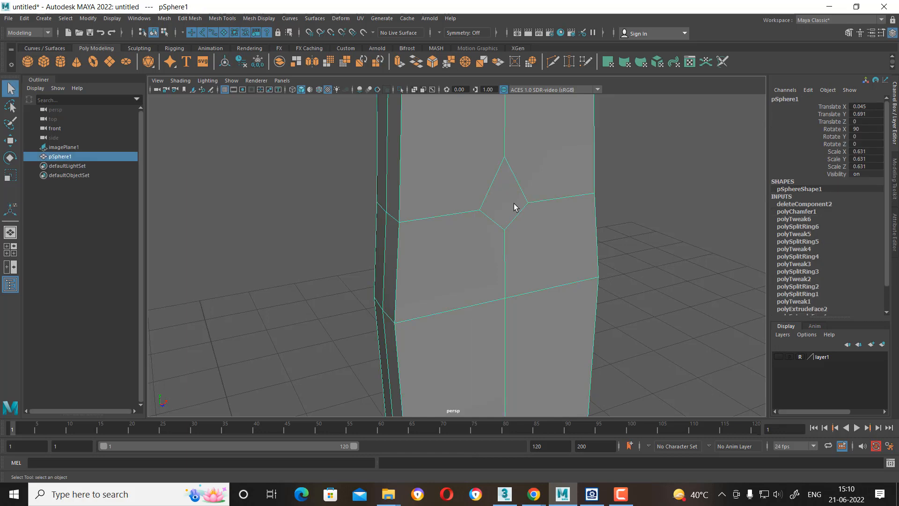
Create a NURBS circle at the origin and show it with the whole spoon in the front view.
key(space)
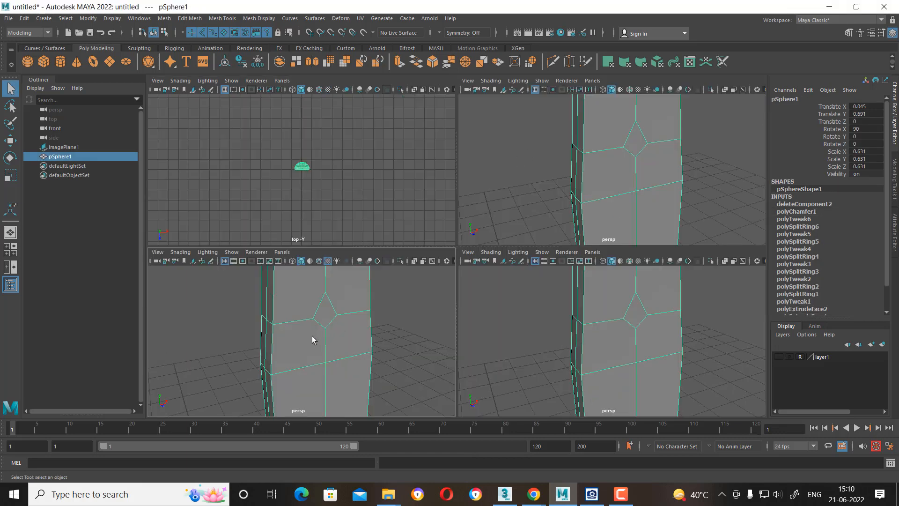
alt+drag(312, 336, 340, 348)
key(space)
key(space)
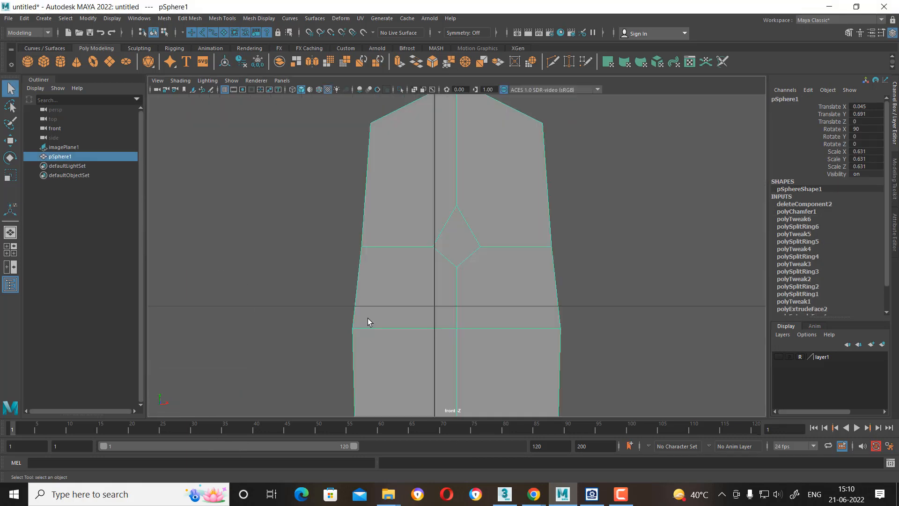
scroll(465, 279, down, 5)
click(44, 18)
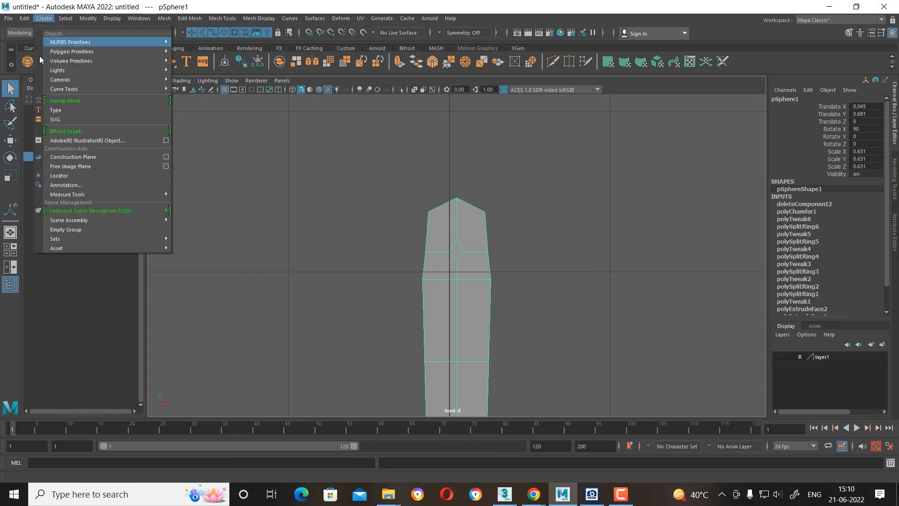
mouse_move(94, 43)
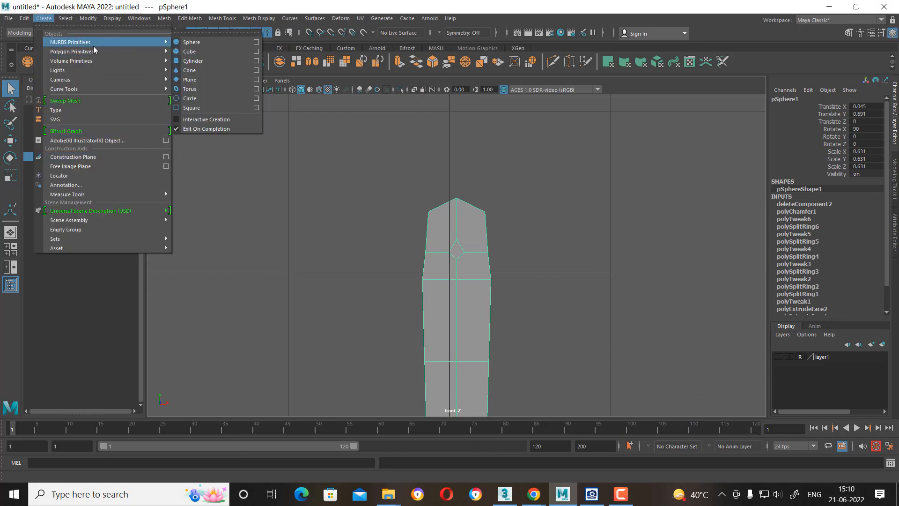
click(212, 99)
scroll(453, 270, down, 5)
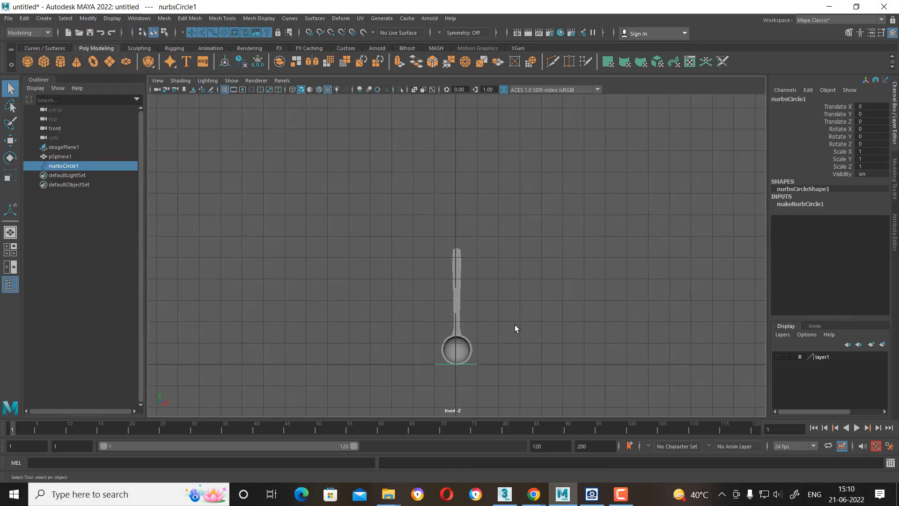
Set the circle's X rotation to 90 so that it faces the front view.
key(e)
drag(457, 351, 456, 370)
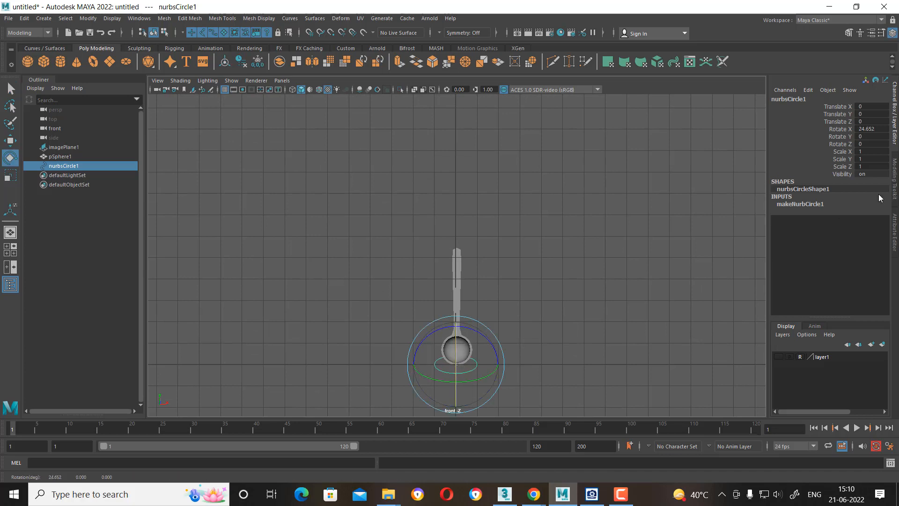
click(876, 127)
text(90)
key(Return)
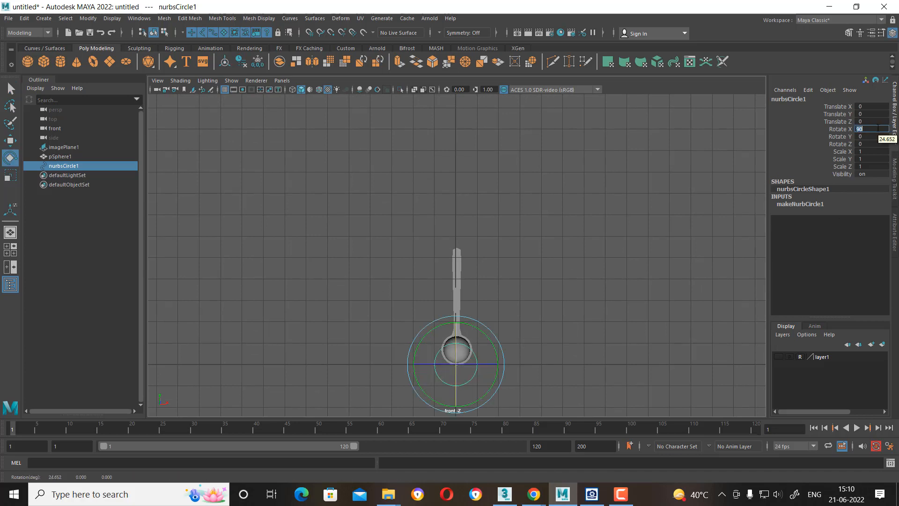
Move the circle up onto the handle at about Y 4.793 and scale it uniformly to about 0.16.
key(w)
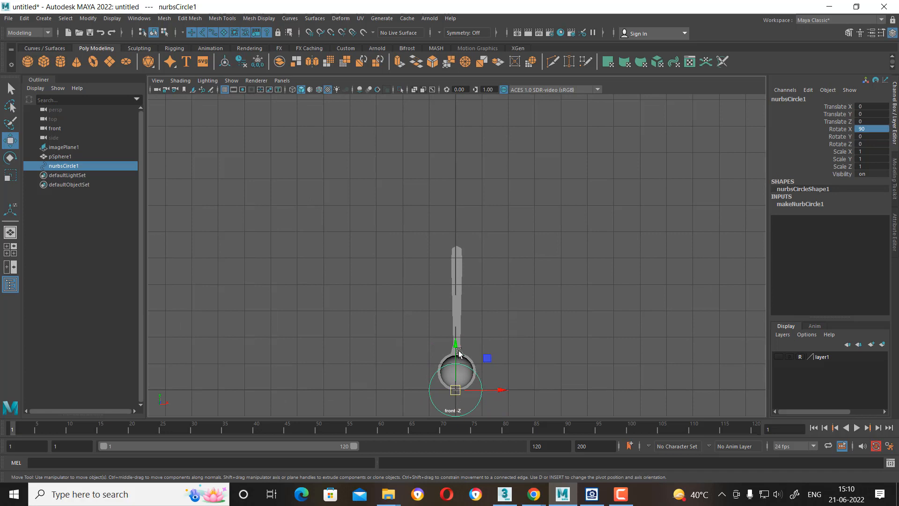
drag(458, 352, 477, 227)
scroll(496, 347, up, 5)
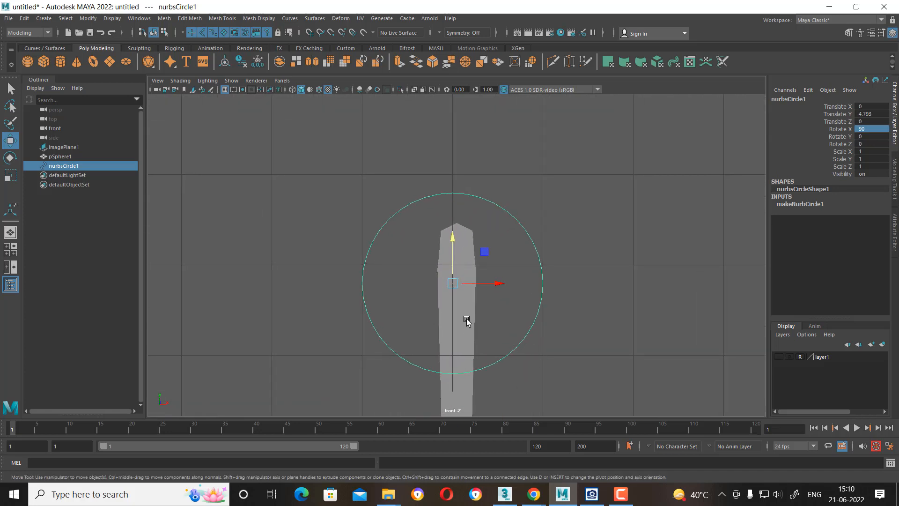
key(r)
drag(453, 282, 332, 359)
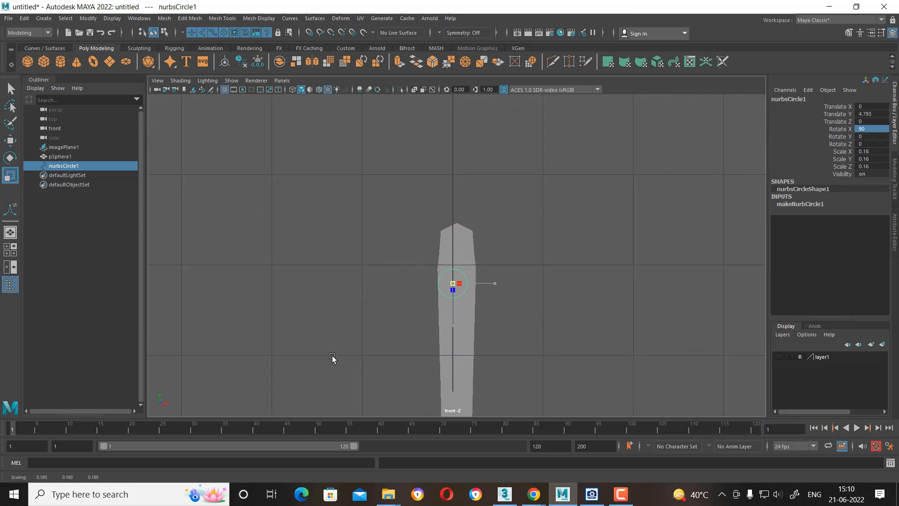
Switch to wireframe display and centre the circle over the handle's diamond at about X 0.05, Y 5.123.
scroll(506, 281, up, 5)
key(4)
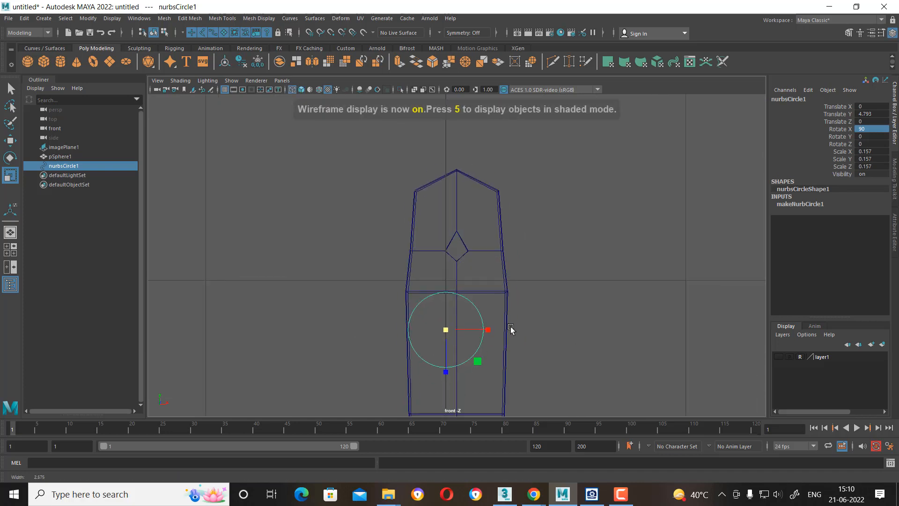
scroll(458, 253, up, 1)
key(w)
drag(447, 340, 461, 251)
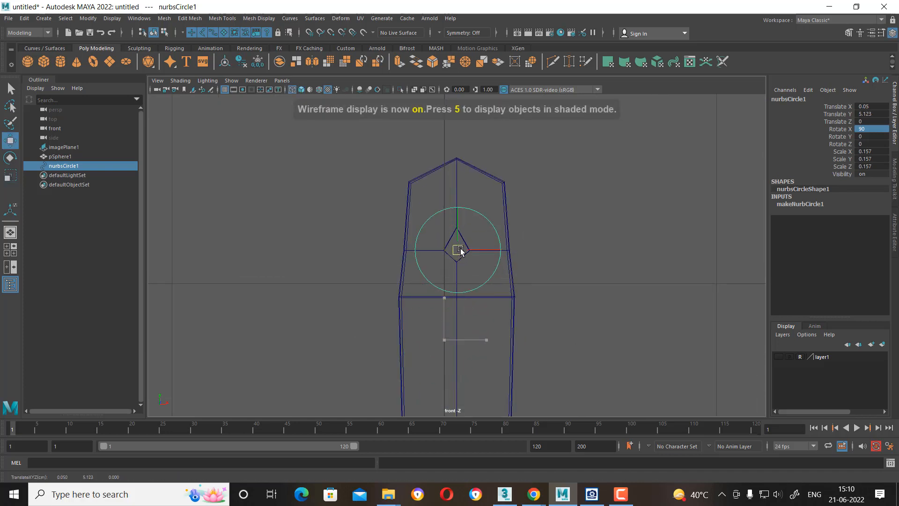
Scale the circle to about 0.082 and nudge it up to about Y 5.129 around the diamond.
scroll(472, 287, up, 3)
key(r)
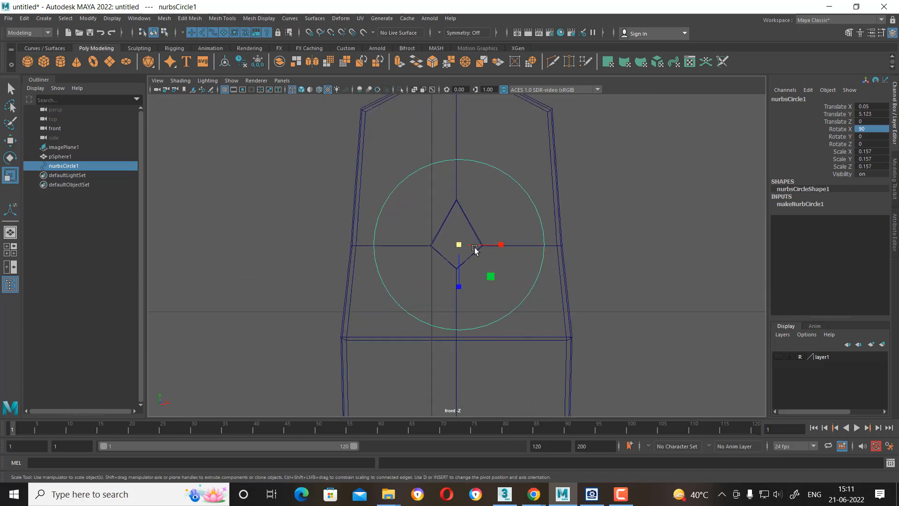
drag(459, 244, 395, 293)
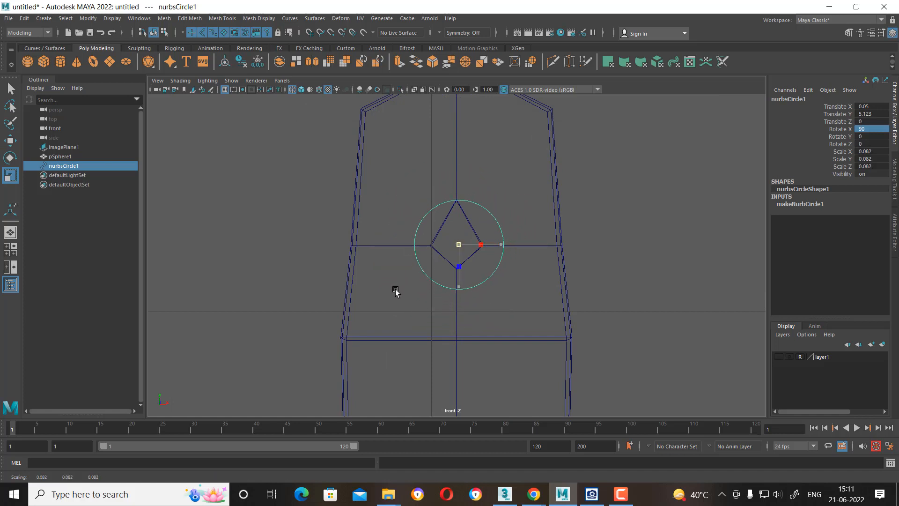
key(w)
drag(459, 202, 458, 200)
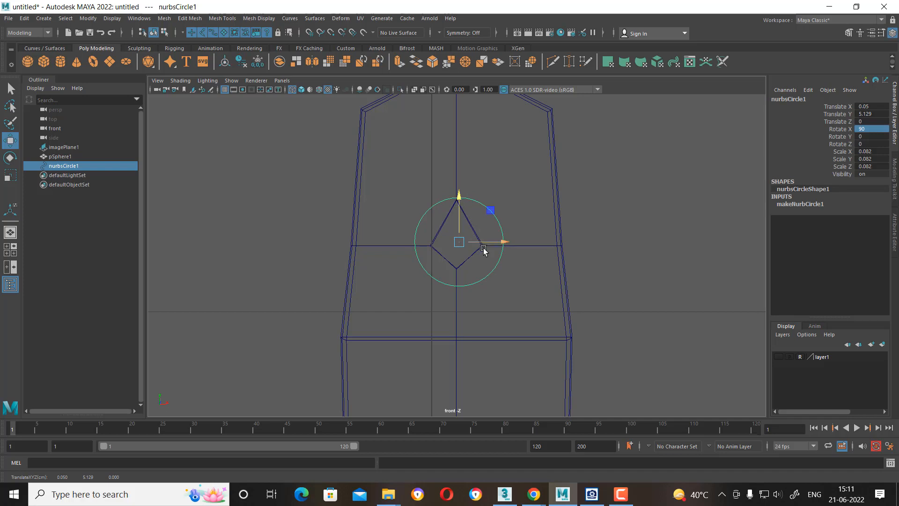
scroll(506, 317, up, 2)
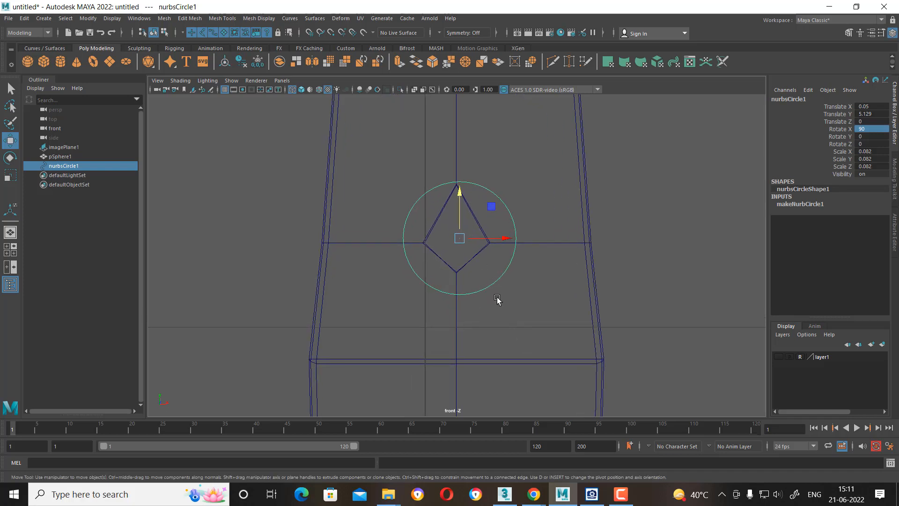
Move the diamond's upper, lower and two side corner vertices outward onto the guide circle in vertex mode.
click(583, 224)
right_drag(570, 180, 526, 176)
click(456, 185)
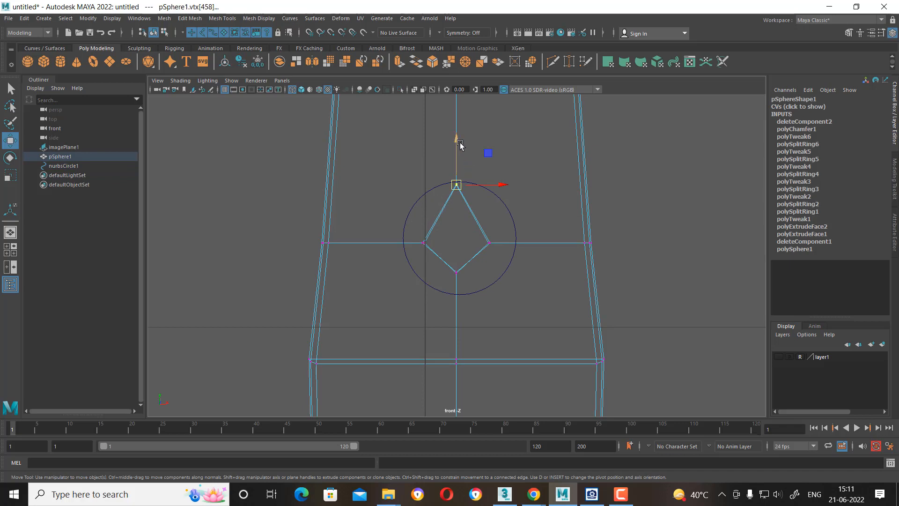
drag(457, 141, 457, 133)
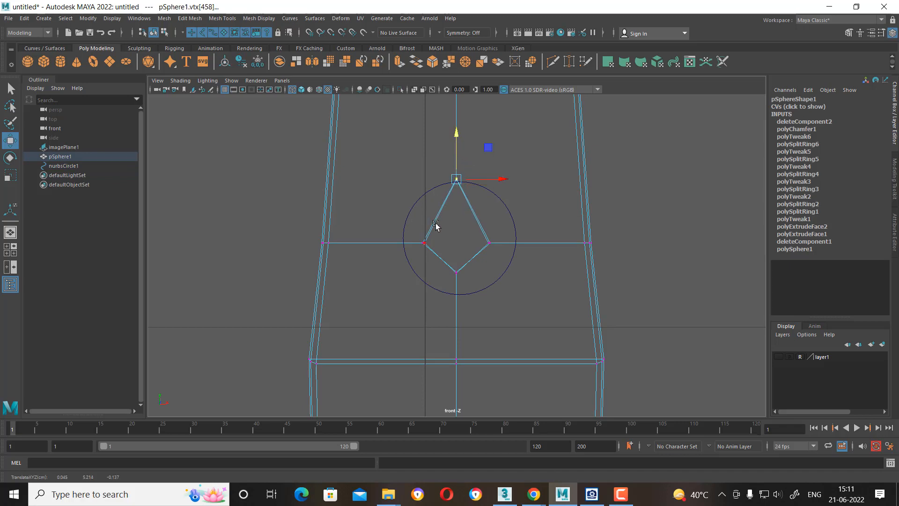
click(424, 243)
drag(466, 243, 445, 240)
drag(560, 220, 480, 260)
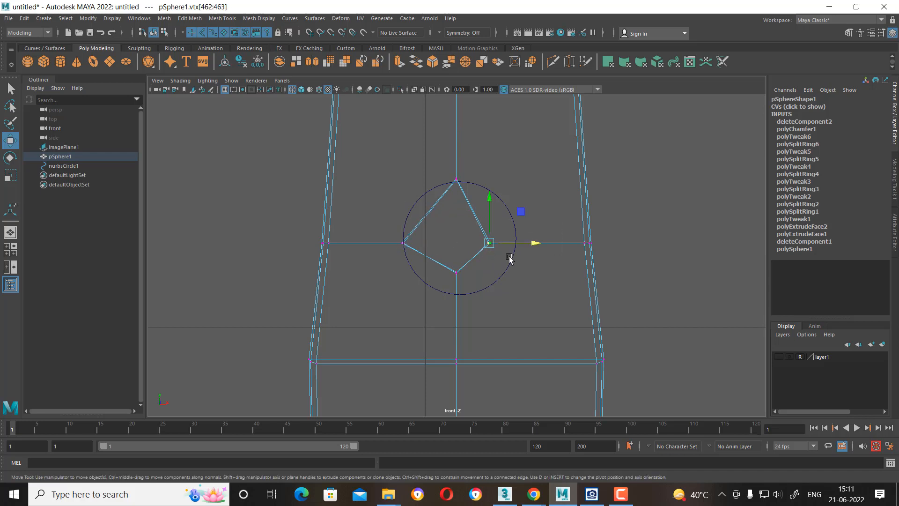
drag(536, 242, 563, 242)
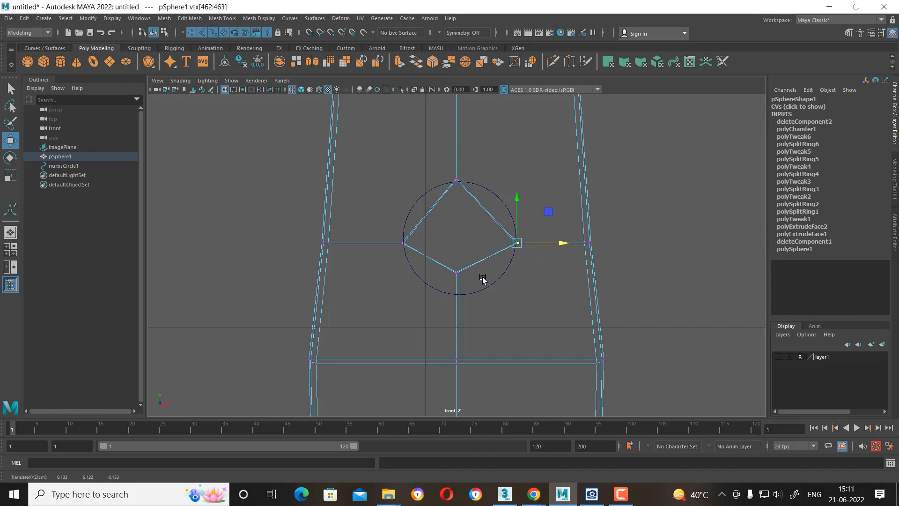
drag(445, 247, 473, 291)
drag(457, 231, 459, 253)
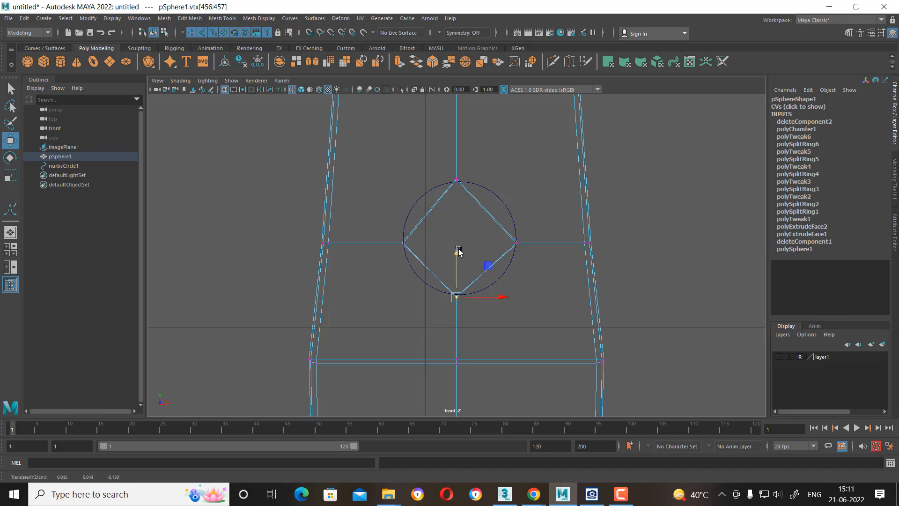
Insert edges between the midpoints of opposite diamond sides, dividing both the front and the back diamond faces into four.
key(F10)
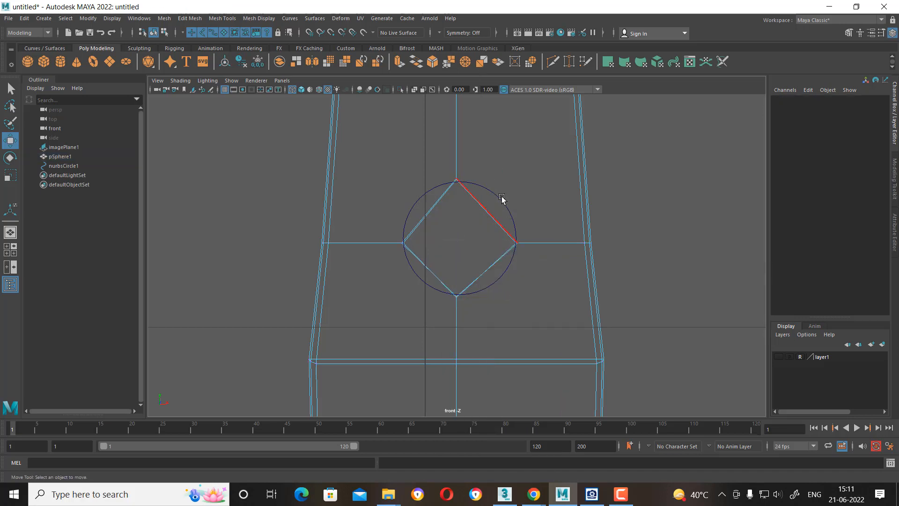
click(484, 214)
shift+right_drag(483, 213, 613, 240)
click(491, 266)
shift+right_drag(568, 196, 699, 321)
click(475, 212)
key(space)
drag(513, 252, 518, 197)
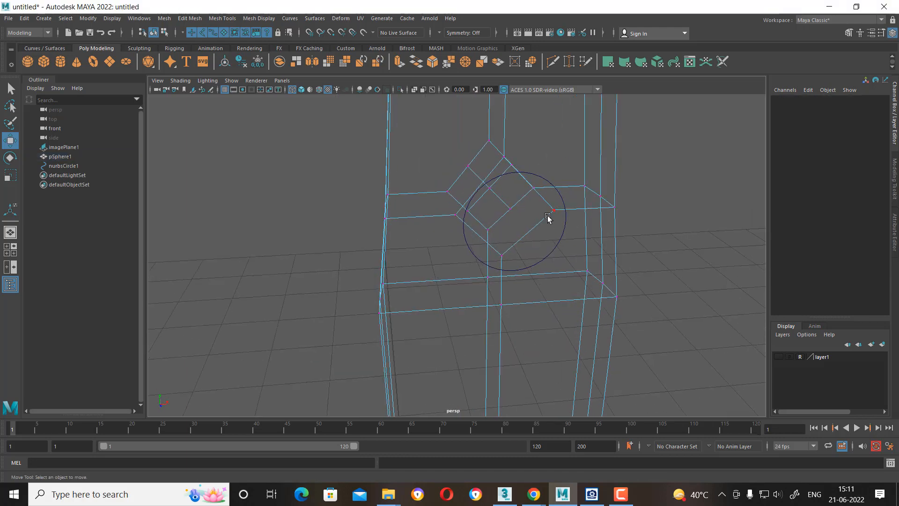
click(533, 228)
click(532, 226)
ctrl+right_drag(574, 168, 588, 213)
click(570, 196)
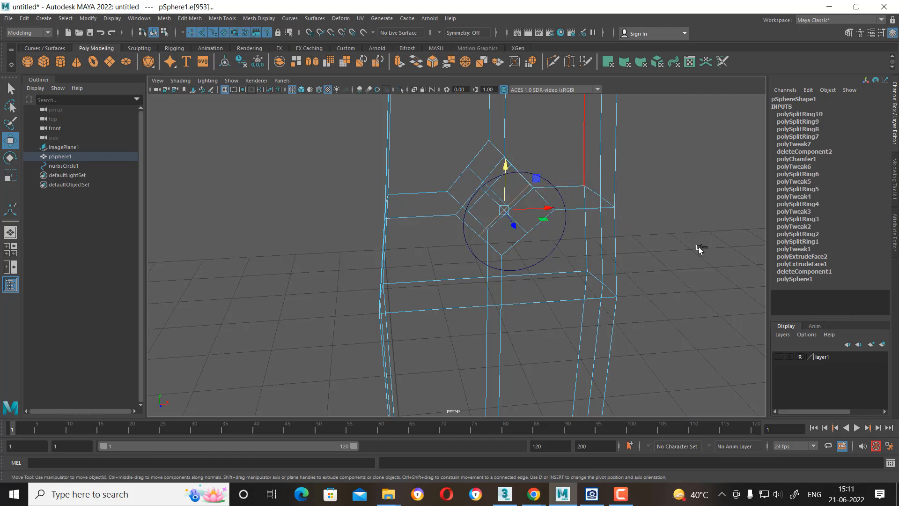
In the front view, move the two upper diamond-side midpoint vertices outward onto the guide circle in vertex mode.
key(space)
key(space)
drag(316, 316, 312, 340)
scroll(363, 328, up, 2)
key(space)
scroll(468, 255, up, 1)
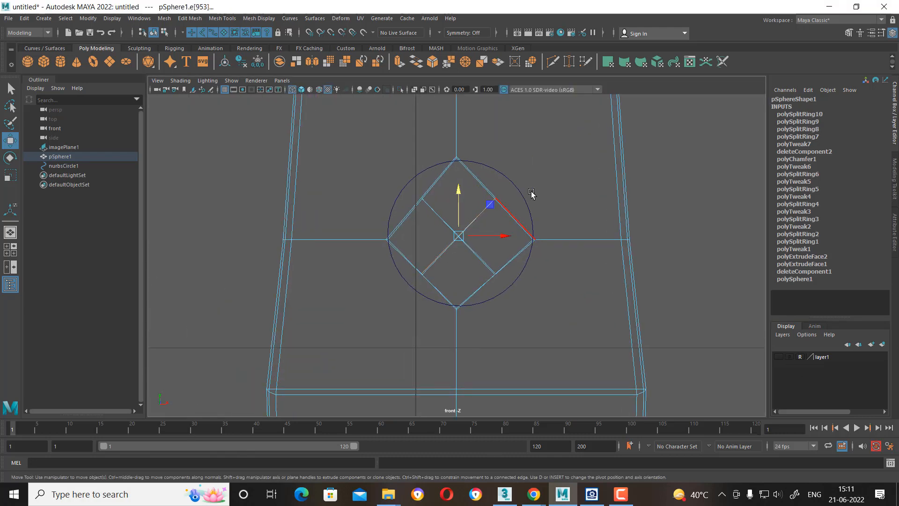
right_drag(532, 195, 464, 187)
scroll(442, 183, up, 1)
mouse_move(398, 173)
mouse_down()
mouse_move(426, 202)
mouse_move(401, 172)
mouse_up()
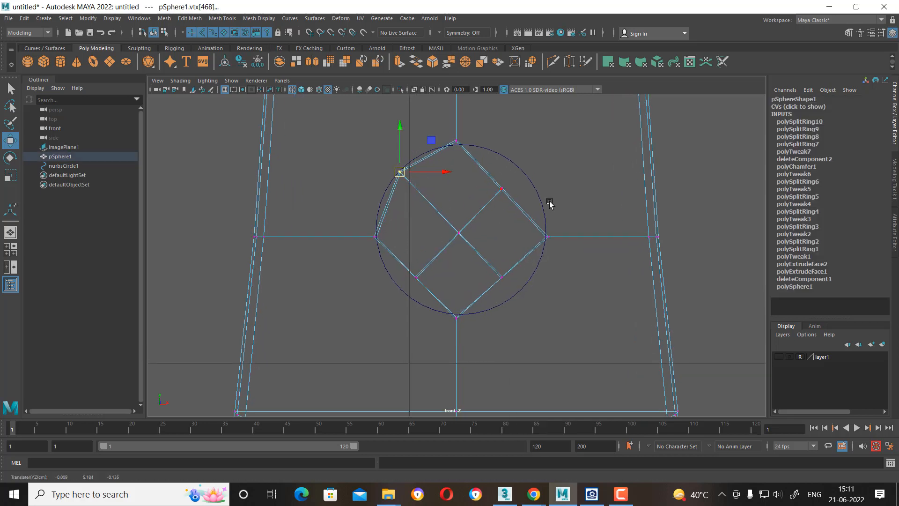
drag(536, 171, 489, 203)
drag(520, 180, 518, 174)
Move the two lower diamond-side midpoint vertices onto the guide circle and nudge the left and lower-left vertices to match its outline.
alt+middle_drag(493, 255, 517, 199)
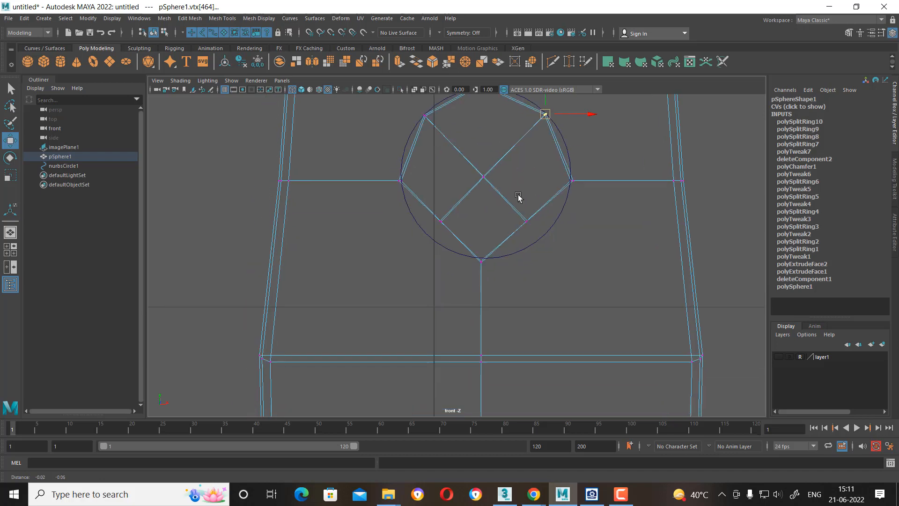
click(440, 222)
drag(440, 222, 426, 237)
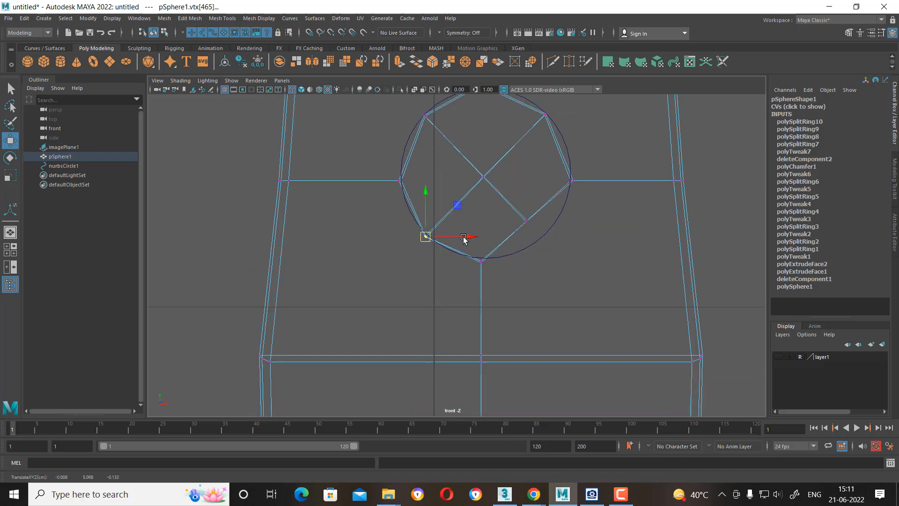
click(528, 222)
drag(529, 226, 544, 240)
alt+middle_drag(520, 194, 526, 235)
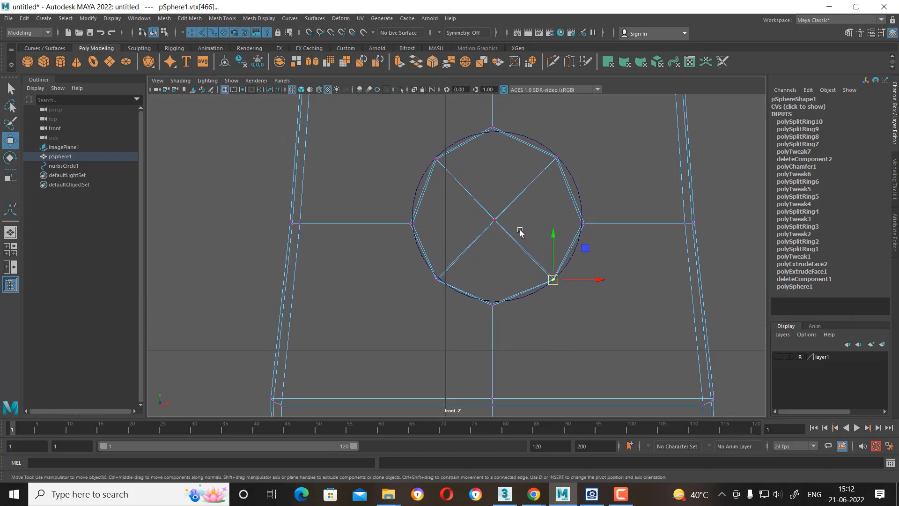
click(412, 225)
drag(412, 226, 410, 227)
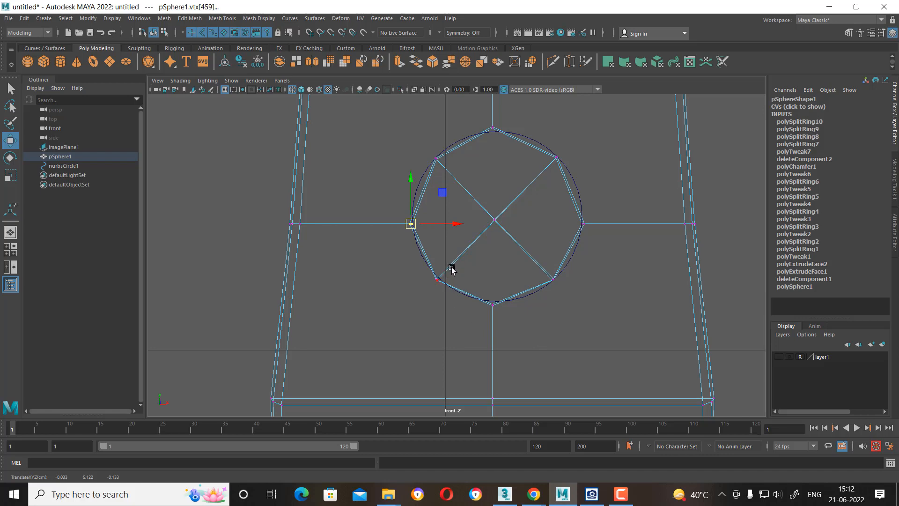
click(436, 279)
drag(436, 279, 433, 277)
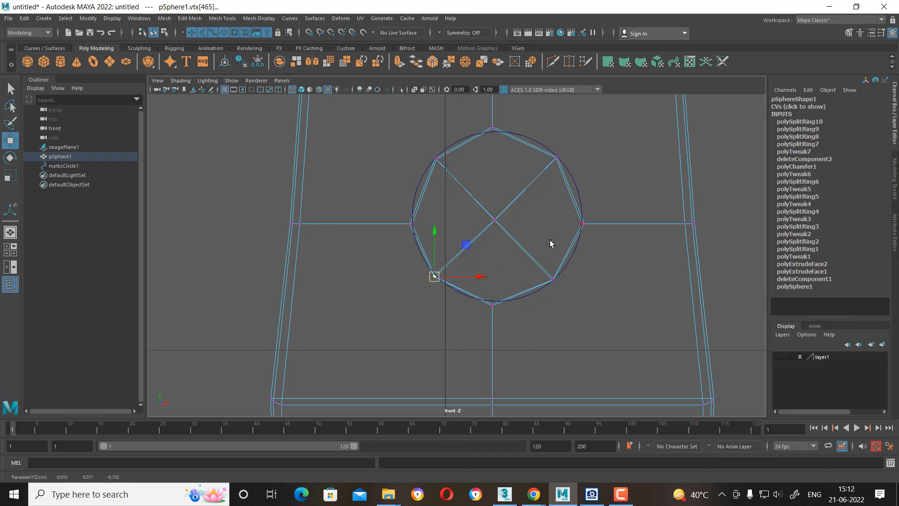
Preview the smoothed mesh and return to unsmoothed, shaded display in the perspective view.
key(3)
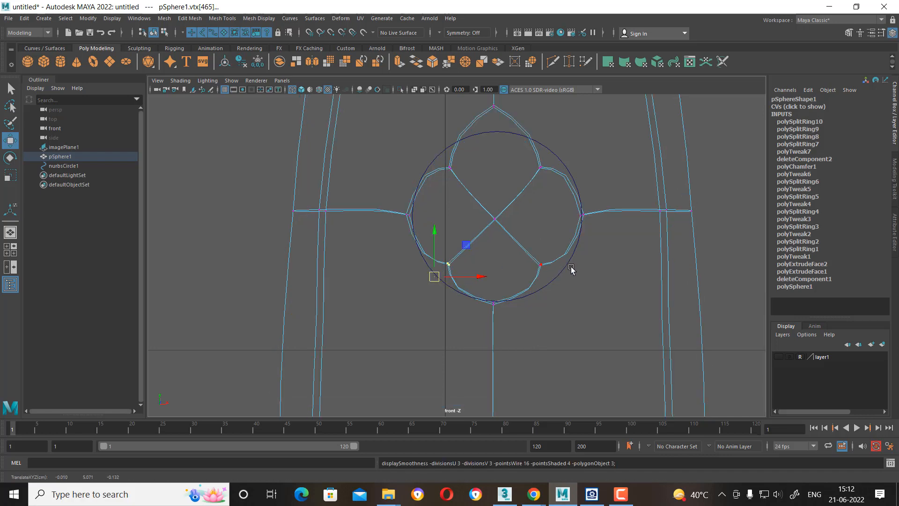
key(5)
key(1)
key(space)
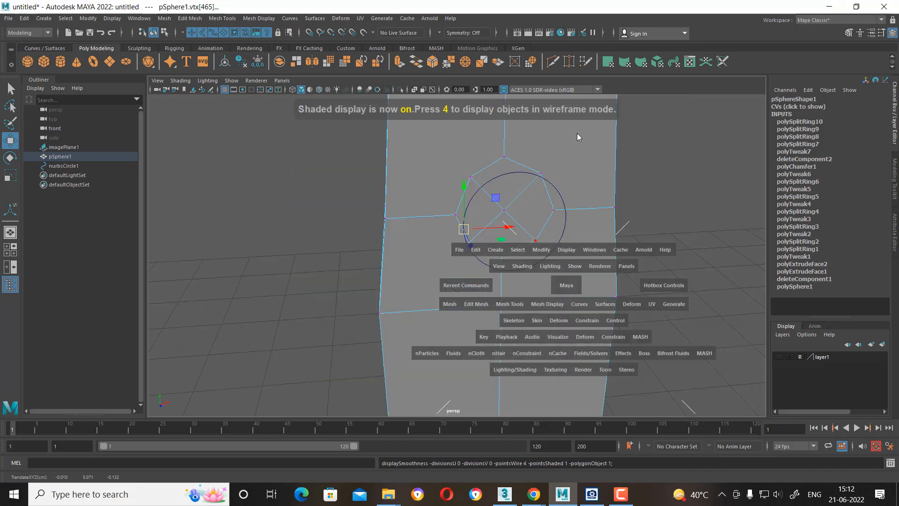
click(563, 280)
Convert the centre vertices of the handle's front and back octagons to a face selection and bridge those faces into a through hole.
right_drag(544, 185, 502, 191)
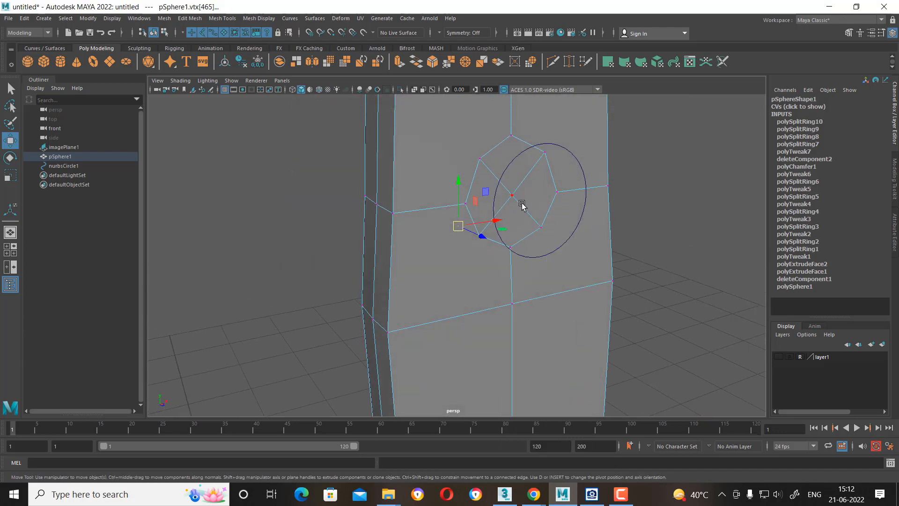
click(513, 196)
alt+drag(496, 215, 582, 229)
alt+drag(346, 238, 403, 241)
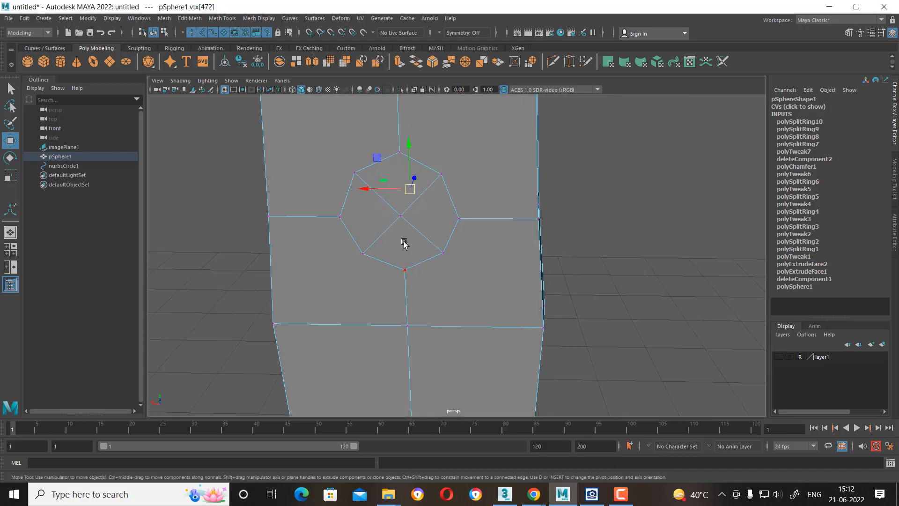
shift+click(402, 215)
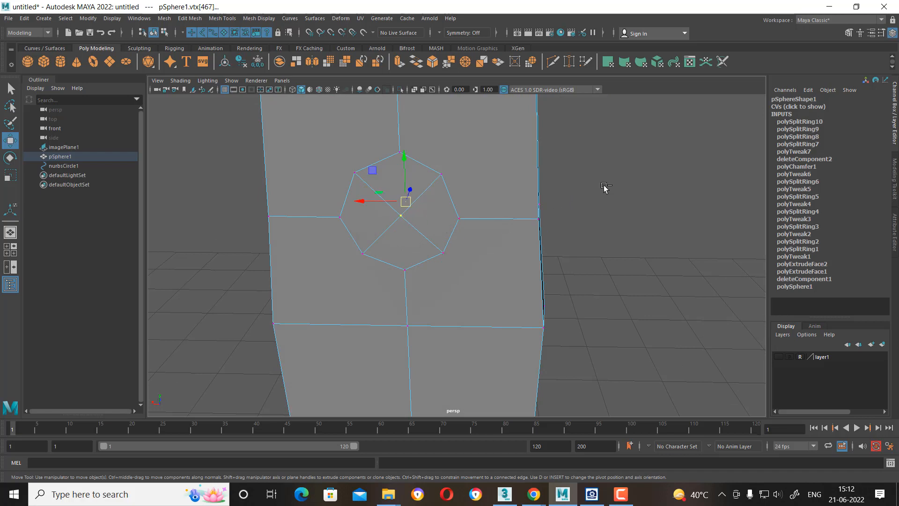
ctrl+right_drag(604, 186, 600, 254)
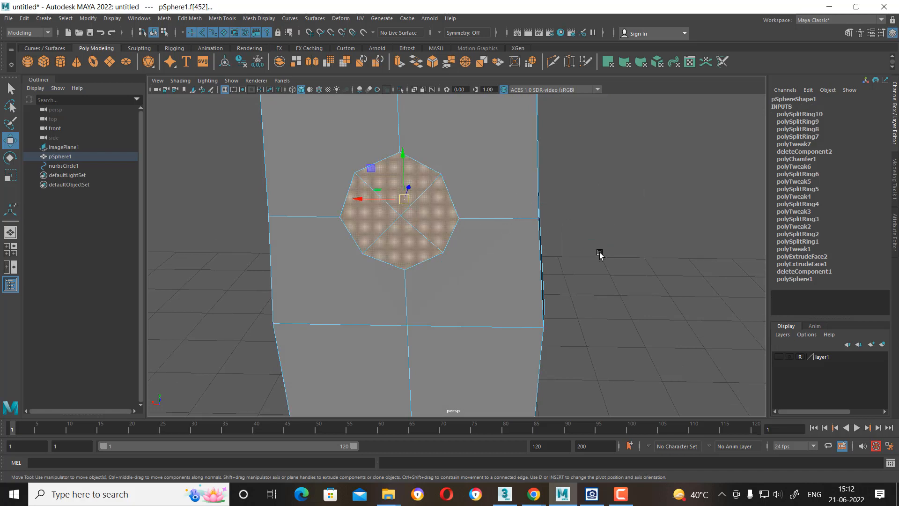
shift+right_drag(607, 187, 608, 336)
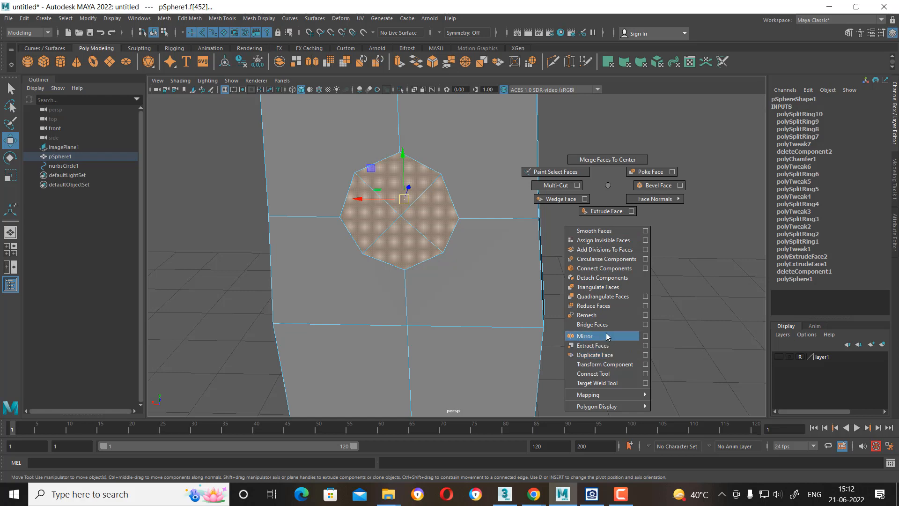
shift+right_drag(607, 336, 607, 324)
alt+drag(453, 275, 260, 248)
alt+right_drag(349, 267, 425, 326)
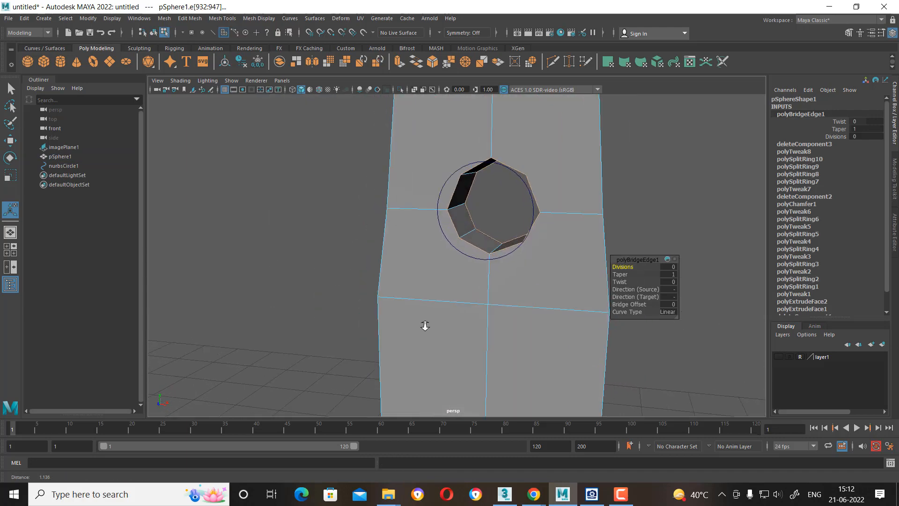
Check the handle hole in smooth preview in object mode and return to the unsmoothed display.
right_drag(546, 157, 629, 127)
alt+drag(604, 201, 626, 170)
alt+middle_drag(585, 173, 580, 217)
alt+drag(473, 255, 506, 243)
key(3)
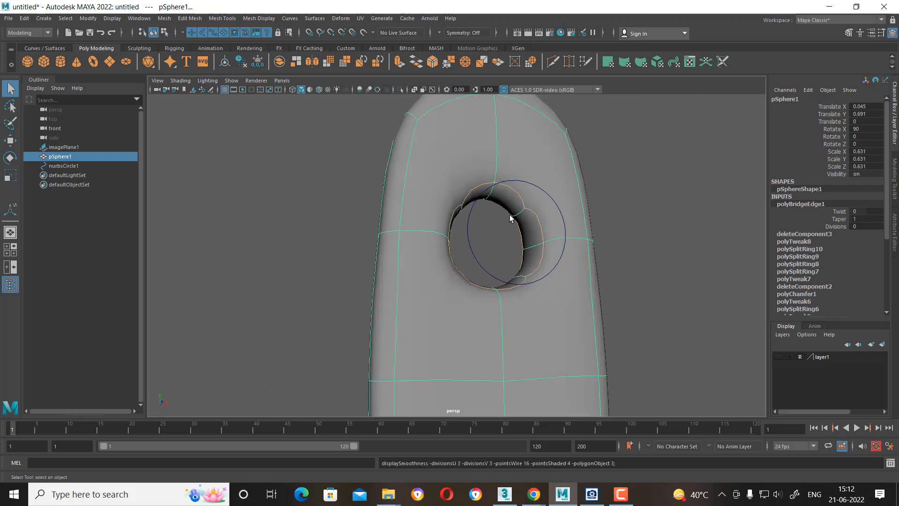
key(1)
alt+drag(597, 207, 552, 208)
alt+middle_drag(552, 208, 554, 261)
alt+drag(554, 261, 589, 265)
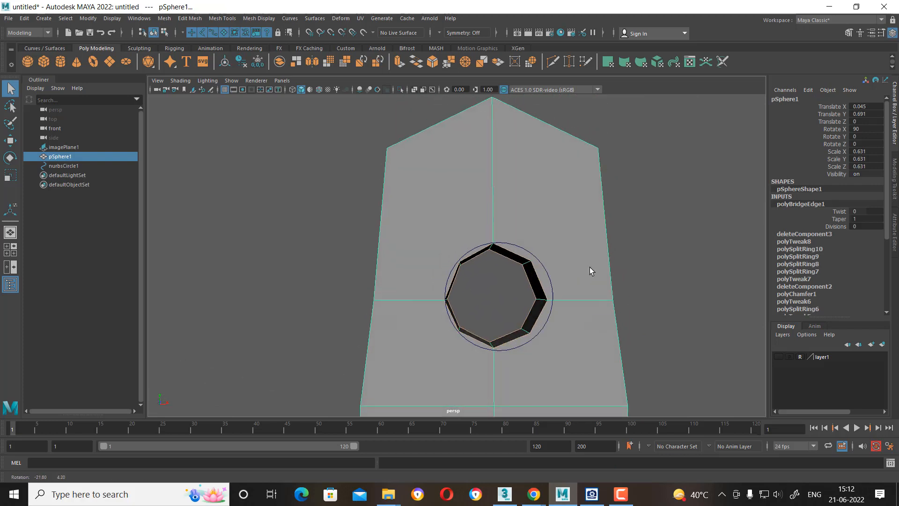
Split the handle's narrow side edges midway, above and below the hole's middle line, on both sides of the handle.
right_drag(583, 240, 581, 161)
alt+drag(586, 184, 604, 250)
click(606, 238)
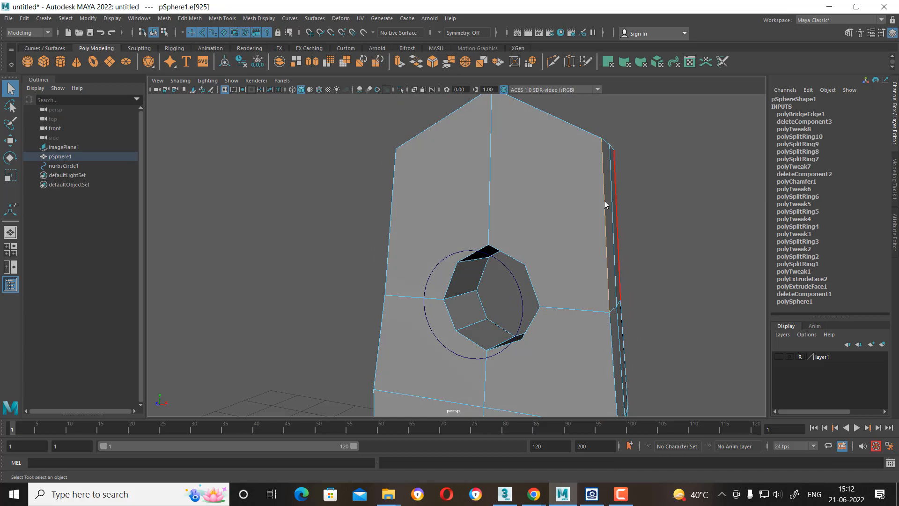
ctrl+right_drag(618, 191, 781, 282)
alt+drag(606, 257, 417, 254)
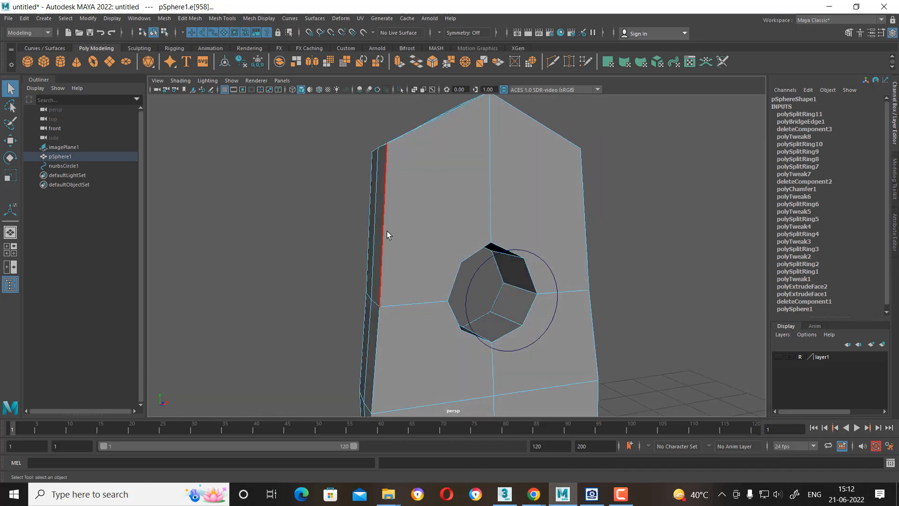
key(g)
click(376, 368)
key(g)
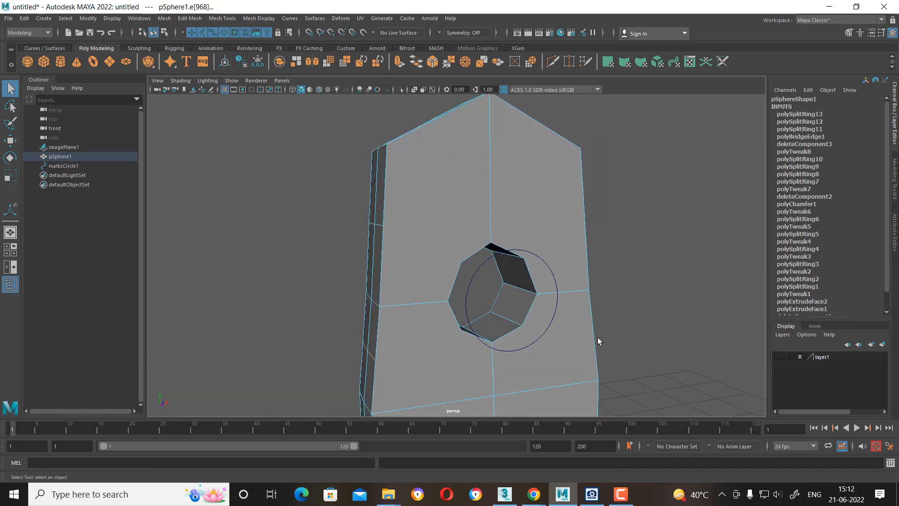
alt+drag(598, 337, 515, 337)
click(627, 358)
key(g)
With Multi-Cut, cut the front face from the hole's upper-right corner to the new upper point on the right side edge.
right_drag(539, 250, 574, 225)
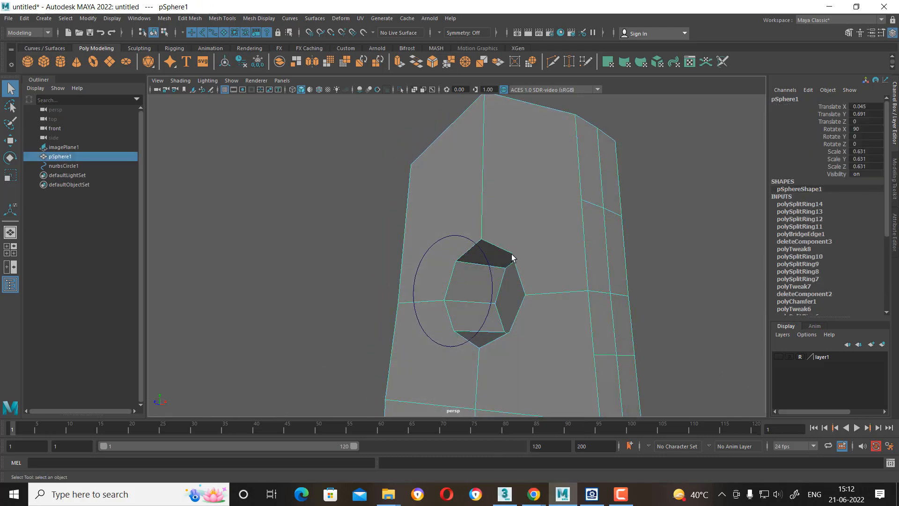
alt+drag(512, 257, 563, 245)
shift+right_drag(567, 185, 499, 184)
click(526, 272)
alt+drag(712, 280, 690, 266)
alt+drag(587, 275, 578, 309)
click(547, 272)
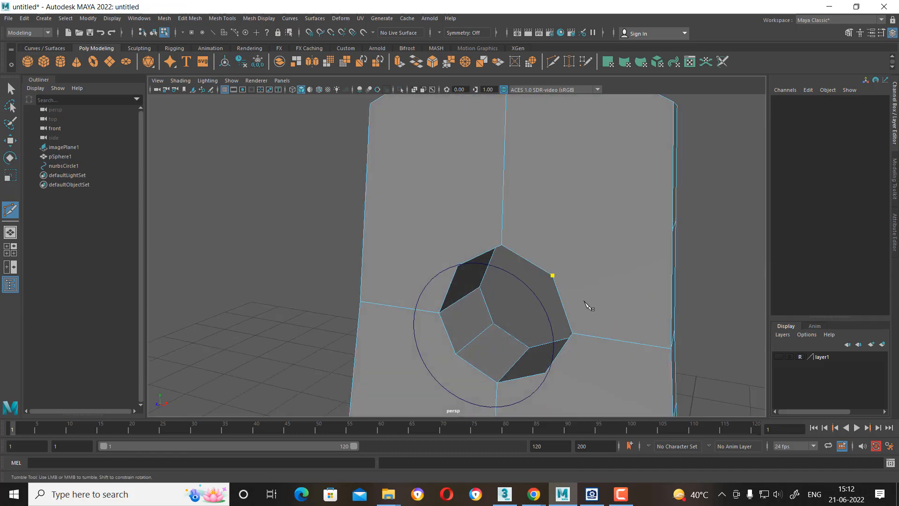
alt+drag(646, 266, 638, 274)
click(638, 235)
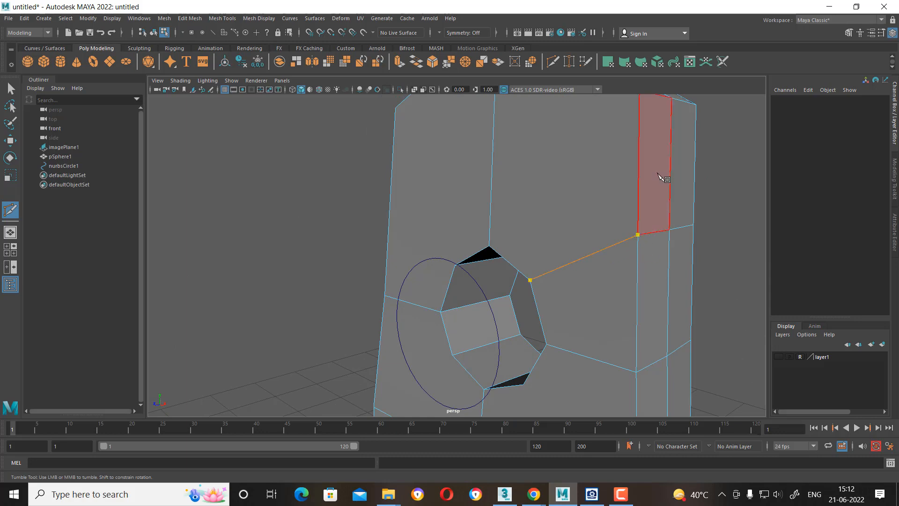
right_click(652, 227)
Cut the front face from the hole's lower-right corner to the new lower point on the right side edge.
click(592, 314)
alt+drag(592, 313, 567, 177)
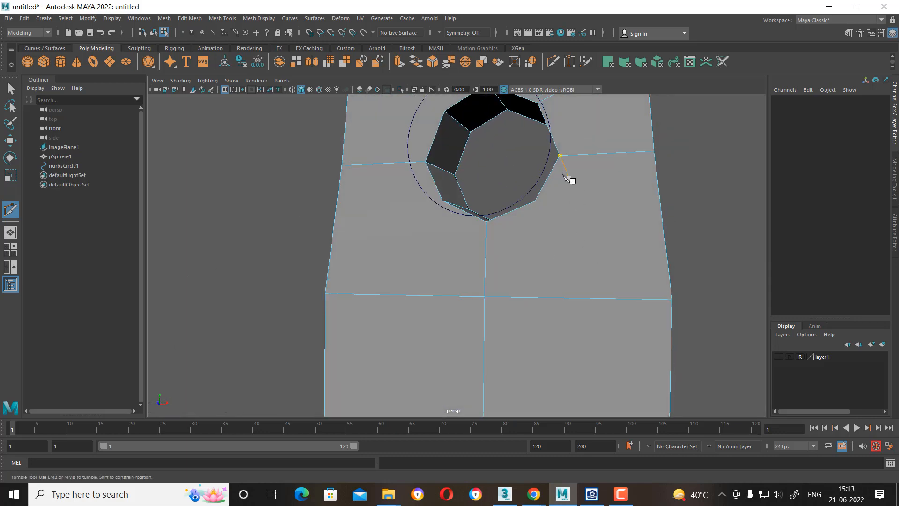
click(537, 199)
alt+drag(533, 269, 657, 246)
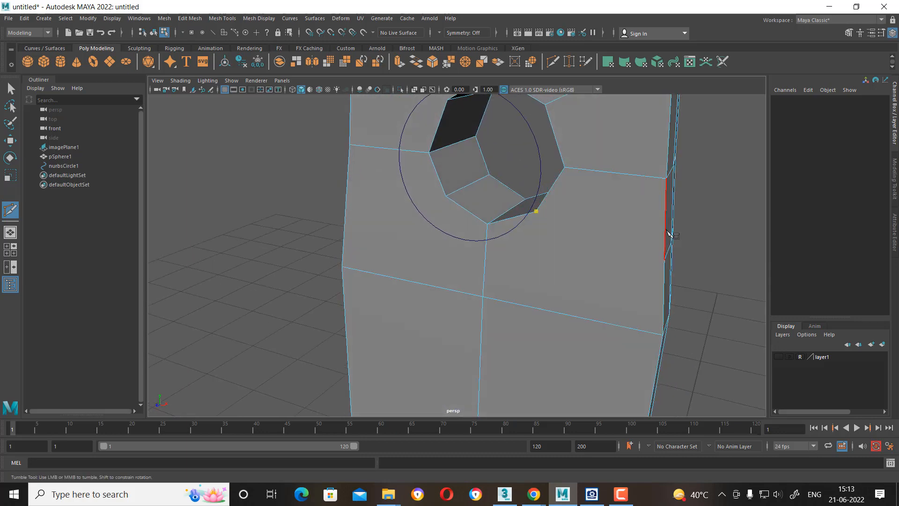
click(664, 258)
right_click(667, 314)
Cut the front face from the hole's lower-left and upper-left corners to the matching points on the left side edge.
click(483, 296)
alt+drag(498, 283, 564, 272)
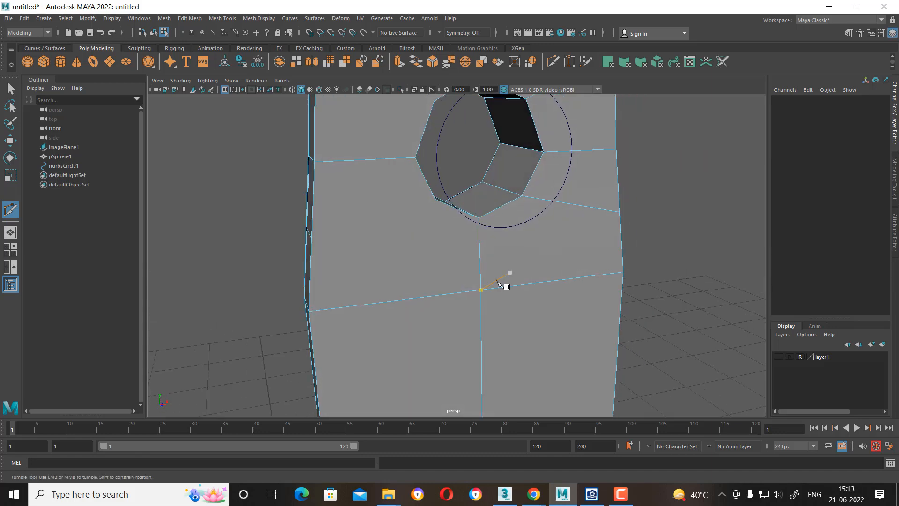
click(433, 195)
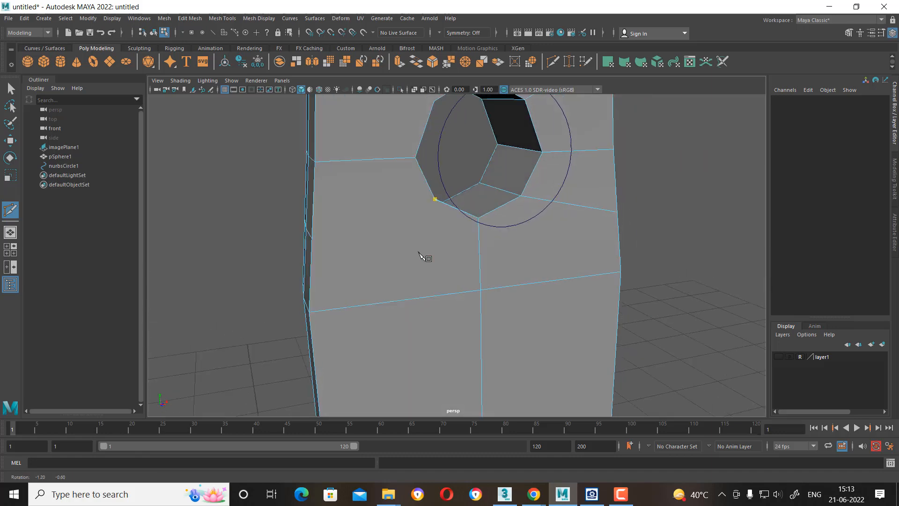
alt+drag(422, 255, 321, 298)
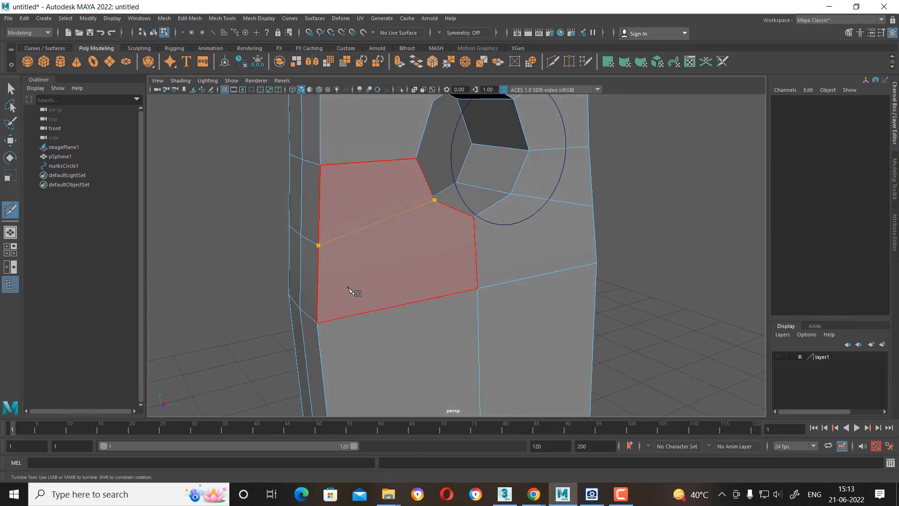
right_click(406, 263)
alt+middle_drag(438, 254, 436, 412)
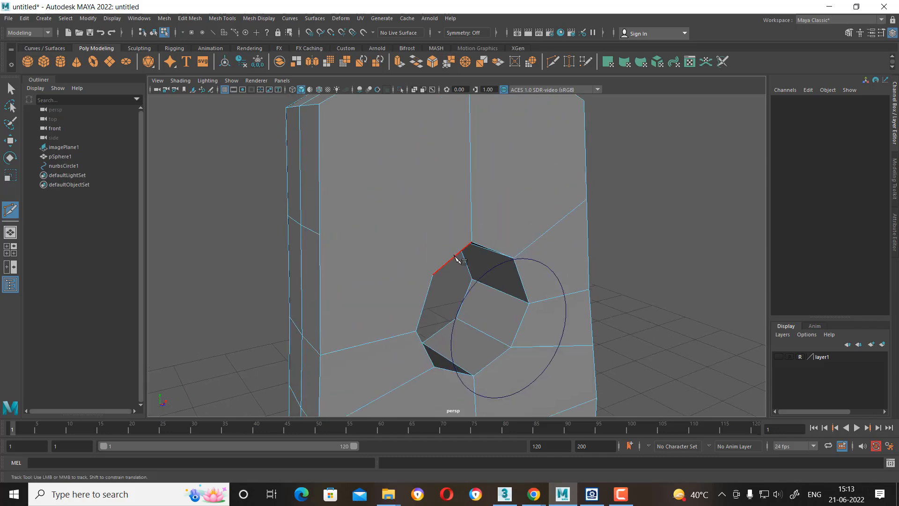
click(320, 234)
On the handle's back face, cut edges from the hole's two upper corners to the upper points on both side edges.
alt+drag(515, 290, 639, 239)
scroll(627, 243, down, 3)
alt+drag(524, 277, 506, 256)
scroll(521, 260, up, 1)
click(502, 198)
key(Return)
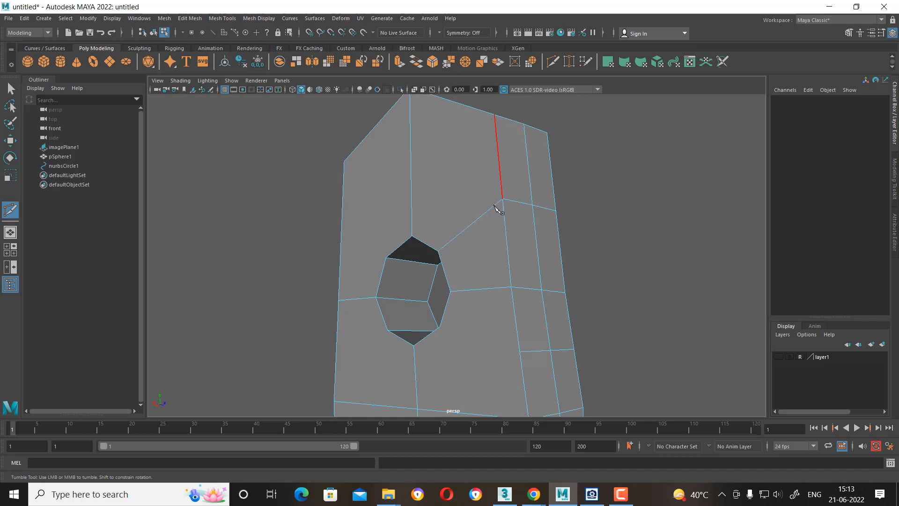
alt+drag(441, 271, 414, 246)
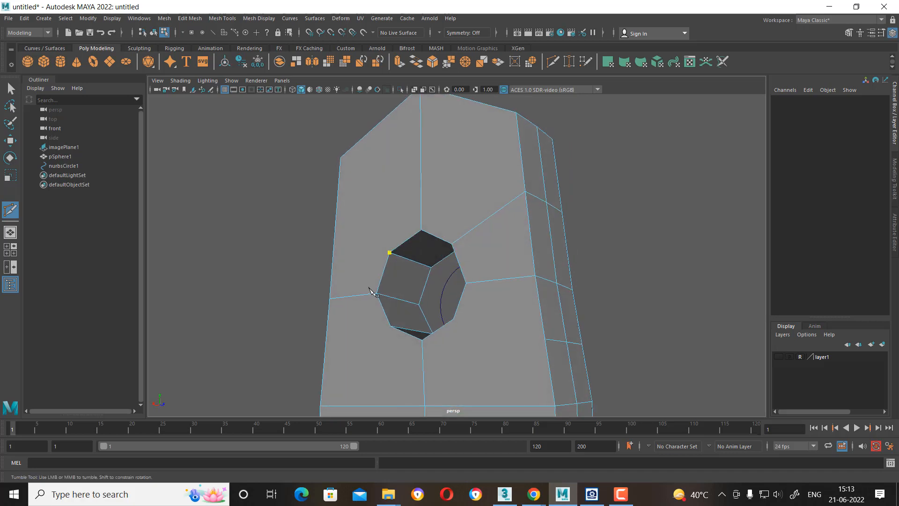
alt+drag(370, 290, 426, 230)
click(415, 192)
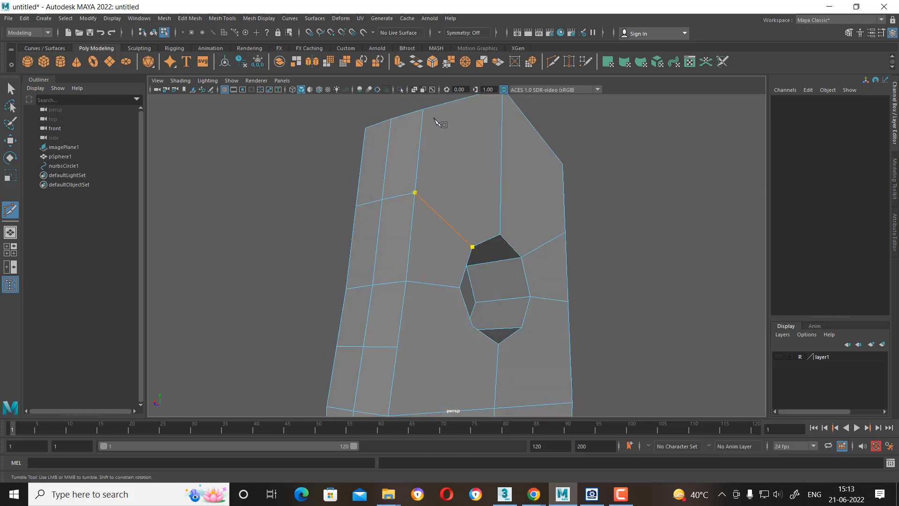
key(Return)
On the handle's back face, cut edges from the hole's two lower corners to the lower points on both side edges.
alt+drag(482, 311, 377, 239)
click(418, 257)
click(366, 257)
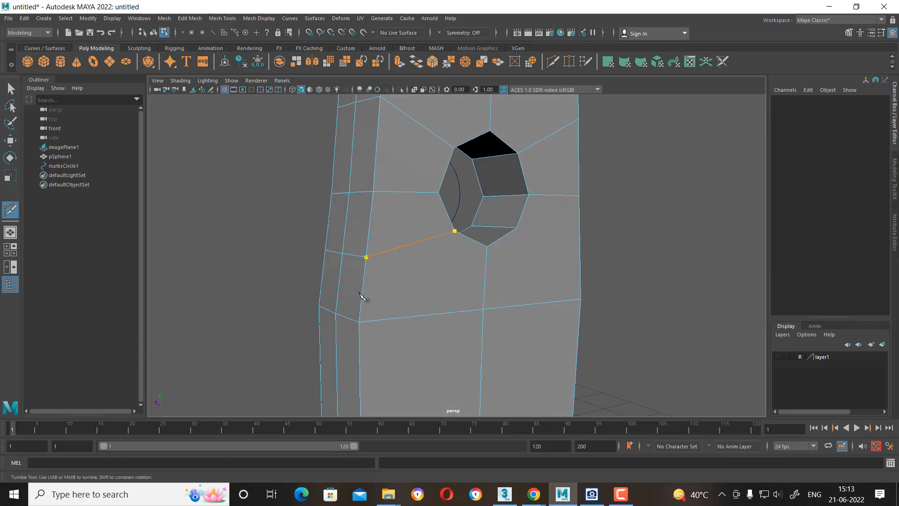
key(Return)
alt+drag(512, 301, 473, 310)
click(486, 248)
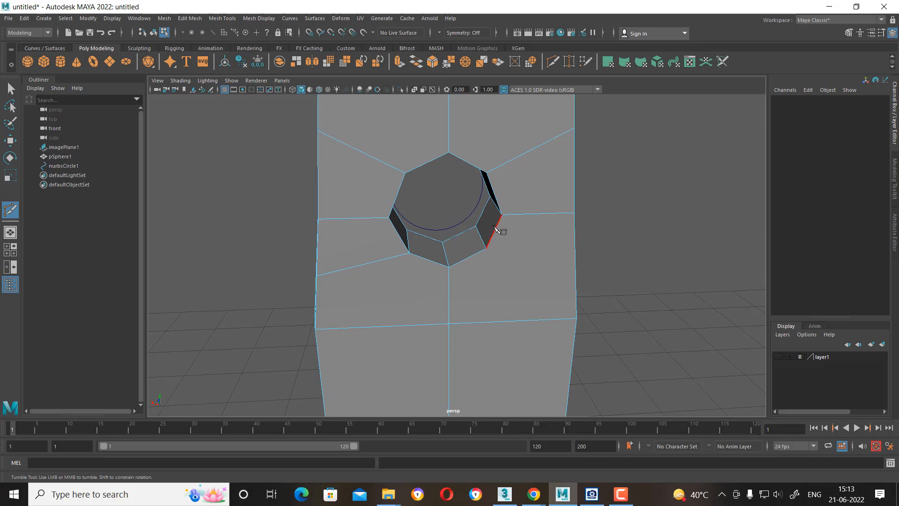
alt+drag(585, 247, 543, 241)
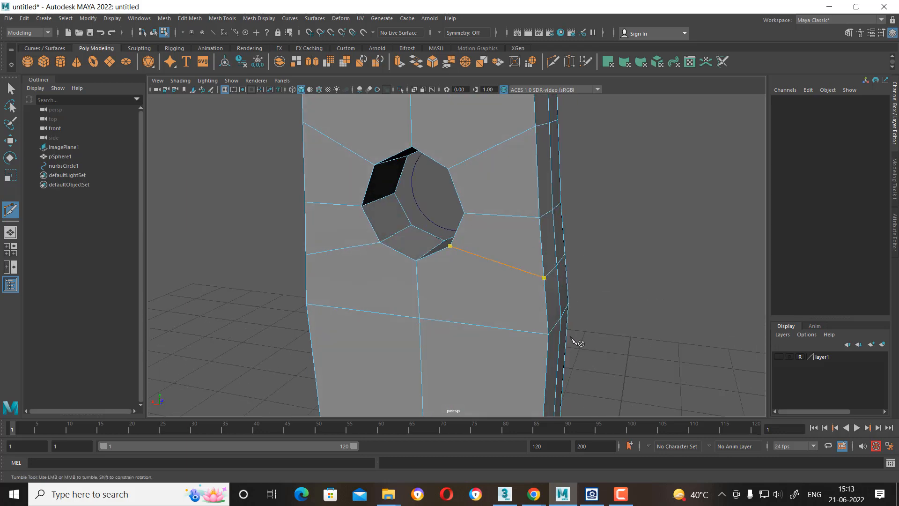
alt+drag(474, 282, 640, 313)
Leave Multi-Cut, return the spoon to object mode with smooth preview, and inspect the hole and the whole spoon.
key(w)
alt+right_drag(639, 313, 553, 290)
alt+drag(552, 290, 520, 263)
right_drag(514, 177, 560, 162)
key(3)
click(619, 263)
alt+right_drag(619, 263, 567, 332)
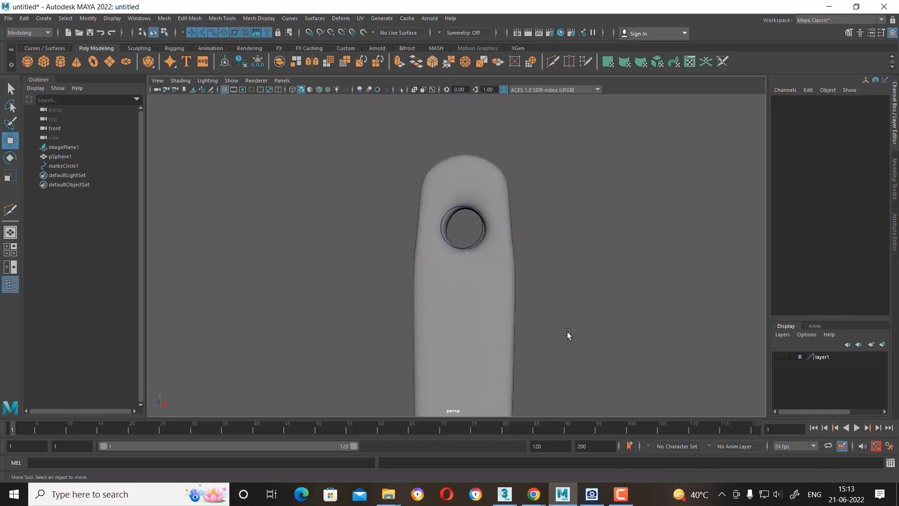
alt+drag(568, 332, 570, 349)
alt+right_drag(508, 185, 522, 305)
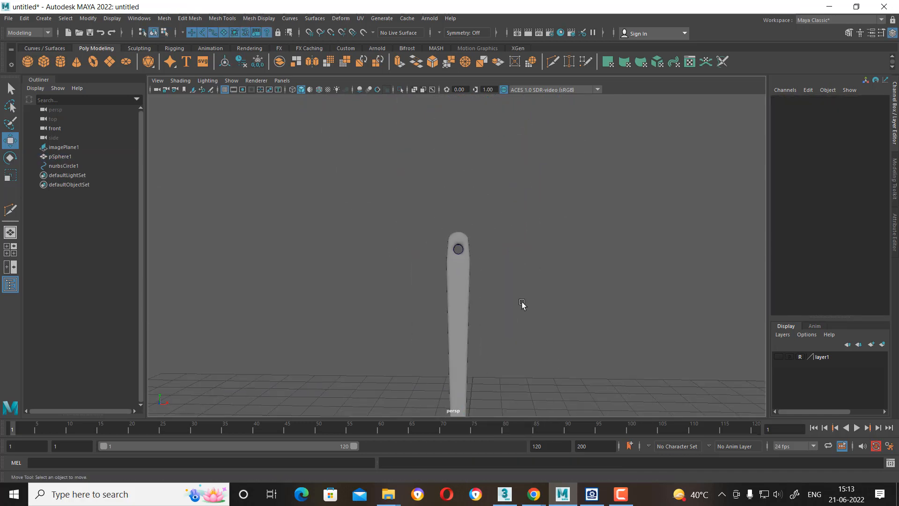
alt+middle_drag(522, 305, 522, 187)
alt+right_drag(522, 234, 536, 312)
Make layer1 visible to show the reference image, and frame the spoon in a full-size front view.
key(space)
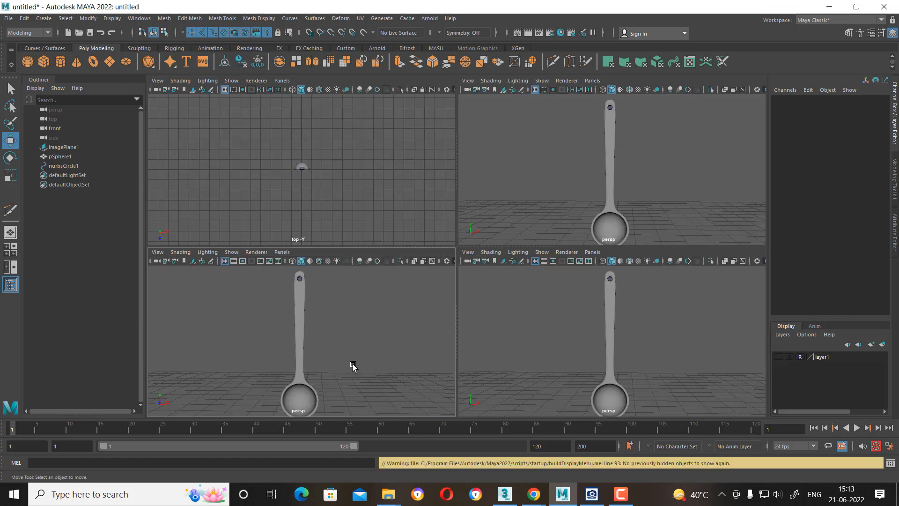
click(781, 359)
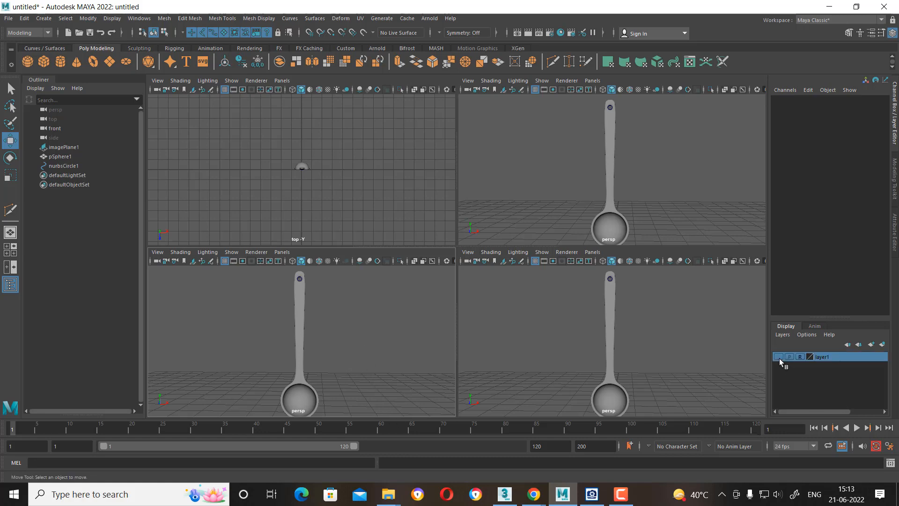
click(778, 358)
scroll(398, 349, up, 1)
key(space)
drag(391, 335, 390, 360)
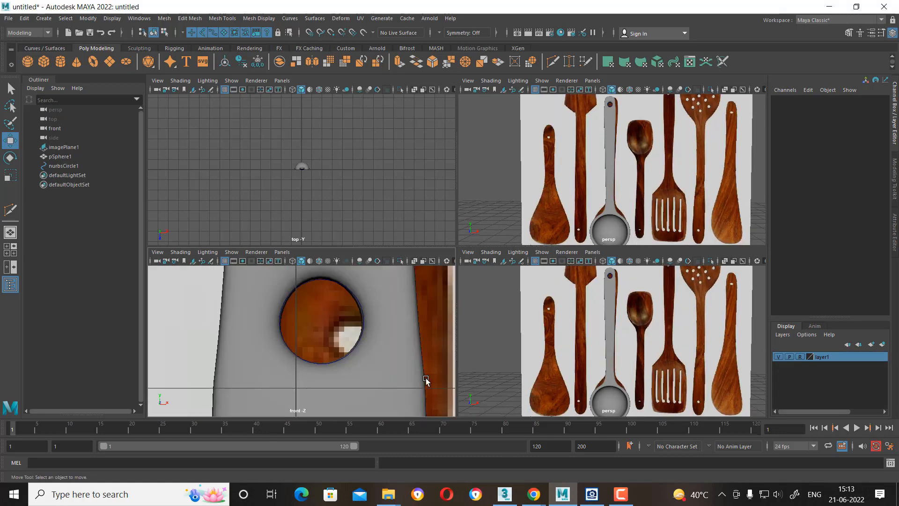
scroll(426, 380, down, 5)
key(space)
scroll(458, 194, down, 2)
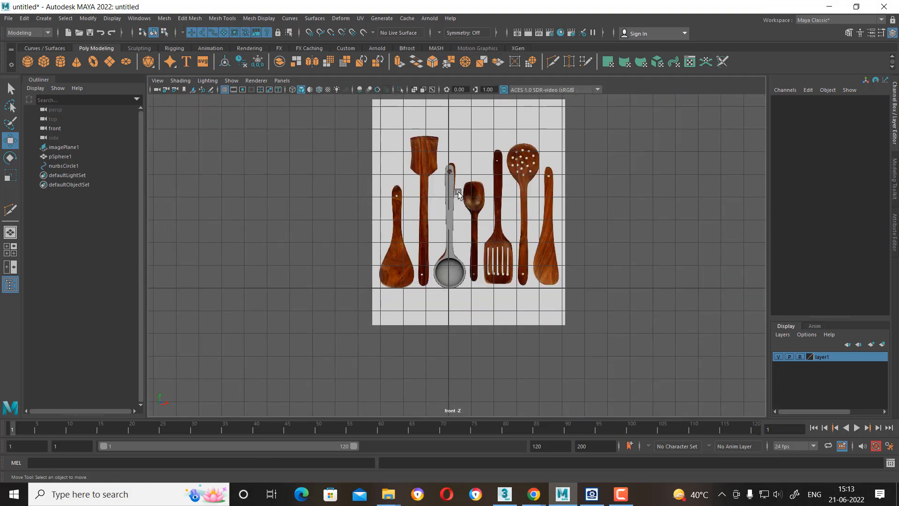
scroll(459, 206, up, 4)
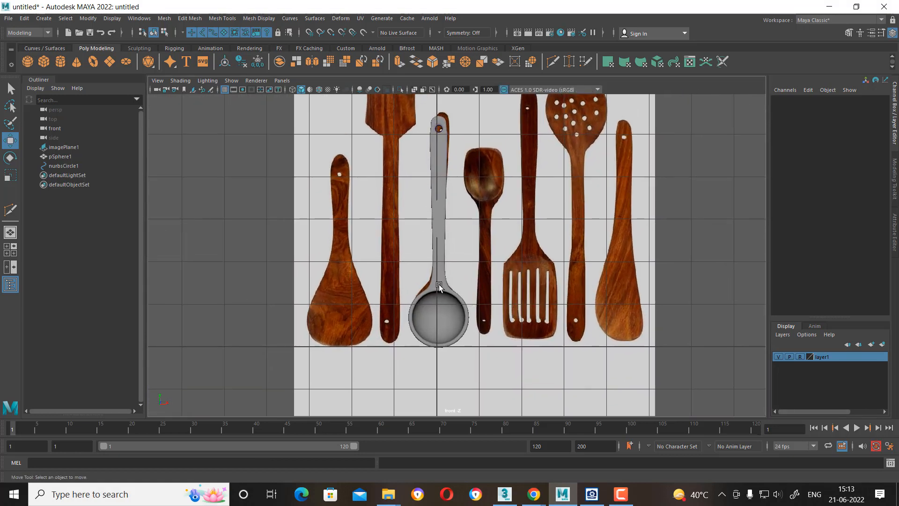
Select the vertices on one side of the spoon's neck just above the bowl, and set the Move tool's symmetry to Object X.
click(439, 287)
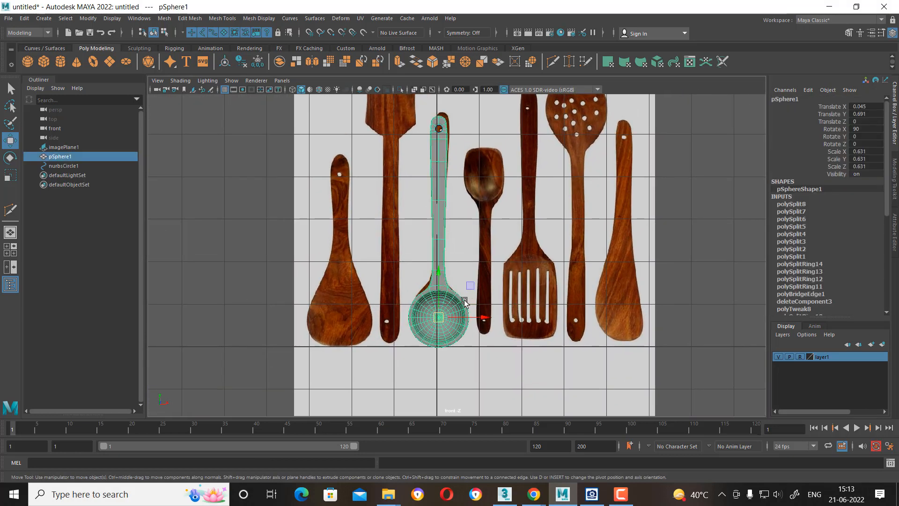
scroll(464, 301, up, 5)
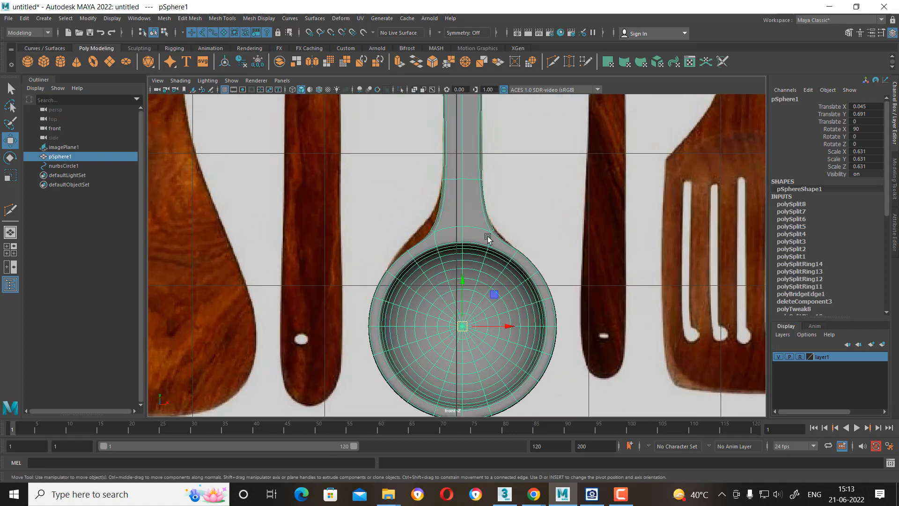
right_drag(487, 238, 447, 218)
scroll(524, 224, up, 2)
drag(497, 231, 495, 233)
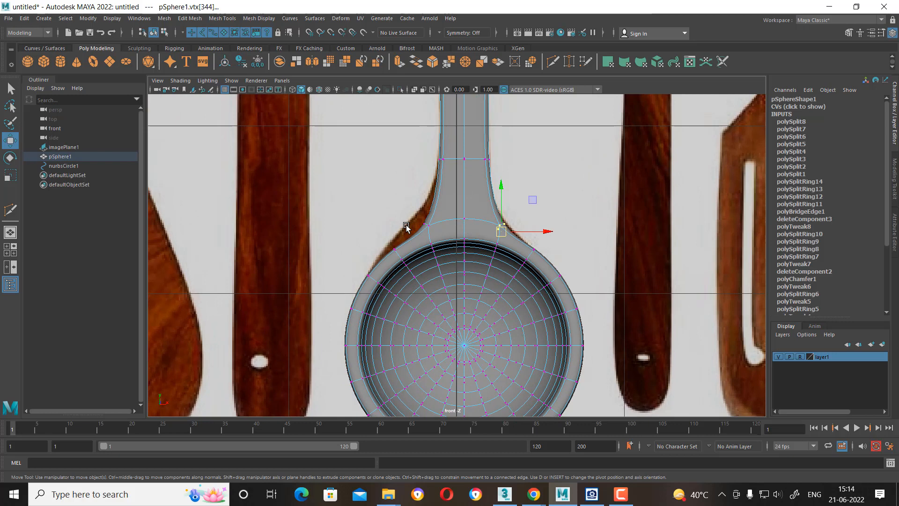
click(882, 33)
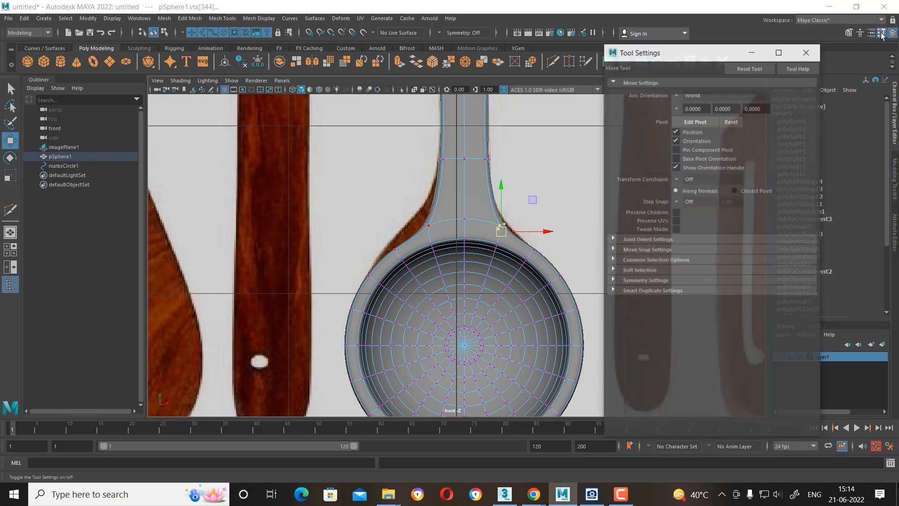
click(662, 282)
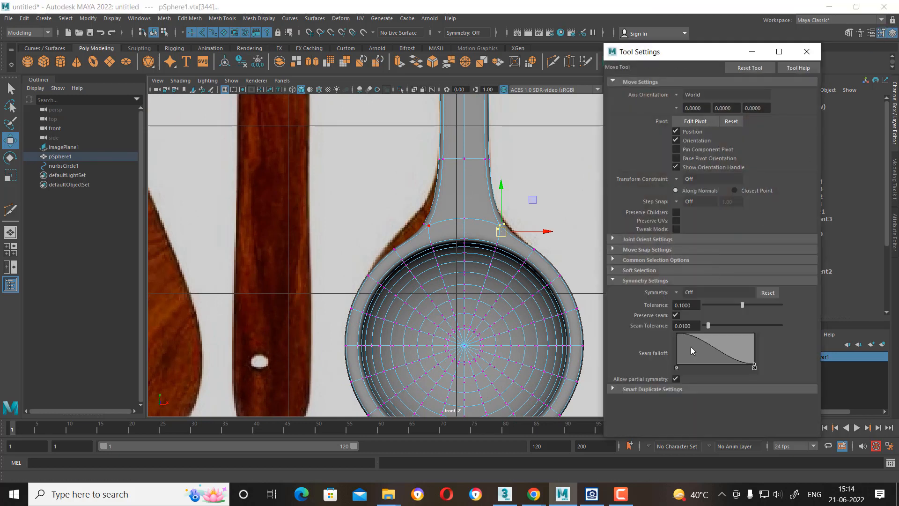
click(678, 291)
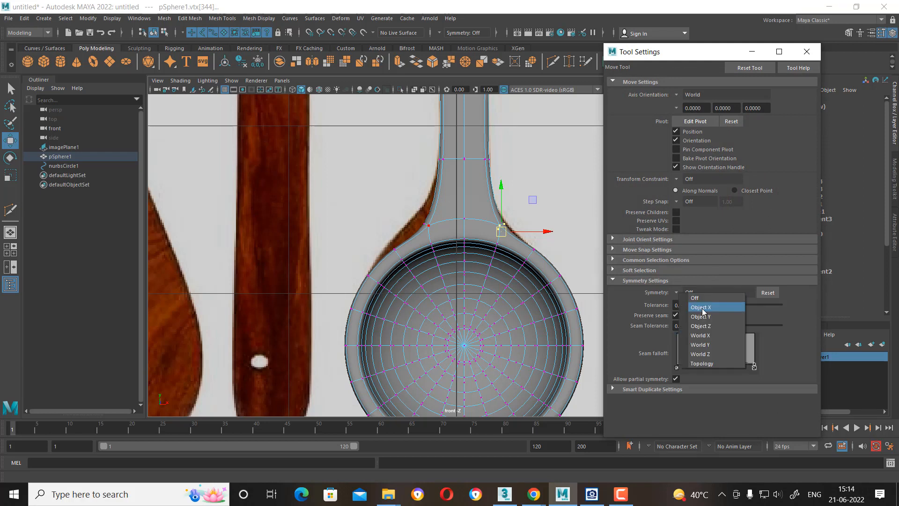
click(699, 307)
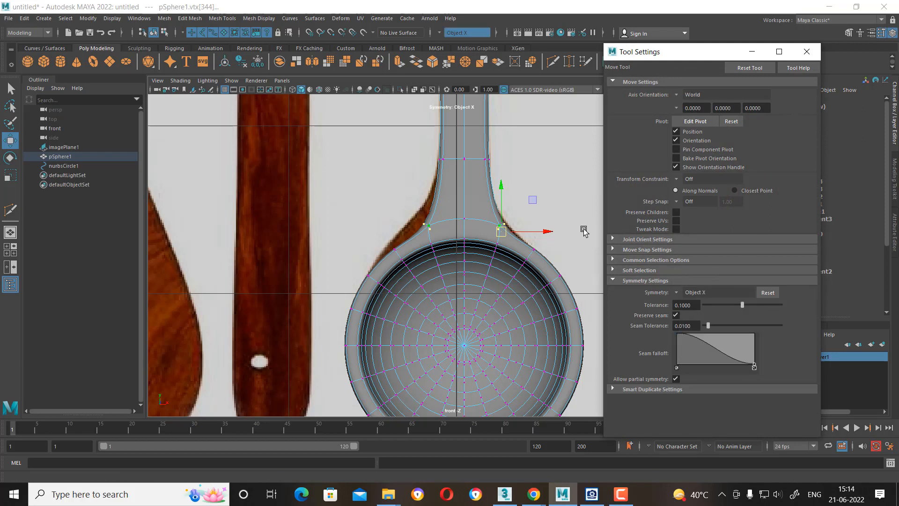
Move the mirrored neck vertices slightly up and outward to widen the transition between handle and bowl toward the reference outline.
drag(503, 231, 503, 226)
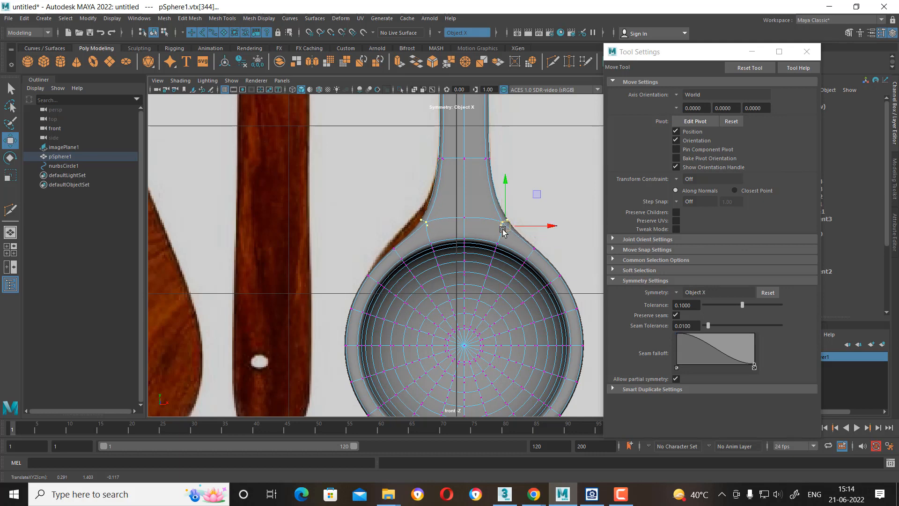
click(427, 221)
drag(425, 220, 416, 221)
Return the spoon to object mode, close the Move tool settings, and frame all the reference utensils in the front view.
key(space)
drag(525, 274, 473, 267)
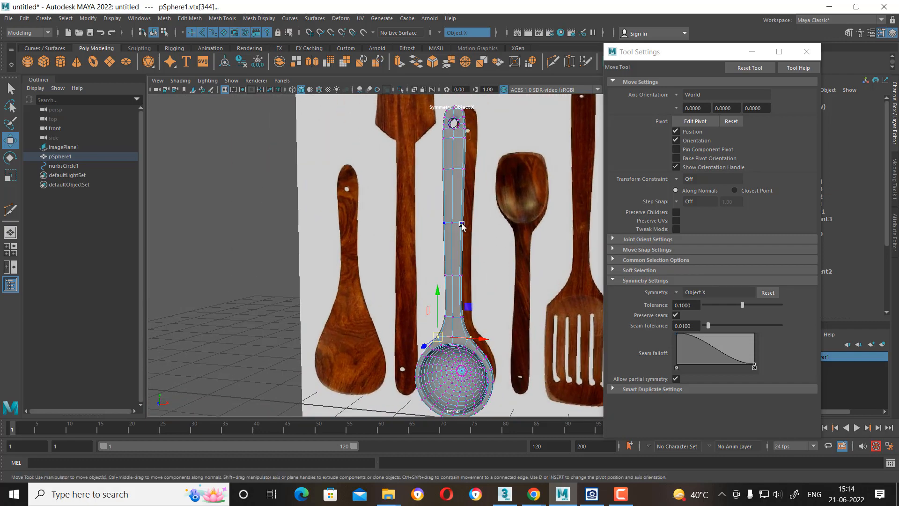
right_drag(462, 224, 491, 199)
click(430, 252)
click(468, 334)
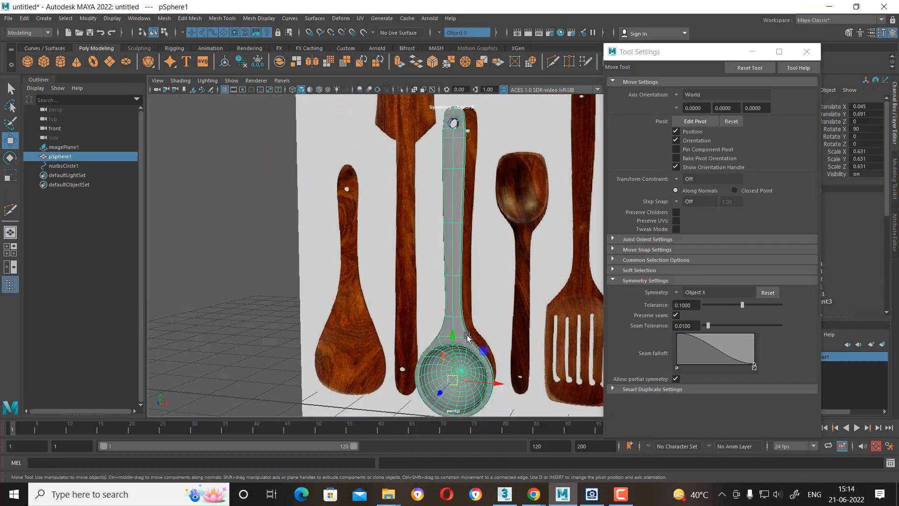
key(space)
key(space)
drag(367, 349, 369, 373)
key(space)
alt+right_drag(419, 344, 440, 344)
alt+middle_drag(440, 344, 417, 359)
click(806, 52)
alt+right_drag(552, 277, 580, 288)
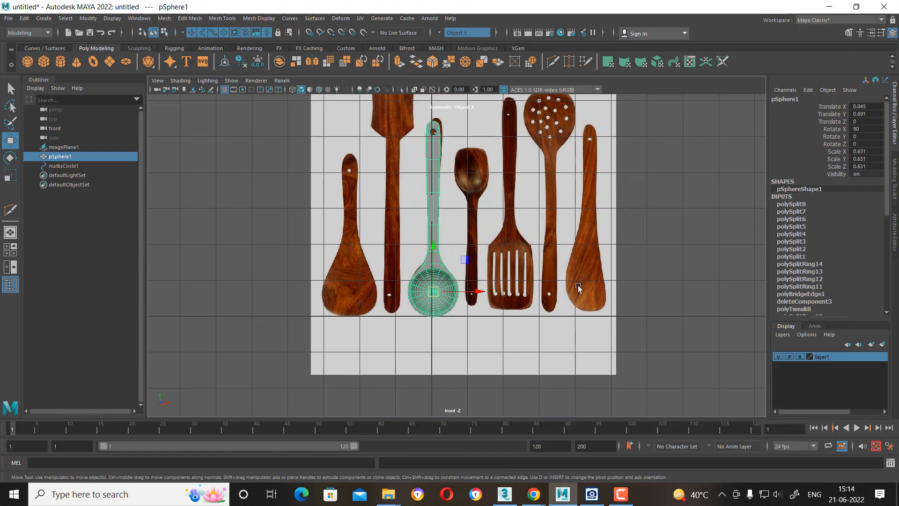
alt+right_drag(502, 309, 521, 315)
alt+middle_drag(528, 289, 528, 331)
alt+right_drag(528, 331, 531, 331)
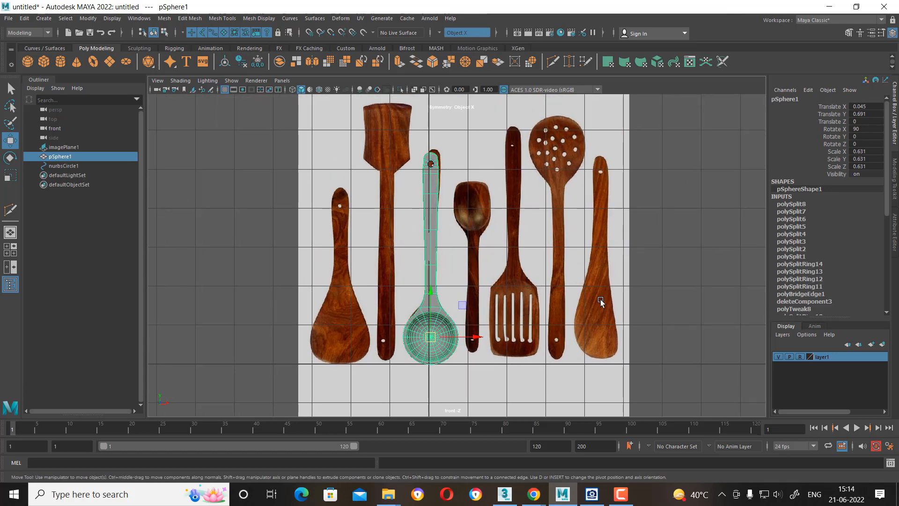
Duplicate the spoon and set the copy's Rotate Z to -180.
click(670, 279)
click(435, 322)
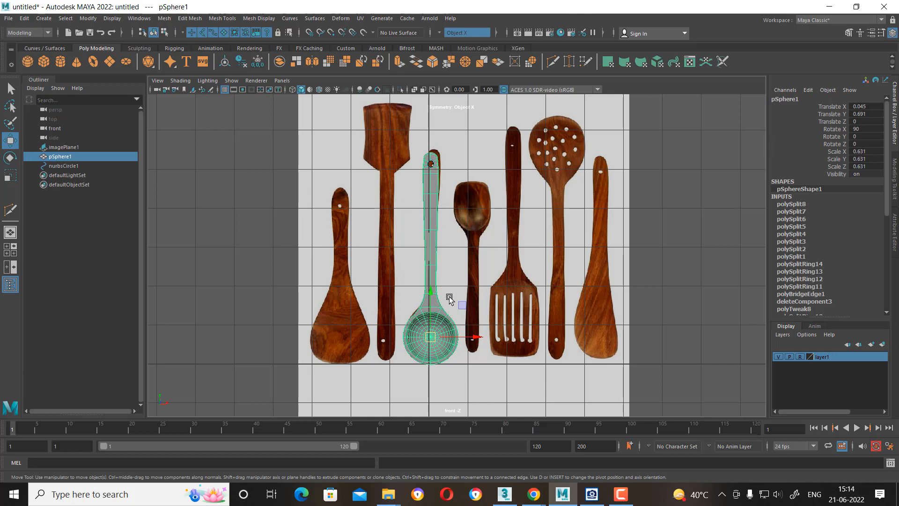
key(ctrl+d)
key(e)
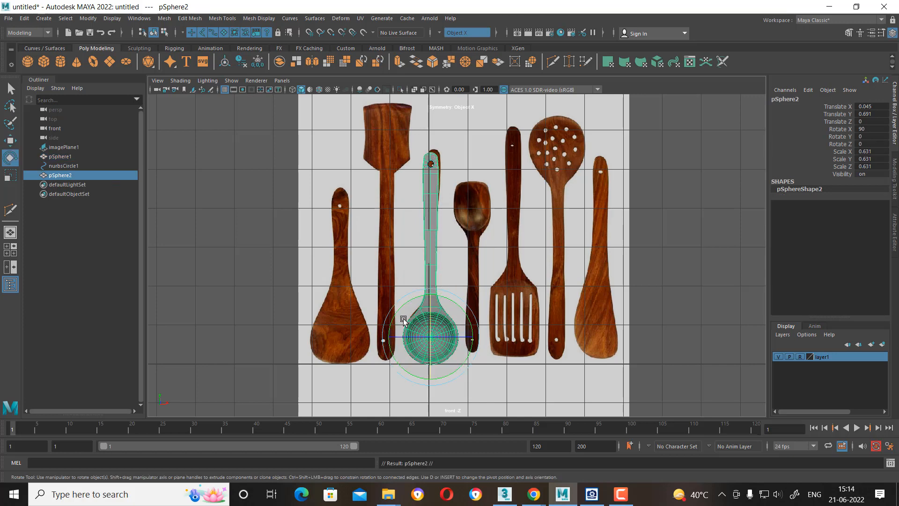
drag(403, 320, 812, 221)
click(879, 143)
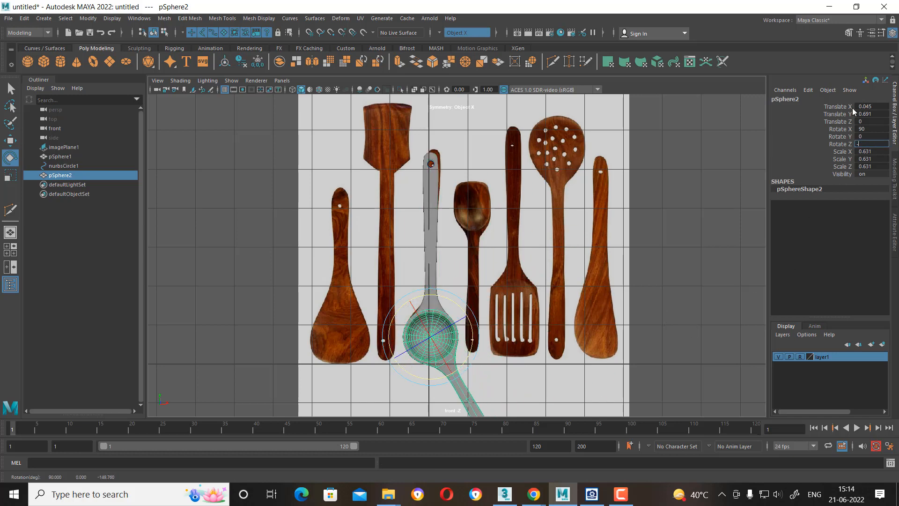
key(Return)
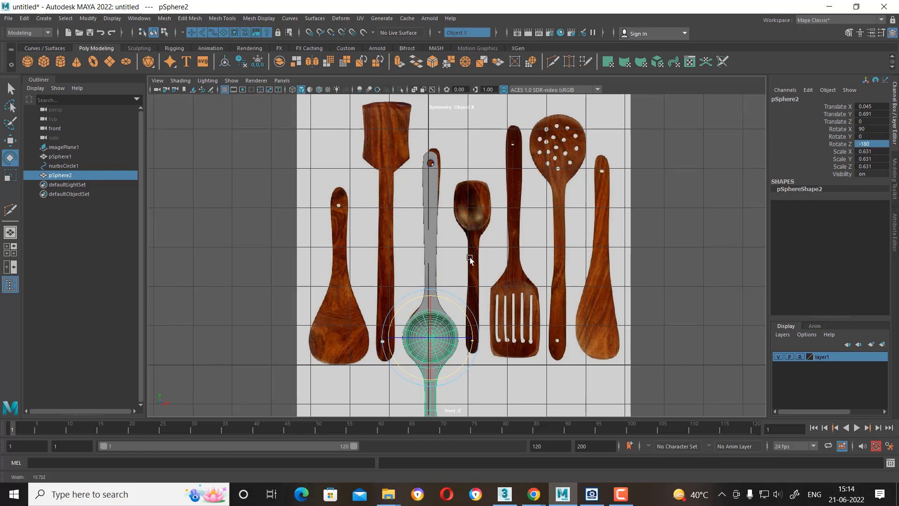
Move the spoon copy over the second utensil from the left in the reference, to Translate X -1.099 and Translate Y 5.637.
scroll(498, 179, up, 4)
key(w)
drag(503, 229, 450, 235)
alt+middle_drag(452, 225, 442, 305)
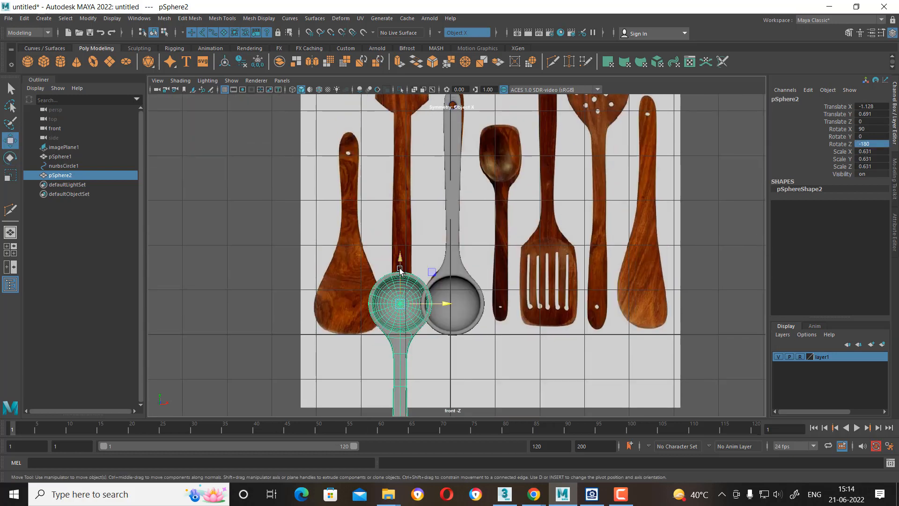
drag(411, 262, 411, 86)
alt+middle_drag(386, 172, 374, 322)
drag(397, 241, 383, 269)
alt+middle_drag(381, 330, 368, 301)
scroll(379, 234, up, 1)
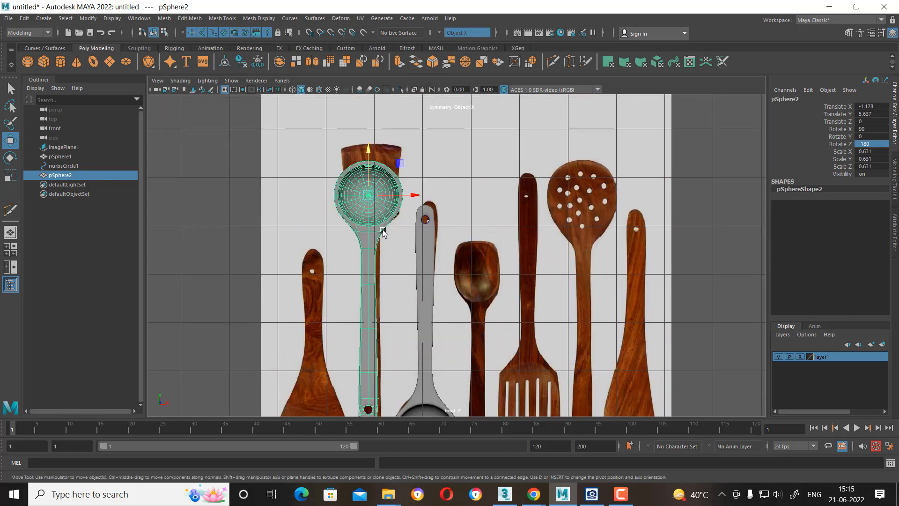
drag(411, 197, 412, 197)
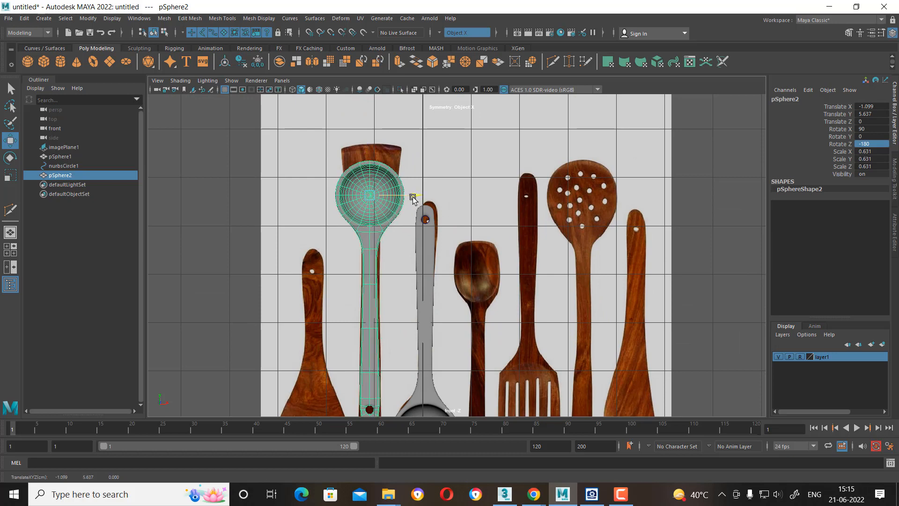
Move the copy's lower handle vertices down until the handle tip reaches the end of the reference handle.
alt+middle_drag(369, 248, 383, 162)
right_drag(383, 161, 352, 165)
scroll(359, 220, up, 1)
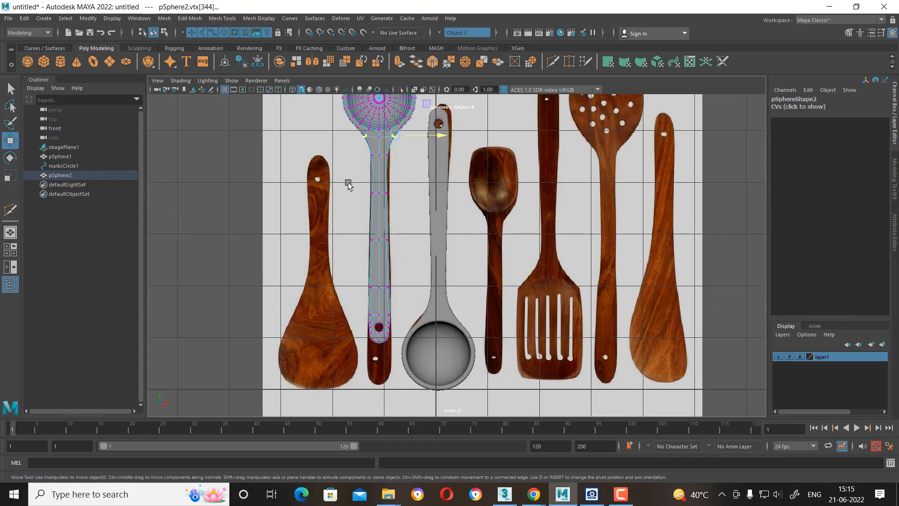
drag(398, 271, 398, 349)
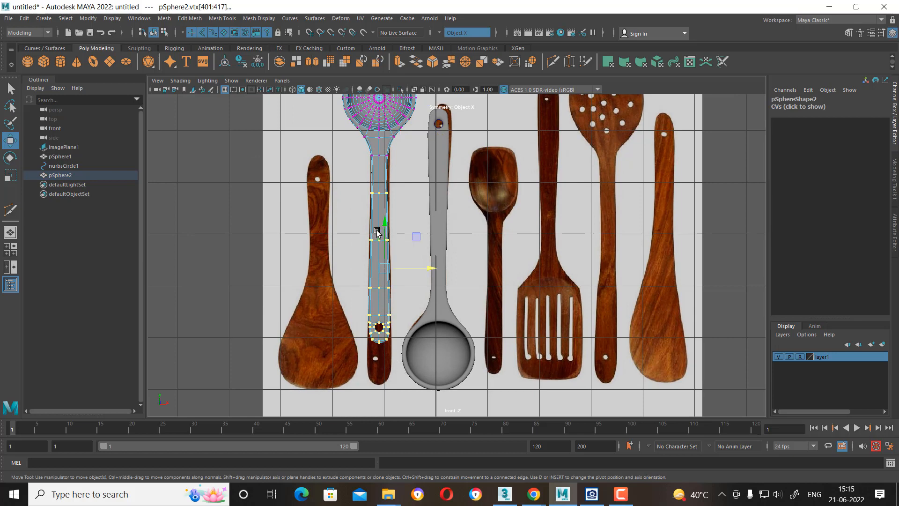
drag(384, 227, 386, 268)
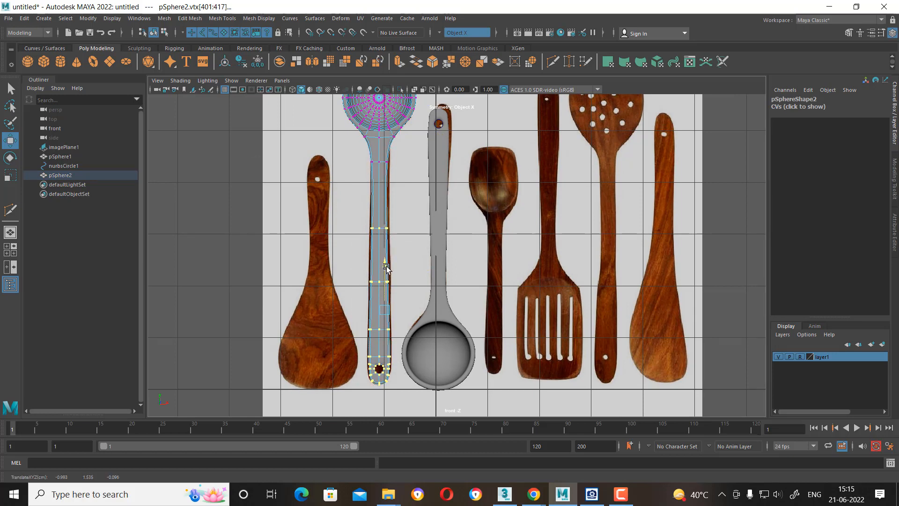
Move the upper-middle vertex row of the copy's handle slightly up and scale it wider in X to match the reference.
drag(403, 234, 363, 218)
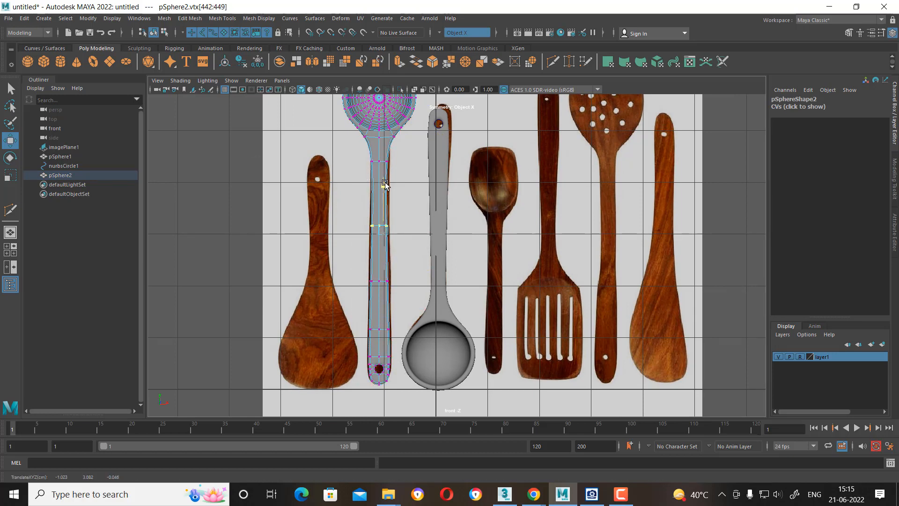
key(r)
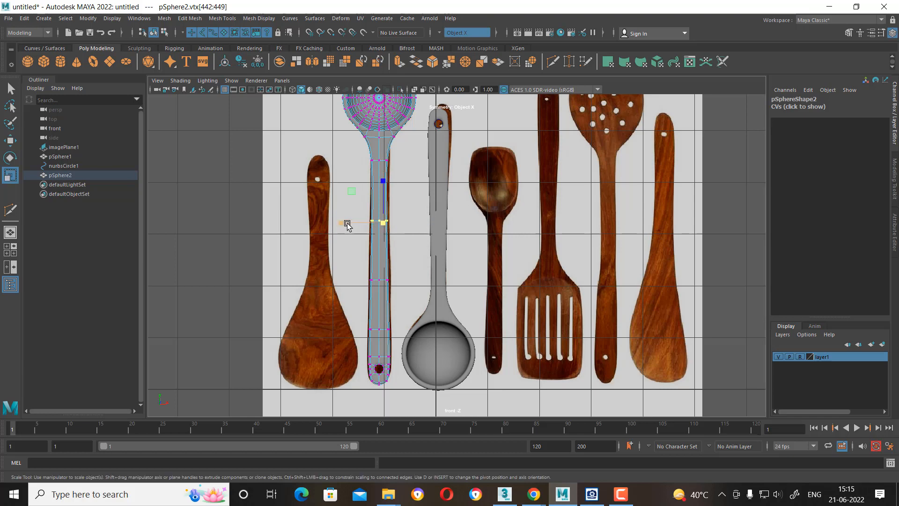
drag(347, 225, 341, 225)
scroll(339, 222, up, 3)
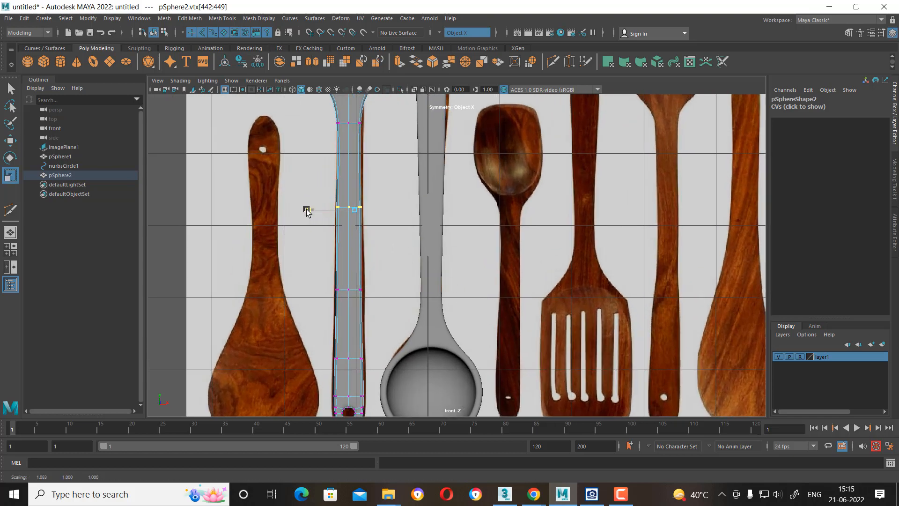
Scale the copy's middle and lower handle vertex rows and the rounded handle end wider in X to match the reference.
drag(388, 254, 307, 292)
alt+middle_drag(410, 415, 439, 305)
scroll(439, 305, up, 1)
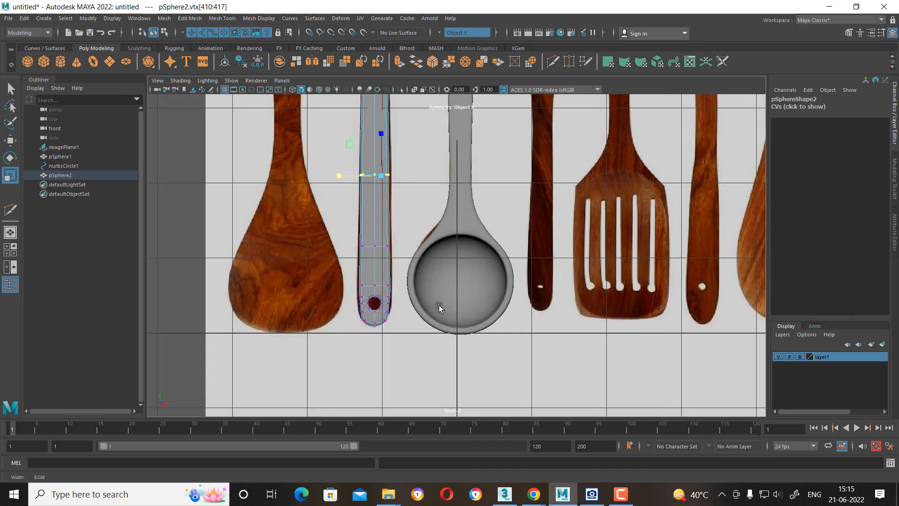
scroll(440, 305, up, 1)
drag(400, 230, 311, 261)
click(323, 253)
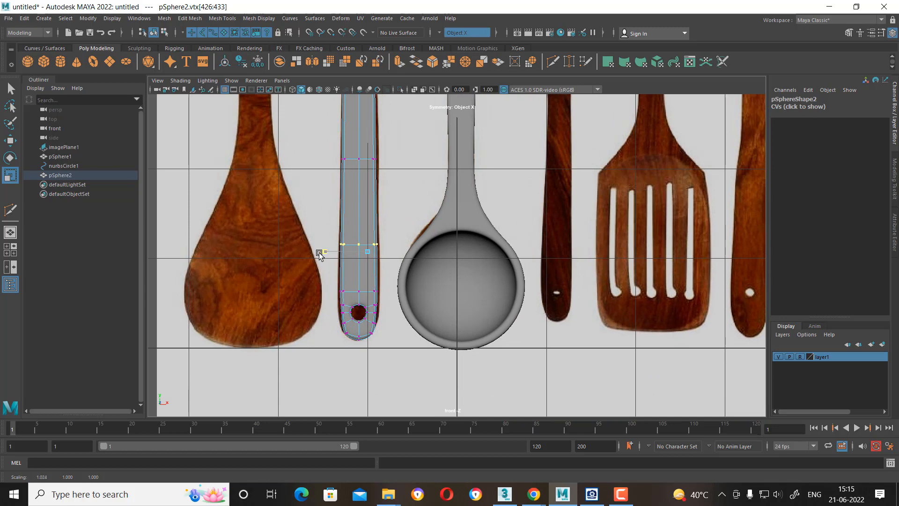
scroll(331, 284, up, 2)
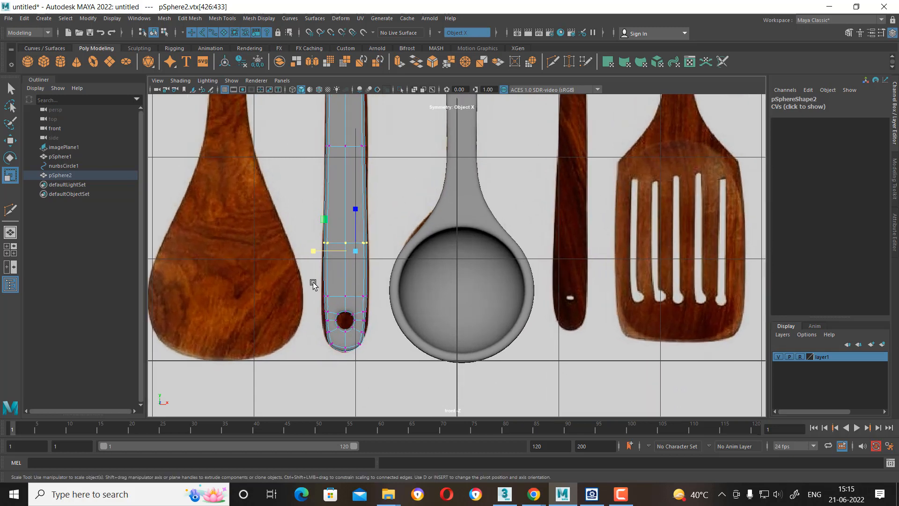
drag(383, 355, 382, 354)
drag(314, 328, 308, 328)
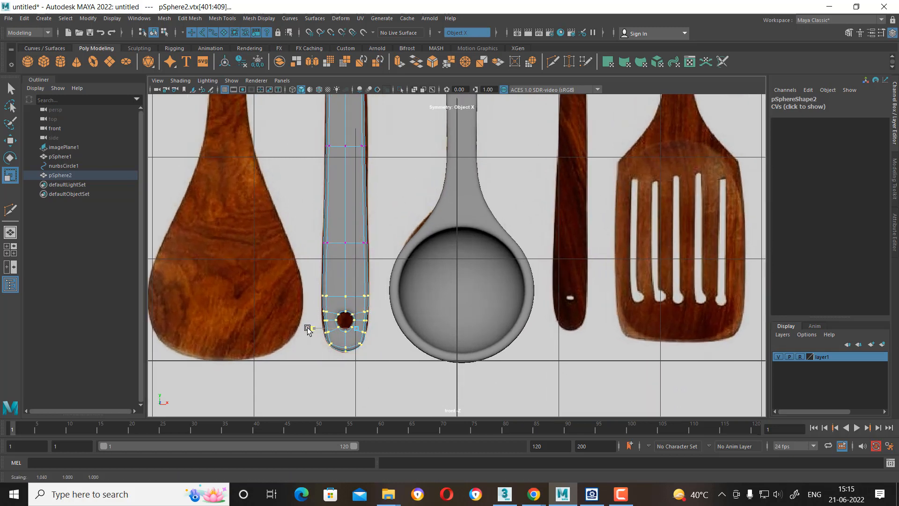
Delete the round bowl faces of the copy, leaving only the handle and its flared neck.
alt+middle_drag(414, 265, 437, 417)
alt+middle_drag(438, 251, 421, 373)
scroll(438, 305, up, 2)
scroll(431, 315, down, 2)
alt+middle_drag(432, 315, 456, 234)
scroll(467, 275, up, 2)
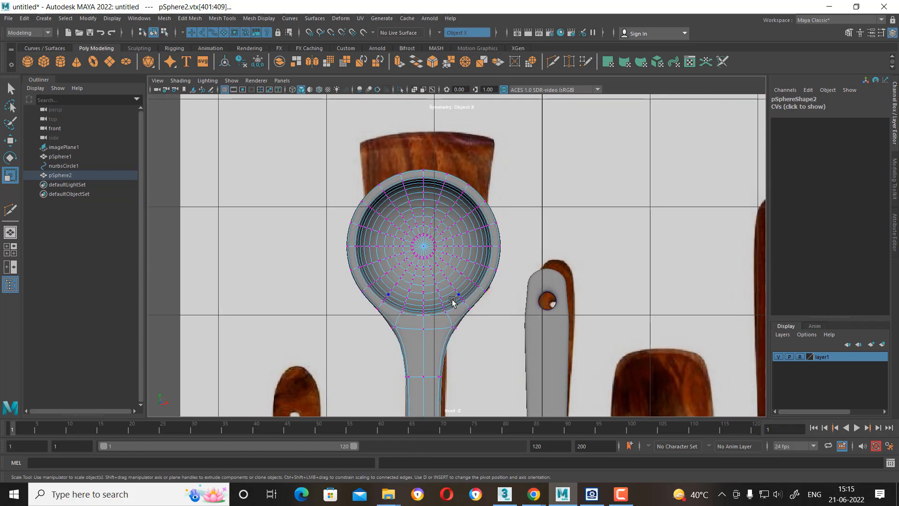
right_drag(469, 193, 355, 204)
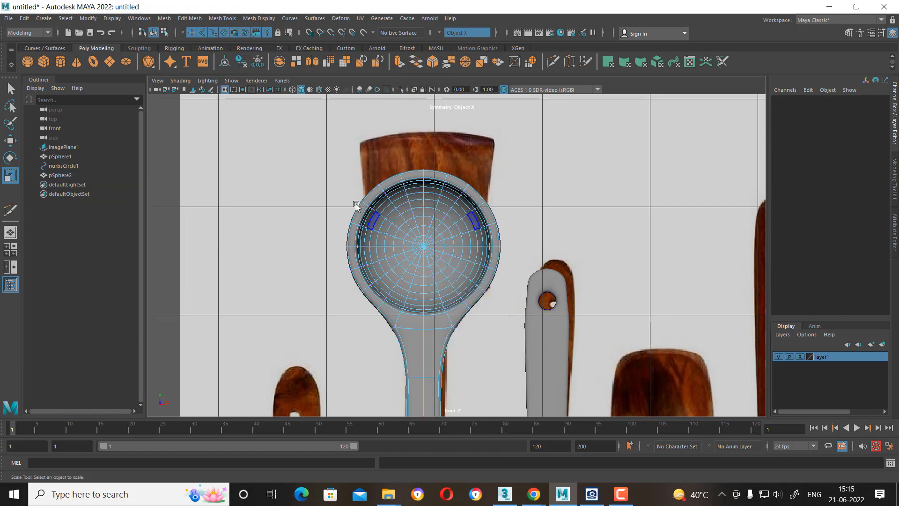
drag(521, 321, 520, 322)
key(Delete)
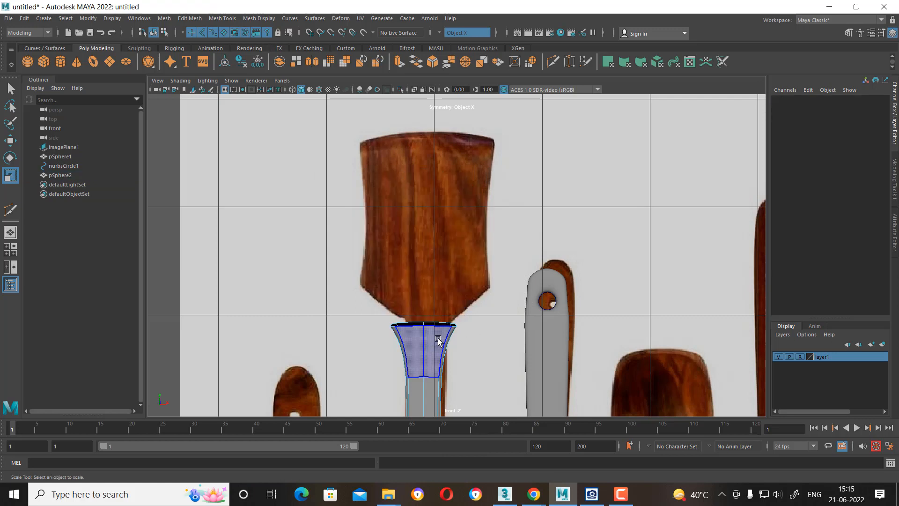
Shift the whole handle copy sideways to Translate X -1.065 to line it up with the reference spatula.
double_click(450, 325)
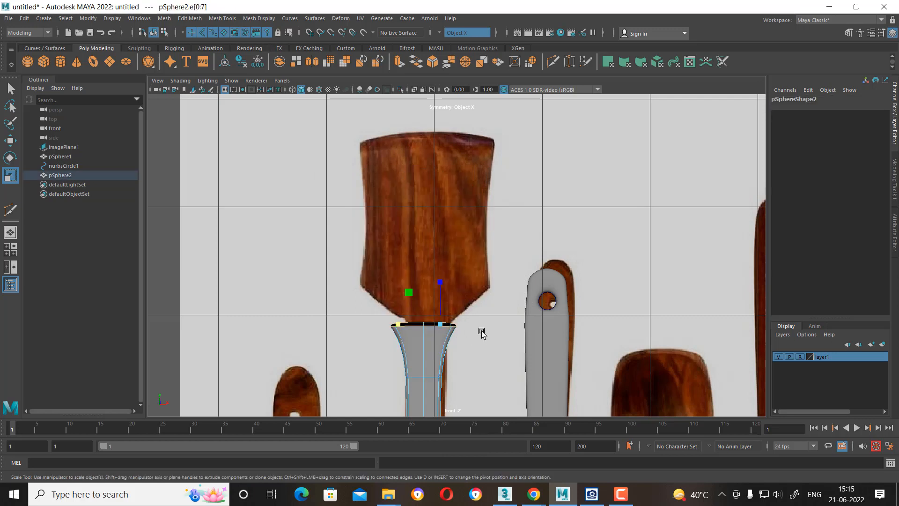
key(w)
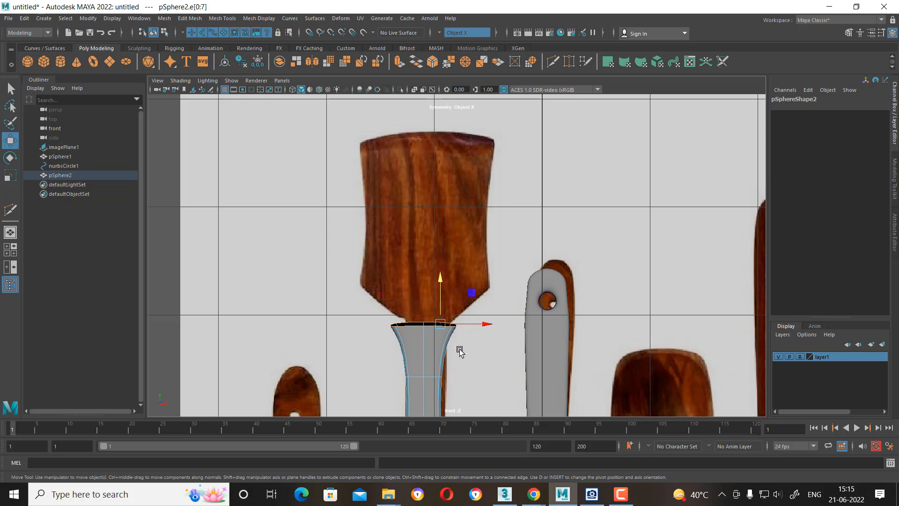
right_drag(437, 239, 553, 141)
alt+middle_drag(473, 307, 455, 269)
scroll(437, 215, up, 1)
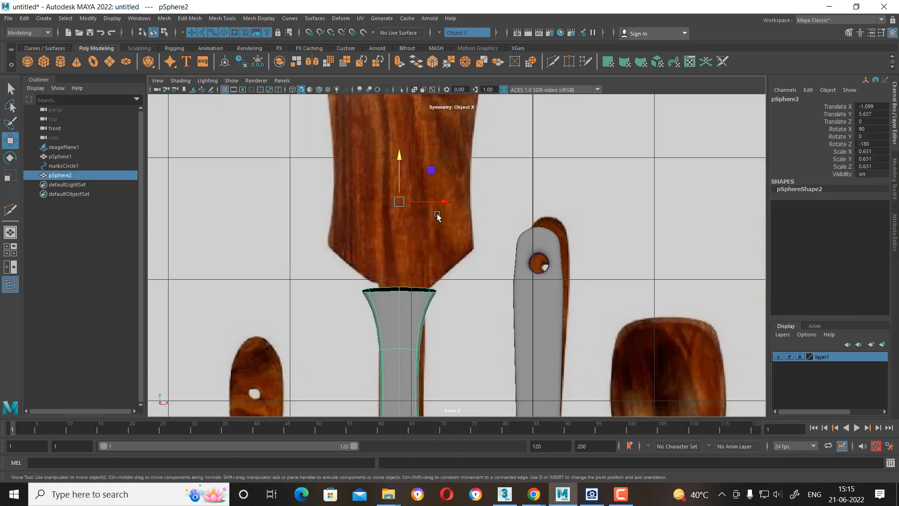
drag(440, 202, 445, 205)
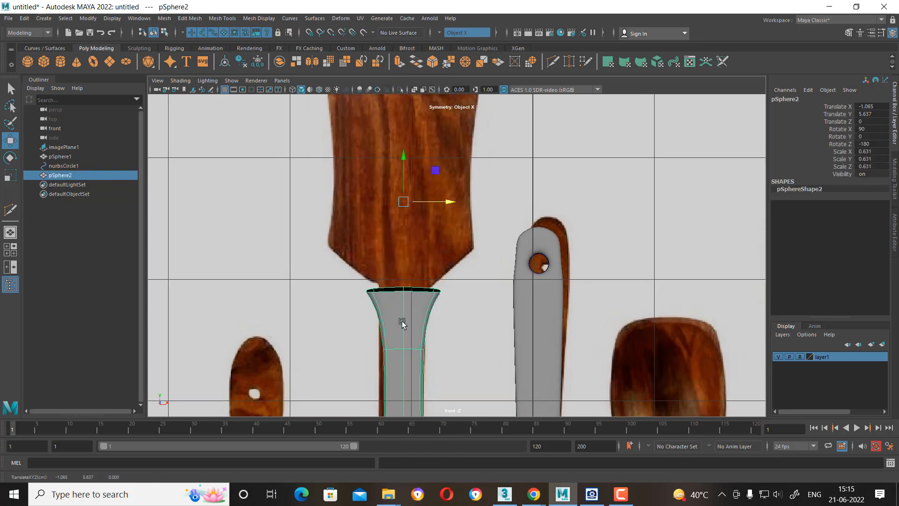
Extrude the neck's open border edges up to the blade's shoulder and scale them in X to the blade's width.
right_drag(411, 312, 411, 205)
key(space)
alt+drag(638, 180, 603, 186)
scroll(309, 383, up, 1)
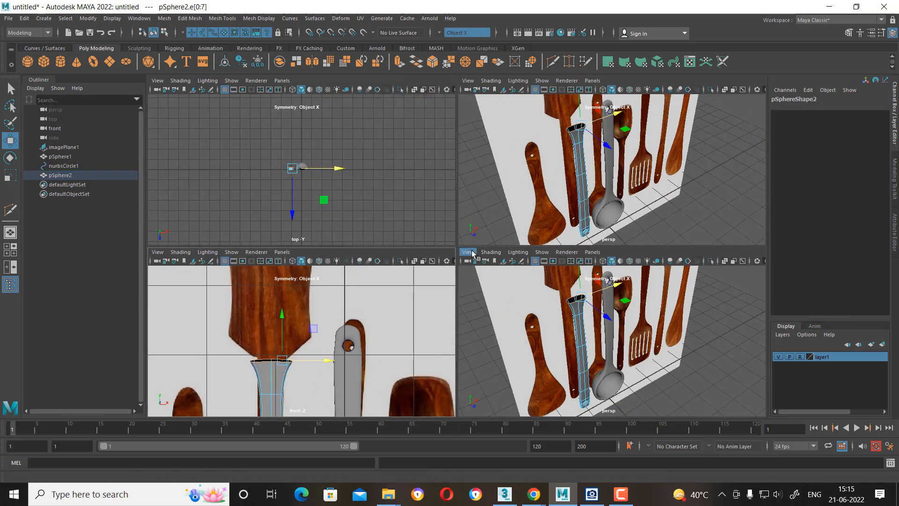
drag(470, 246, 469, 138)
scroll(387, 263, up, 5)
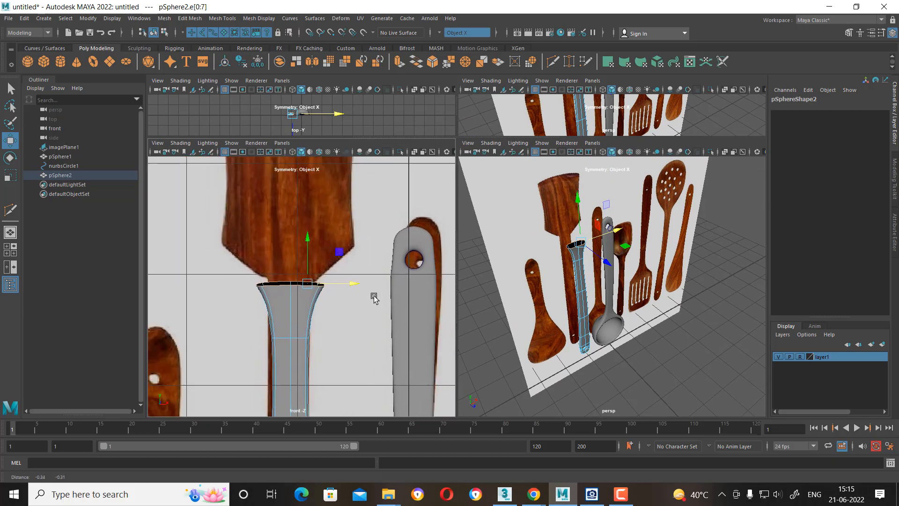
click(286, 279)
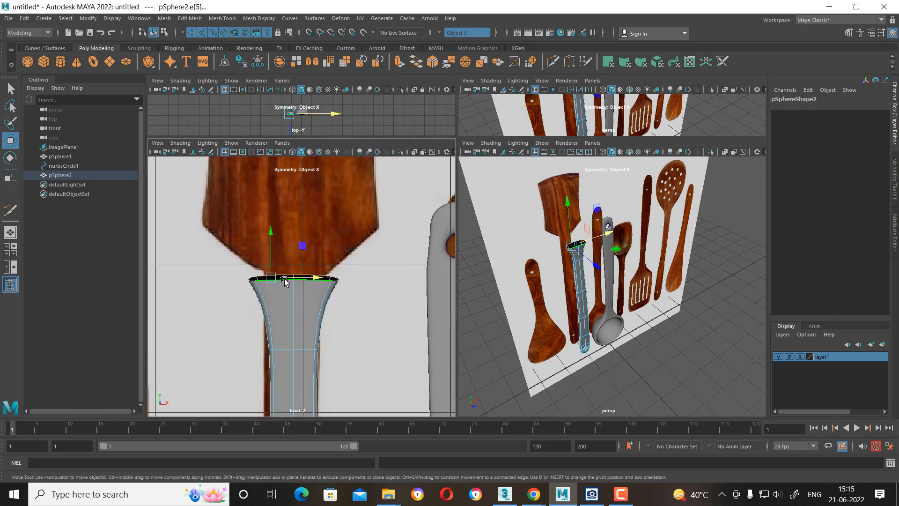
shift+drag(272, 233, 271, 183)
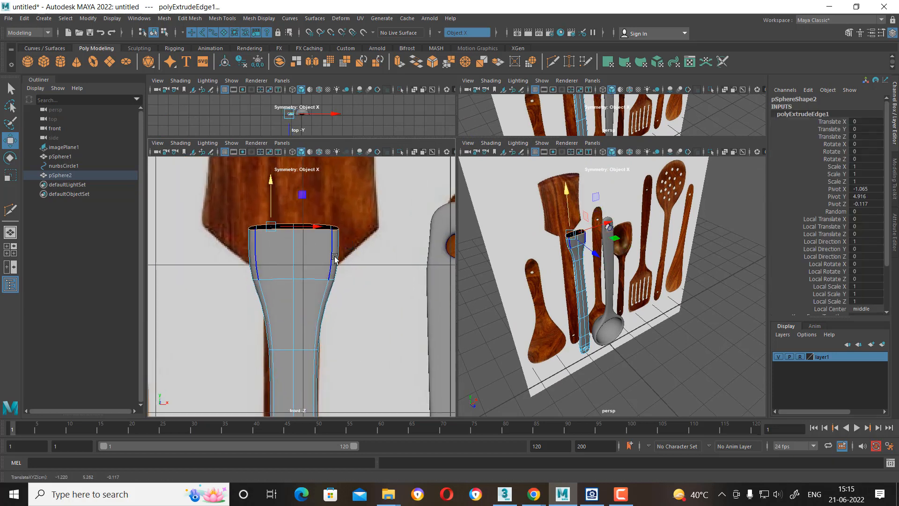
key(r)
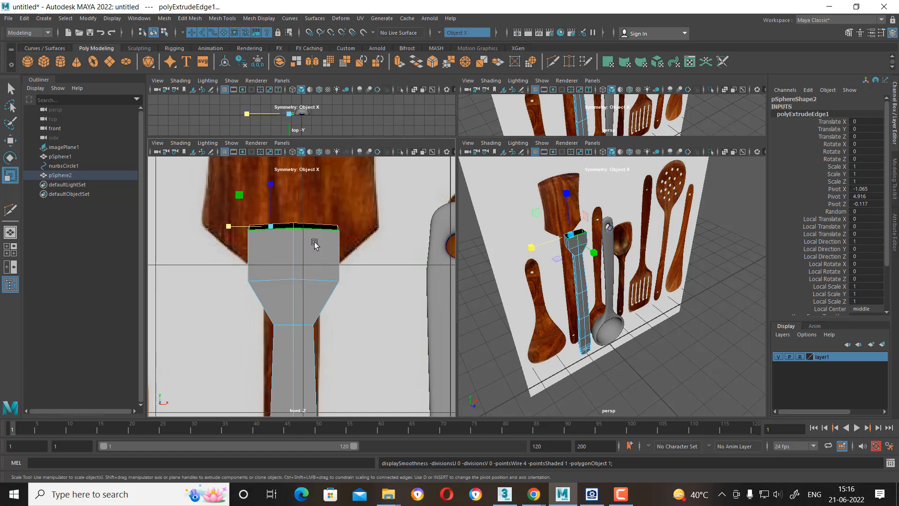
drag(229, 227, 150, 231)
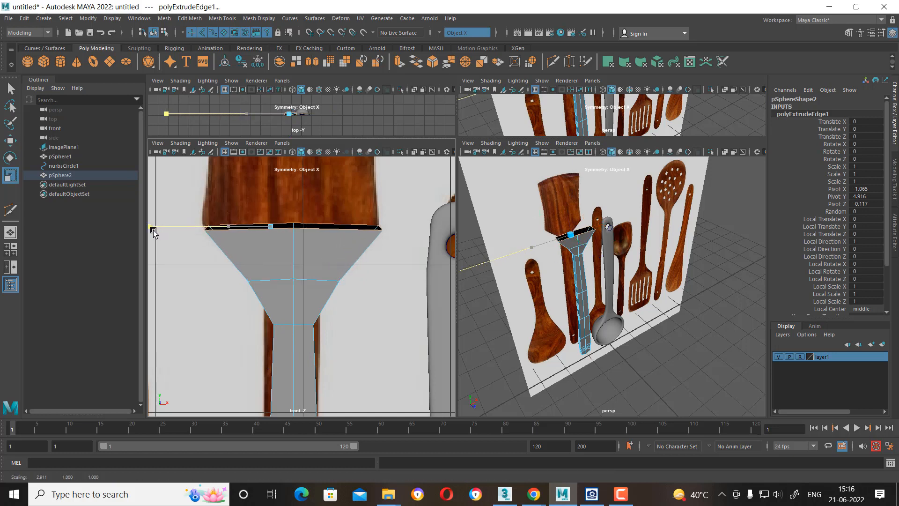
Switch the perspective panel to the left side view, level the blade's open border loop and scale it thinner in depth.
alt+middle_drag(287, 285, 321, 383)
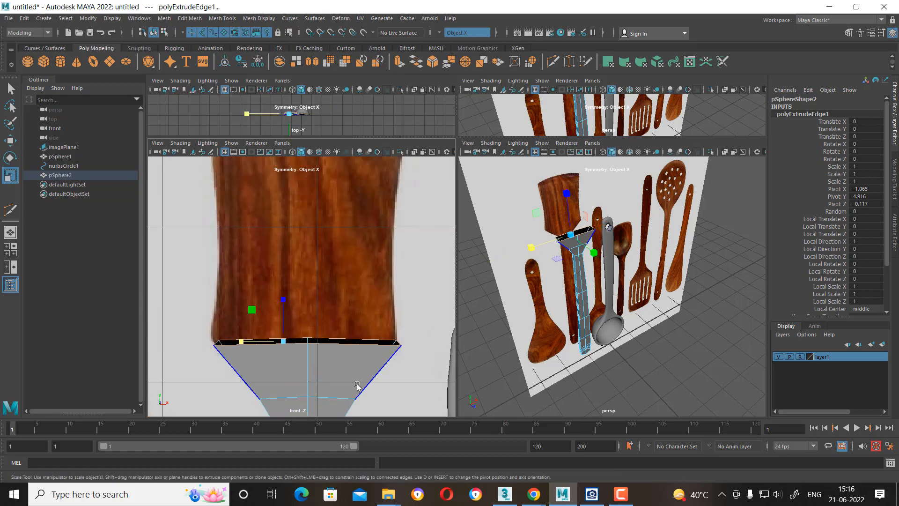
key(w)
scroll(333, 356, down, 5)
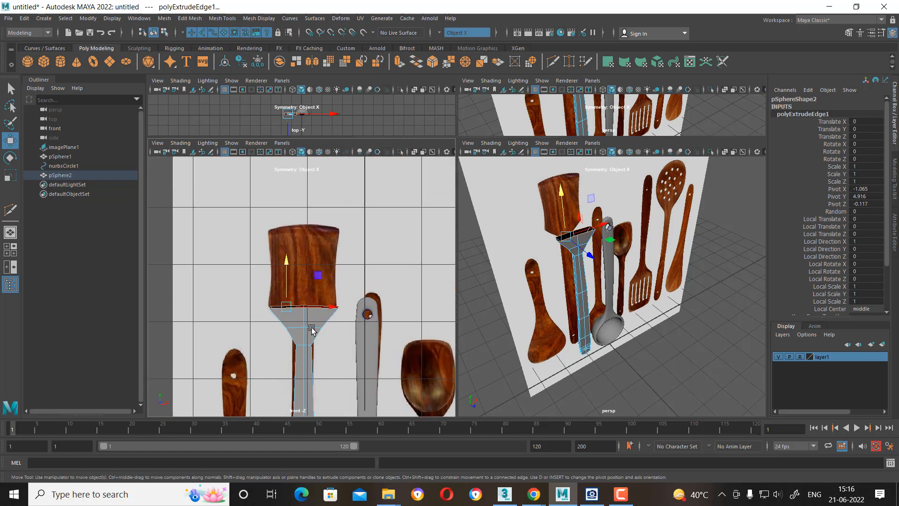
alt+drag(609, 321, 613, 260)
scroll(660, 281, up, 3)
key(space)
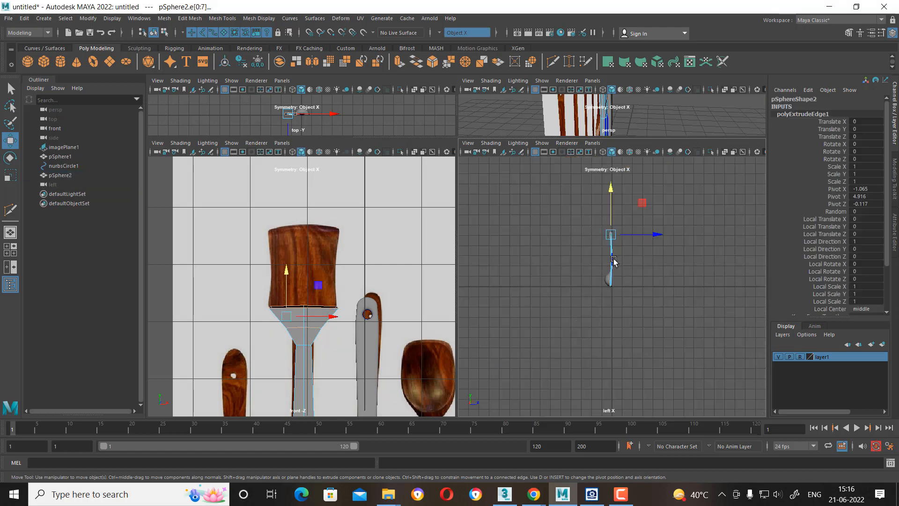
key(f)
scroll(629, 305, up, 1)
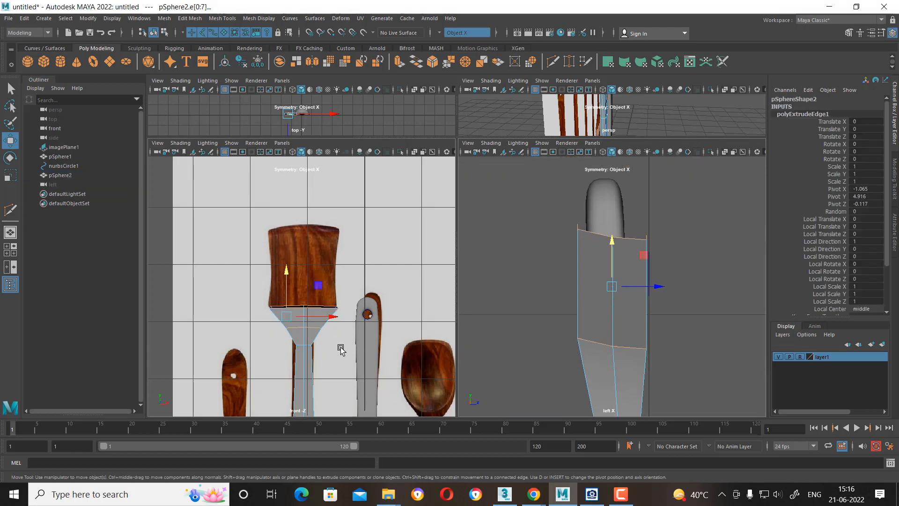
click(320, 309)
key(r)
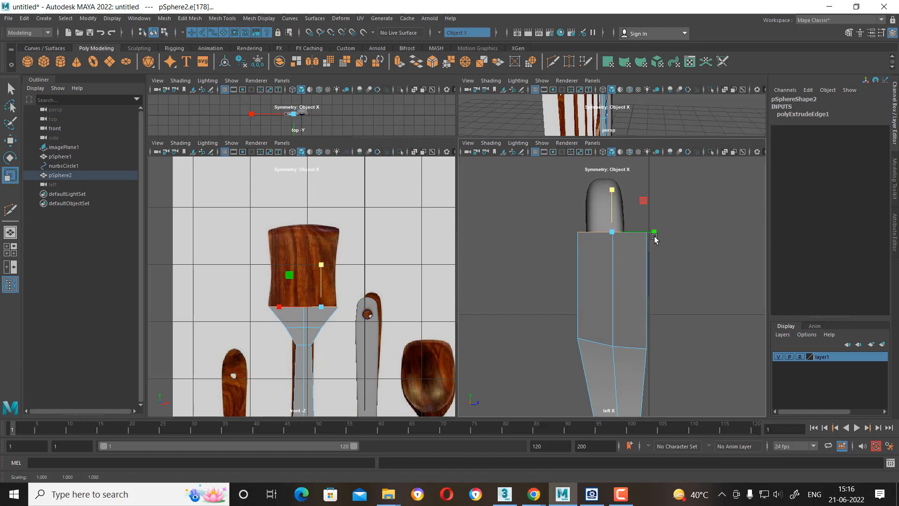
drag(653, 232, 632, 233)
Flatten the vertex row below the blade's shoulder vertically and scale it thinner in depth, working in wireframe.
alt+middle_drag(624, 310, 620, 232)
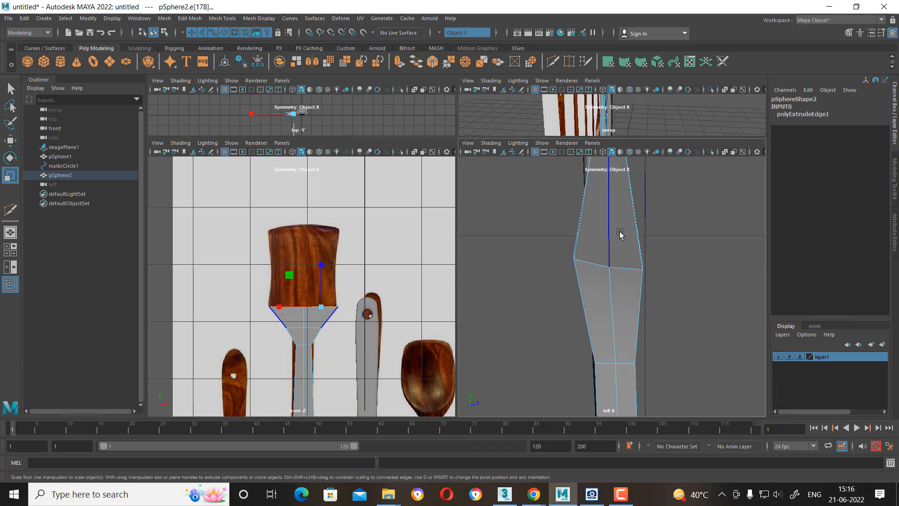
right_drag(620, 232, 515, 214)
drag(677, 244, 523, 296)
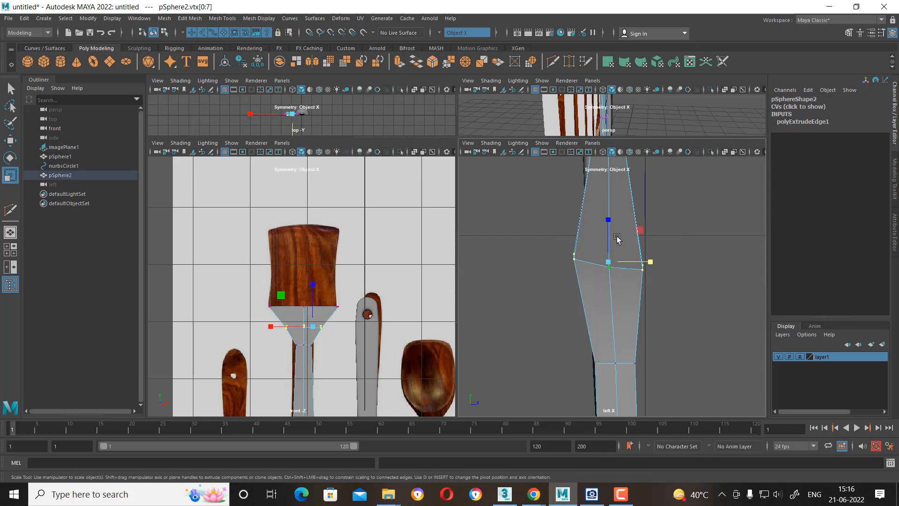
key(4)
drag(609, 223, 604, 320)
alt+middle_drag(631, 262, 635, 285)
drag(634, 284, 641, 286)
scroll(324, 340, up, 2)
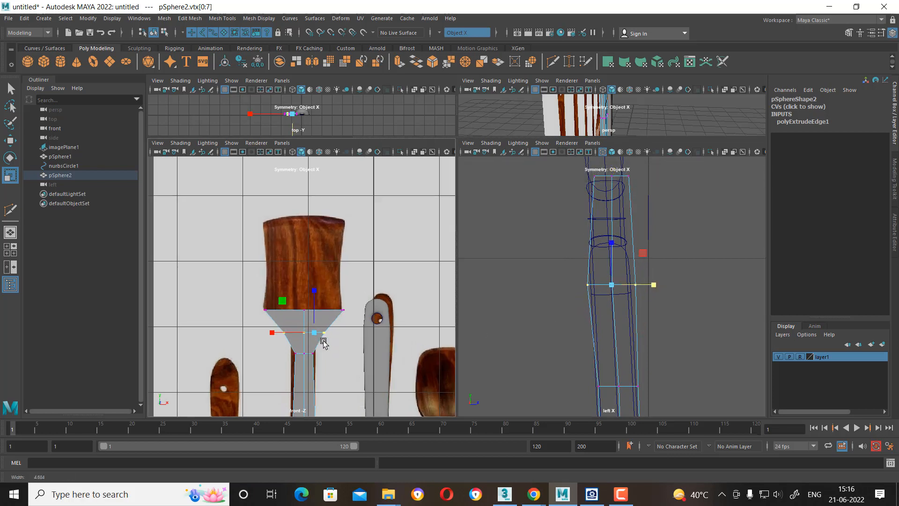
Scale the shoulder's top vertex row slightly thinner in depth in the side view.
drag(371, 287, 240, 321)
alt+middle_drag(712, 216, 711, 293)
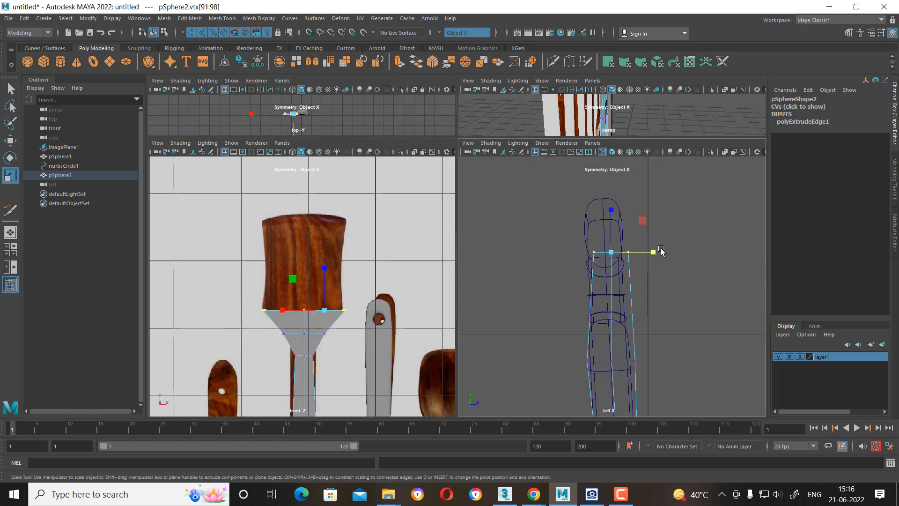
drag(653, 252, 650, 254)
key(w)
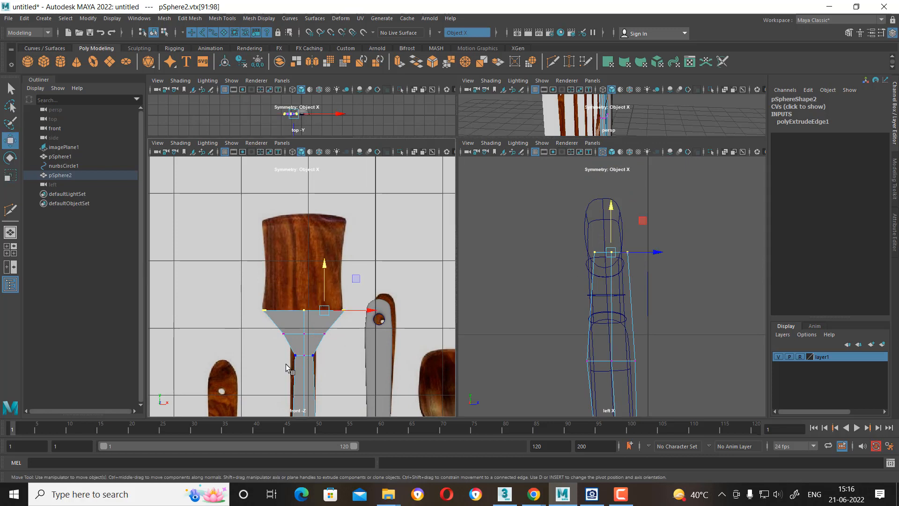
alt+middle_drag(288, 328, 305, 257)
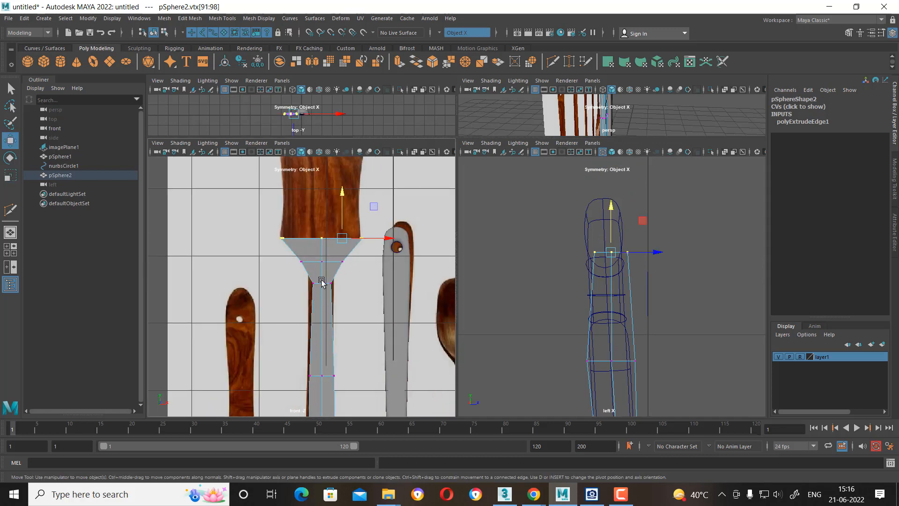
scroll(594, 262, up, 1)
alt+middle_drag(604, 269, 595, 291)
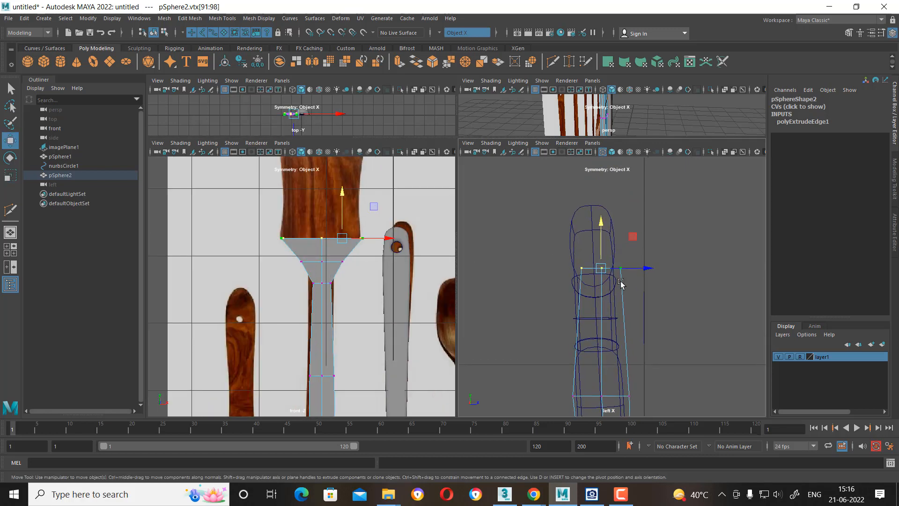
Extrude the shoulder's border loop up to about the blade's mid-height and scale it slightly narrower in X to follow the reference.
right_drag(620, 283, 608, 234)
click(310, 243)
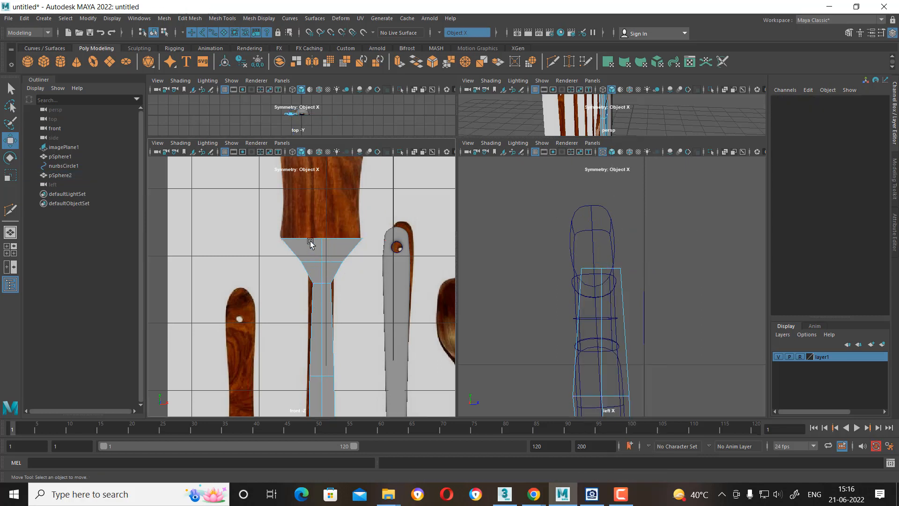
double_click(343, 239)
alt+middle_drag(336, 262, 337, 319)
alt+right_drag(337, 319, 360, 266)
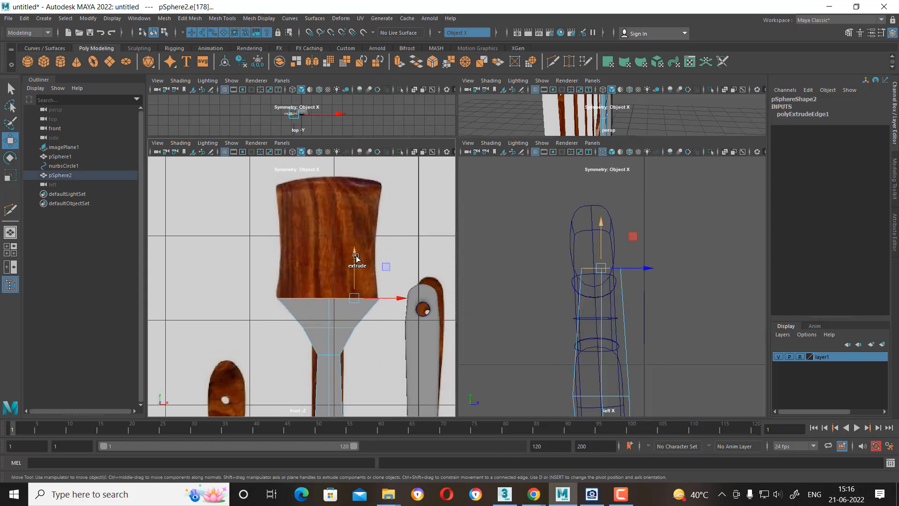
shift+drag(356, 258, 367, 204)
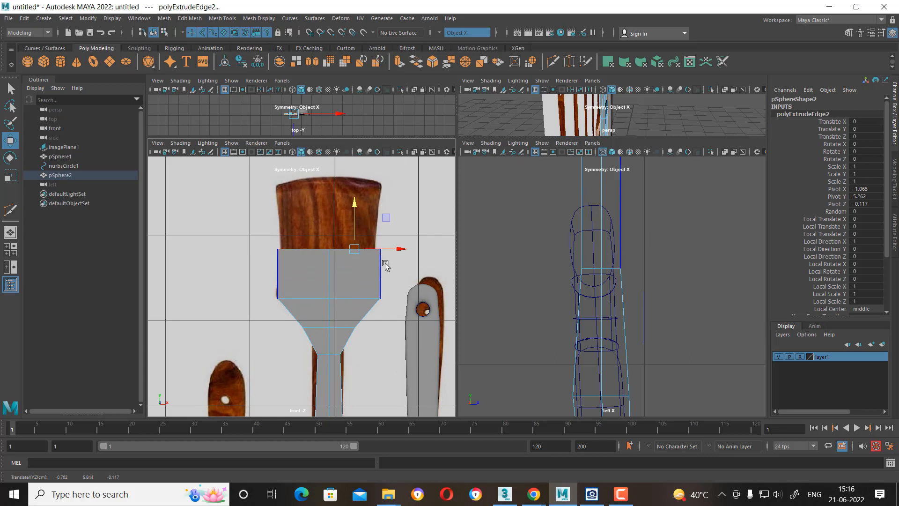
key(r)
drag(310, 249, 313, 249)
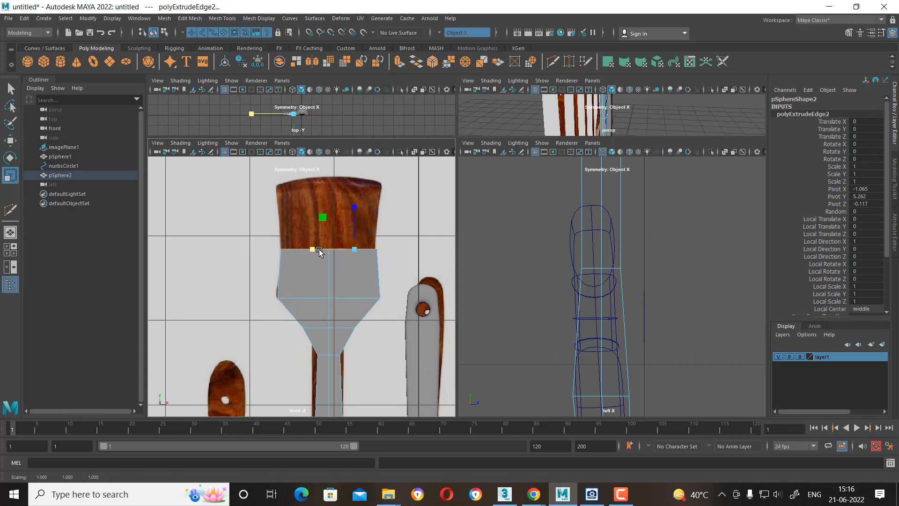
Extrude the blade's border loop again, up to just below the top edge of the reference blade.
key(w)
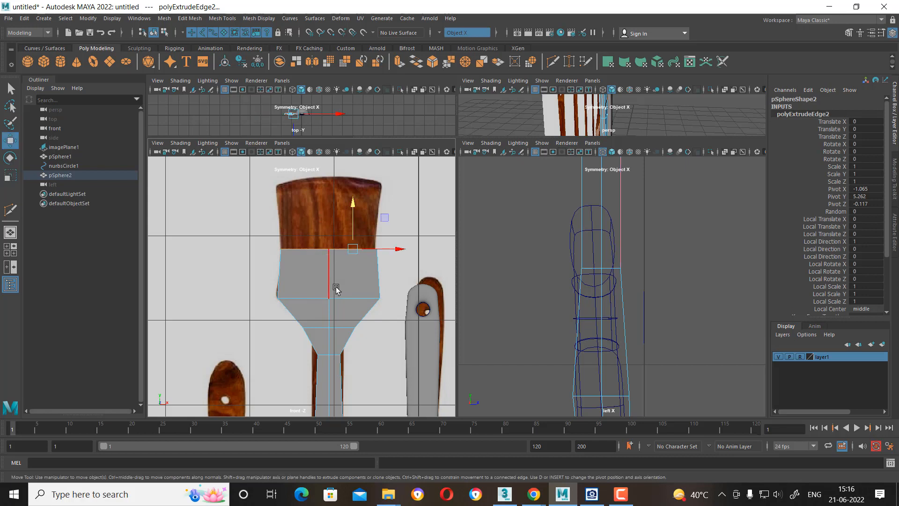
alt+middle_drag(335, 292, 345, 303)
shift+drag(350, 260, 351, 201)
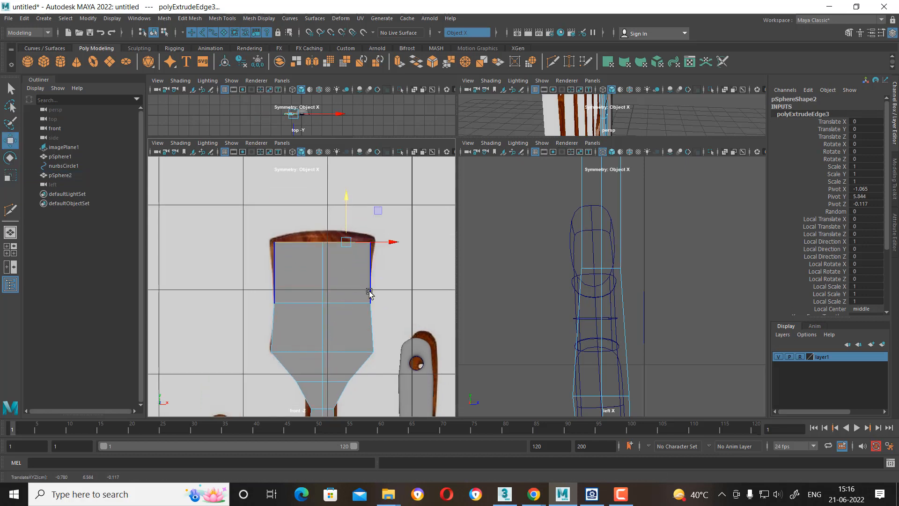
Scale the blade's top border loop wider in X to match the reference width.
key(r)
drag(317, 248, 307, 245)
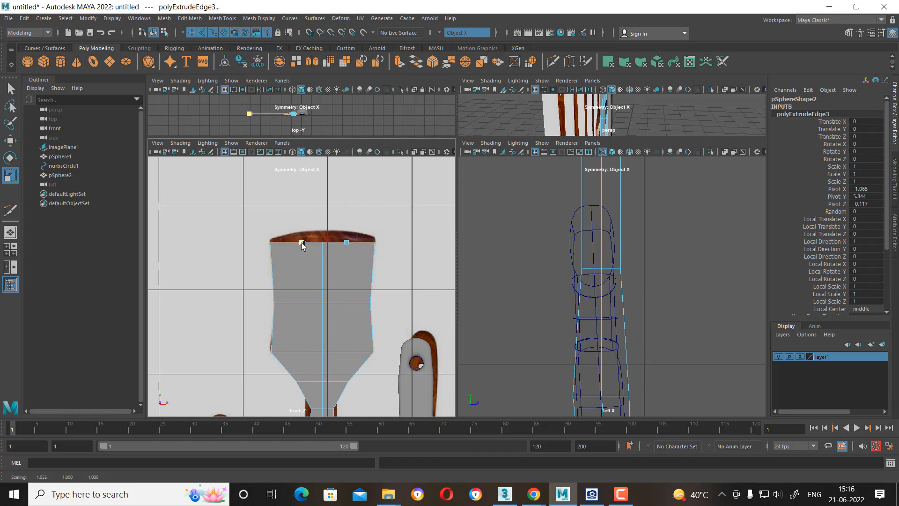
key(w)
scroll(337, 279, up, 3)
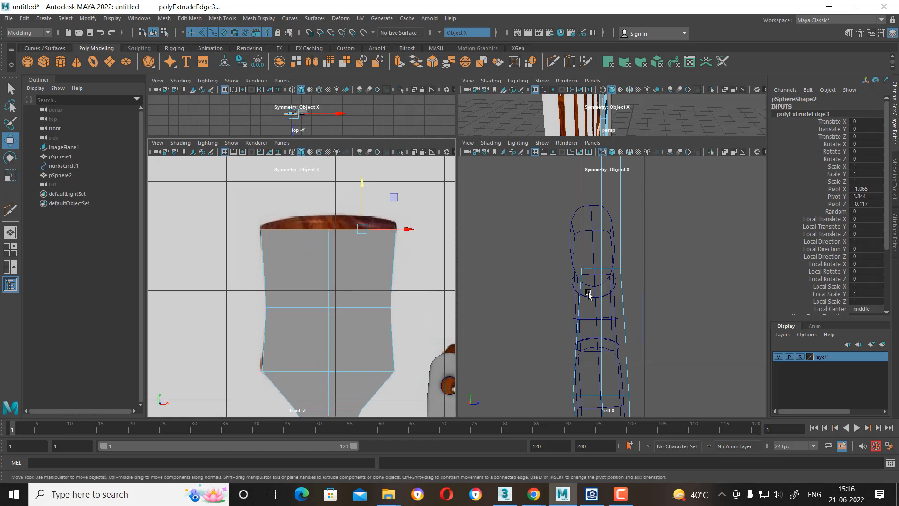
scroll(650, 293, down, 5)
Preview the blade smoothed and shaded, and return to the unsmoothed mesh in an enlarged perspective view.
key(space)
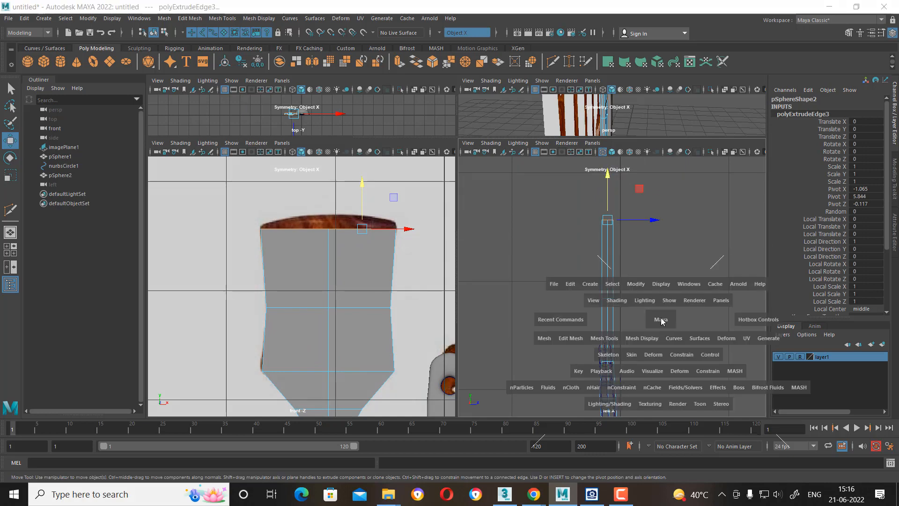
drag(661, 319, 599, 353)
key(3)
key(5)
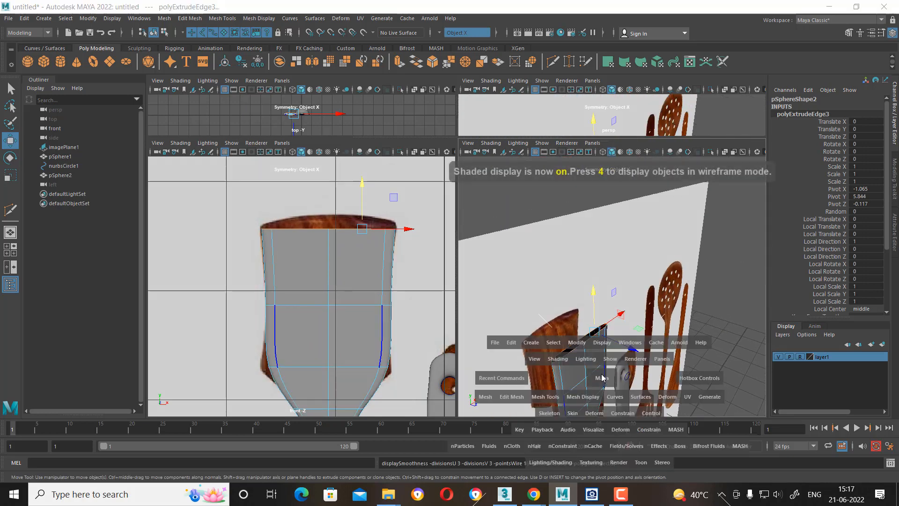
key(space)
scroll(561, 323, up, 3)
mouse_move(561, 323)
alt+mouse_down()
mouse_move(554, 347)
mouse_move(511, 326)
mouse_move(511, 336)
mouse_move(546, 315)
alt+mouse_up()
key(1)
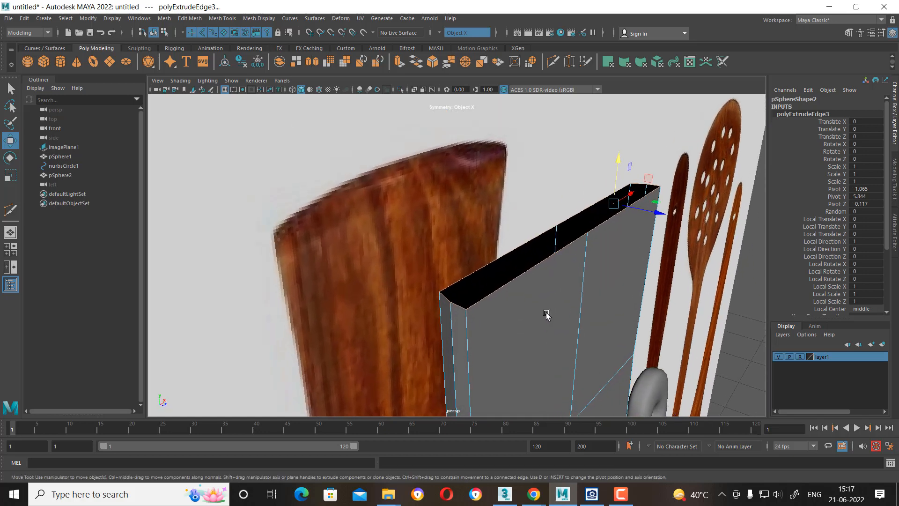
Select the front and back border edges of the blade's open top and open the Bridge options.
double_click(557, 255)
click(515, 252)
alt+drag(556, 237, 512, 244)
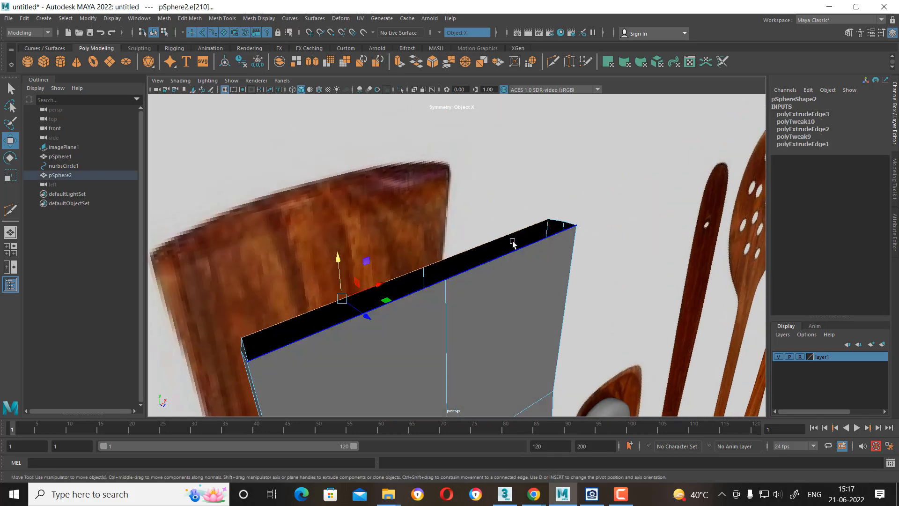
click(513, 244)
click(490, 262)
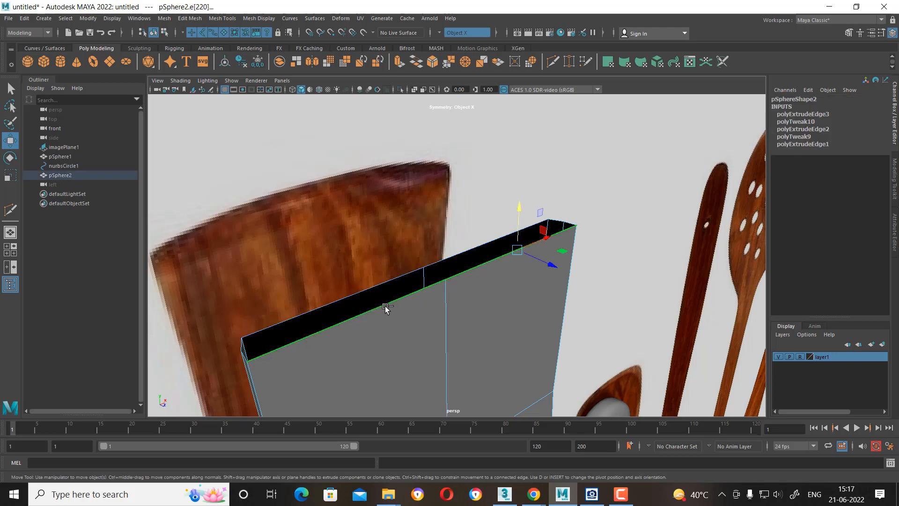
click(371, 289)
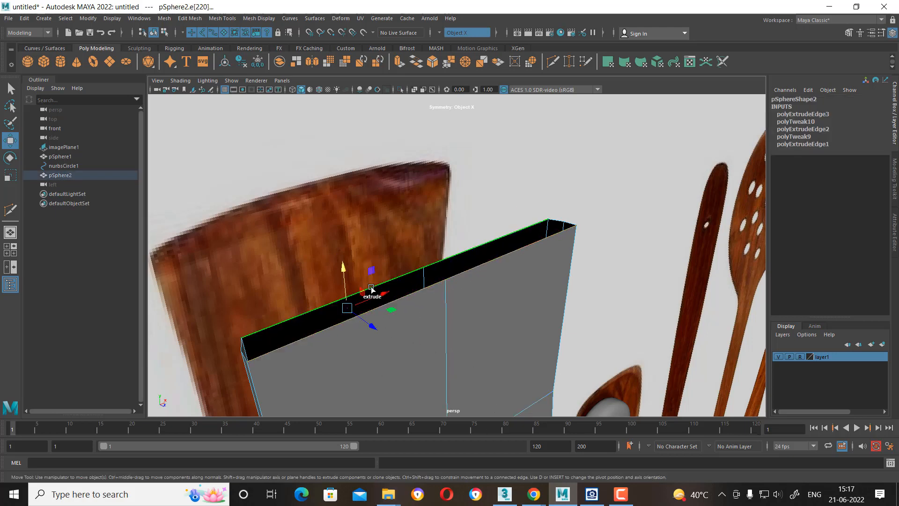
click(456, 257)
shift+right_drag(461, 225, 498, 338)
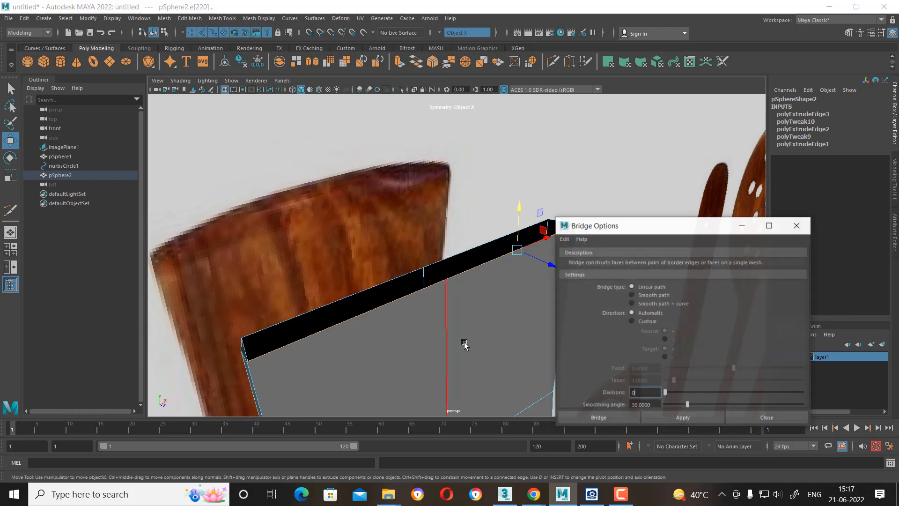
Correct the edge selection and bridge the front and back edges across the blade's top with a linear path and 0 divisions.
alt+drag(463, 345, 410, 327)
click(615, 416)
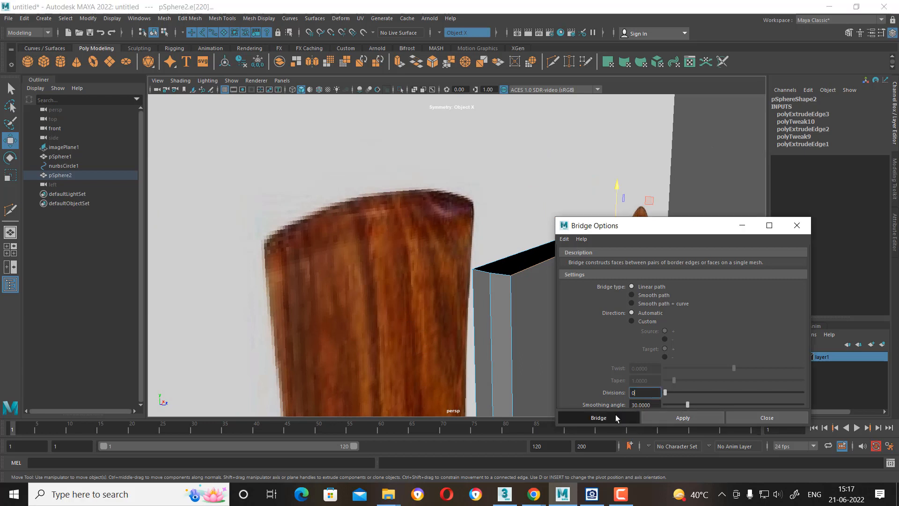
alt+drag(485, 326, 402, 342)
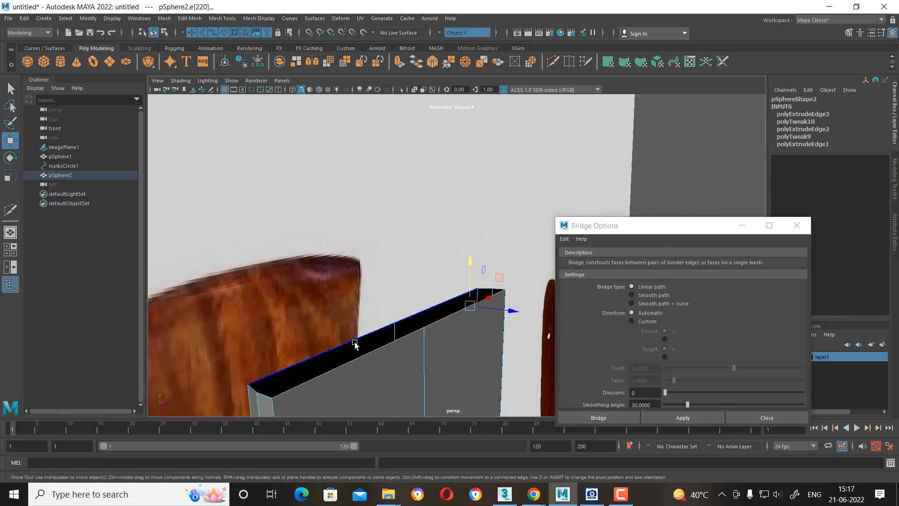
click(379, 333)
key(ctrl+z)
click(422, 310)
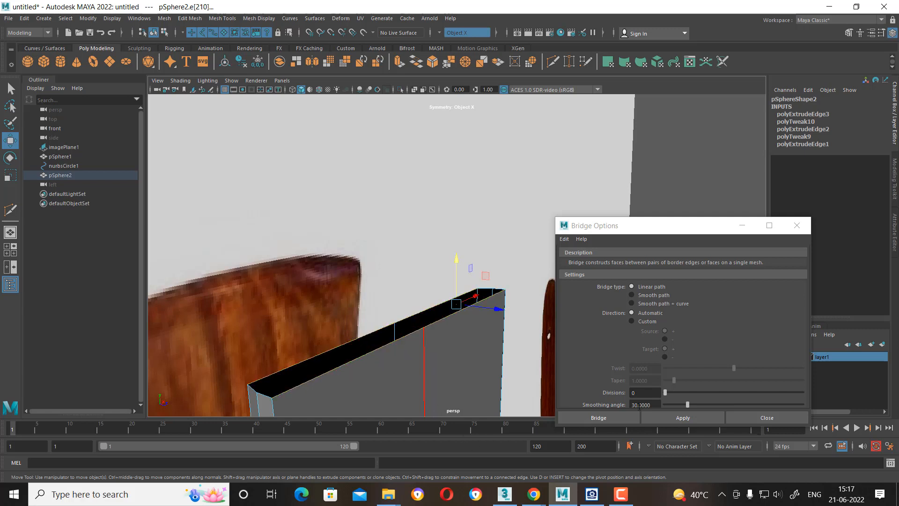
click(606, 417)
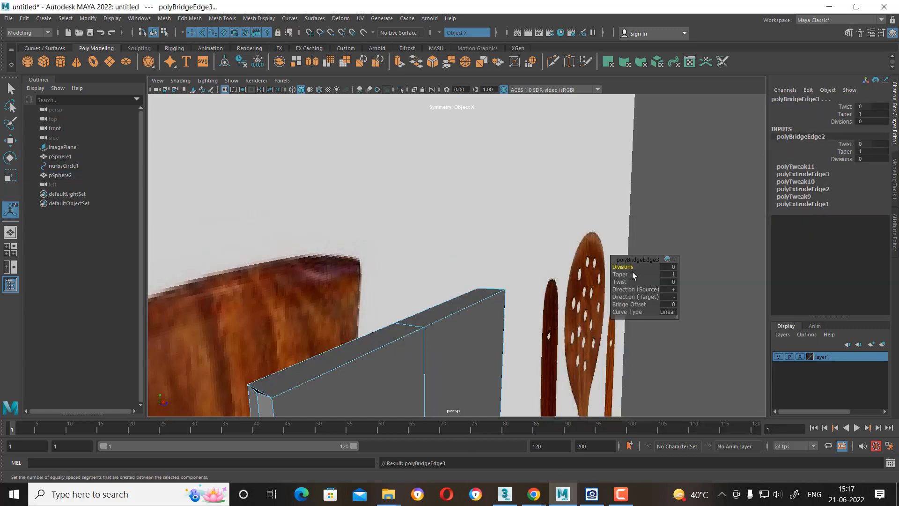
Set the bridge across the blade's top to 1 division and inspect the open corner at its end.
alt+drag(402, 358, 333, 414)
alt+middle_drag(333, 412, 374, 266)
scroll(375, 299, up, 2)
alt+middle_drag(372, 322, 409, 277)
scroll(395, 311, up, 2)
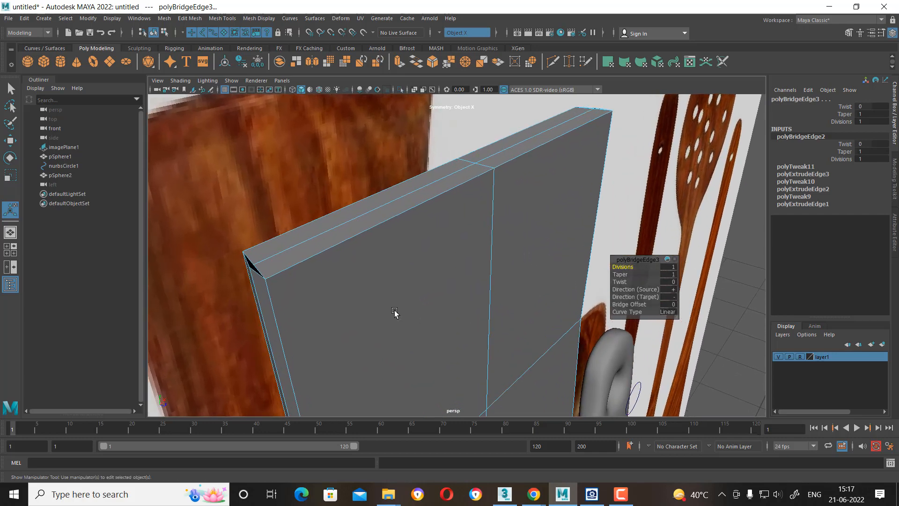
Close the gap at the spatula head's upper corner by moving the middle top vertex onto the side wall's corner vertex.
alt+middle_drag(381, 307, 401, 319)
scroll(401, 319, up, 1)
right_drag(390, 238, 249, 252)
alt+middle_drag(248, 251, 327, 254)
scroll(346, 299, up, 1)
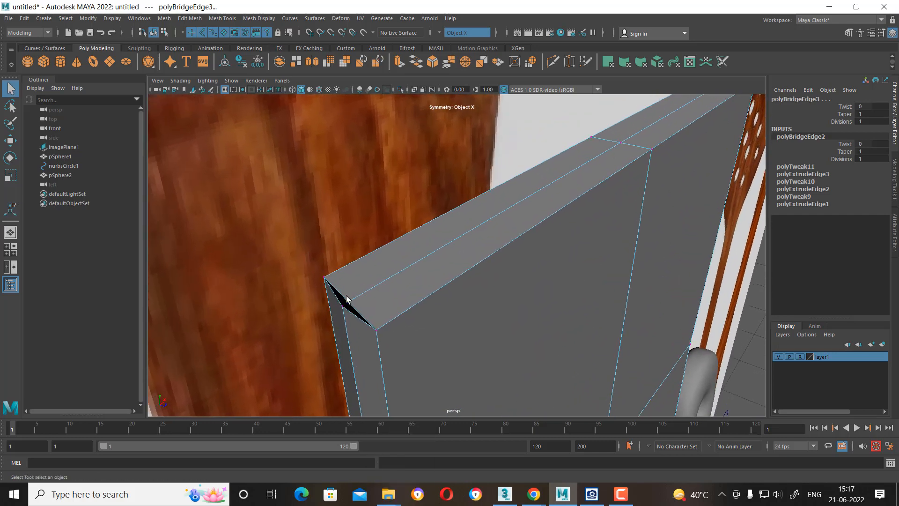
click(349, 303)
key(w)
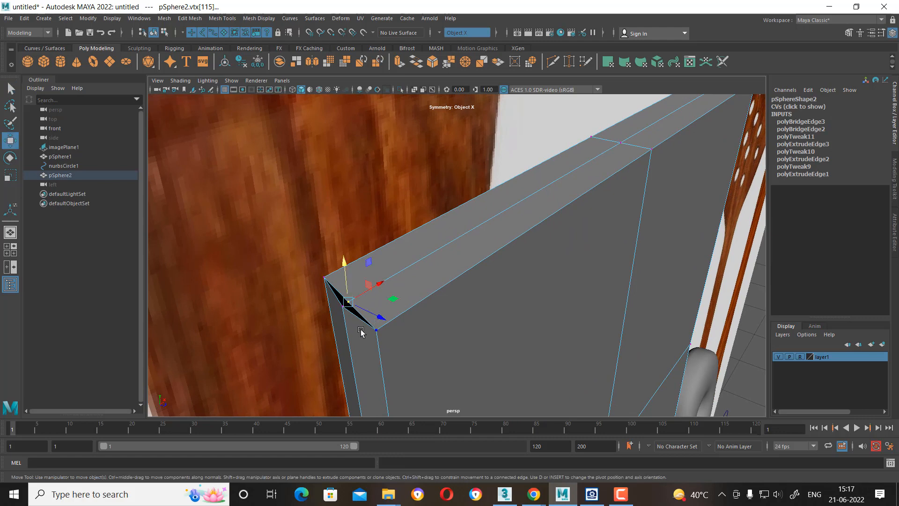
drag(349, 308, 340, 314)
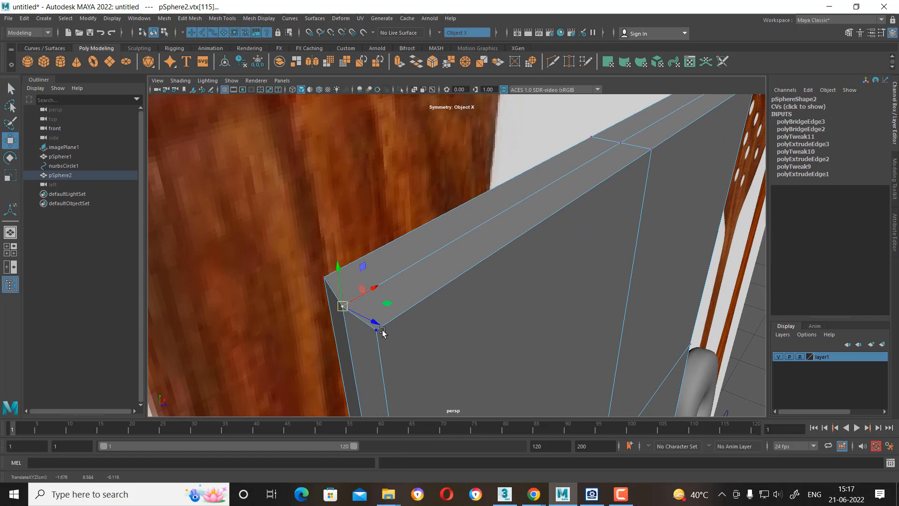
Select all vertices along the top edge of the spatula head, including both corners.
scroll(406, 324, down, 5)
alt+drag(413, 272, 343, 291)
alt+middle_drag(343, 291, 548, 338)
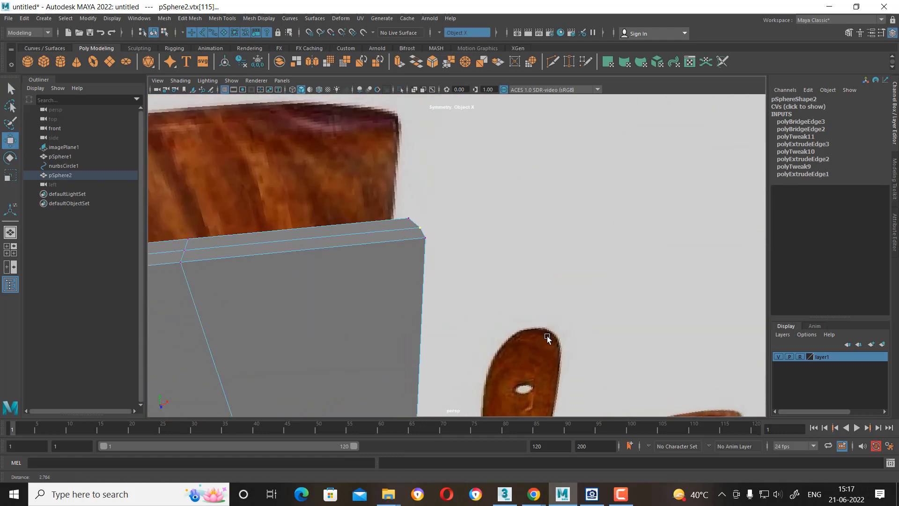
alt+drag(547, 338, 448, 210)
alt+drag(528, 193, 511, 197)
alt+middle_drag(511, 197, 511, 261)
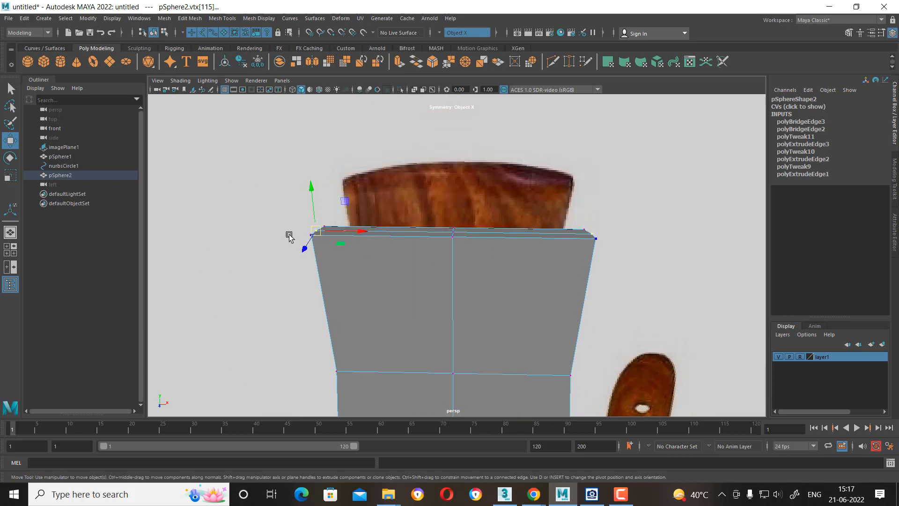
drag(207, 195, 665, 243)
shift+right_drag(509, 247, 508, 159)
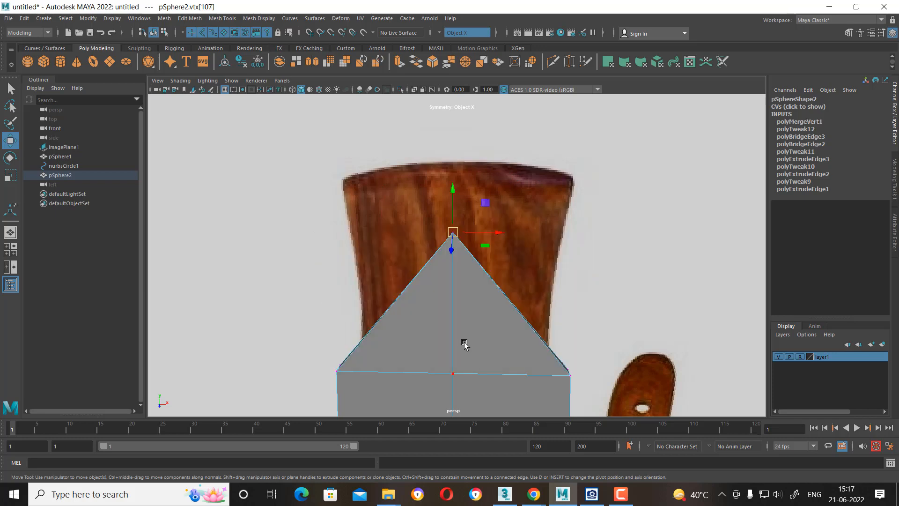
alt+drag(470, 310, 517, 322)
key(ctrl+z)
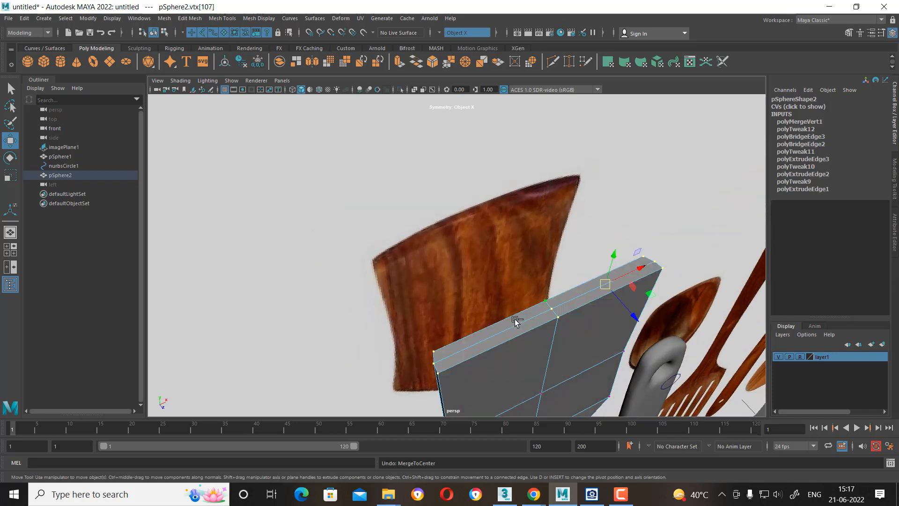
Merge the selected top edge vertices with a 0.01 distance threshold and preview the spatula smoothed in object mode.
shift+right_drag(525, 303, 525, 236)
shift+right_drag(579, 220, 580, 221)
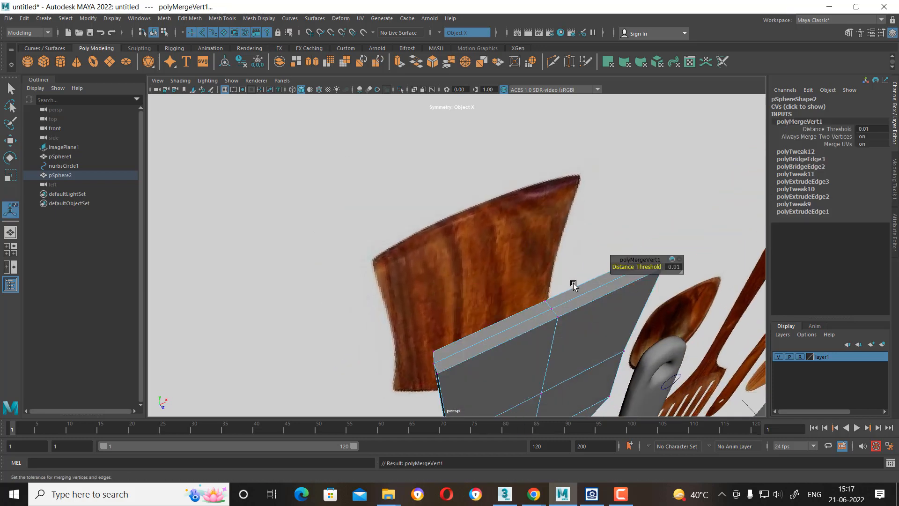
scroll(573, 284, down, 3)
right_drag(521, 304, 543, 284)
alt+drag(512, 319, 534, 331)
scroll(486, 333, up, 3)
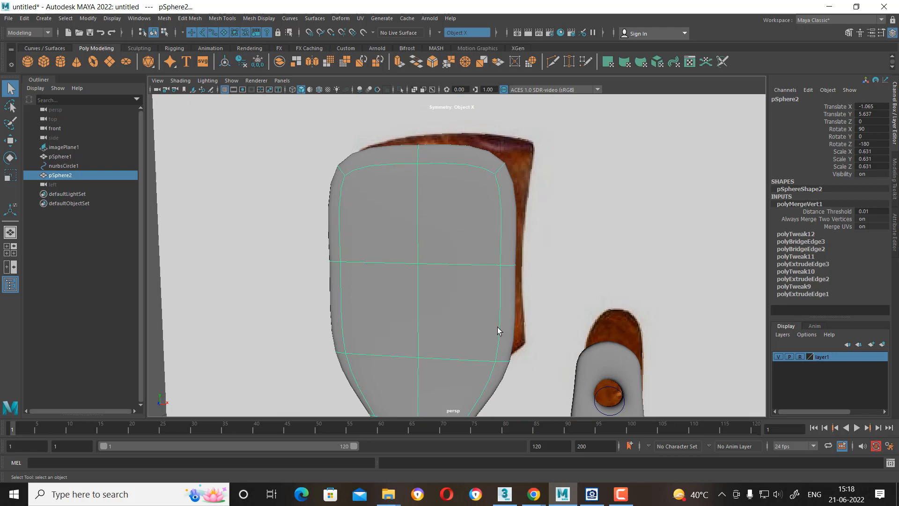
Bevel the horizontal edge loop across the middle of the spatula head with fraction 0.76 and 5 segments.
alt+drag(497, 331, 517, 259)
key(F10)
click(492, 224)
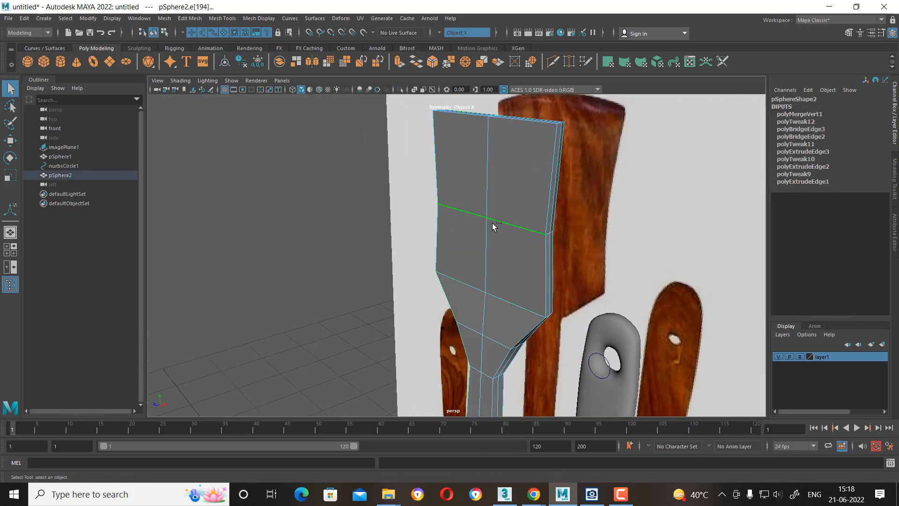
shift+right_click(494, 227)
shift+right_drag(492, 223, 529, 227)
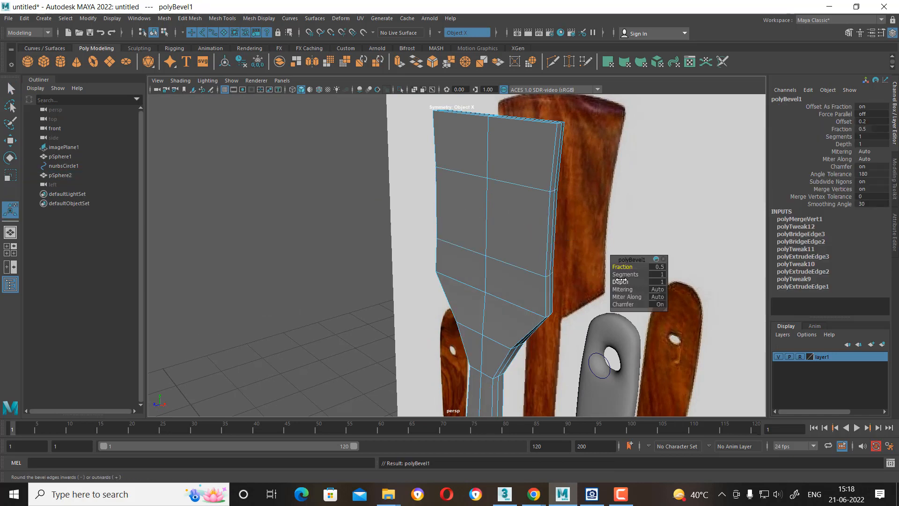
drag(626, 275, 641, 261)
alt+drag(513, 275, 559, 256)
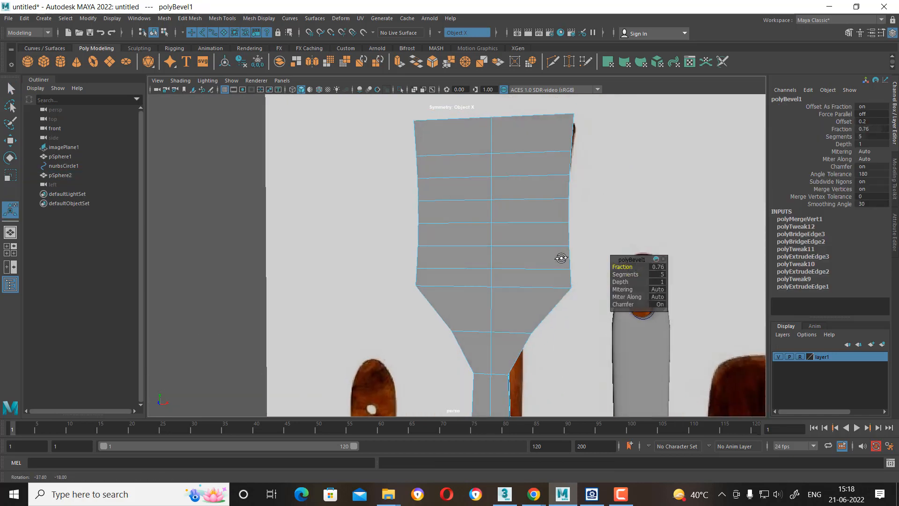
Bevel the vertical centre edge loop running along the spatula's length with fraction 0.4 and 2 segments.
alt+right_drag(564, 260, 506, 264)
click(491, 161)
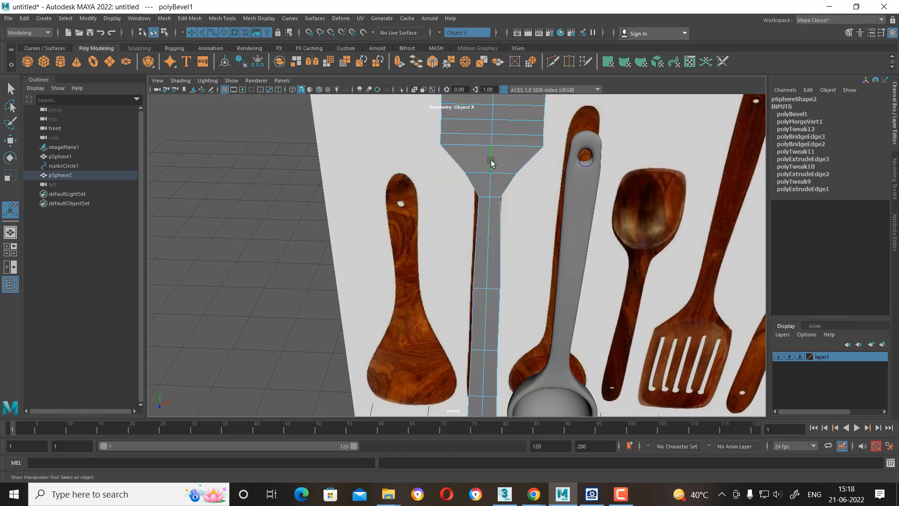
alt+middle_drag(506, 192, 538, 101)
alt+right_drag(547, 296, 528, 362)
alt+middle_drag(554, 155, 538, 360)
alt+right_drag(526, 268, 534, 281)
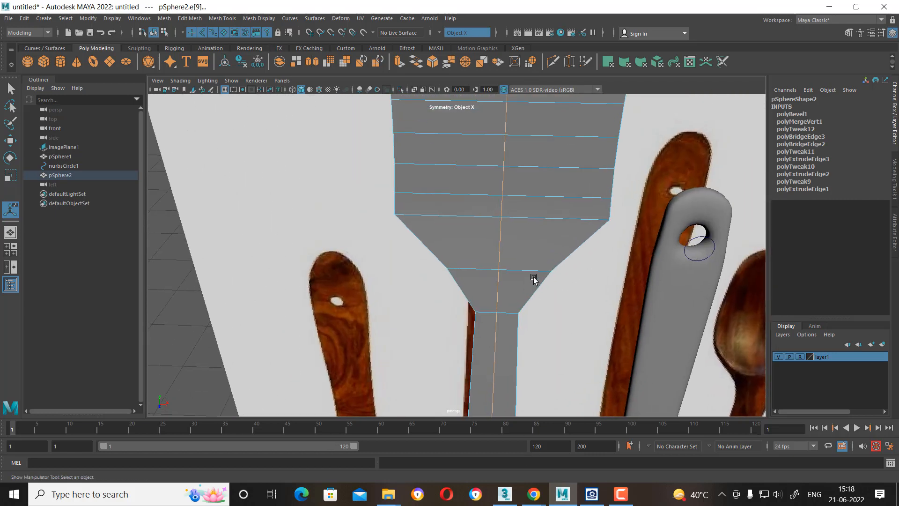
alt+middle_drag(549, 280, 534, 328)
alt+drag(534, 327, 556, 314)
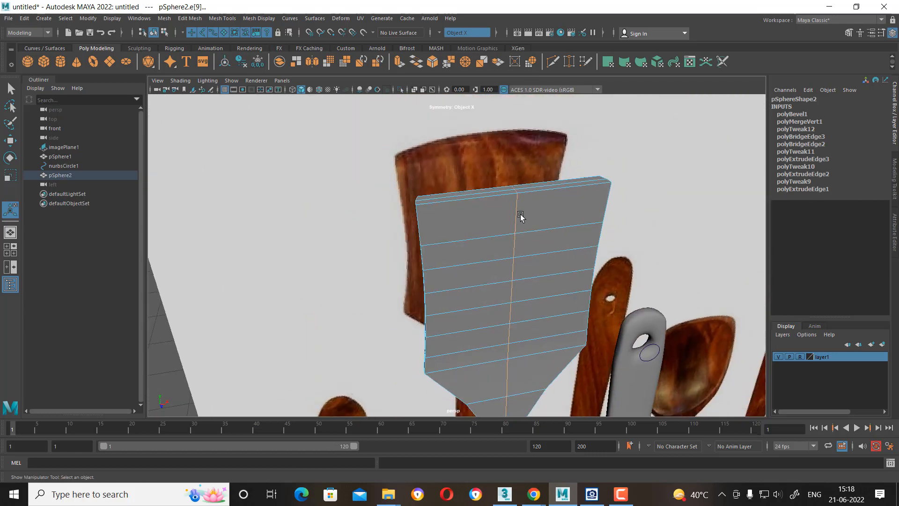
alt+drag(518, 215, 497, 211)
alt+middle_drag(524, 303, 520, 122)
alt+right_drag(527, 215, 515, 174)
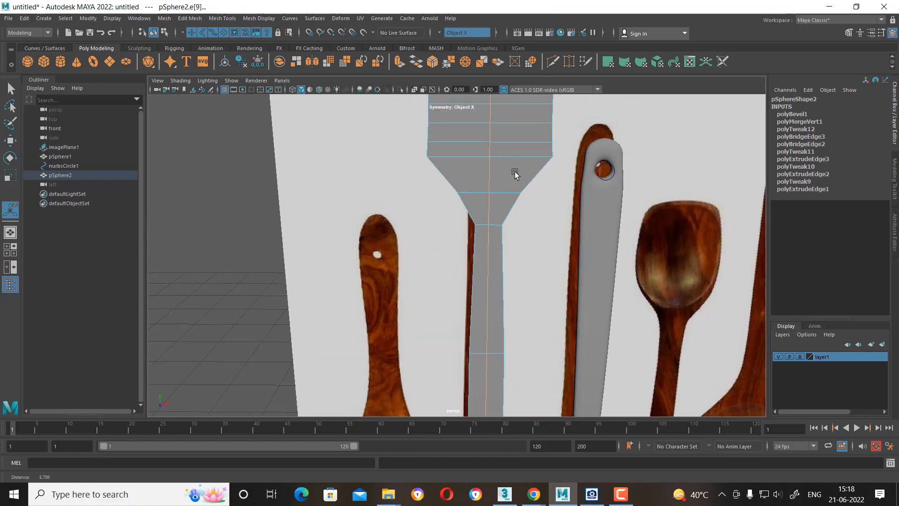
alt+middle_drag(515, 174, 522, 84)
alt+middle_drag(552, 320, 559, 154)
alt+drag(580, 295, 584, 272)
alt+middle_drag(584, 273, 497, 162)
alt+right_drag(470, 184, 509, 194)
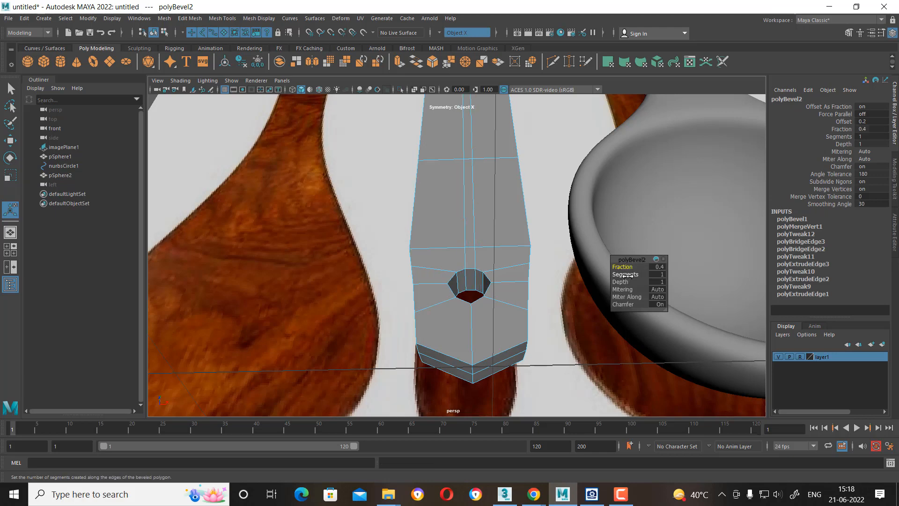
scroll(421, 124, down, 3)
In the front view, spread the top vertices beside the centre line symmetrically outward along the head's top edge.
alt+middle_drag(420, 123, 476, 302)
scroll(417, 161, down, 5)
scroll(475, 303, up, 2)
key(space)
drag(469, 263, 470, 292)
alt+middle_drag(507, 223, 492, 255)
right_click(474, 212)
scroll(451, 234, up, 2)
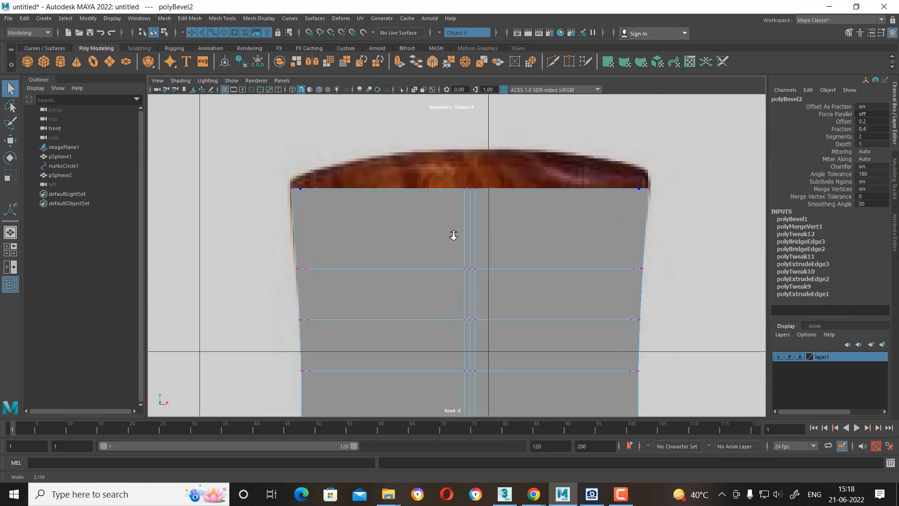
drag(467, 193, 420, 187)
key(w)
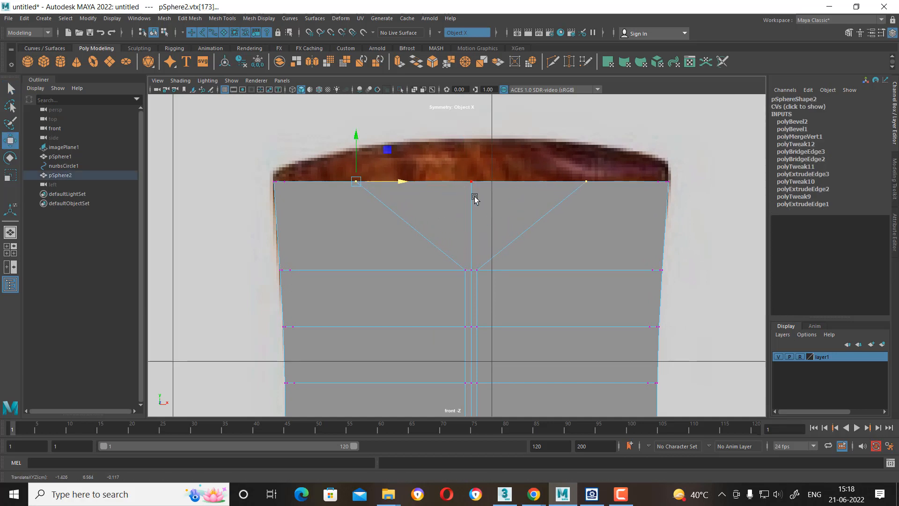
Raise the inner top vertices to the reference's curved edge, with the centre vertex slightly higher than the others.
drag(487, 162, 338, 199)
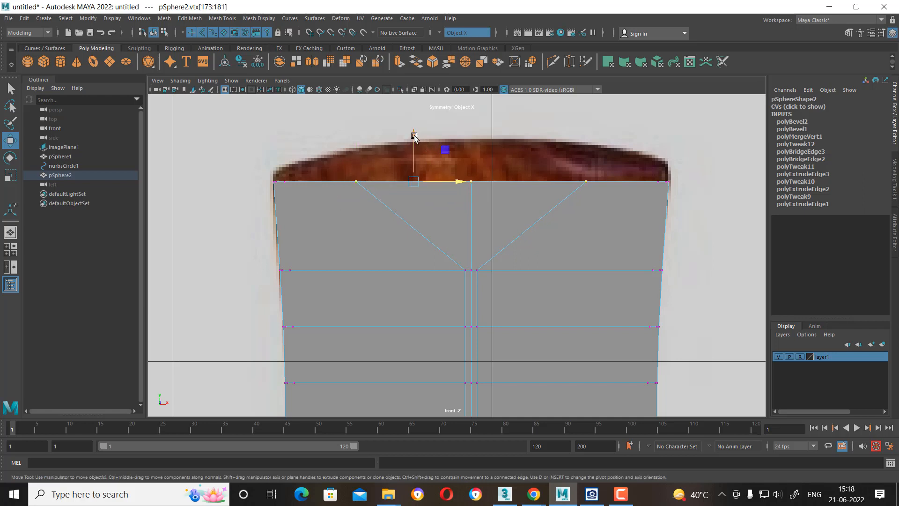
drag(414, 137, 418, 104)
click(470, 146)
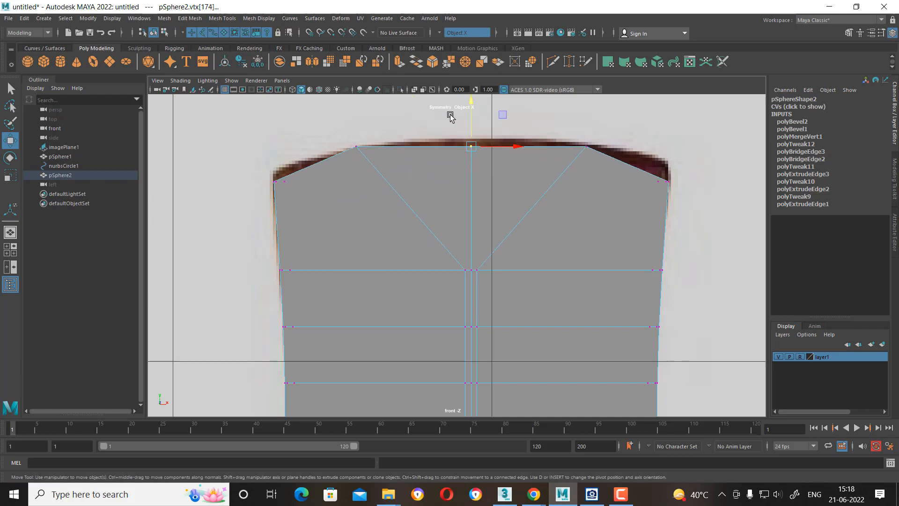
drag(471, 121, 471, 115)
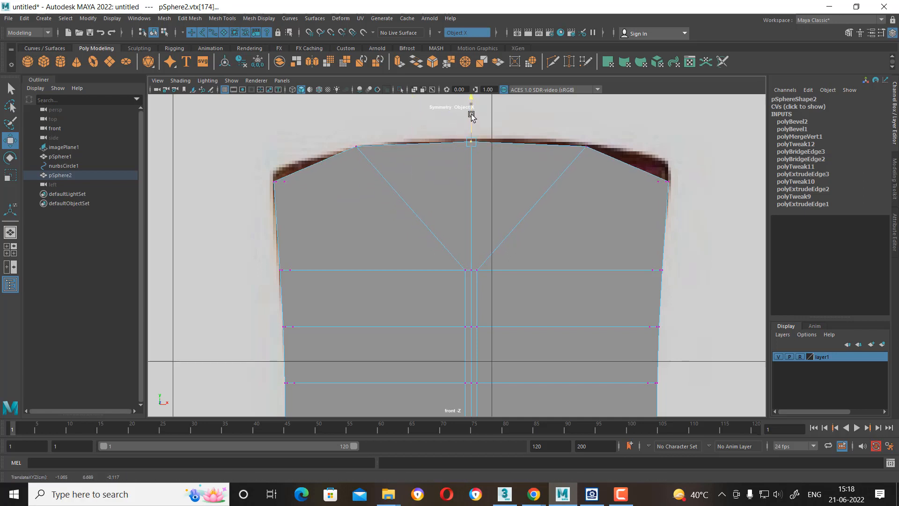
drag(263, 195, 295, 148)
click(286, 179)
drag(275, 194, 281, 142)
key(ctrl+z)
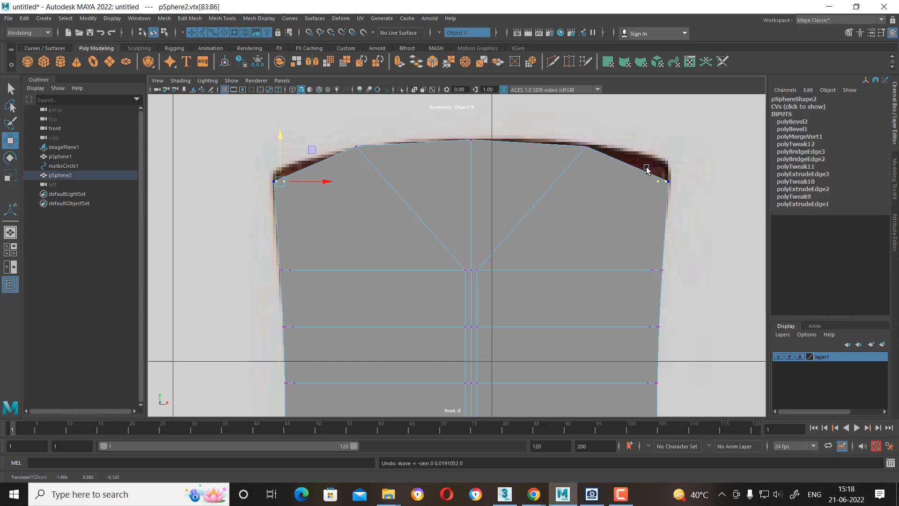
Raise the outer corner vertices of the spatula head symmetrically to follow the reference's curved top edge.
drag(696, 155, 639, 139)
key(space)
alt+drag(631, 232, 498, 282)
key(space)
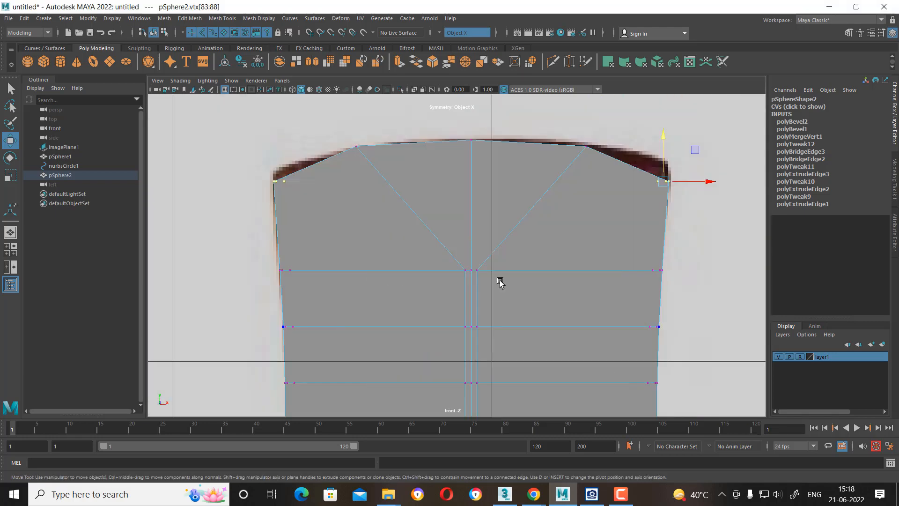
drag(676, 177, 680, 160)
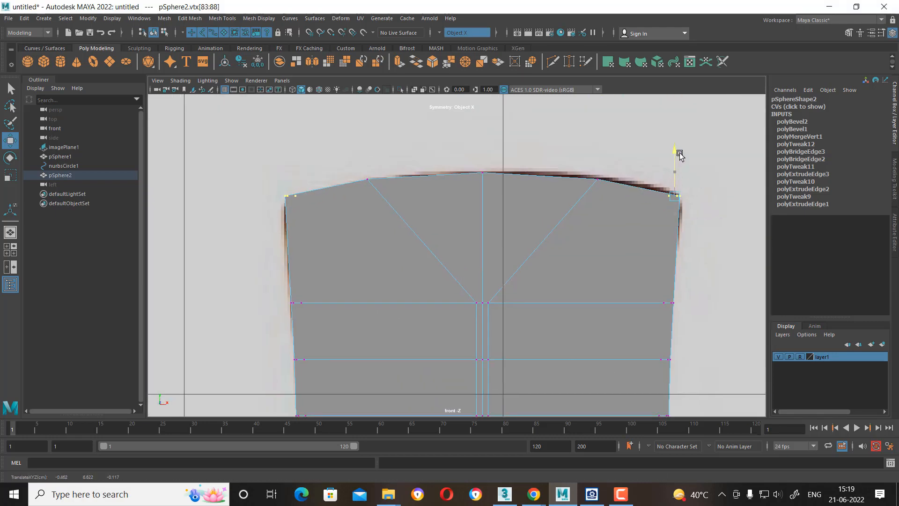
Return the spatula to object mode in the perspective view and turn on its smooth preview.
alt+right_drag(589, 293, 527, 299)
alt+middle_drag(515, 342, 542, 223)
key(space)
drag(548, 248, 547, 187)
alt+drag(547, 237, 503, 141)
right_drag(503, 141, 584, 275)
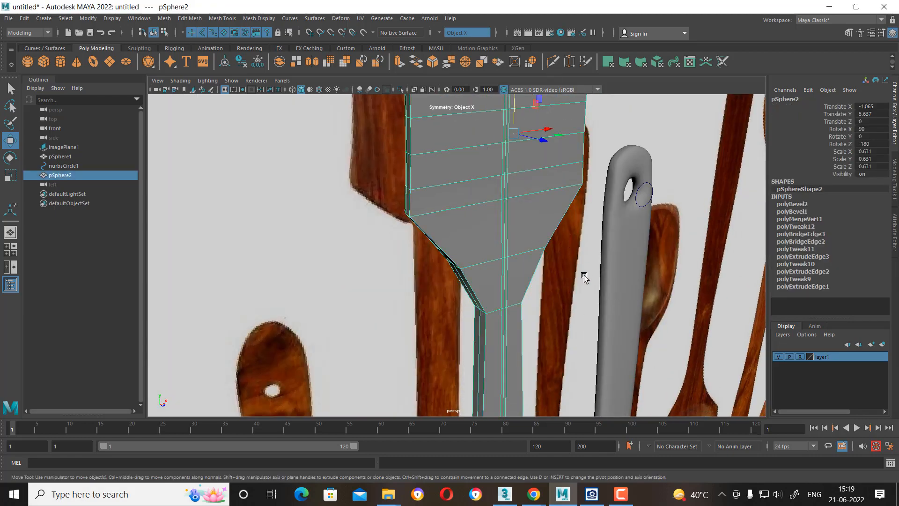
click(583, 275)
mouse_move(583, 275)
alt+mouse_down()
mouse_move(478, 224)
mouse_move(415, 209)
mouse_move(449, 230)
mouse_move(601, 208)
alt+mouse_up()
click(415, 209)
key(3)
Examine the smoothed spatula and the ladle against the reference image in the perspective and front views.
click(453, 251)
alt+right_drag(601, 209, 487, 252)
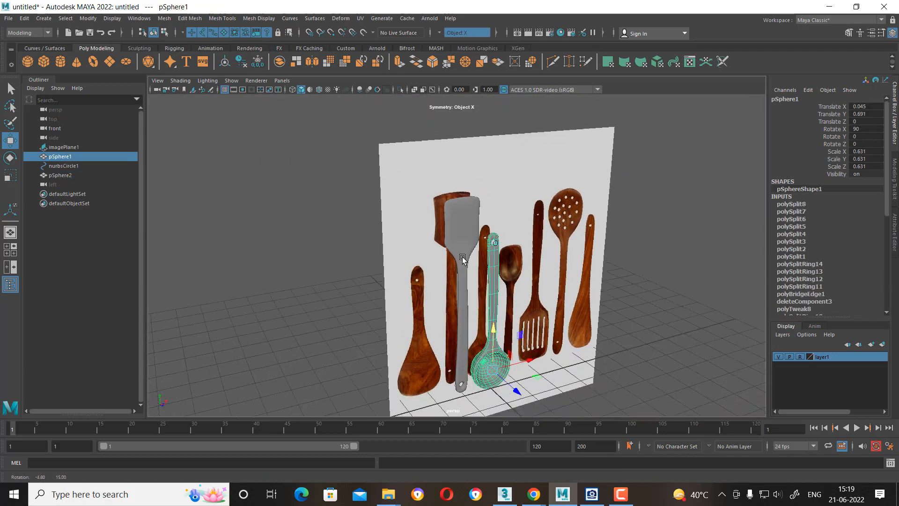
alt+middle_drag(488, 252, 480, 201)
alt+drag(479, 201, 429, 277)
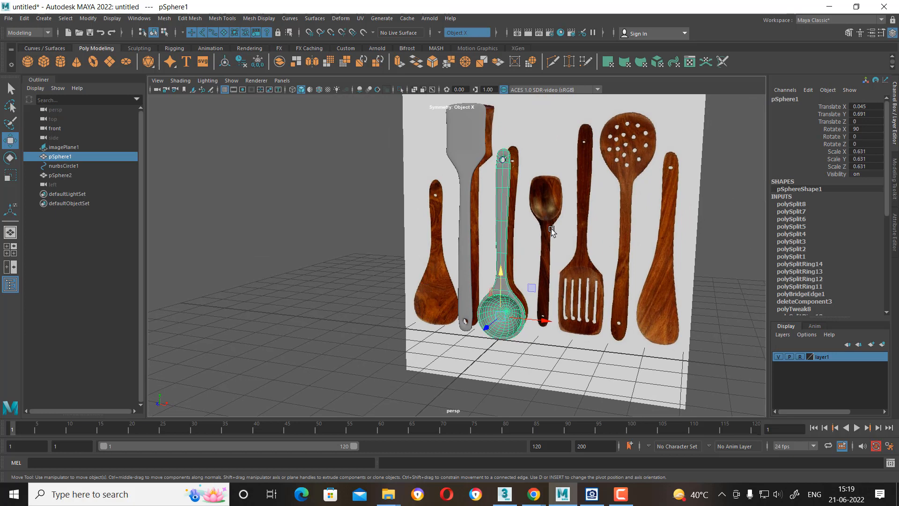
click(508, 349)
click(504, 330)
key(space)
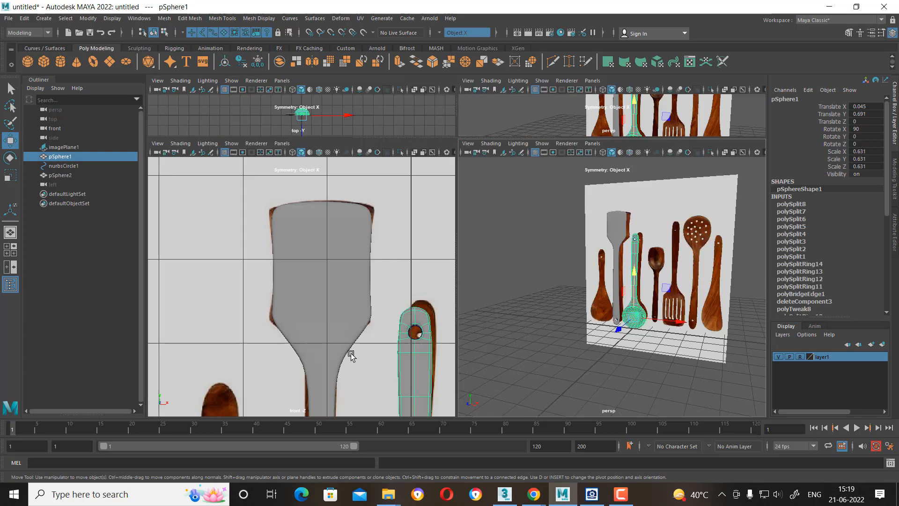
alt+right_drag(385, 352, 343, 276)
alt+middle_drag(397, 384, 375, 305)
alt+right_drag(374, 304, 383, 321)
key(space)
alt+middle_drag(476, 349, 488, 366)
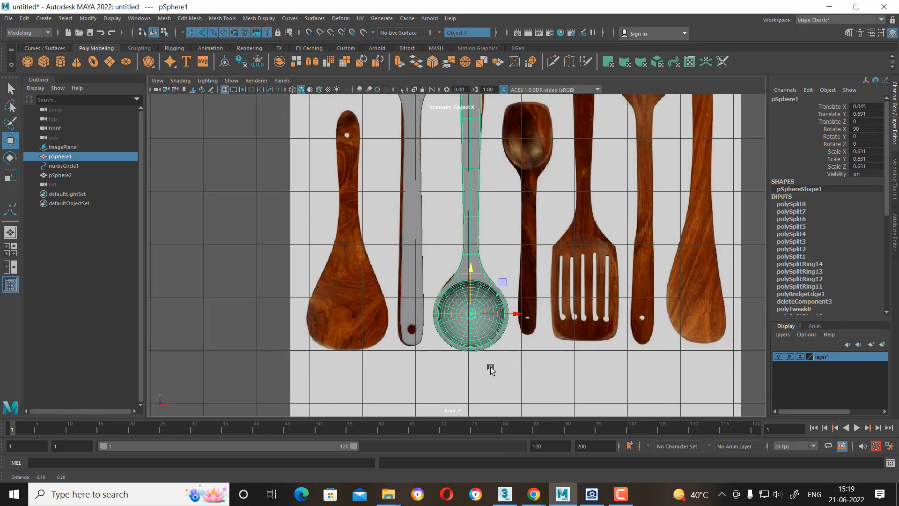
alt+right_drag(488, 367, 473, 296)
alt+middle_drag(473, 296, 491, 351)
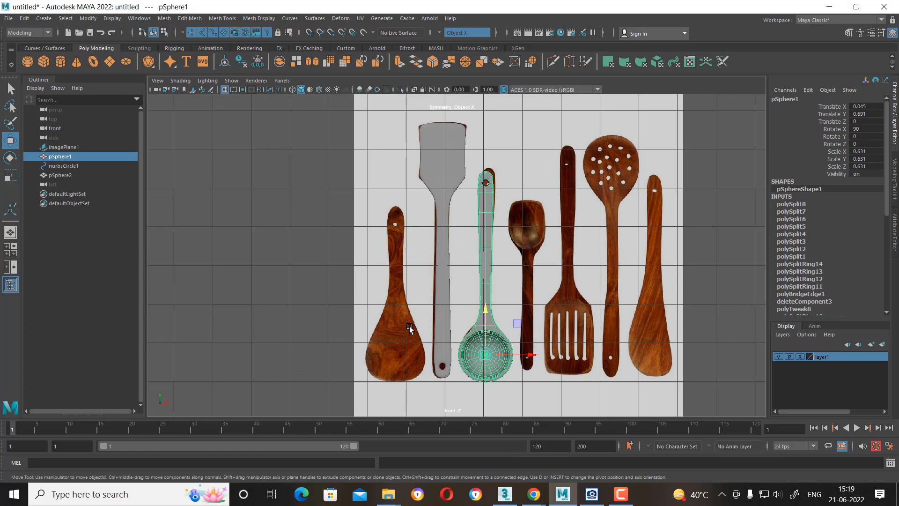
Duplicate the flat spatula and set the copy's Z rotation to 0 so its head points downward.
click(445, 268)
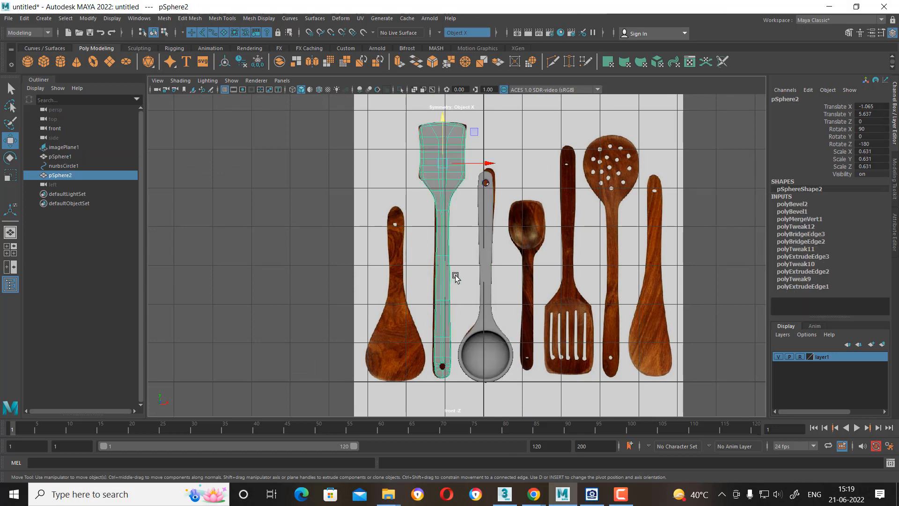
key(ctrl+d)
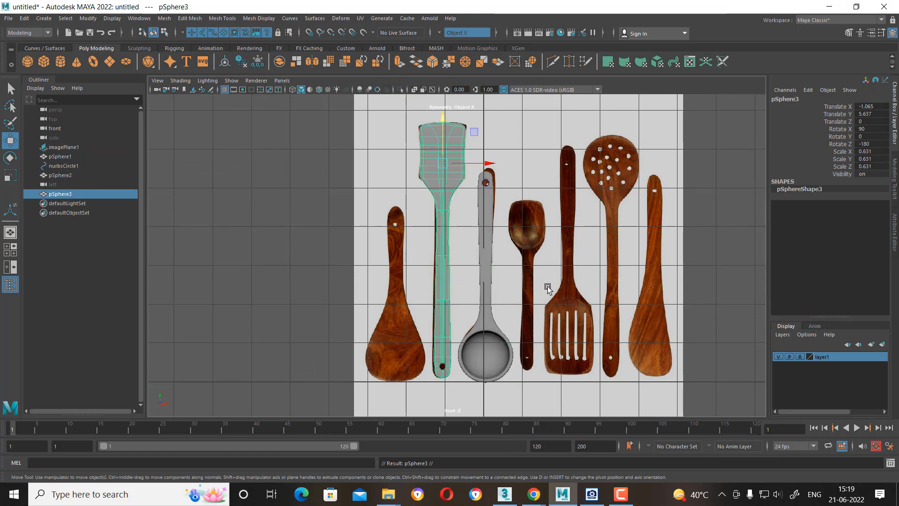
key(e)
drag(489, 164, 309, 166)
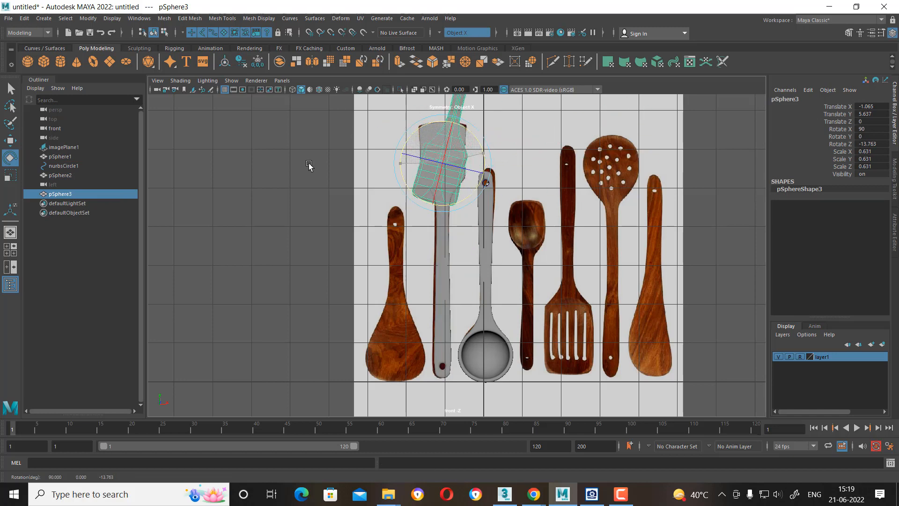
double_click(872, 144)
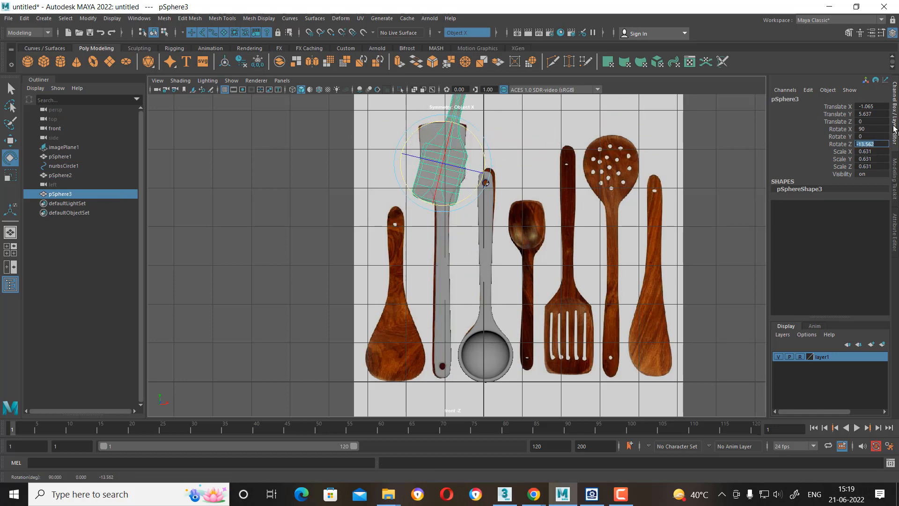
text(0)
key(Return)
scroll(460, 257, up, 1)
Move the copy onto the leftmost wide spatula in the reference, at about X -2.27 and Y 1.15.
key(w)
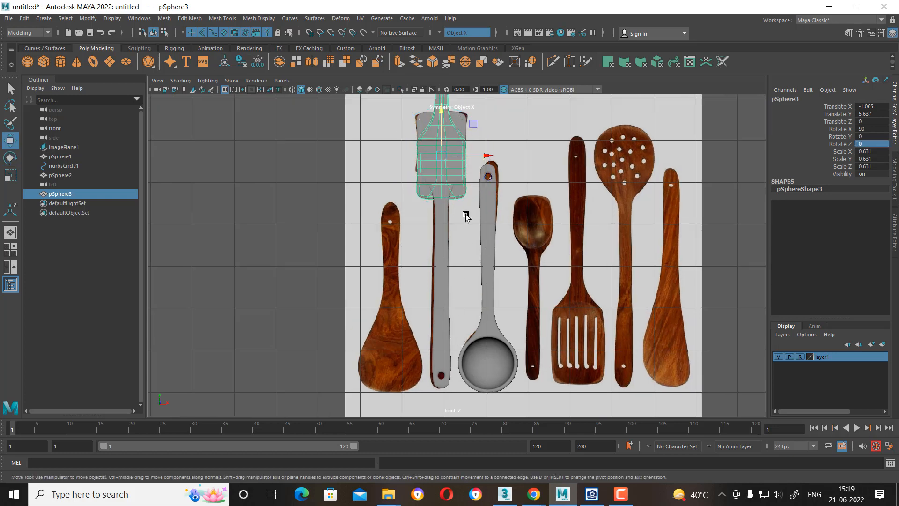
drag(448, 156, 394, 354)
scroll(395, 354, up, 5)
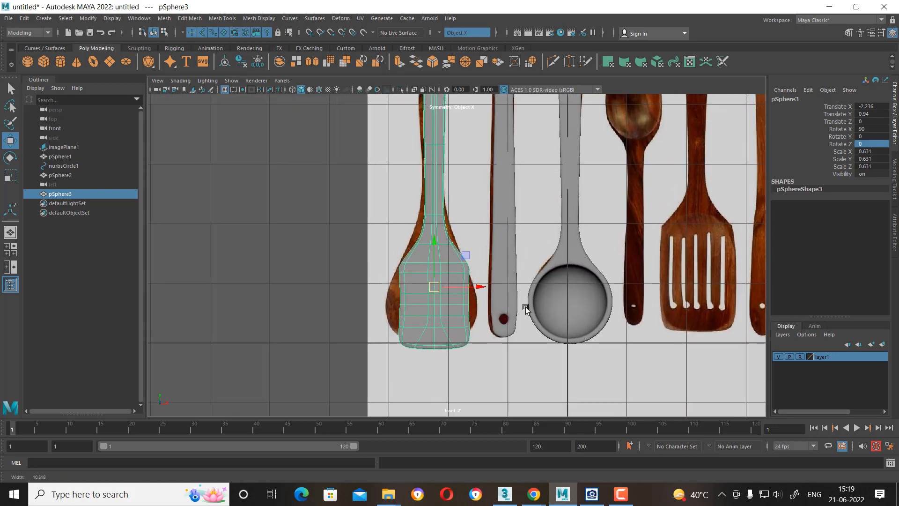
right_drag(482, 209, 337, 203)
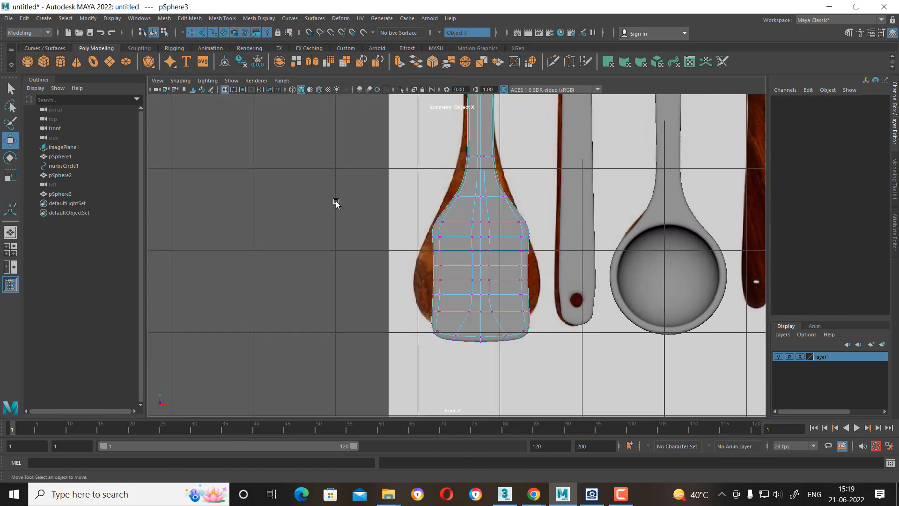
alt+middle_drag(496, 236, 512, 332)
right_drag(495, 261, 530, 224)
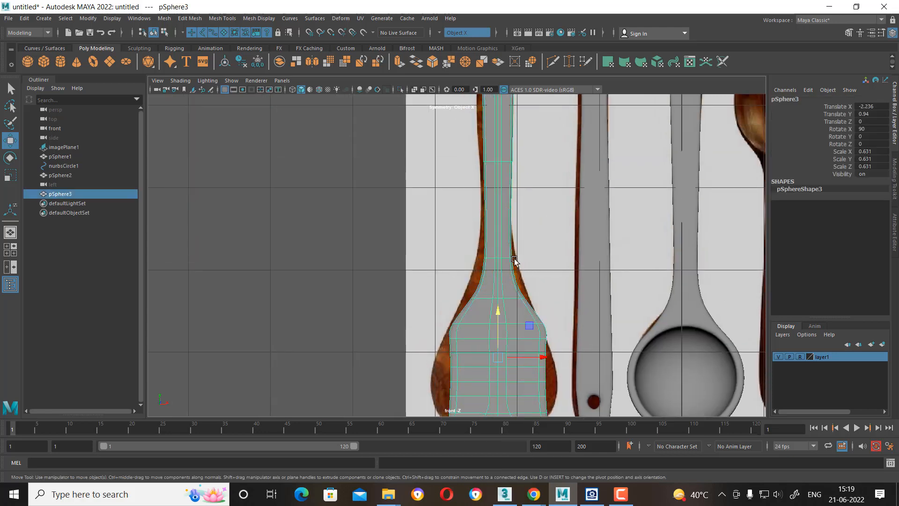
scroll(515, 262, down, 9)
scroll(530, 305, up, 1)
drag(521, 296, 518, 296)
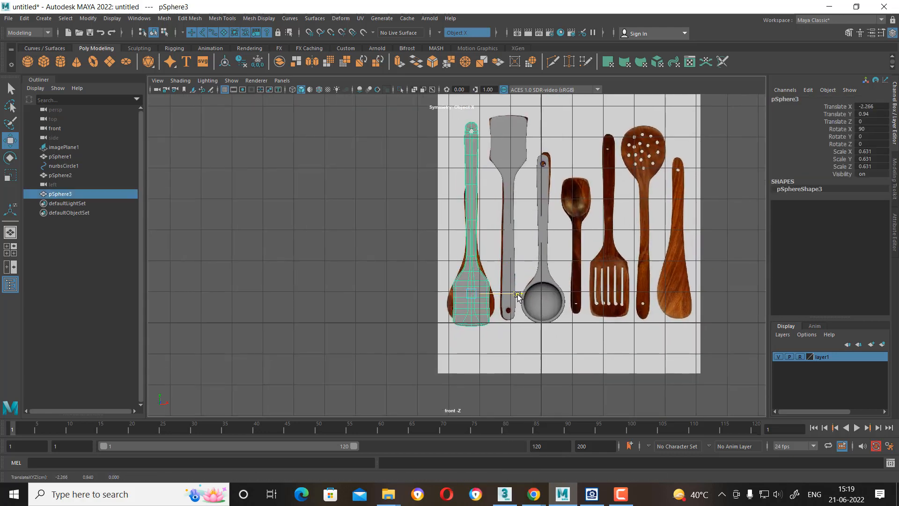
scroll(494, 284, up, 1)
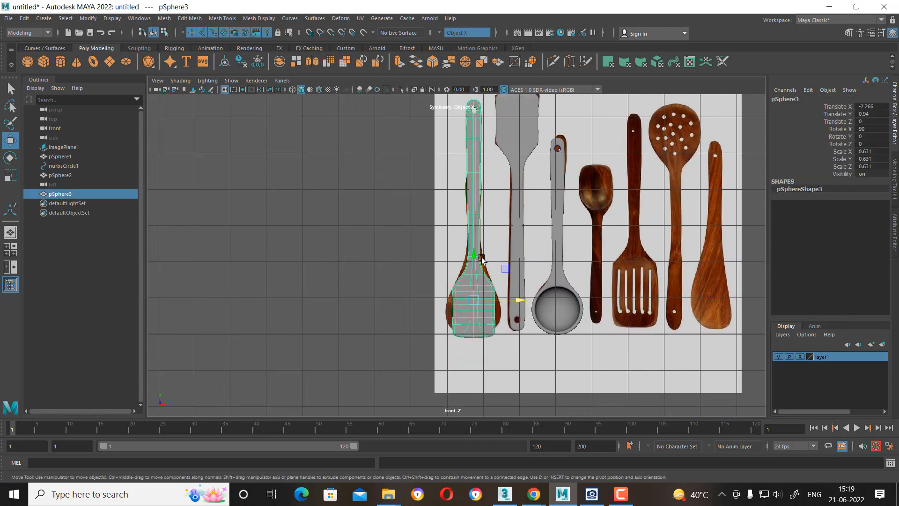
drag(481, 259, 476, 250)
scroll(476, 250, up, 3)
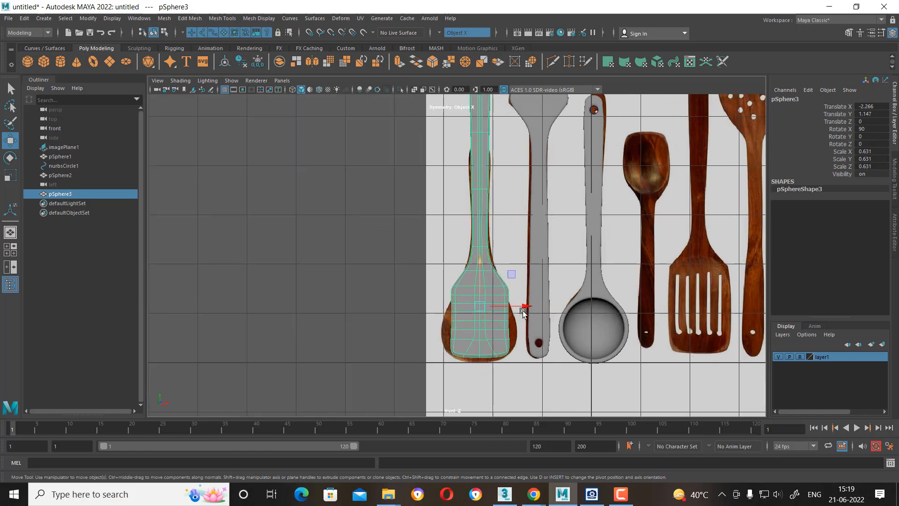
Create a lattice deformer with 3 x 3 x 3 divisions around the vertices of the copy's head.
right_drag(468, 177, 401, 201)
drag(380, 178, 543, 358)
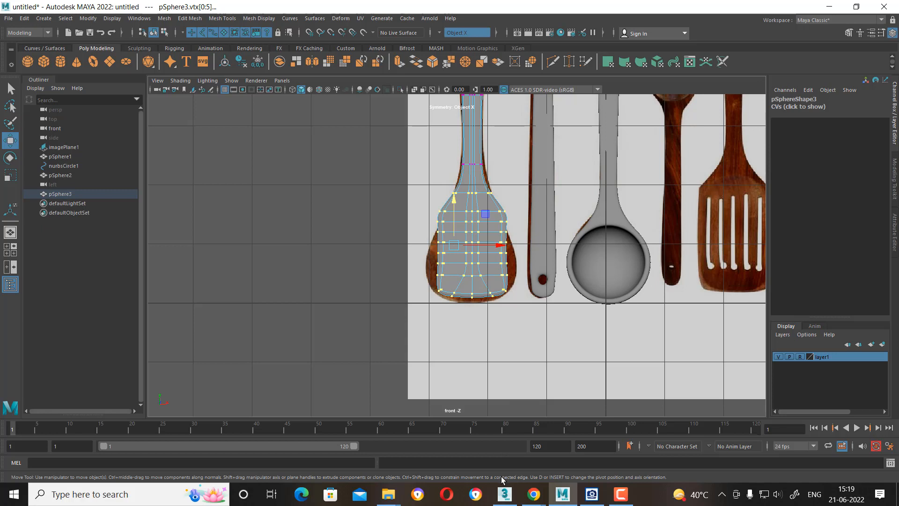
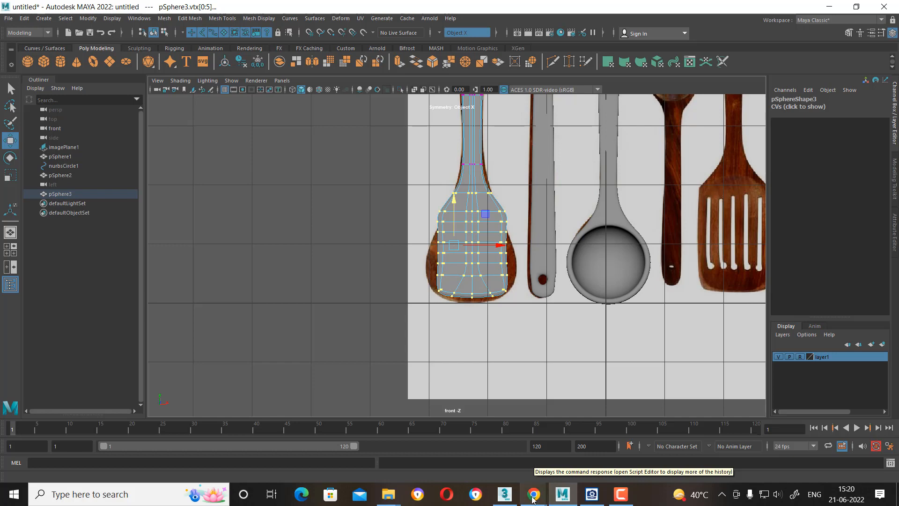
scroll(533, 309, up, 2)
scroll(540, 318, up, 3)
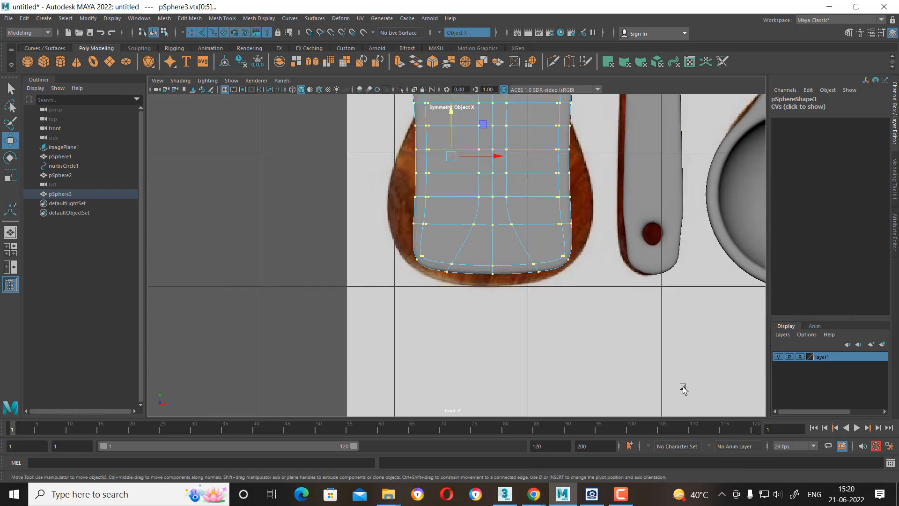
scroll(556, 331, down, 4)
scroll(511, 271, up, 2)
scroll(557, 330, up, 1)
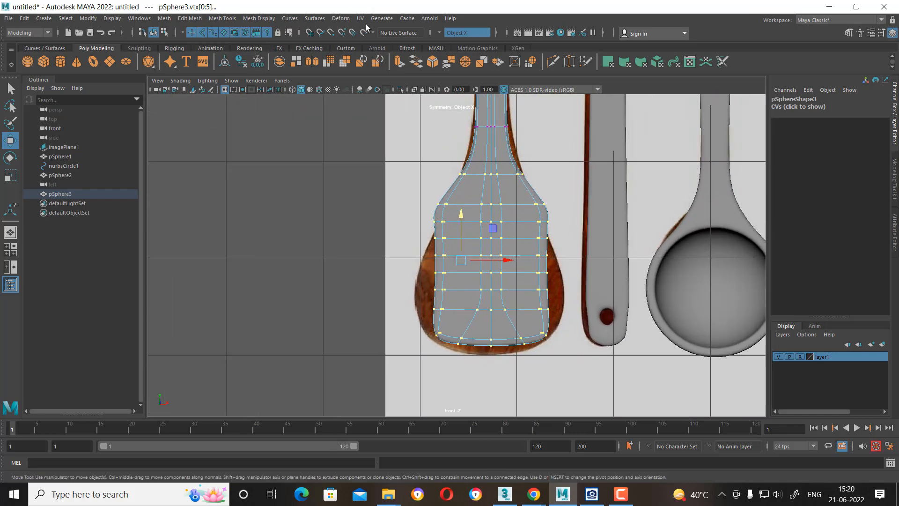
click(340, 18)
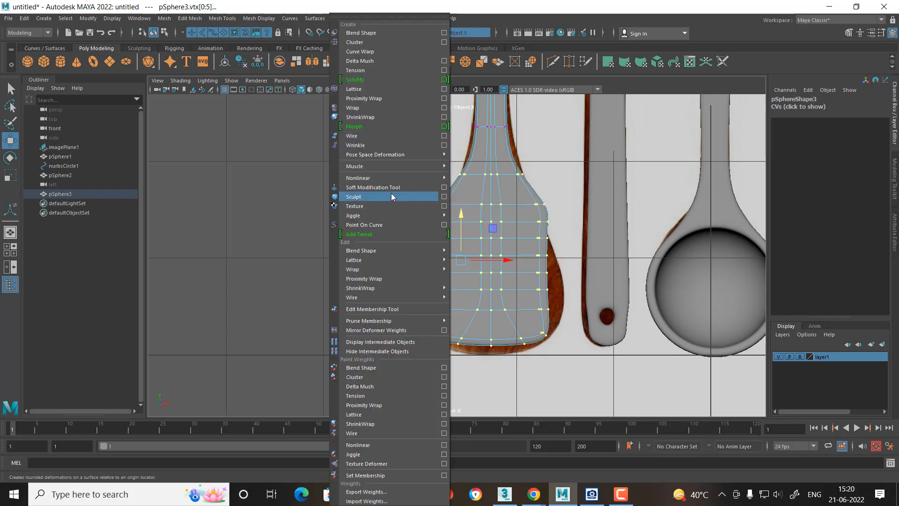
click(444, 89)
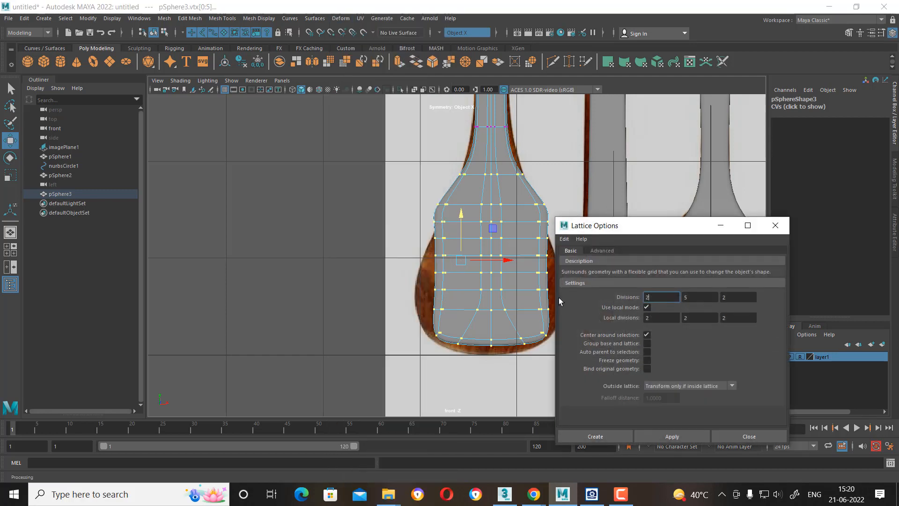
key(BackSpace)
text(3)
key(Tab)
text(3)
key(Tab)
click(600, 436)
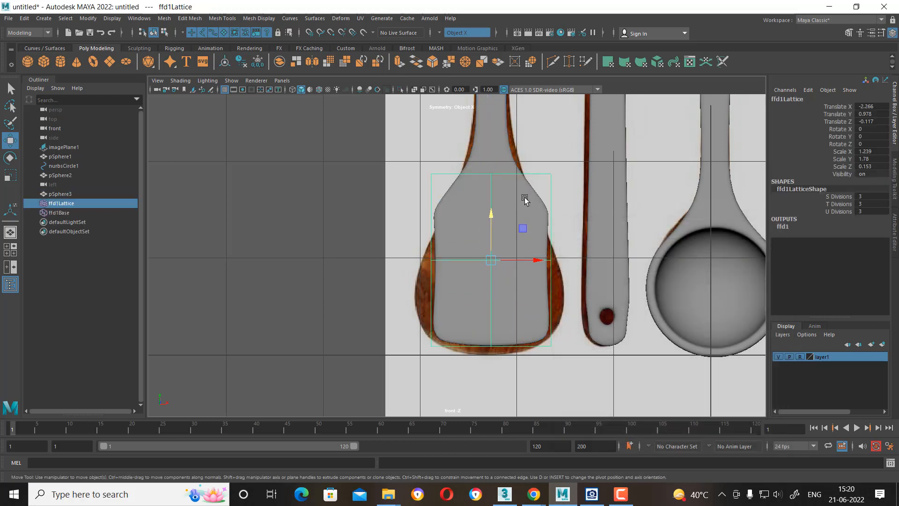
Move the lattice's bottom corner points and middle side points symmetrically outward to widen the head.
right_drag(544, 171, 543, 145)
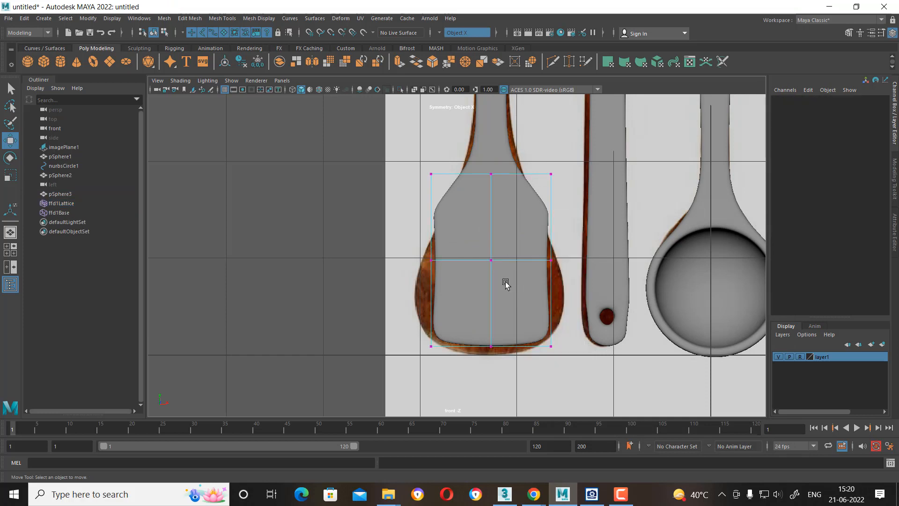
scroll(482, 299, up, 2)
drag(420, 301, 415, 306)
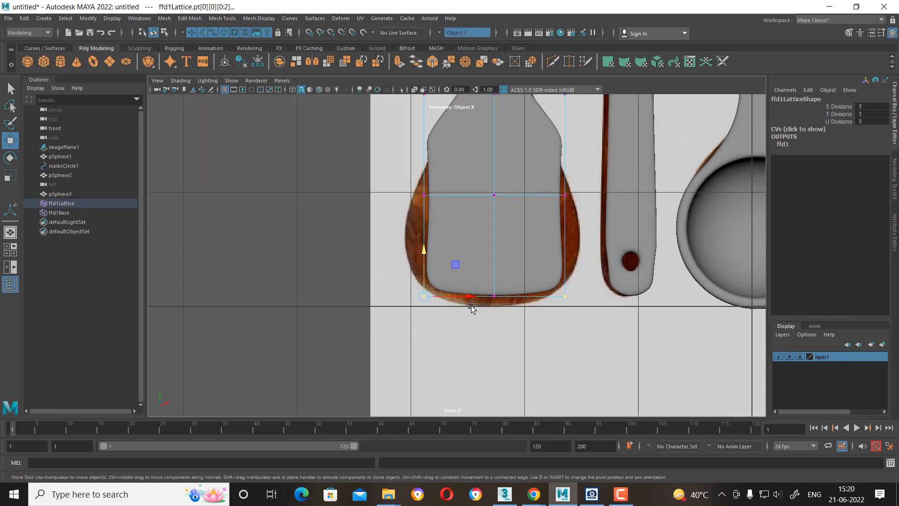
drag(468, 296, 447, 295)
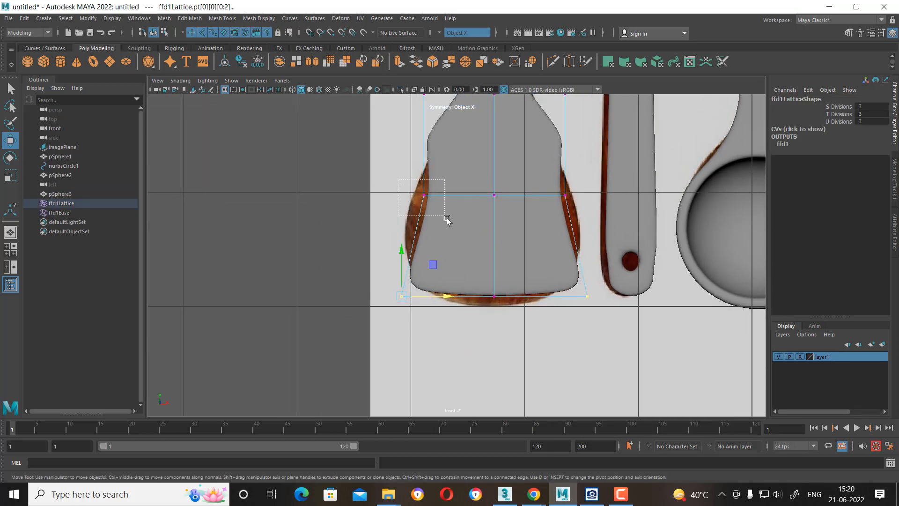
drag(440, 210, 415, 185)
drag(467, 197, 450, 200)
alt+middle_drag(451, 200, 449, 248)
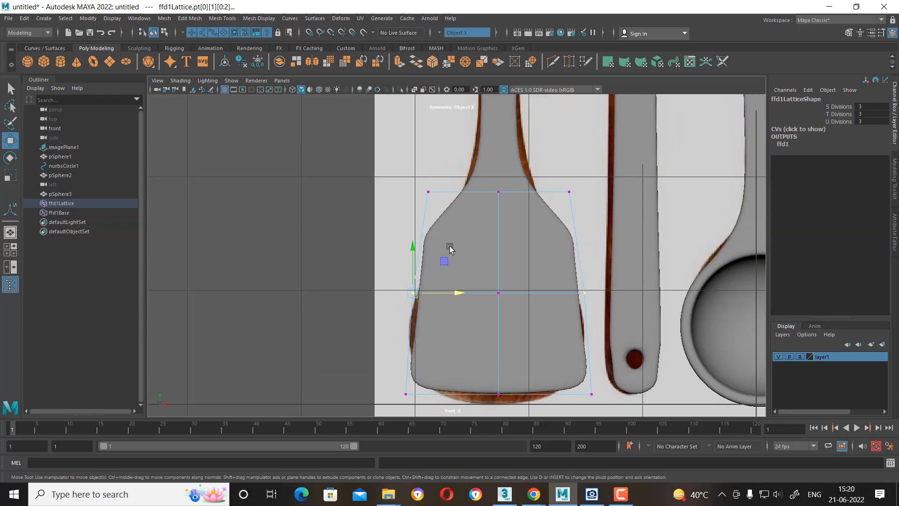
Pull the lattice's top corner points inward and up to taper the head, and its middle side points slightly outward.
click(428, 192)
drag(428, 193, 466, 179)
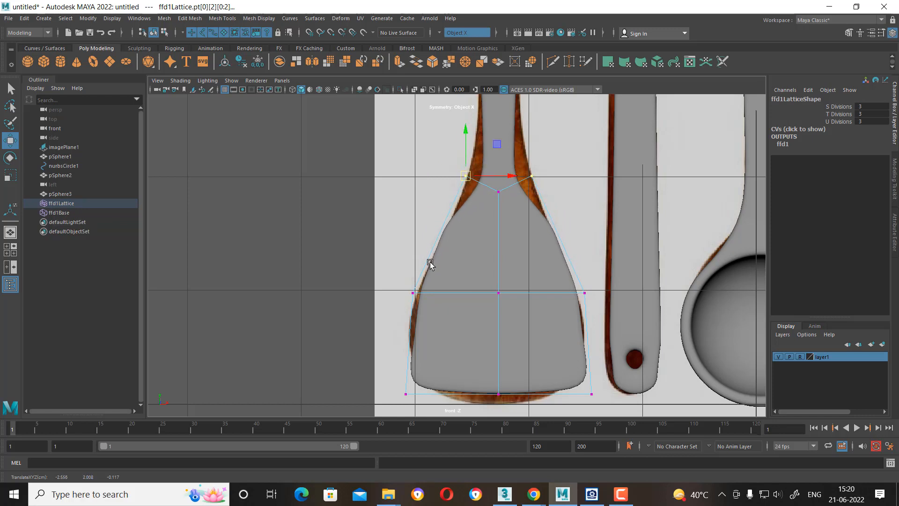
scroll(436, 295, up, 1)
drag(414, 291, 408, 299)
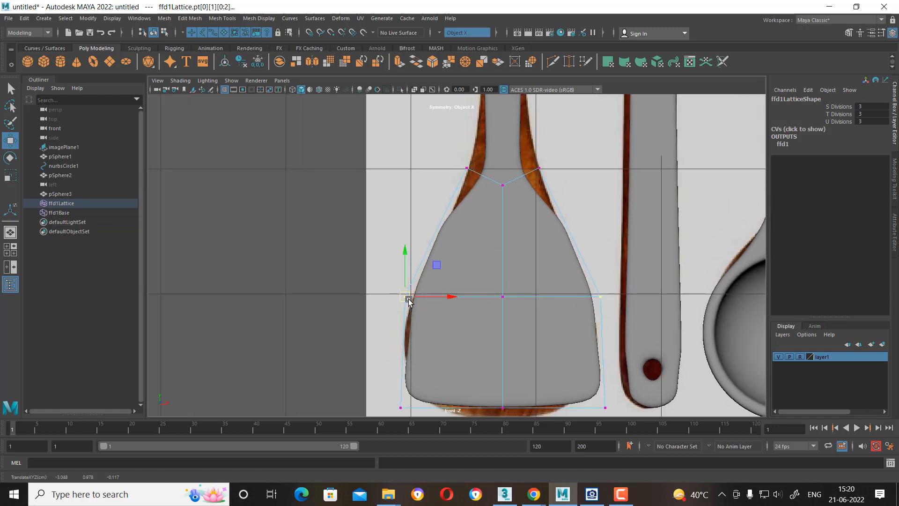
Bring the lattice's bottom corners inward and slightly down, and lower the bottom centre points to match the reference's rounded edge.
alt+middle_drag(452, 387, 451, 262)
scroll(452, 263, up, 2)
drag(370, 316, 410, 296)
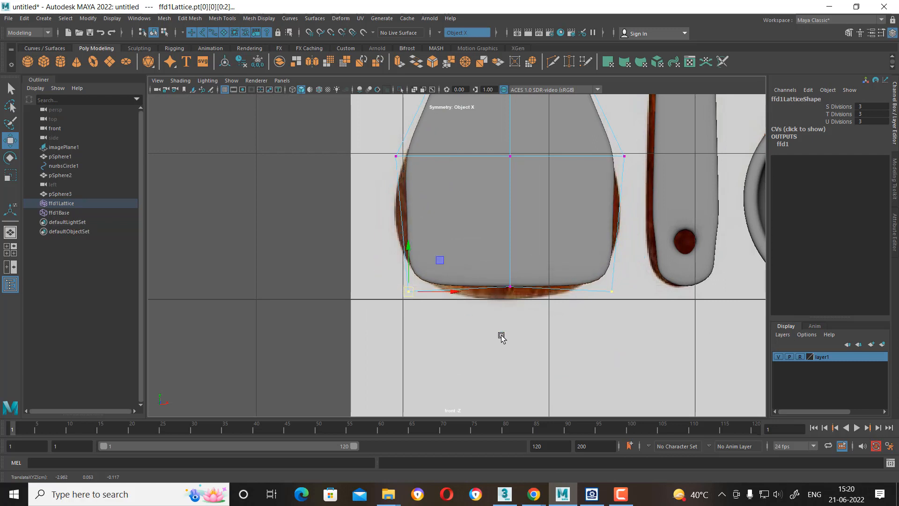
click(510, 286)
drag(512, 247, 513, 262)
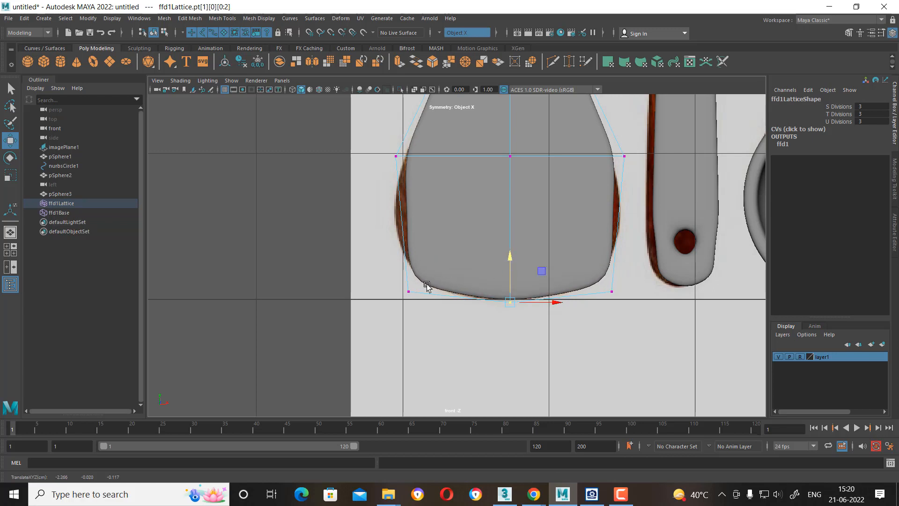
Move the lattice's middle side points down and outward to match the widest part of the reference head.
drag(379, 146, 433, 194)
drag(400, 161, 383, 201)
scroll(466, 271, down, 5)
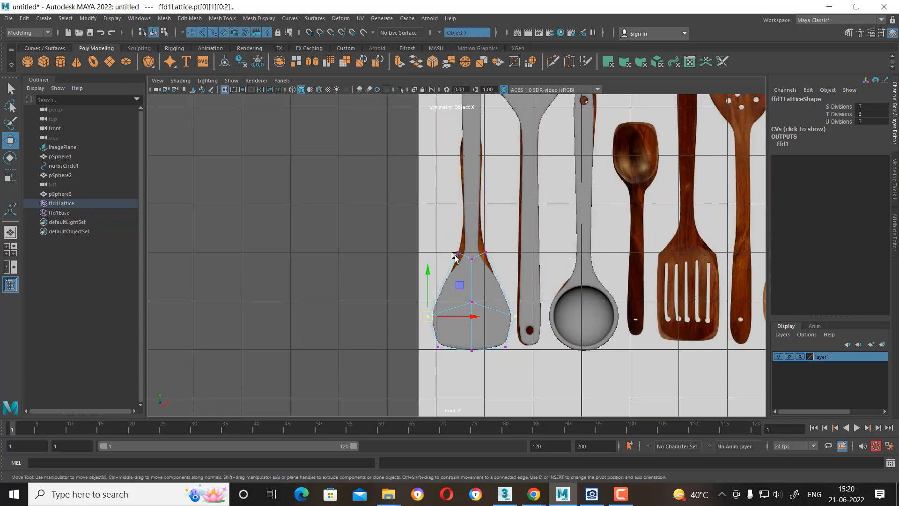
scroll(491, 288, up, 2)
scroll(482, 269, up, 1)
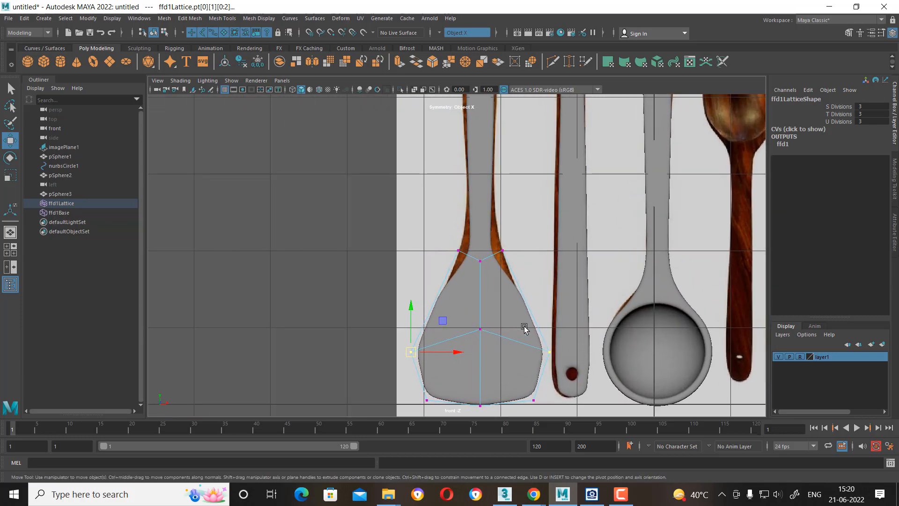
Shift the lattice's middle centre points in depth in the perspective view to shape the head's curvature.
alt+drag(487, 290, 449, 316)
key(space)
scroll(354, 321, up, 4)
scroll(355, 321, up, 2)
right_drag(418, 326, 422, 302)
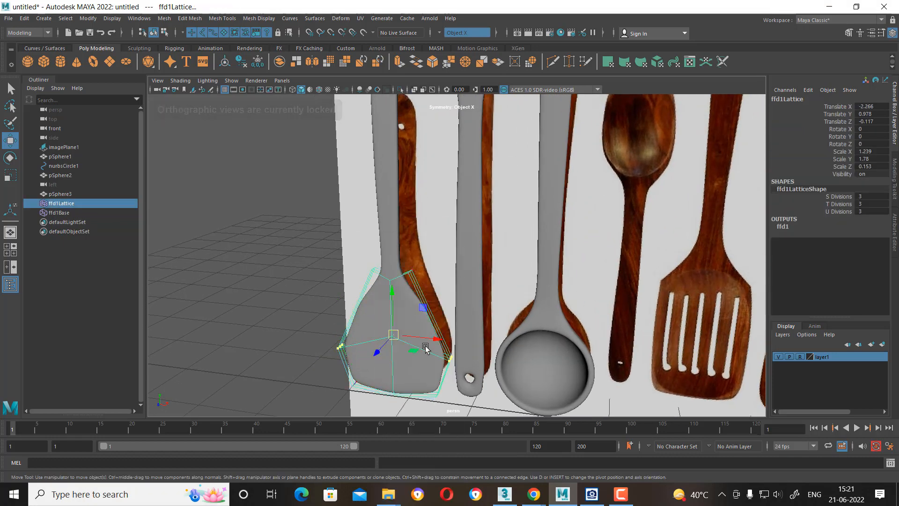
alt+drag(419, 349, 483, 349)
alt+middle_drag(421, 348, 505, 227)
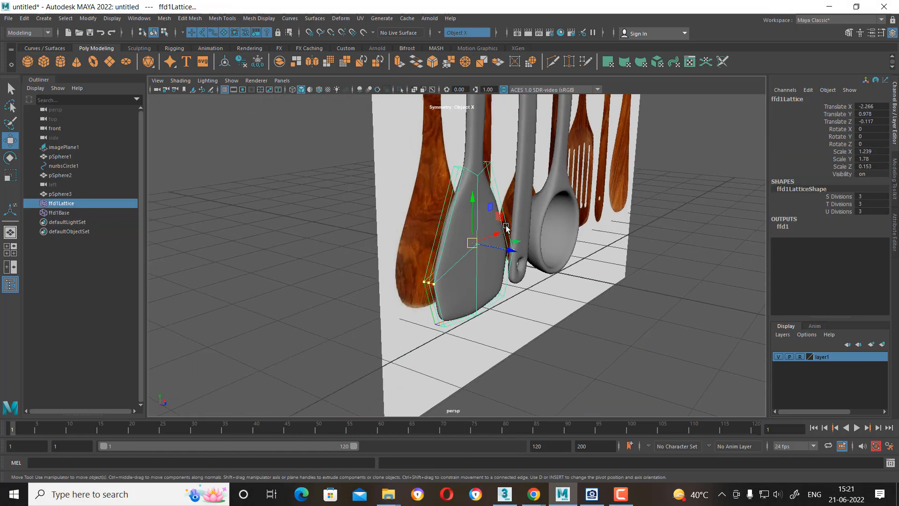
alt+drag(506, 228, 711, 345)
right_drag(694, 266, 686, 215)
scroll(521, 331, up, 2)
drag(469, 263, 469, 263)
alt+drag(469, 264, 516, 288)
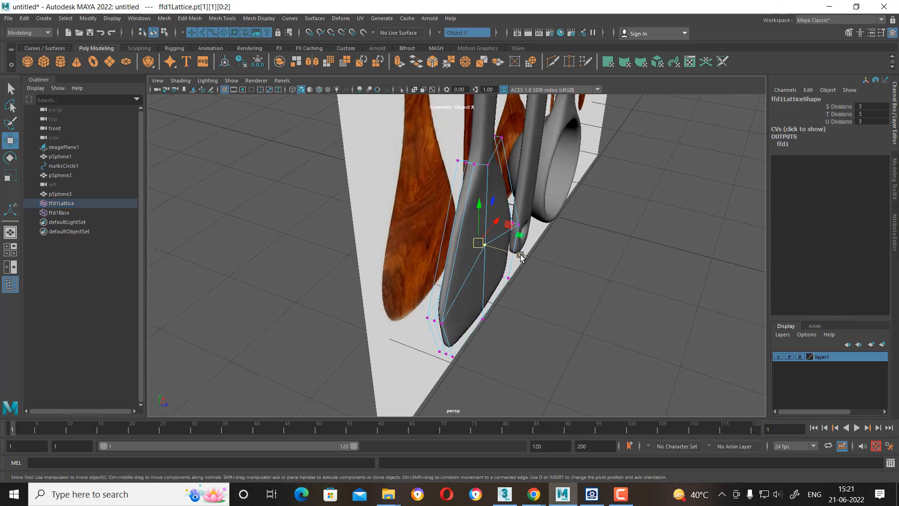
drag(518, 256, 406, 243)
Return to object mode and delete the history of the spatula copy and its lattice to bake the deformation.
right_drag(451, 194, 404, 206)
drag(181, 252, 315, 309)
click(487, 304)
alt+drag(487, 304, 494, 333)
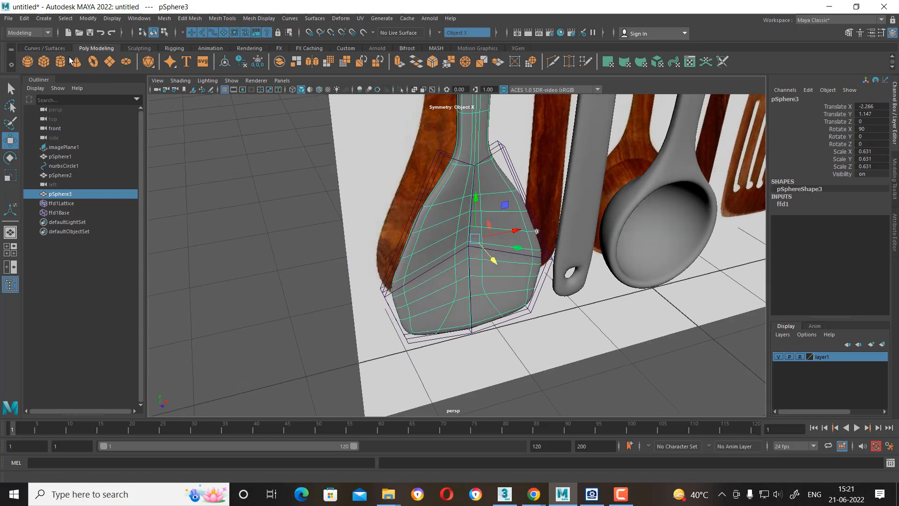
mouse_move(450, 209)
alt+mouse_down()
mouse_move(376, 139)
mouse_move(461, 201)
alt+mouse_up()
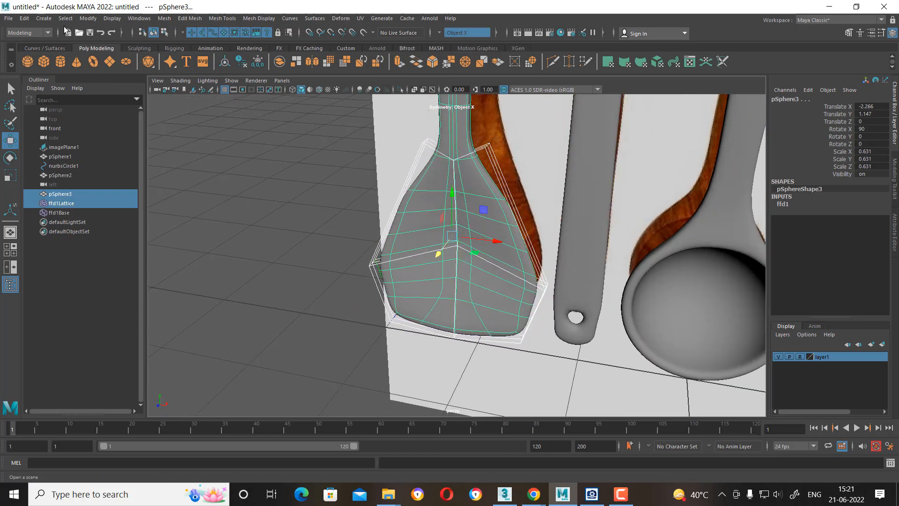
click(24, 18)
mouse_move(124, 129)
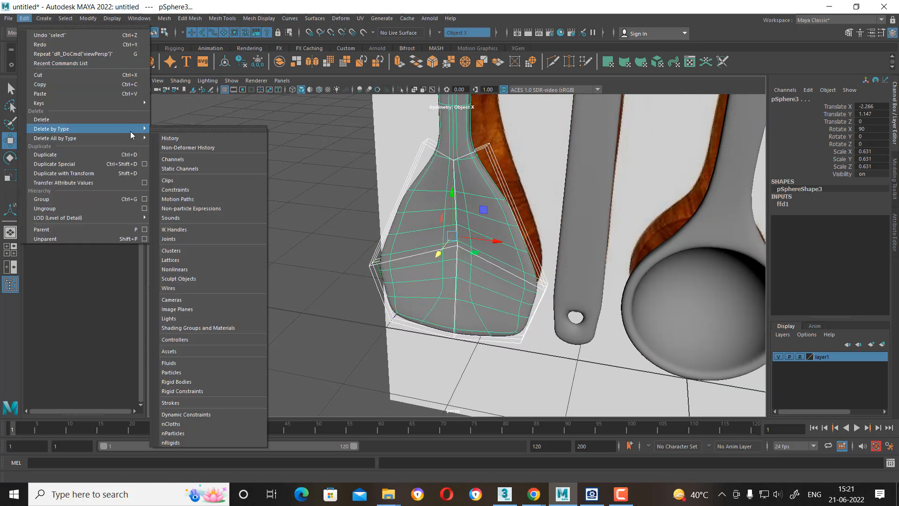
click(180, 133)
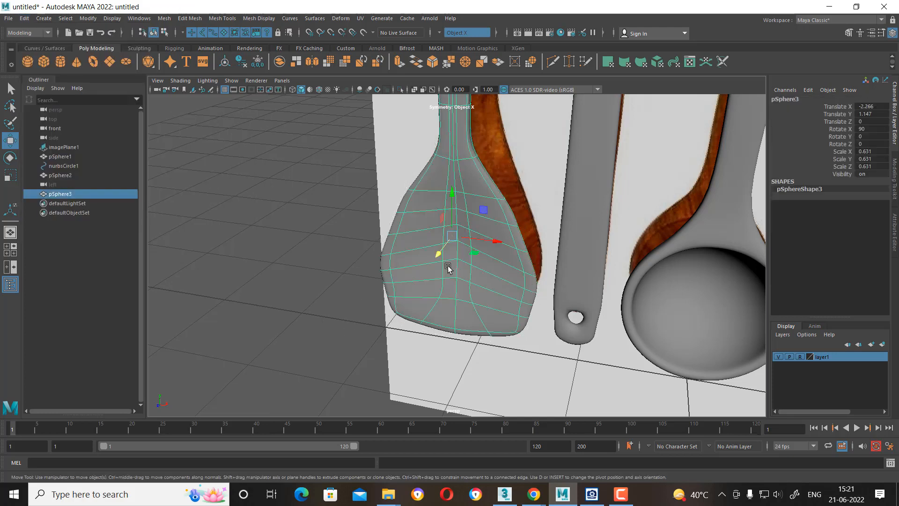
Average the inner vertices in the upper half of the wide spatula's head in the front view, and return to object mode in perspective.
scroll(474, 318, up, 5)
alt+drag(484, 298, 480, 211)
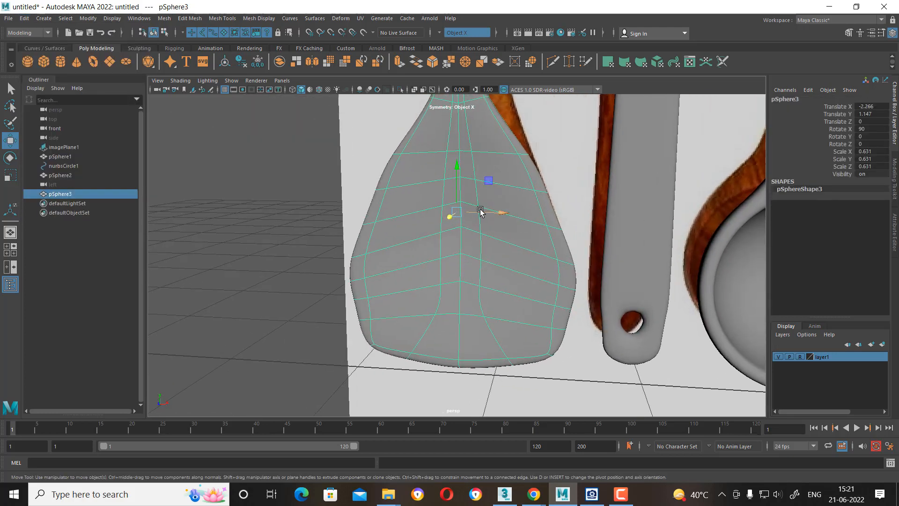
key(space)
drag(472, 162, 478, 216)
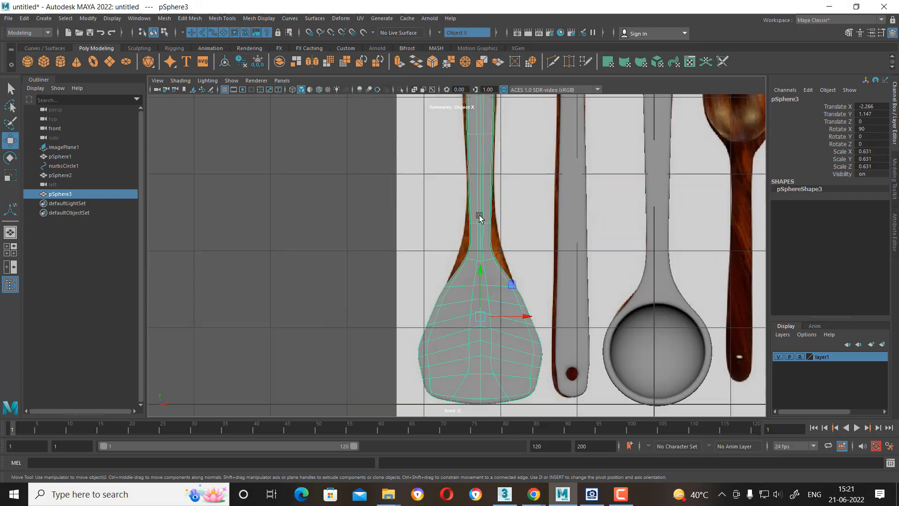
scroll(499, 268, up, 4)
right_drag(512, 201, 457, 187)
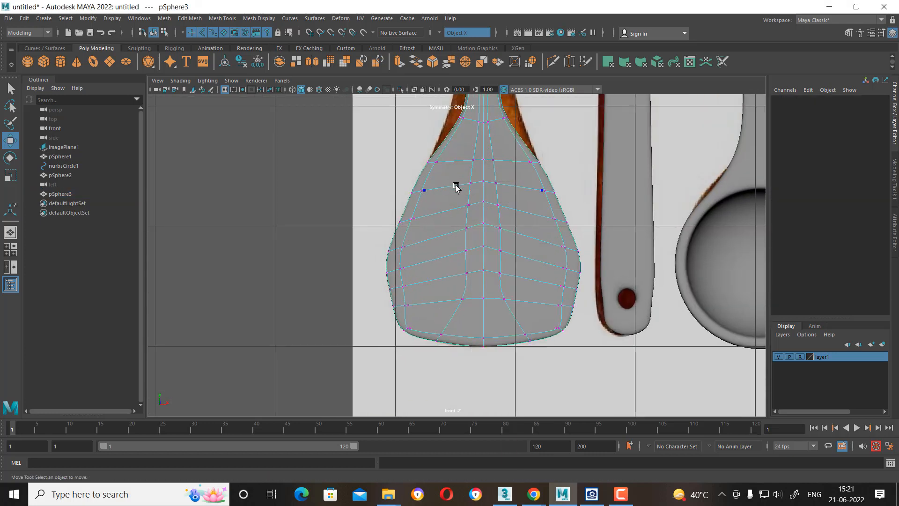
drag(457, 237, 516, 178)
right_click(494, 217)
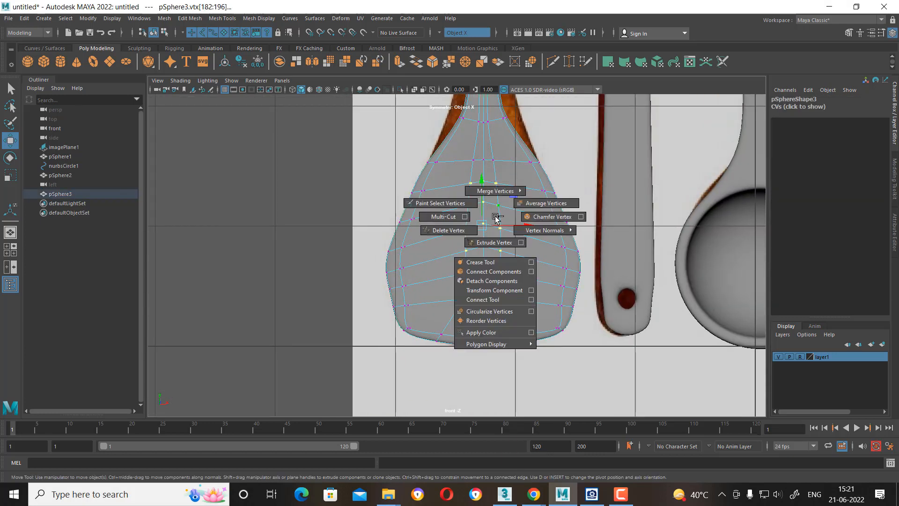
click(546, 203)
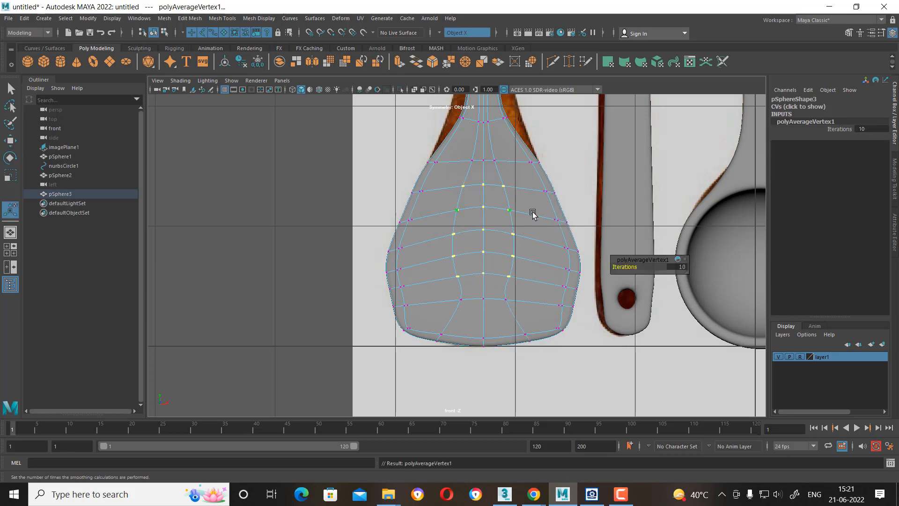
key(space)
drag(535, 249, 472, 219)
right_drag(472, 220, 518, 206)
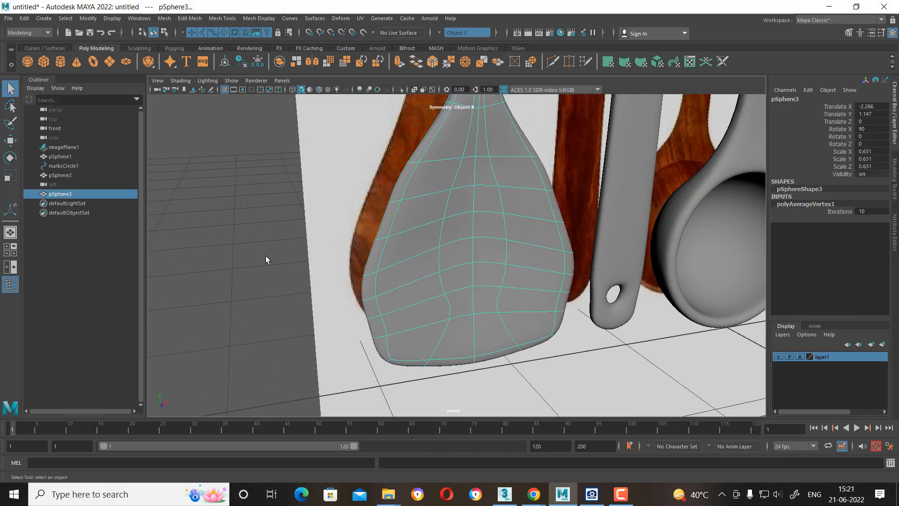
Average the central vertices near the top of the wide spatula's head and the inner rows below them, and return to object mode.
click(266, 256)
mouse_move(471, 284)
alt+right_down()
mouse_move(452, 238)
mouse_move(462, 290)
alt+right_up()
click(462, 276)
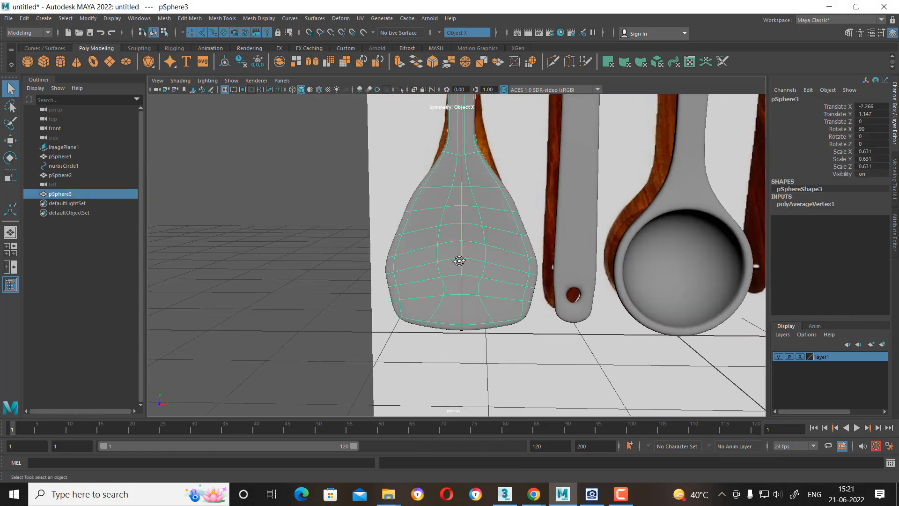
alt+right_drag(462, 257, 538, 179)
scroll(443, 183, up, 2)
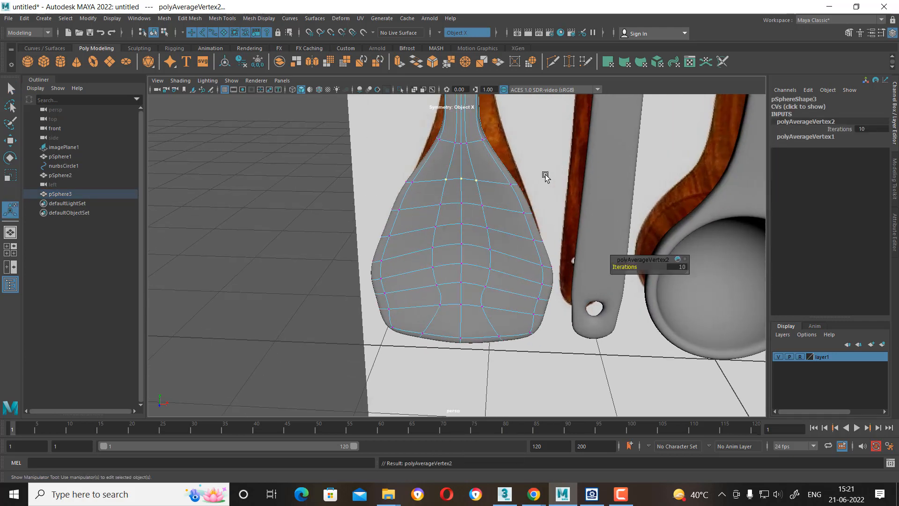
drag(437, 202, 418, 310)
key(g)
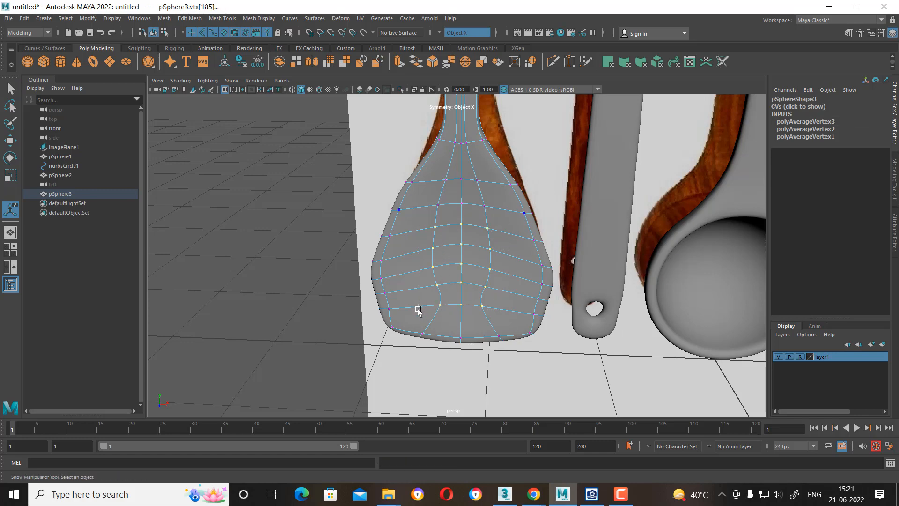
key(g)
right_drag(461, 244, 462, 201)
alt+drag(291, 249, 422, 221)
alt+right_drag(421, 220, 499, 274)
scroll(476, 288, down, 6)
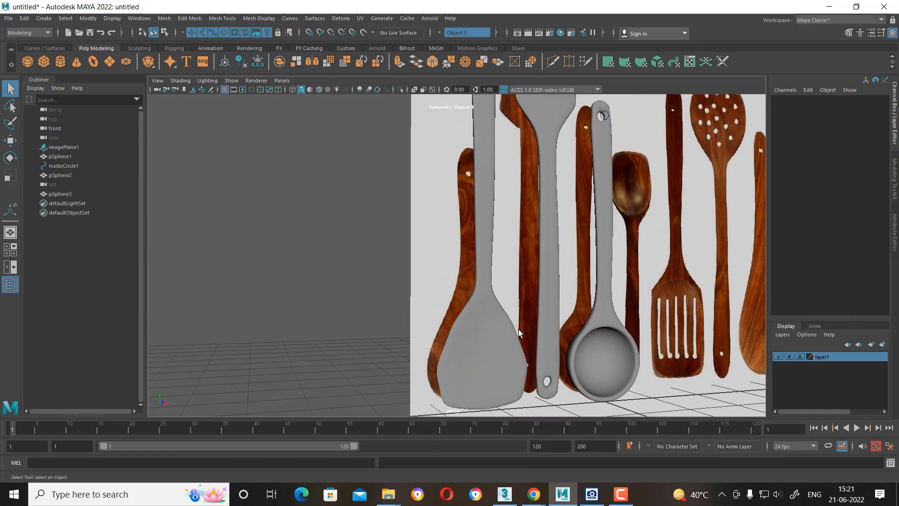
Switch to the front view and open the wide spatula for vertex editing.
key(space)
scroll(321, 351, up, 4)
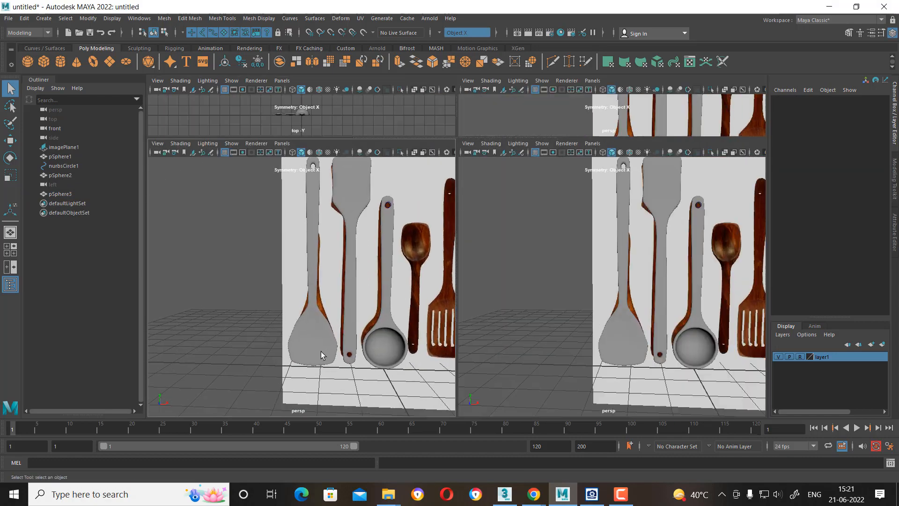
key(space)
key(space)
drag(514, 280, 518, 294)
scroll(461, 218, down, 4)
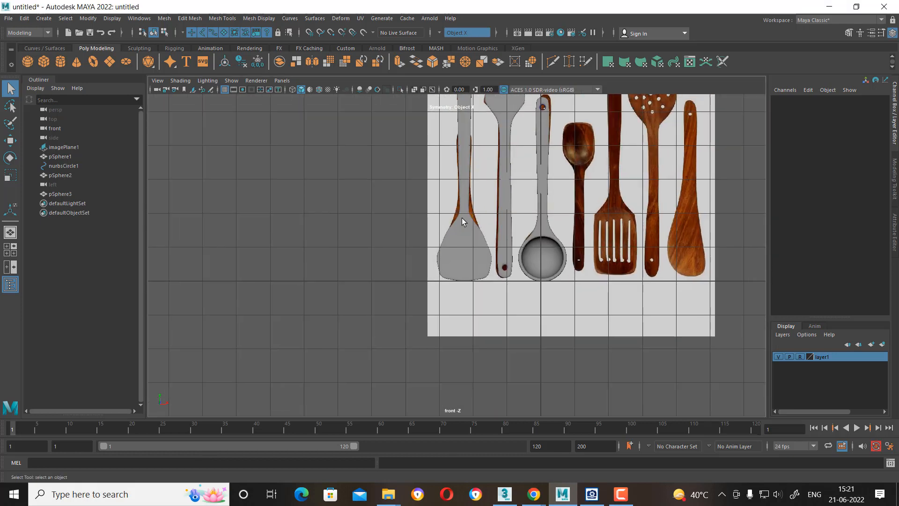
scroll(478, 276, up, 1)
click(478, 276)
scroll(466, 187, up, 3)
right_drag(465, 184, 390, 190)
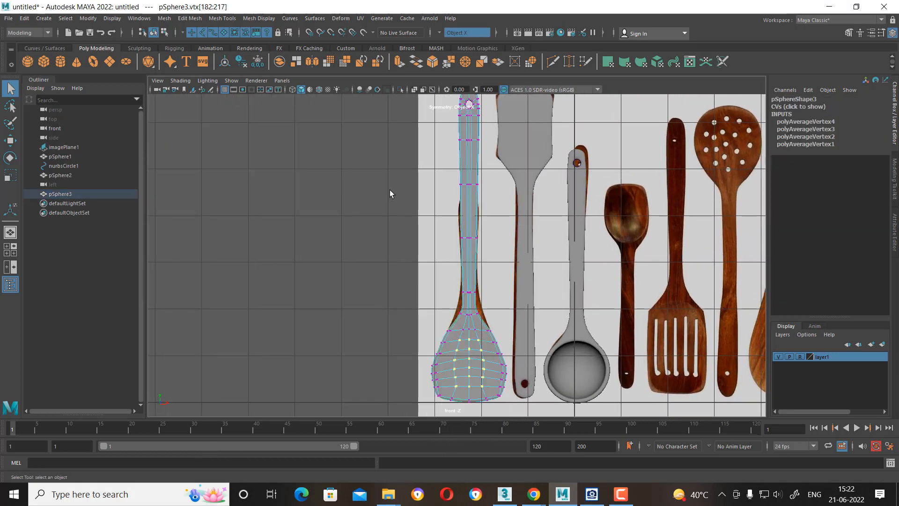
Lower the upper handle vertices, including the next row down, to shorten the wide spatula's handle to the reference length.
alt+middle_drag(435, 113, 431, 192)
drag(476, 266, 477, 269)
scroll(485, 279, up, 1)
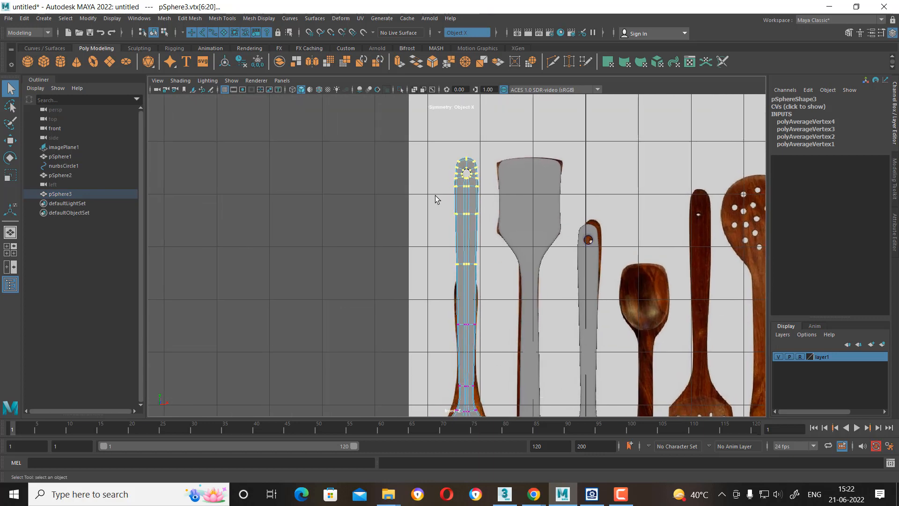
key(w)
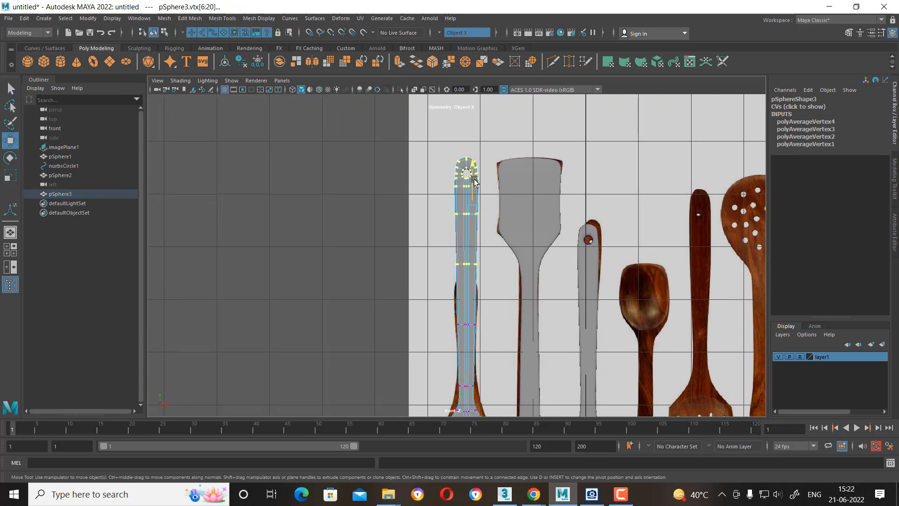
drag(476, 166, 476, 226)
alt+middle_drag(475, 257, 423, 118)
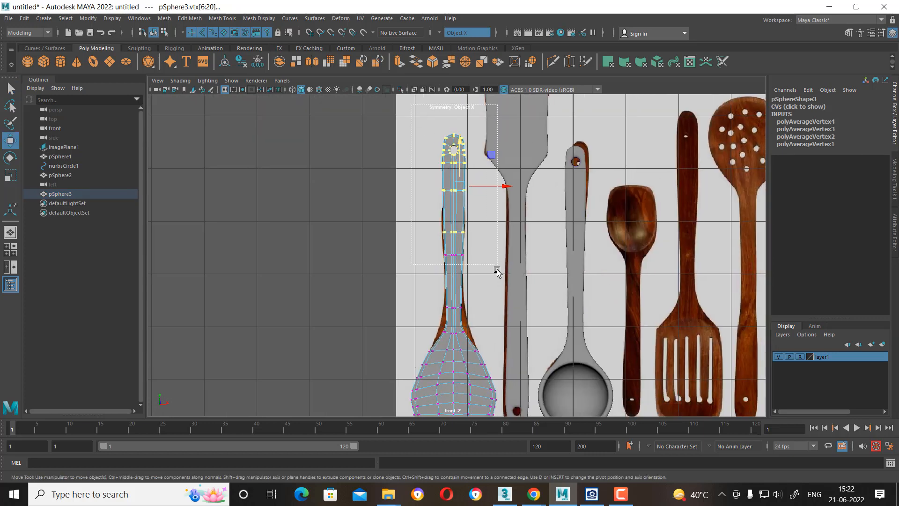
drag(461, 151, 464, 210)
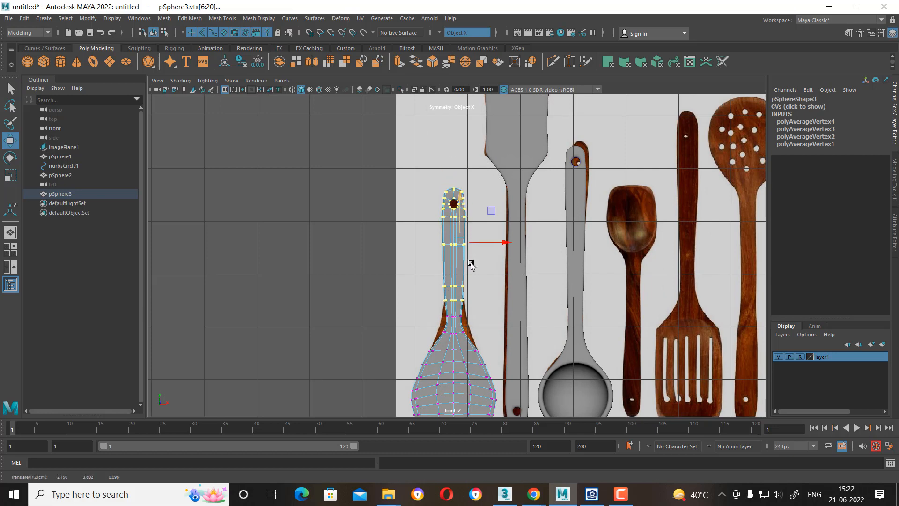
Try to widen the neck's vertex row above the wide spatula's head by scaling it, and undo the scale.
alt+middle_drag(472, 263, 482, 158)
alt+right_drag(482, 158, 510, 206)
alt+middle_drag(510, 206, 497, 257)
scroll(482, 174, up, 2)
drag(419, 194, 537, 217)
key(r)
key(ctrl+z)
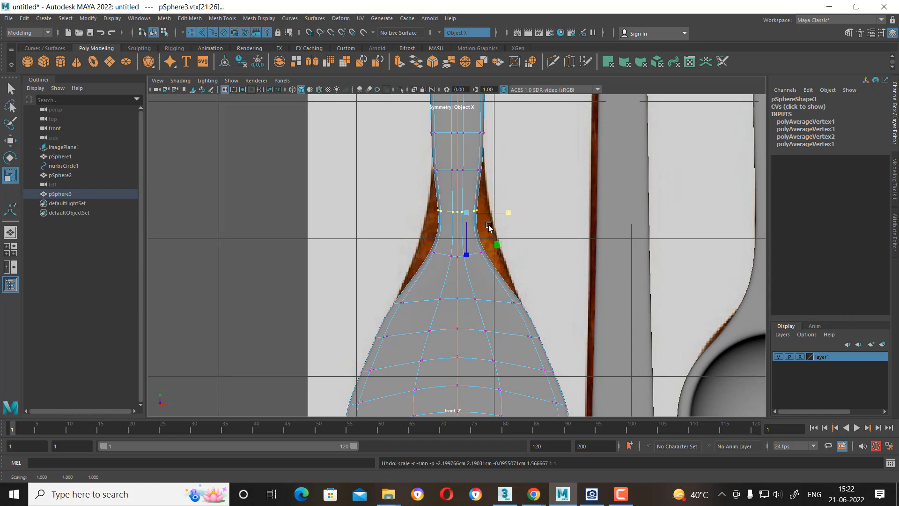
Turn symmetry off in the Scale tool's settings.
click(871, 33)
click(880, 35)
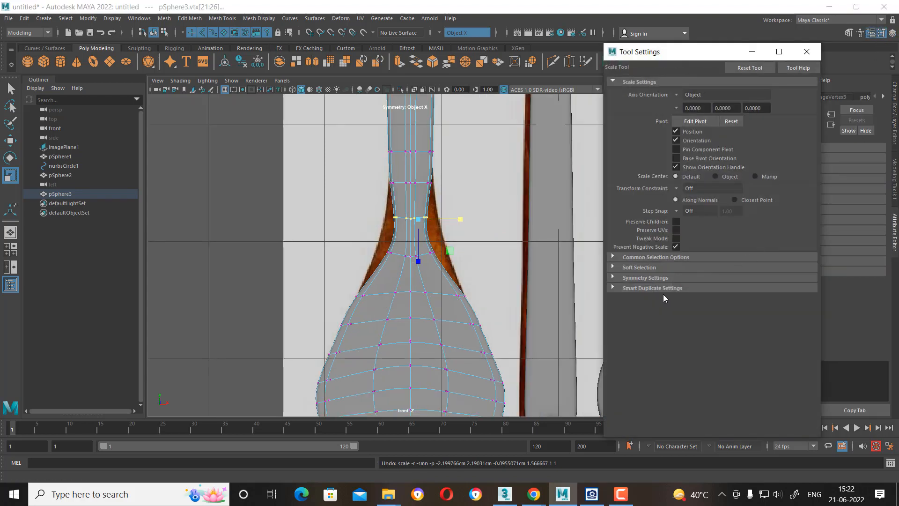
click(639, 277)
click(678, 289)
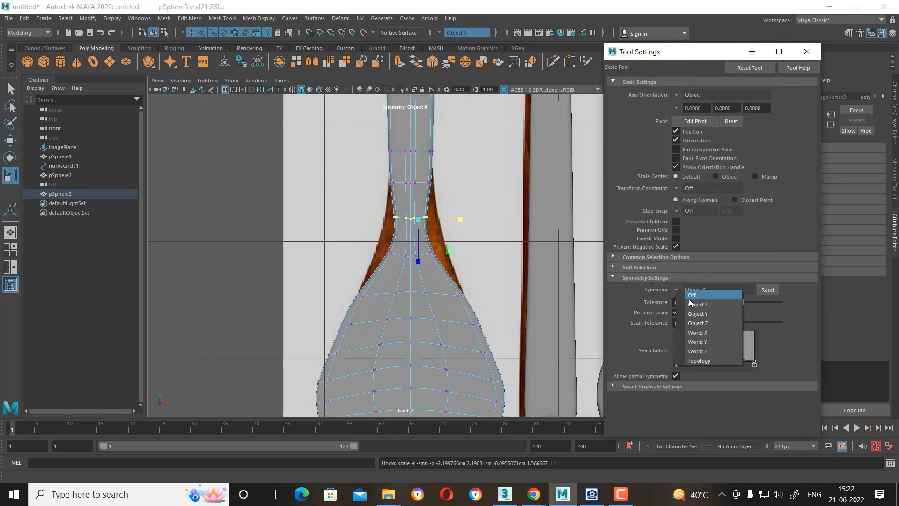
click(688, 292)
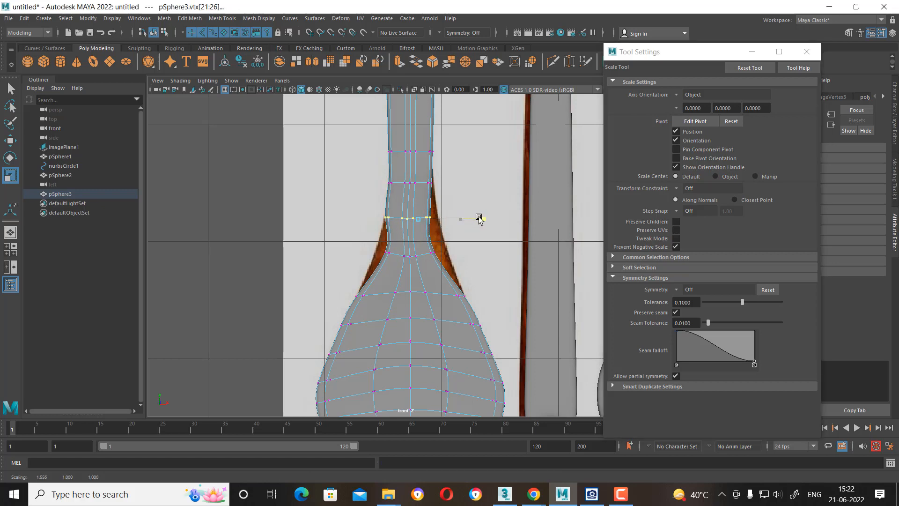
Scale the neck's vertex row and the row just below it wider to match the flared edges in the reference.
click(486, 235)
drag(466, 202, 380, 228)
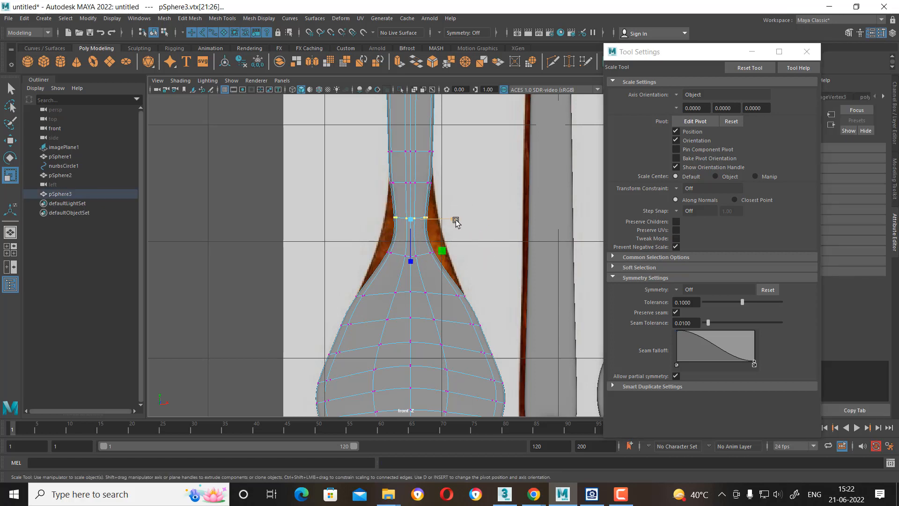
drag(457, 220, 482, 217)
drag(370, 245, 468, 261)
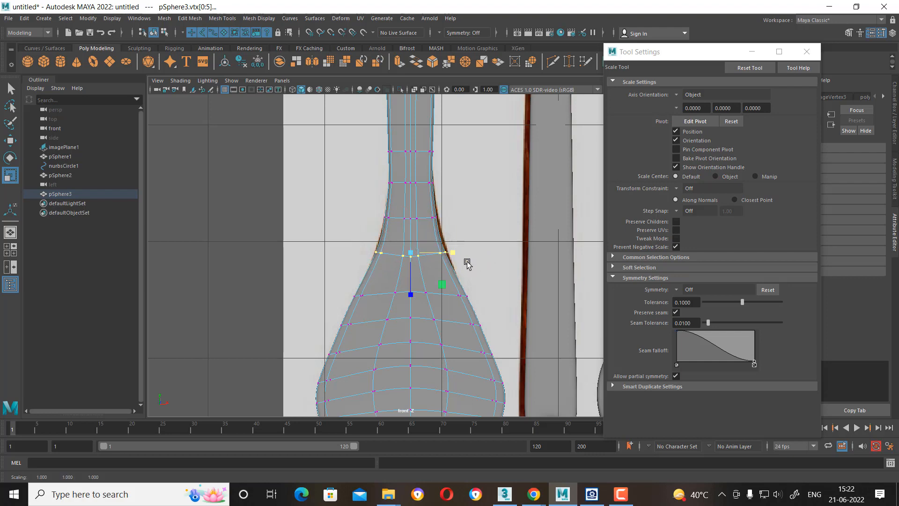
Close the tool settings and return to object mode with the wide spatula deselected.
scroll(451, 254, down, 2)
click(806, 52)
scroll(504, 242, down, 5)
alt+middle_drag(489, 241, 445, 253)
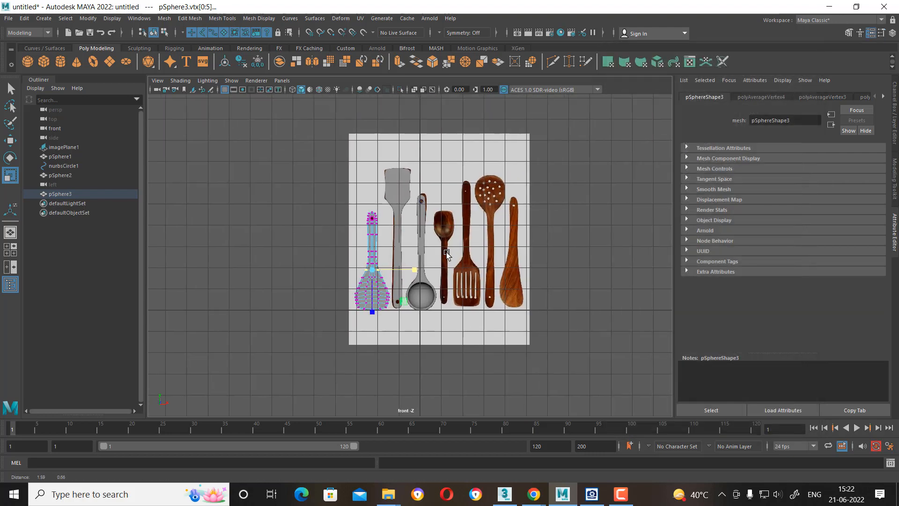
scroll(443, 291, up, 2)
right_drag(412, 304, 442, 294)
click(443, 294)
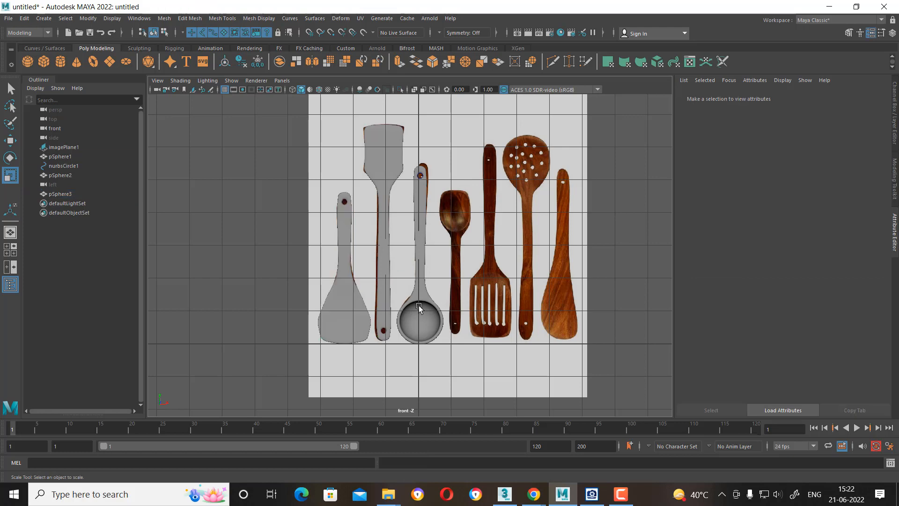
click(423, 304)
key(w)
scroll(472, 324, up, 1)
scroll(472, 324, up, 1)
alt+middle_drag(474, 255, 443, 271)
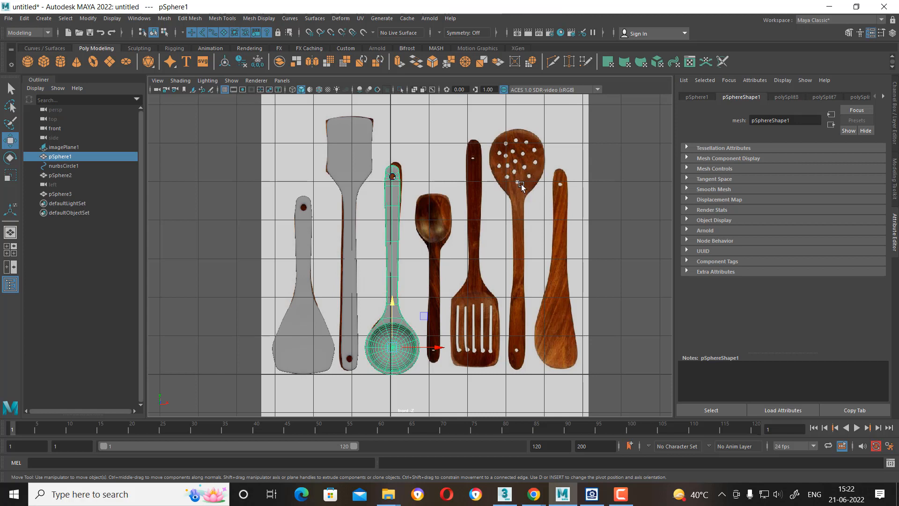
Duplicate the flat spatula, rotate the copy roughly, and move it across above the slotted spatula in the reference.
click(358, 156)
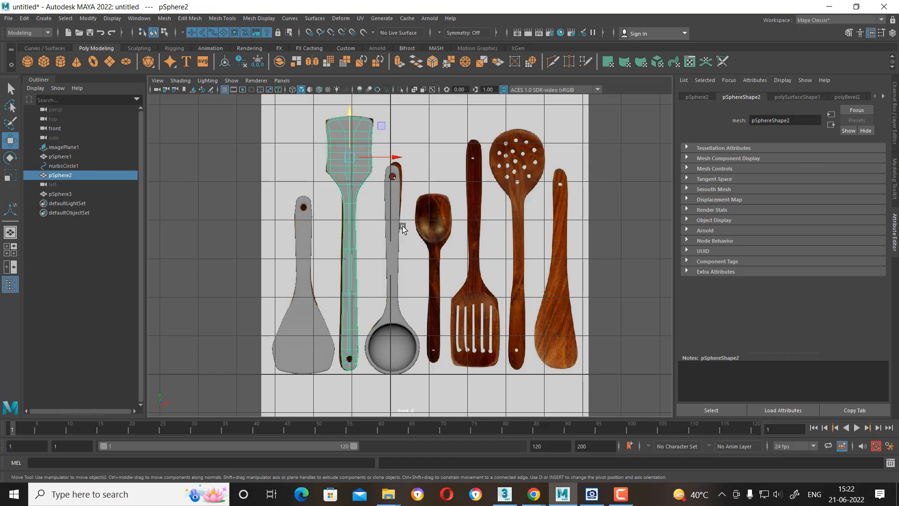
key(e)
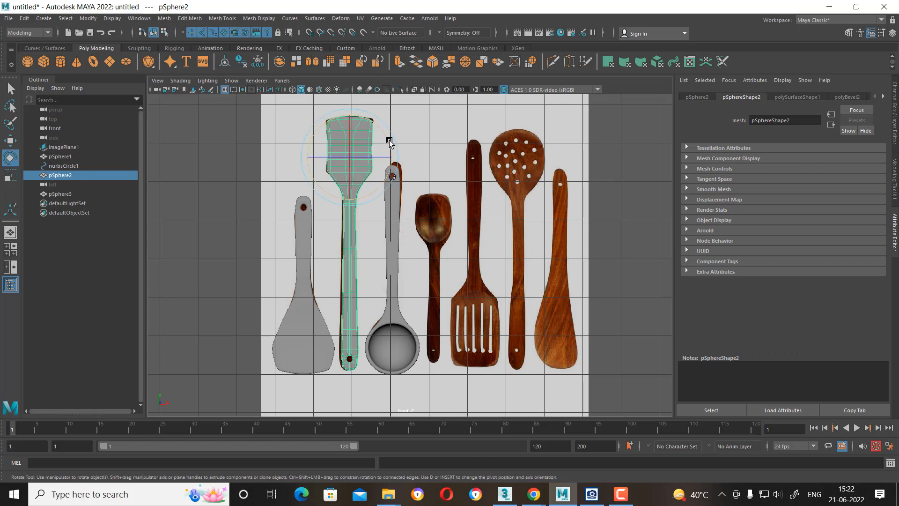
key(ctrl+d)
drag(387, 137, 410, 434)
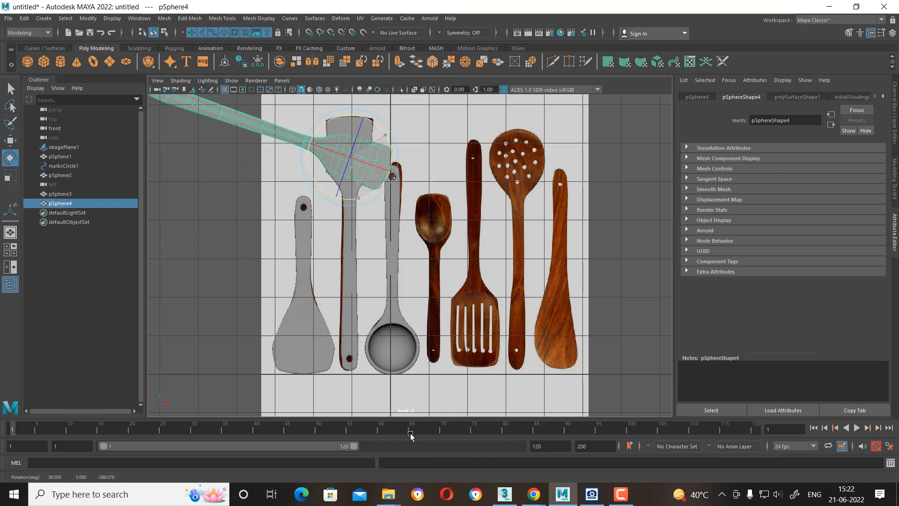
key(w)
drag(357, 160, 497, 156)
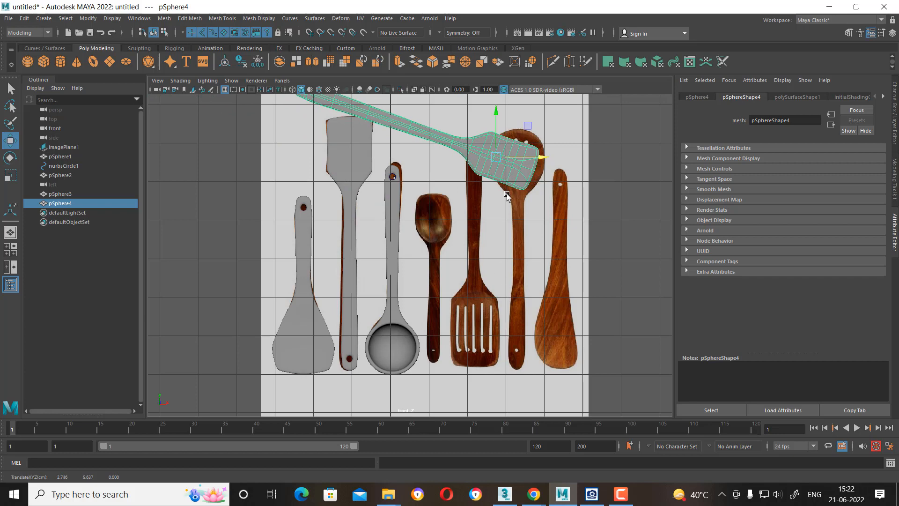
alt+middle_drag(498, 157, 472, 231)
Try 180 for the copy's Rotate Z and settle on 0 so its head points downward.
click(892, 33)
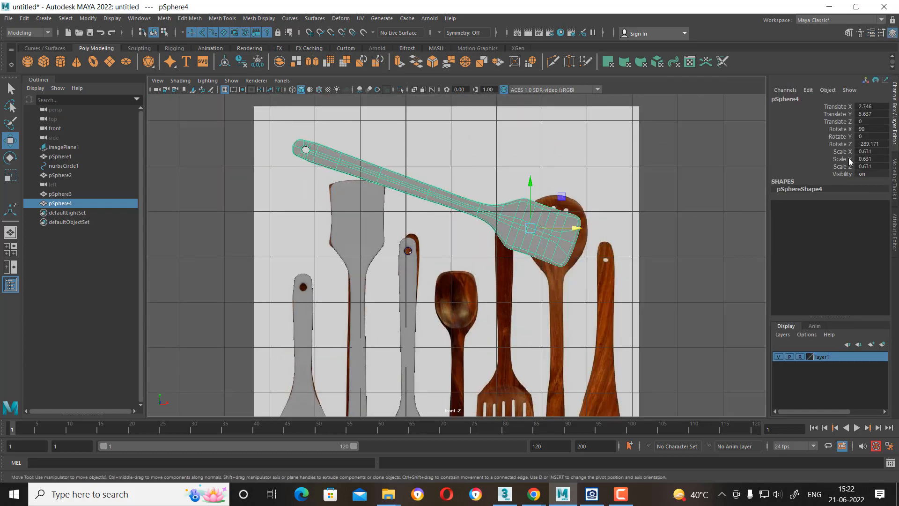
double_click(871, 144)
text(180)
key(Return)
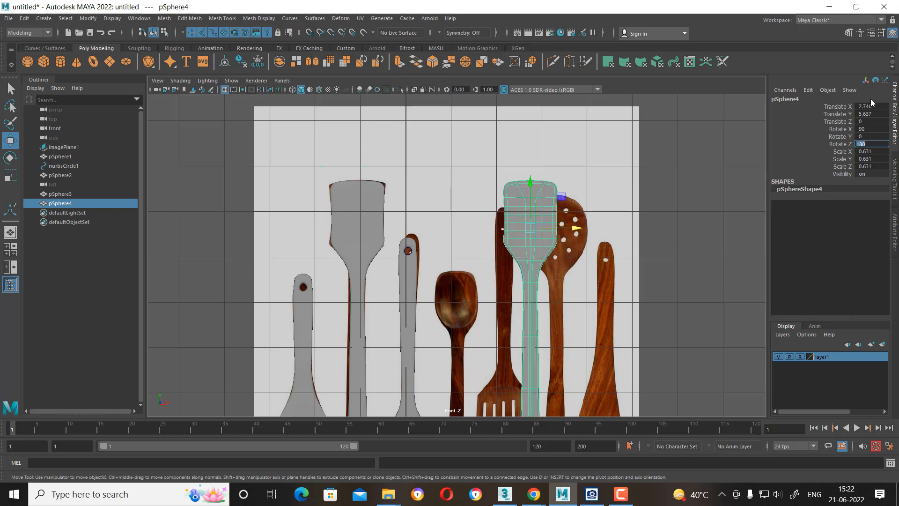
text(0)
key(Return)
Move the copy over the slotted spatula in the reference, to about Translate X 2.188 and Translate Y 1.299.
alt+middle_drag(518, 260, 484, 179)
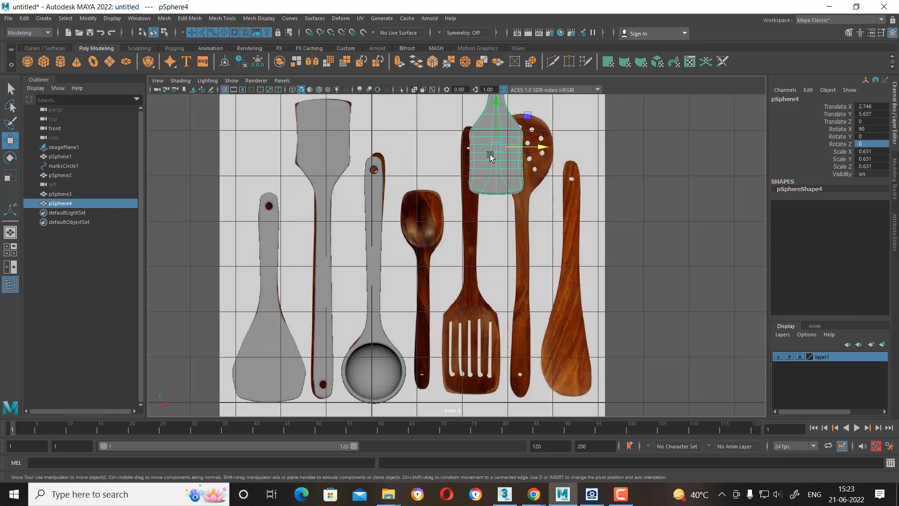
drag(500, 149, 477, 346)
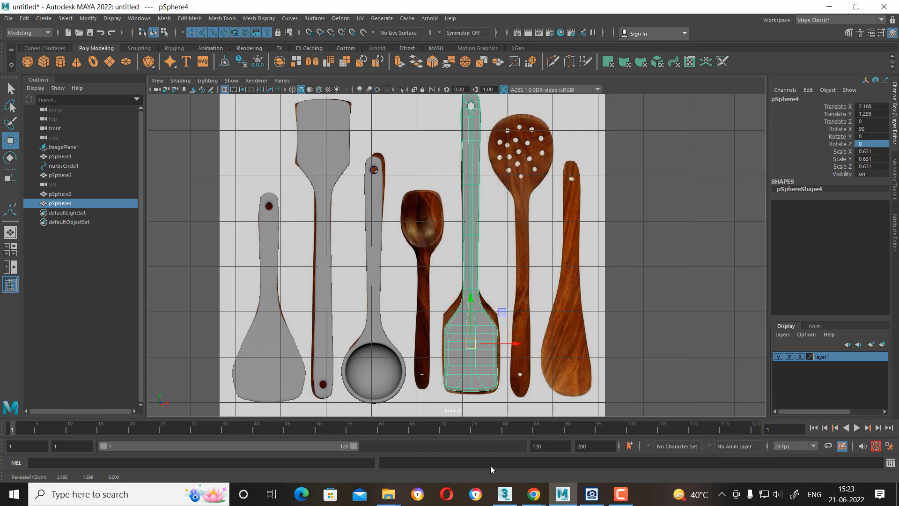
click(621, 494)
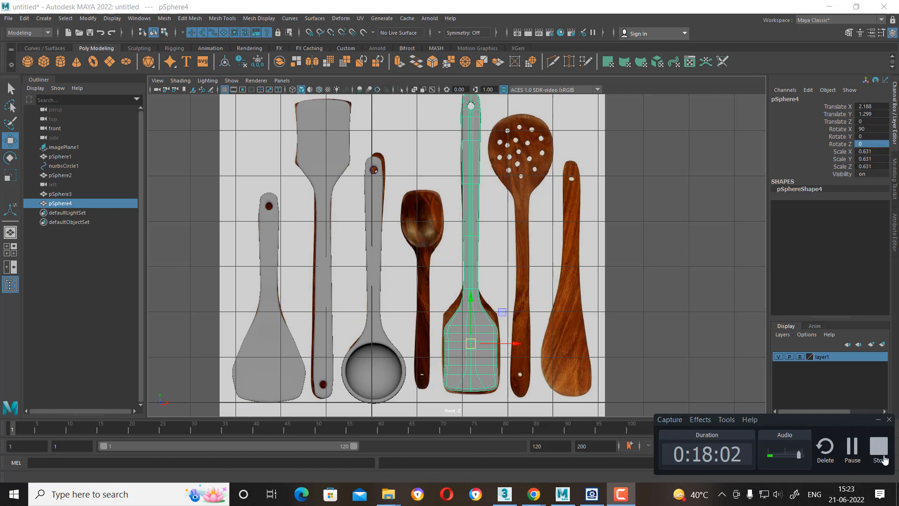
Compare the copied spatula's outline with the slotted spatula in the reference along its head and handle.
click(855, 453)
scroll(514, 211, down, 4)
alt+middle_drag(514, 211, 507, 153)
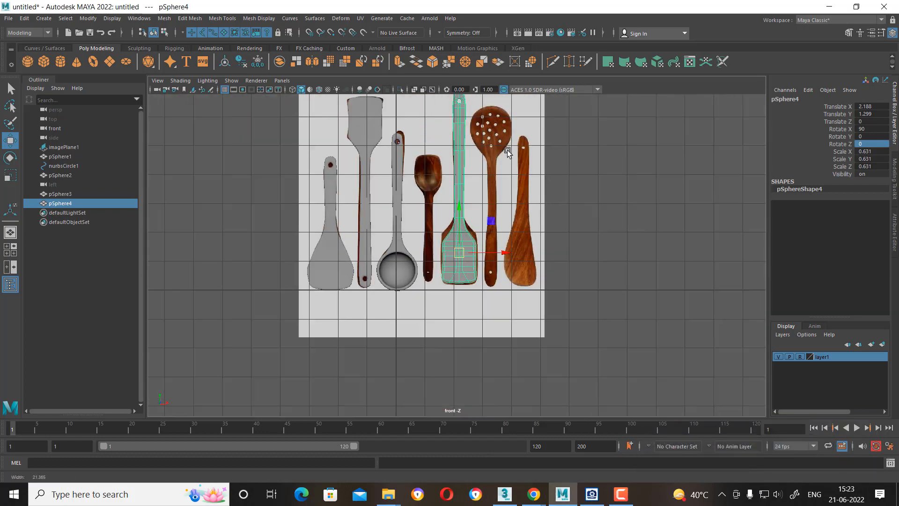
scroll(515, 286, up, 8)
alt+middle_drag(487, 218, 505, 257)
scroll(505, 276, up, 1)
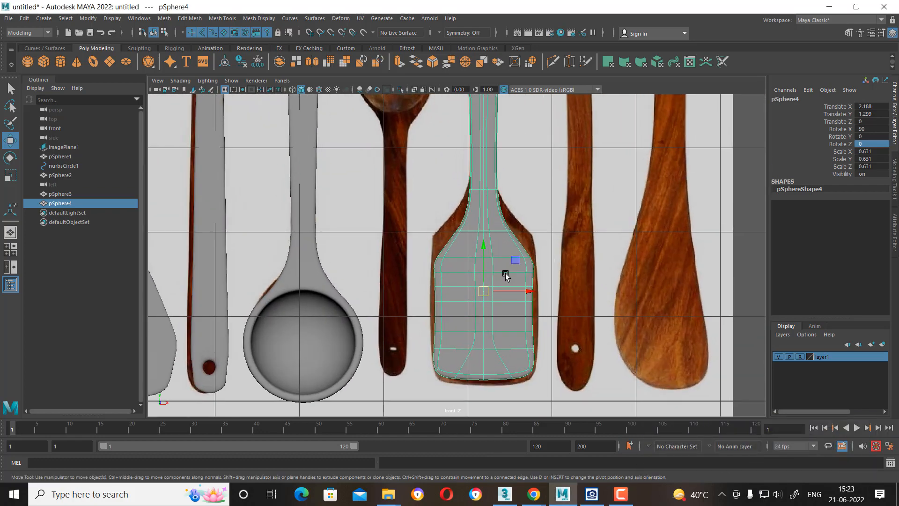
scroll(509, 296, down, 5)
scroll(485, 317, up, 4)
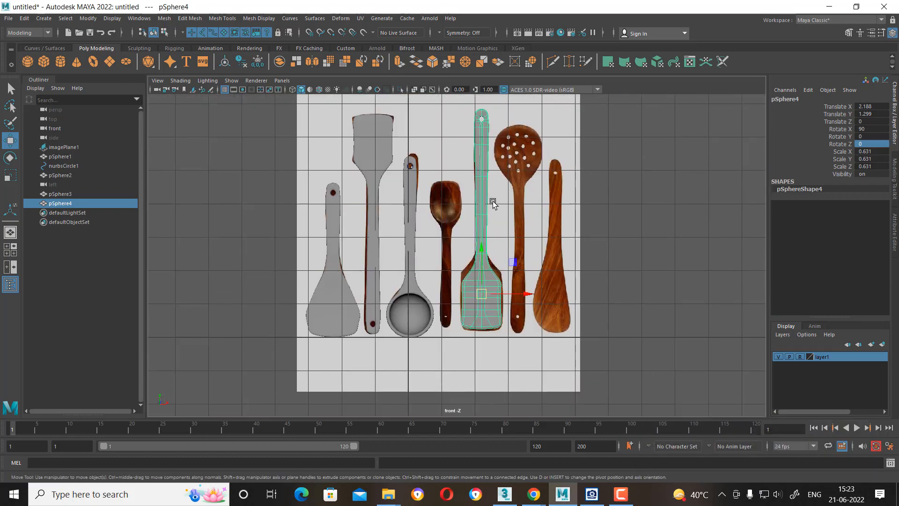
scroll(562, 350, up, 1)
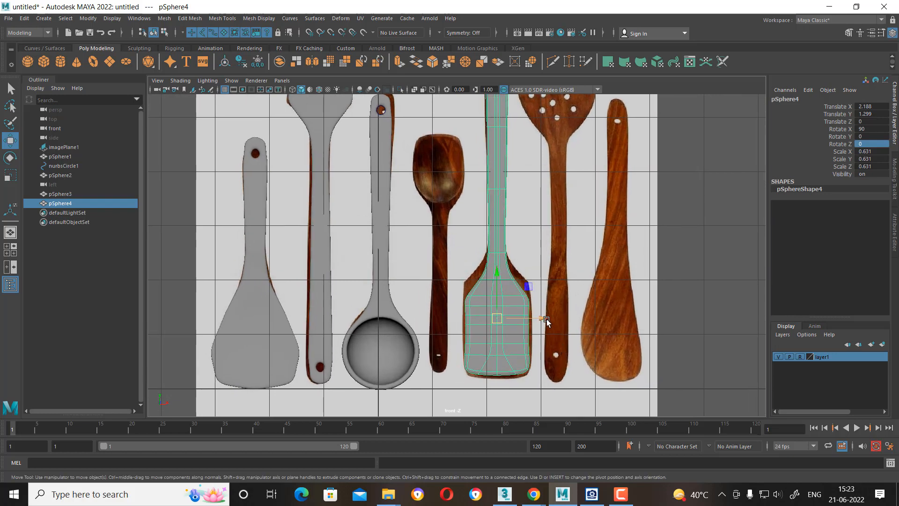
mouse_move(544, 320)
mouse_down()
mouse_move(597, 317)
mouse_move(547, 315)
mouse_up()
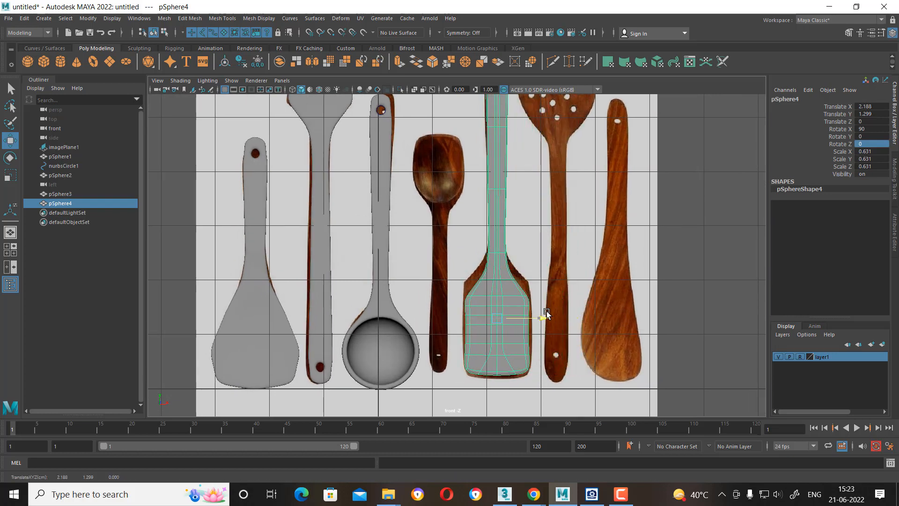
scroll(547, 313, up, 4)
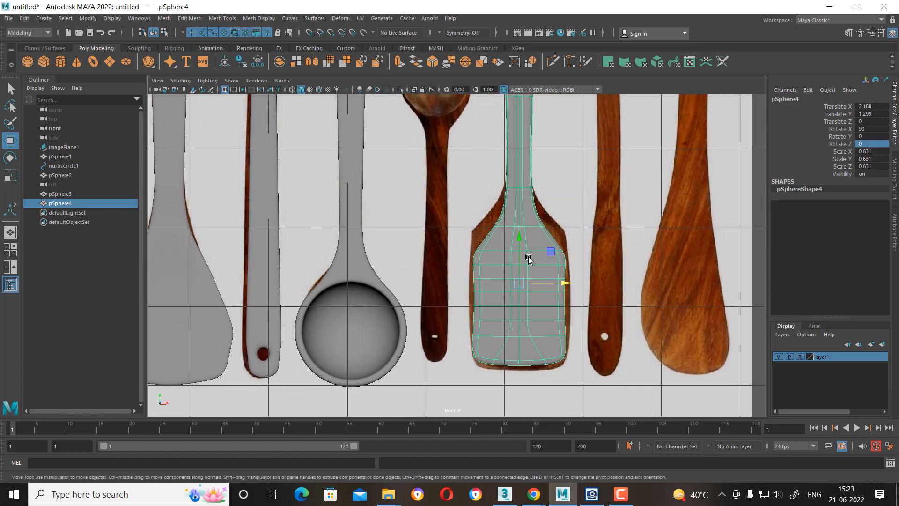
right_drag(526, 238, 497, 241)
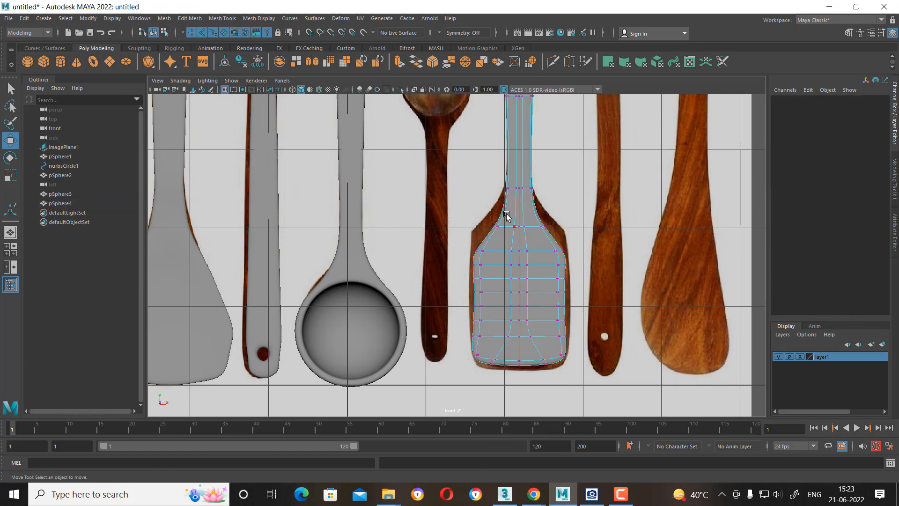
scroll(529, 251, down, 6)
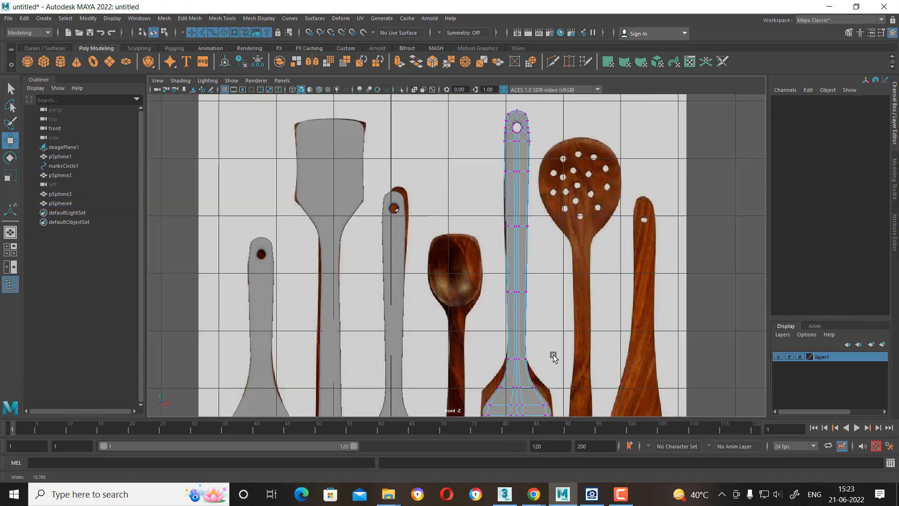
key(F8)
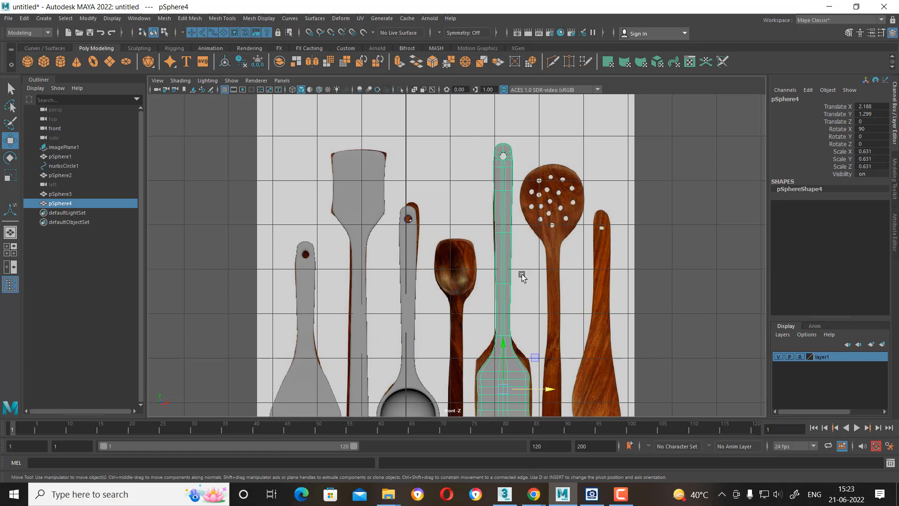
Move the copy to about Translate X 2.178 and Translate Y 1.562, aligning its shoulders with the slotted spatula's.
alt+middle_drag(532, 309, 541, 230)
mouse_move(557, 310)
mouse_down()
mouse_move(586, 308)
mouse_move(559, 300)
mouse_up()
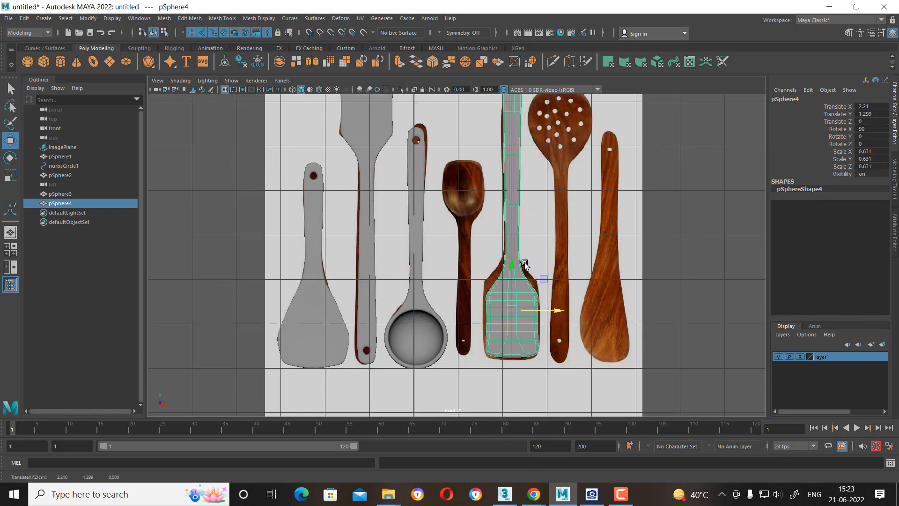
drag(512, 263, 513, 252)
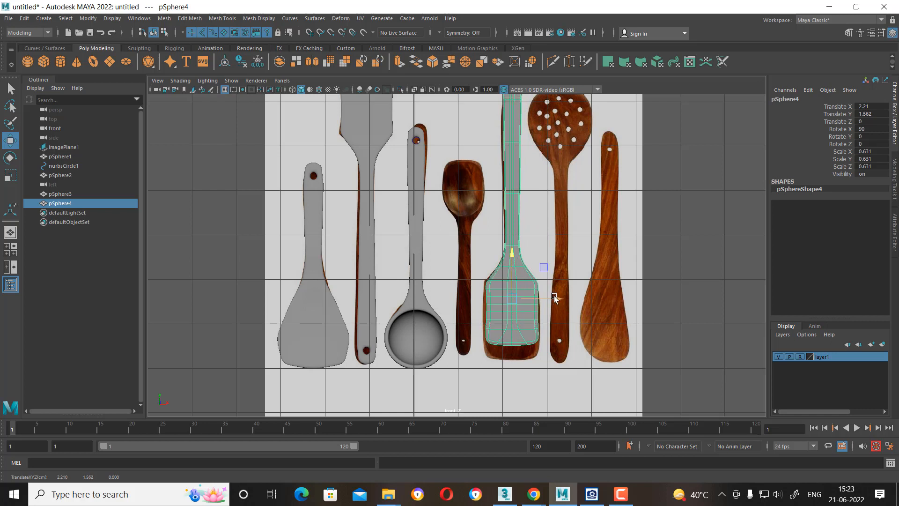
drag(554, 298, 554, 299)
Select the vertices of the copy's head below the shoulders and apply a Lattice deformer to them.
alt+right_drag(513, 278, 556, 358)
alt+middle_drag(557, 358, 571, 278)
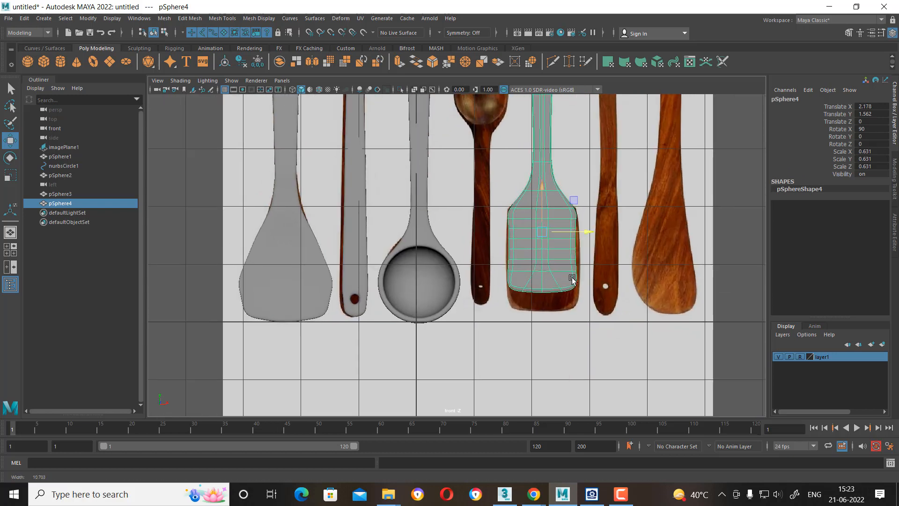
scroll(572, 279, up, 1)
right_drag(568, 201, 479, 202)
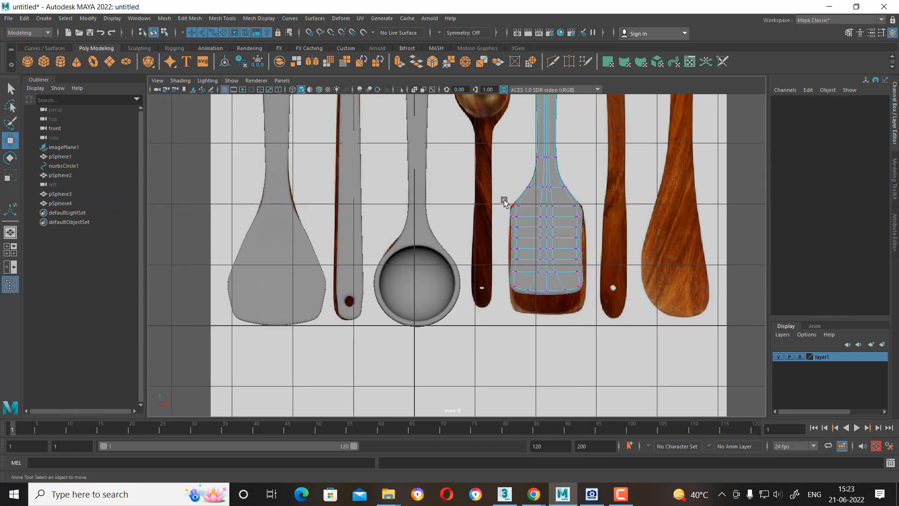
drag(504, 202, 607, 320)
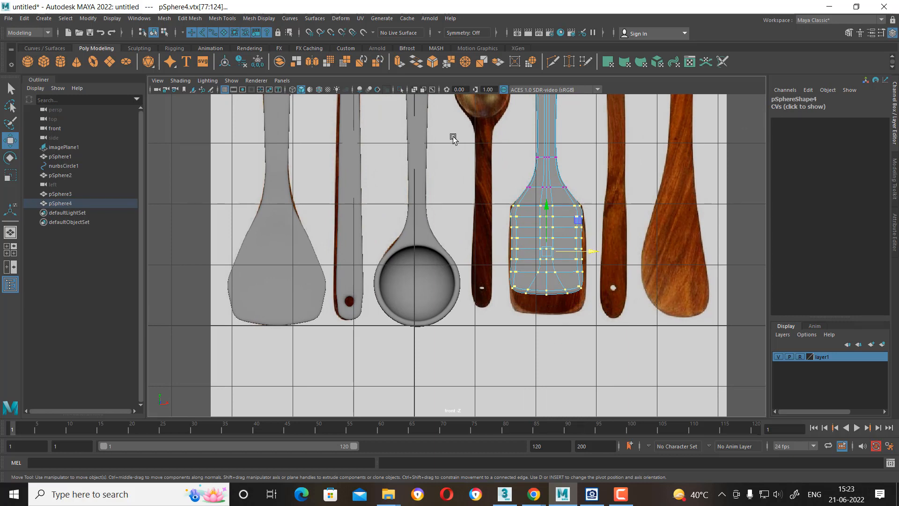
click(340, 18)
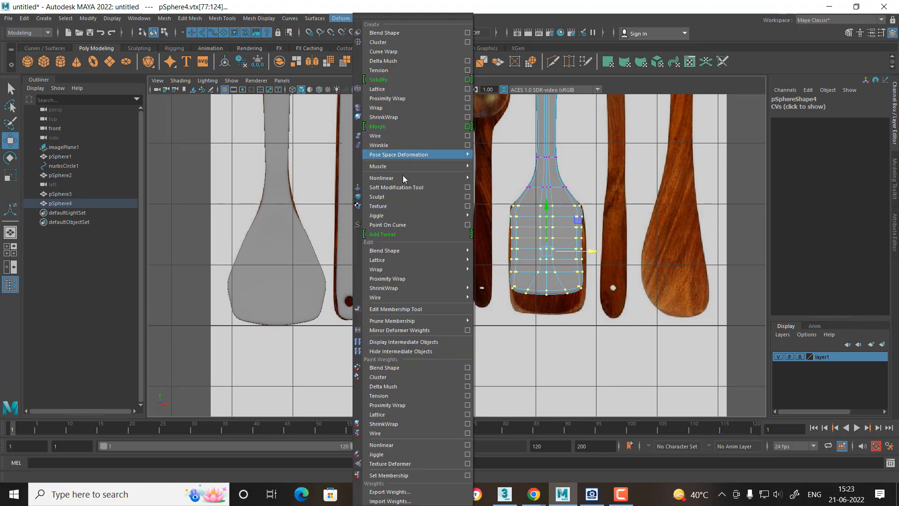
click(404, 89)
Move the lowest row of lattice points down so the head stretches to the slotted spatula's bottom edge.
right_drag(589, 204, 588, 179)
drag(598, 281, 424, 335)
drag(551, 252, 549, 272)
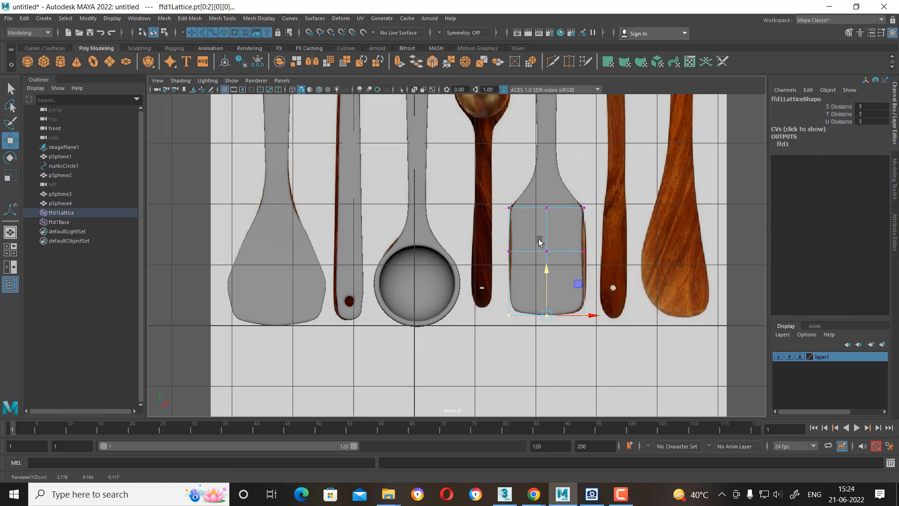
Return to object mode, select the spatula together with its lattice, and delete their construction history.
scroll(538, 239, up, 1)
alt+middle_drag(559, 265, 552, 306)
right_drag(546, 221, 574, 201)
shift+click(563, 275)
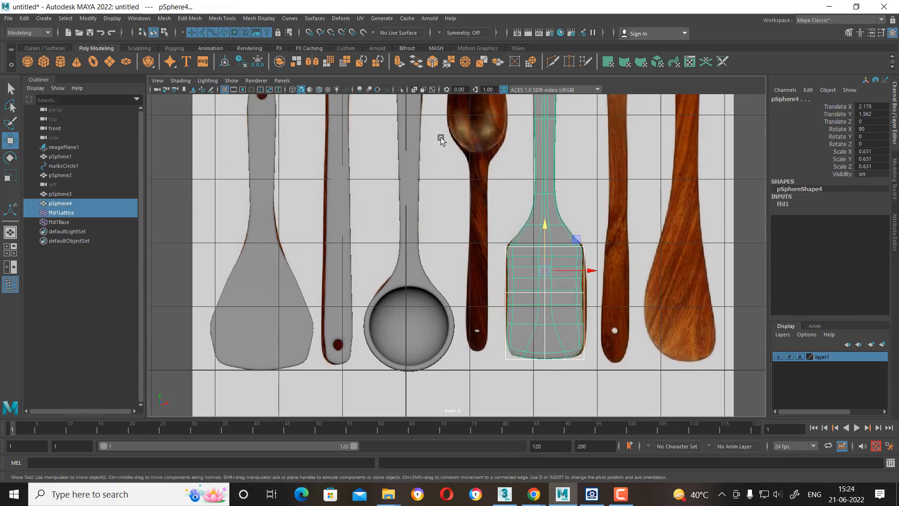
click(23, 18)
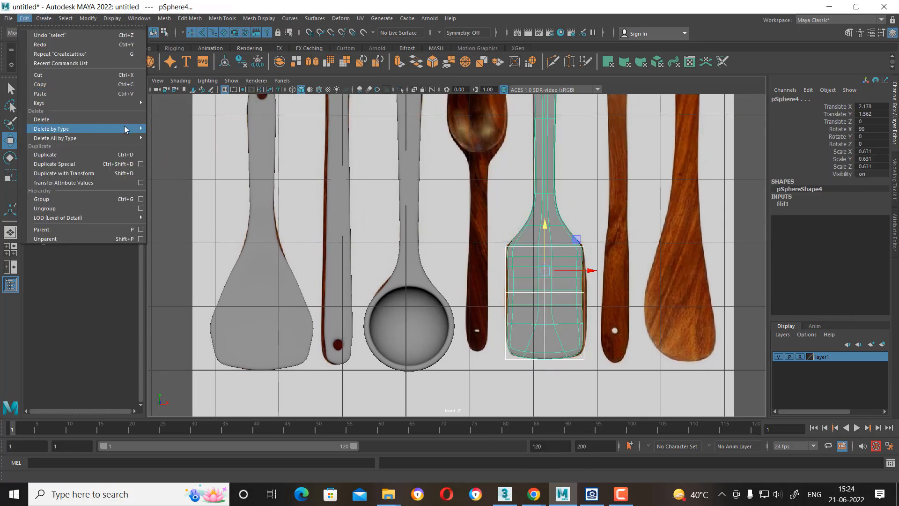
mouse_move(125, 129)
click(162, 129)
scroll(531, 292, up, 1)
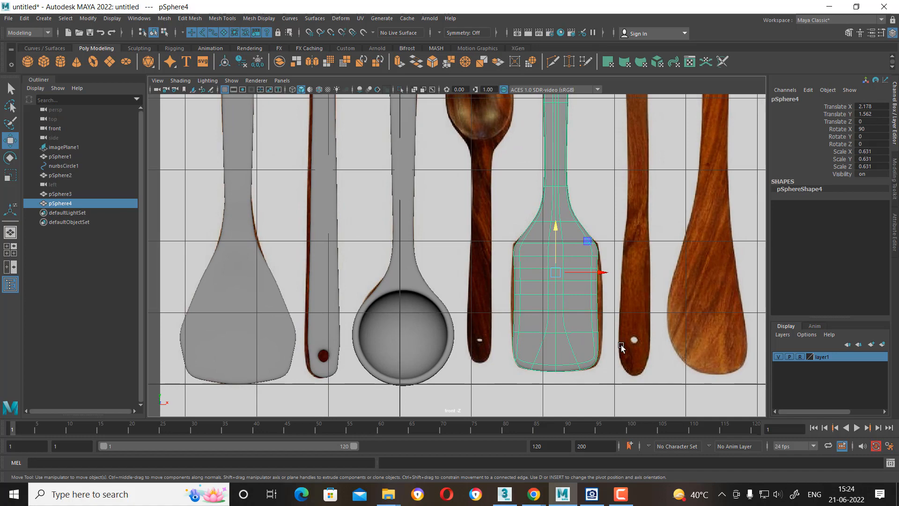
Show the stretched spatula at an angle in the perspective view and turn off its smooth mesh preview.
click(605, 378)
click(567, 312)
key(space)
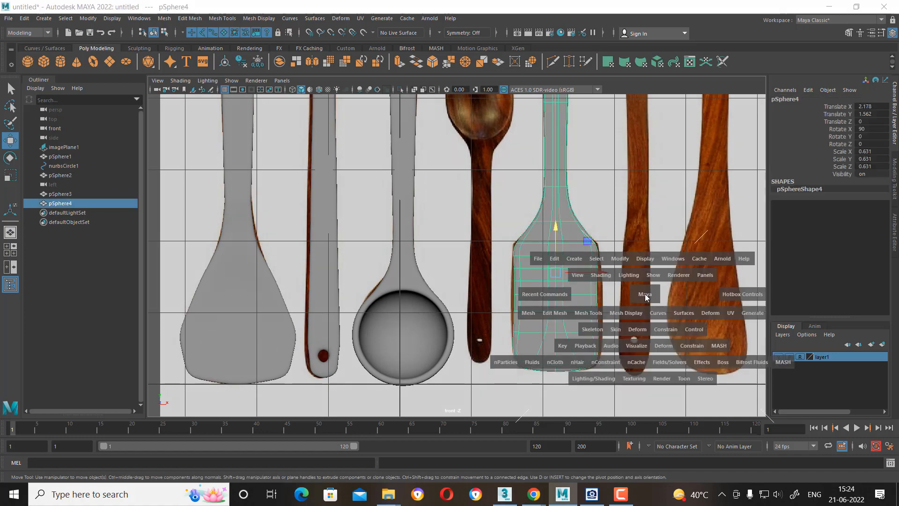
drag(646, 295, 644, 275)
alt+drag(624, 307, 674, 307)
alt+middle_drag(674, 306, 478, 276)
scroll(543, 326, up, 3)
key(1)
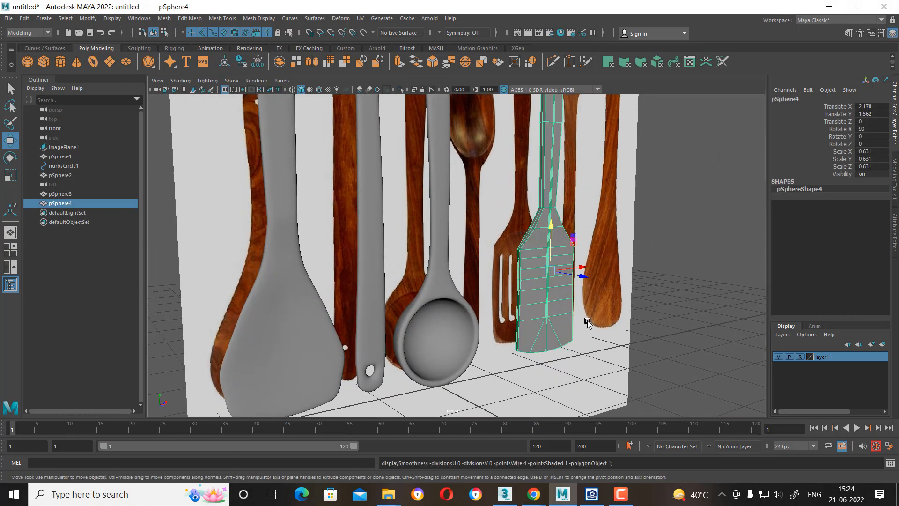
Apply Smooth to the spatula mesh with Divisions 1 and deselect it.
scroll(645, 331, up, 2)
shift+right_drag(580, 235, 580, 290)
scroll(721, 354, up, 4)
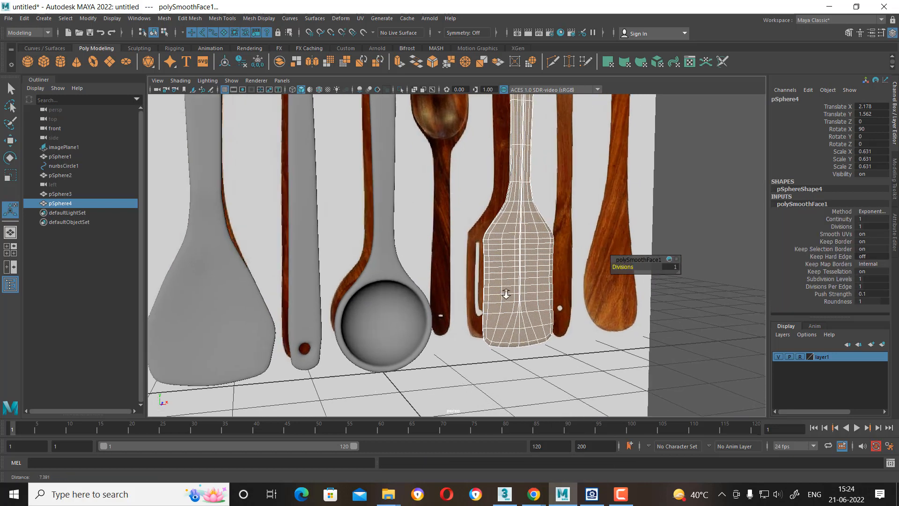
click(734, 326)
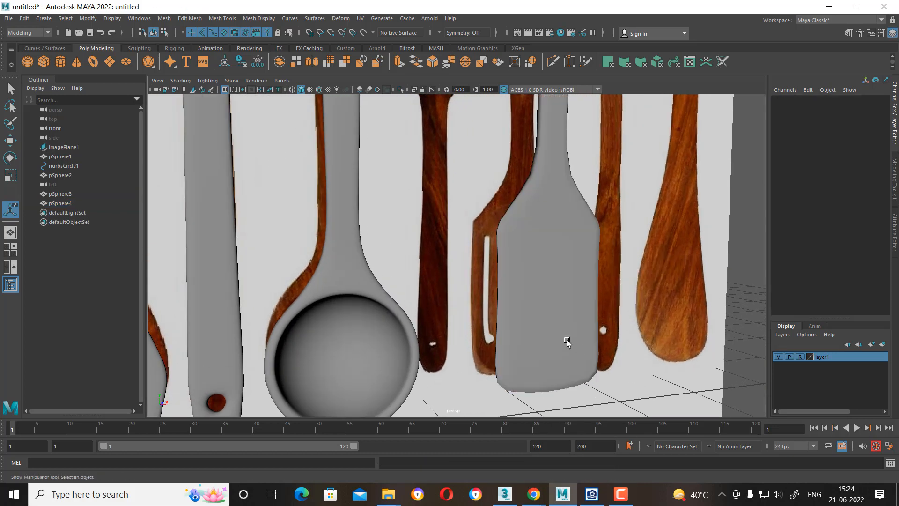
Inspect the smoothed spatula's surface and thickness from several angles.
click(552, 323)
alt+drag(593, 308, 554, 316)
scroll(487, 304, down, 3)
alt+middle_drag(480, 302, 469, 302)
alt+drag(470, 302, 544, 199)
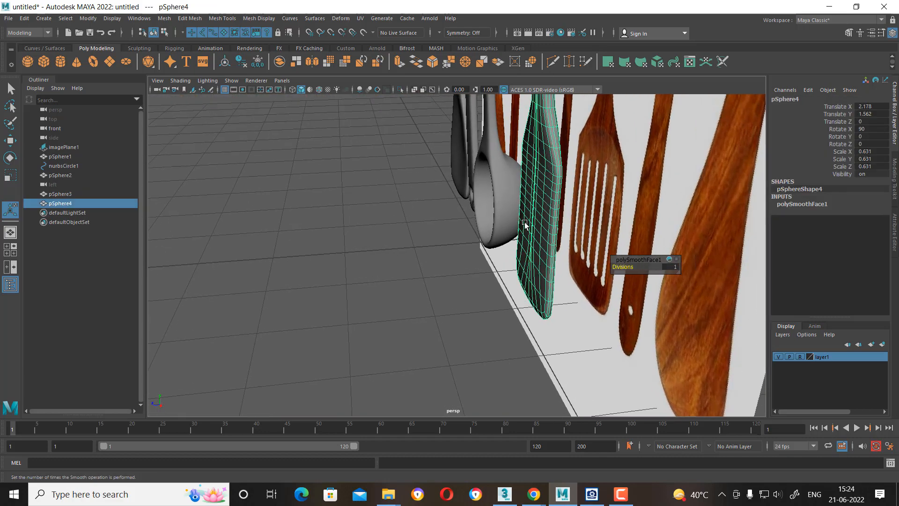
alt+drag(503, 246, 487, 279)
Show the models as wireframe in the front view, close up on the reference's slots, with the spatula deselected.
key(space)
scroll(487, 278, up, 3)
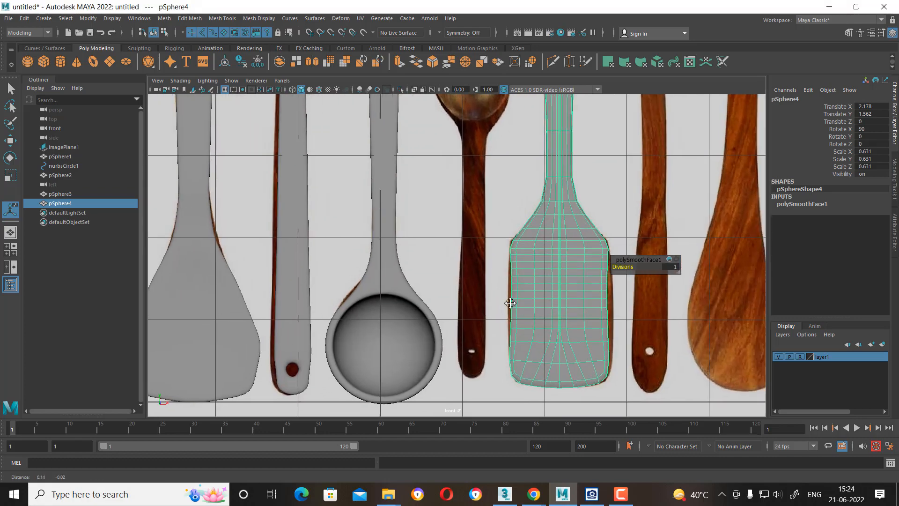
key(4)
scroll(526, 259, up, 2)
alt+middle_drag(549, 327, 500, 263)
scroll(516, 320, up, 1)
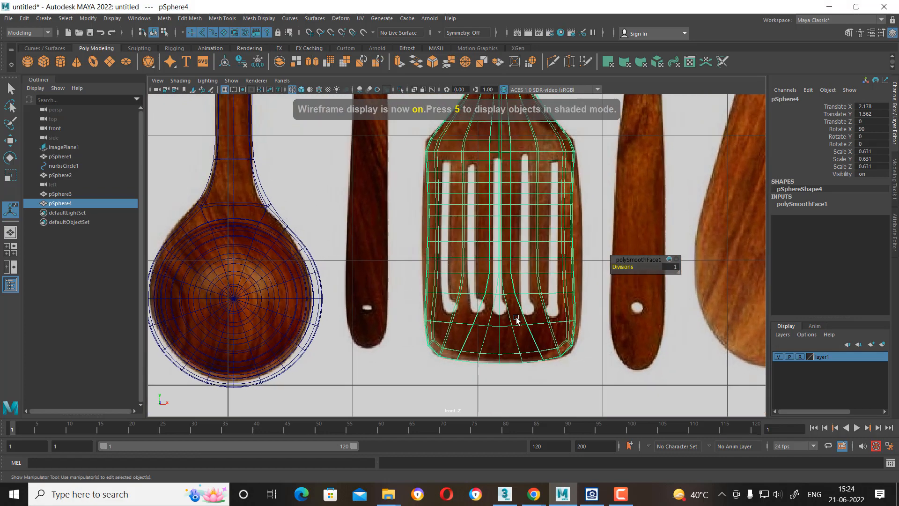
scroll(489, 185, up, 3)
alt+middle_drag(498, 315, 470, 282)
scroll(469, 288, up, 1)
mouse_move(570, 365)
alt+middle_down()
mouse_move(561, 324)
mouse_move(566, 352)
alt+middle_up()
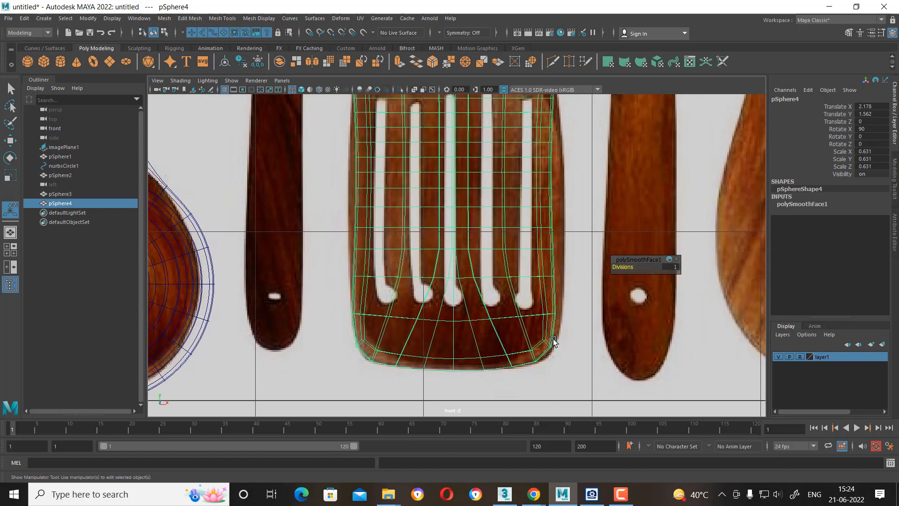
click(596, 358)
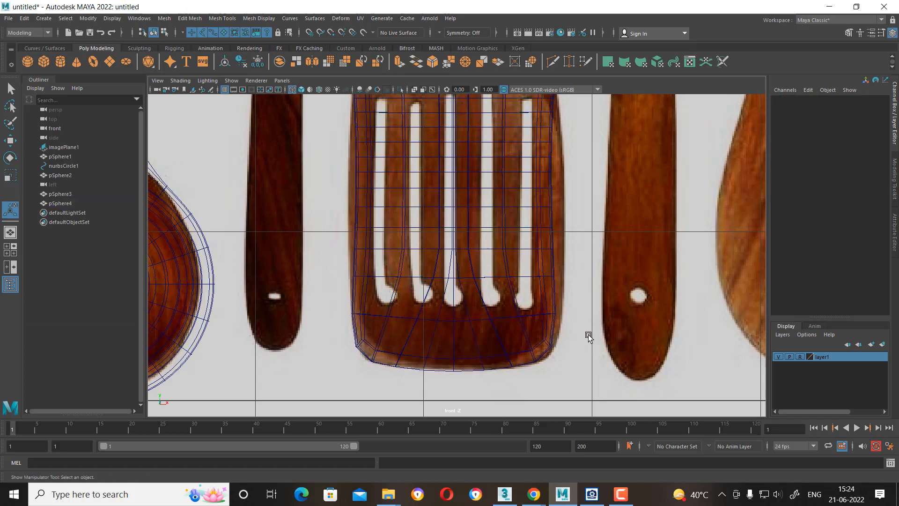
Create a polygon cylinder and set its Rotate X to 90 so its round face points to the front.
shift+right_click(595, 306)
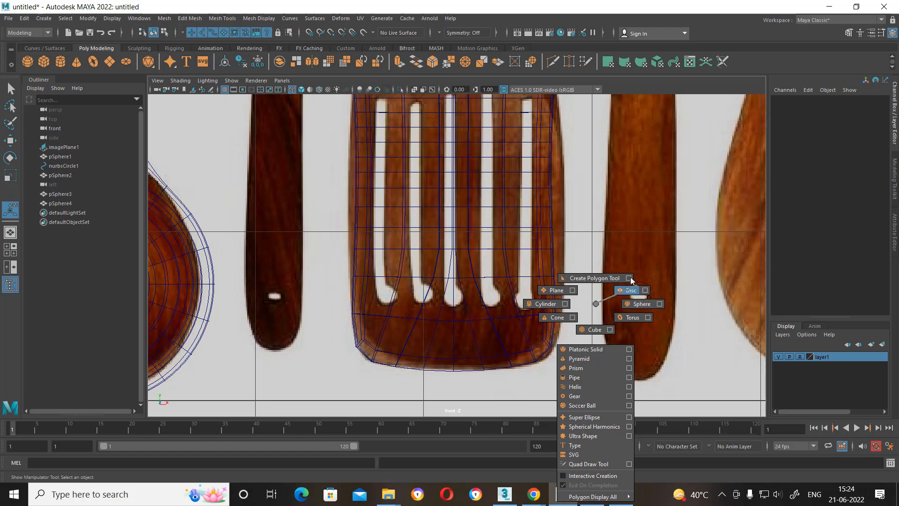
click(546, 304)
scroll(475, 293, down, 5)
scroll(476, 293, up, 2)
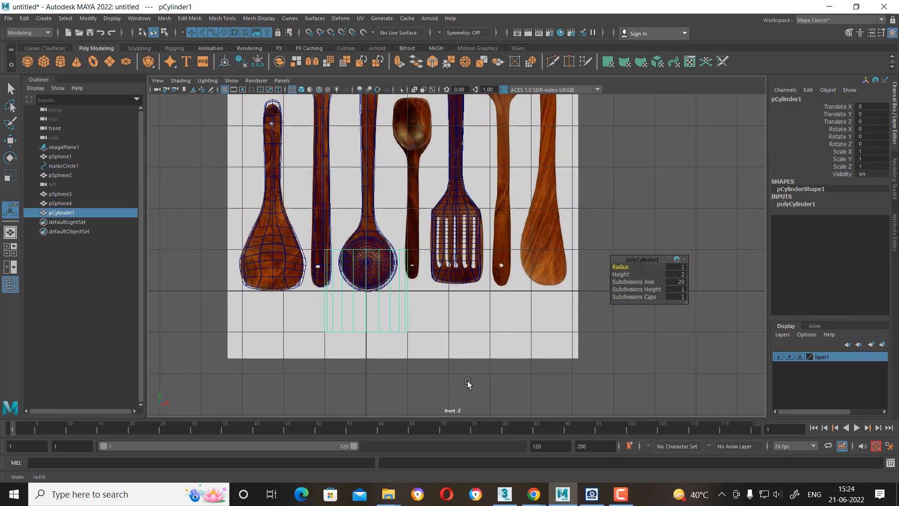
key(e)
drag(366, 281, 368, 309)
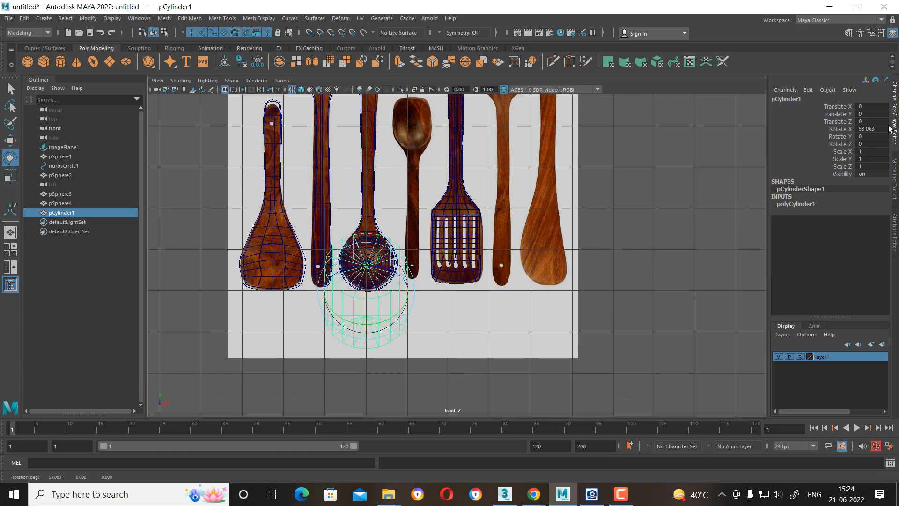
text(90)
key(Return)
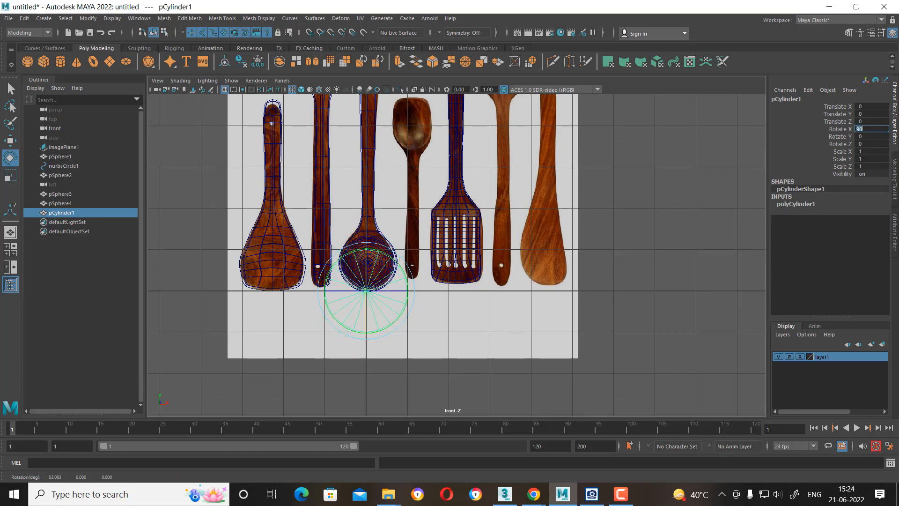
Move the cylinder over the lower end of the spatula's middle slot, to about Translate X 2.131 and Translate Y 0.575.
scroll(467, 259, up, 2)
key(w)
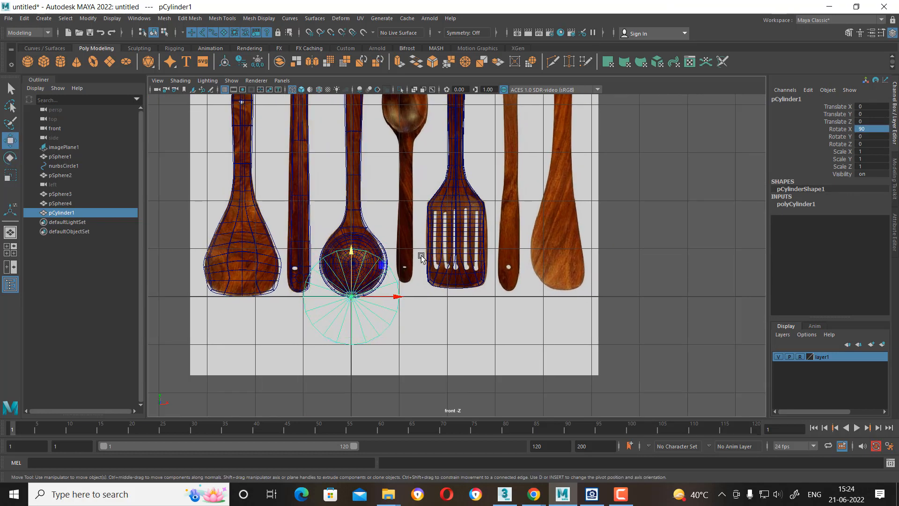
scroll(370, 307, up, 2)
drag(323, 308, 453, 269)
scroll(458, 247, up, 4)
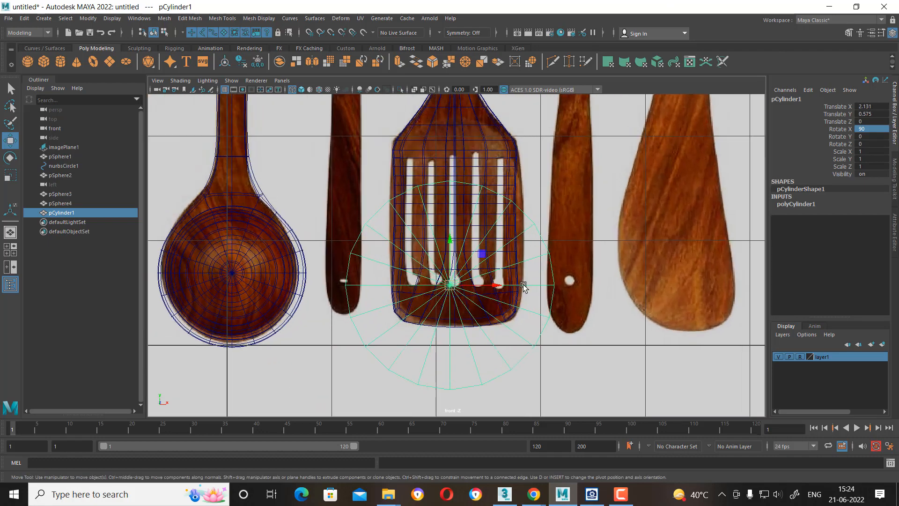
scroll(458, 247, up, 1)
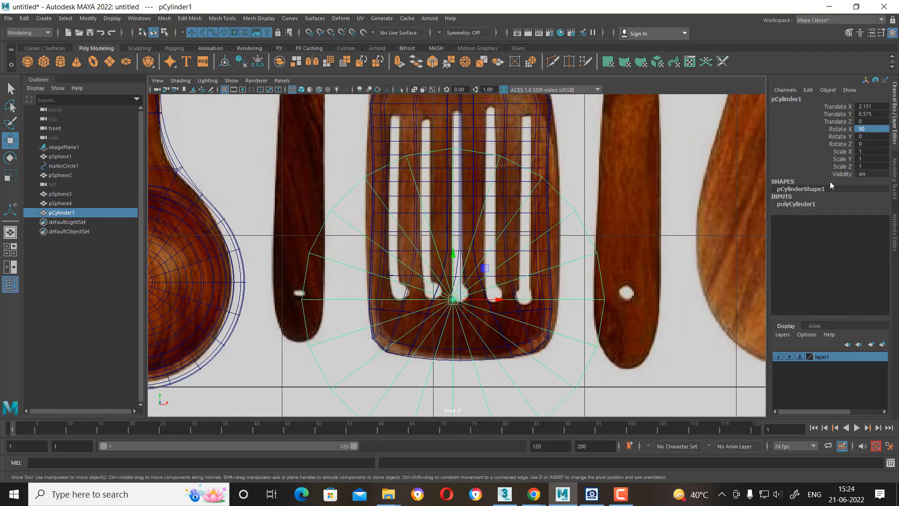
Reduce the cylinder's Radius to 0.06 and centre it on the middle slot's round lower end, at about Translate X 2.178 and Translate Y 0.621.
click(804, 205)
click(845, 212)
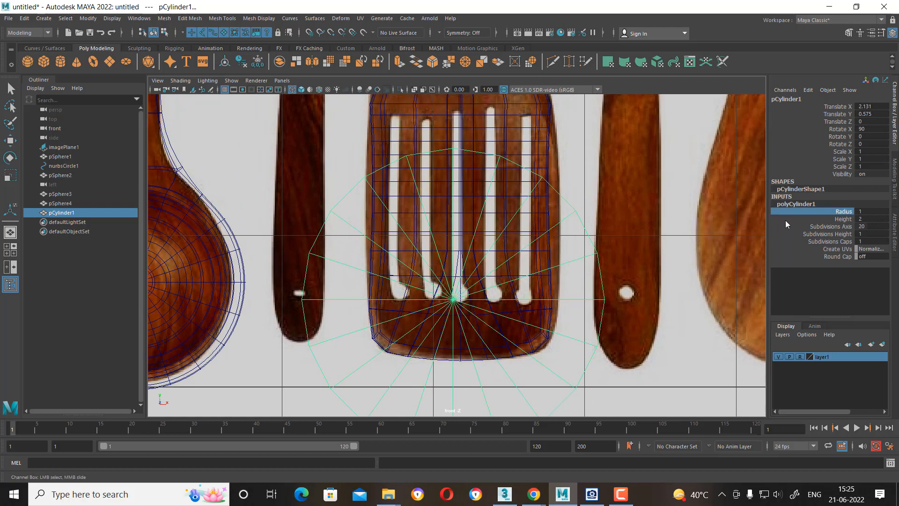
middle_drag(667, 240, 618, 251)
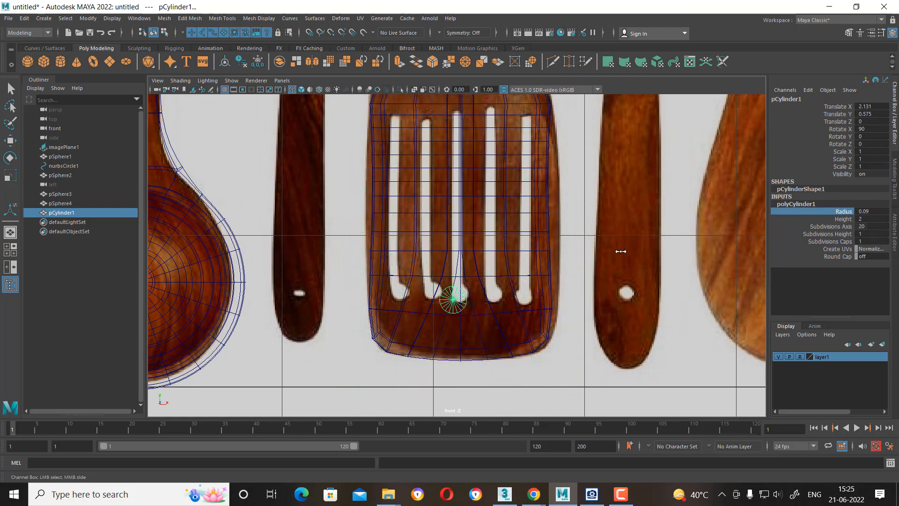
key(w)
scroll(523, 344, up, 5)
drag(452, 338, 464, 326)
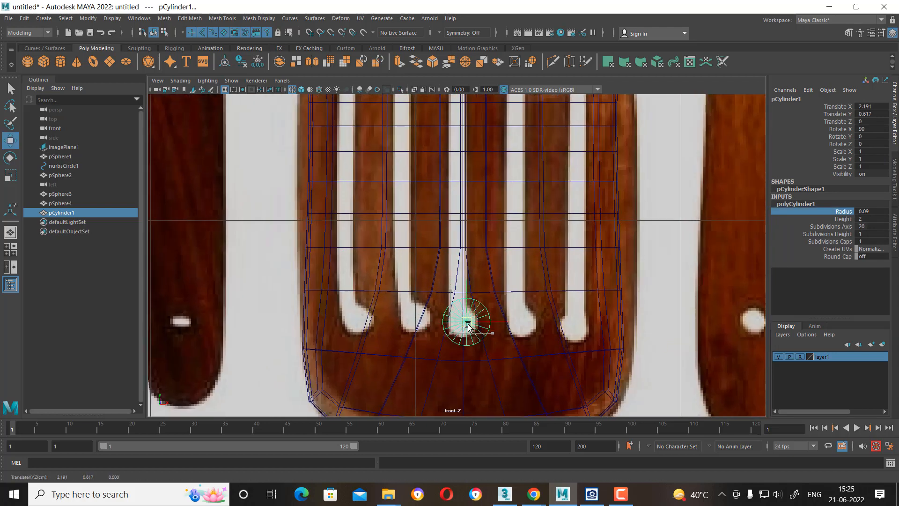
click(840, 213)
middle_drag(554, 287, 553, 283)
scroll(542, 327, up, 5)
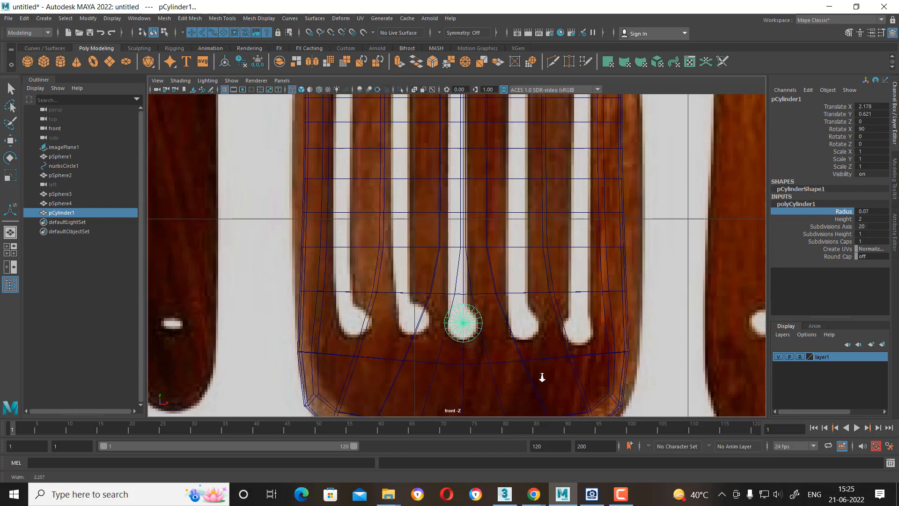
scroll(527, 341, up, 2)
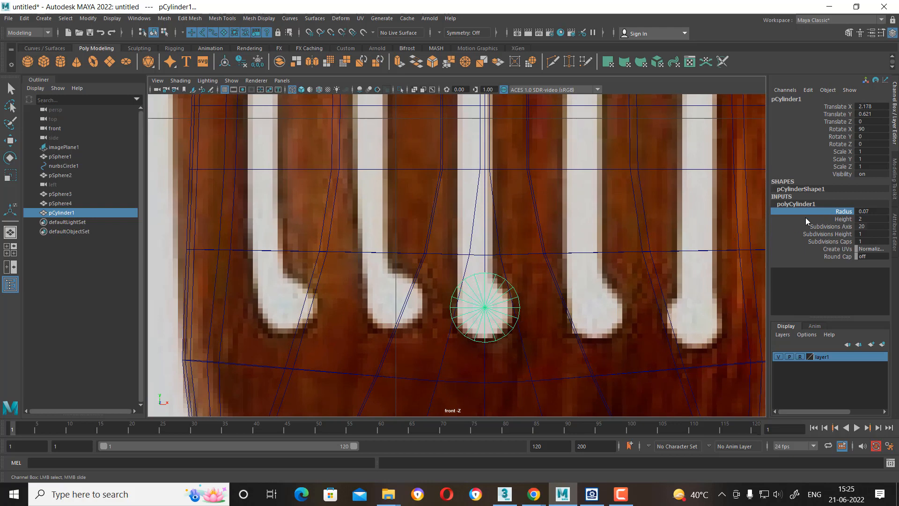
middle_drag(688, 233, 686, 232)
Flatten the cylinder's leftmost vertices into a straight vertical line along the middle slot's left edge.
right_drag(494, 237, 458, 237)
scroll(478, 288, up, 3)
scroll(461, 257, up, 1)
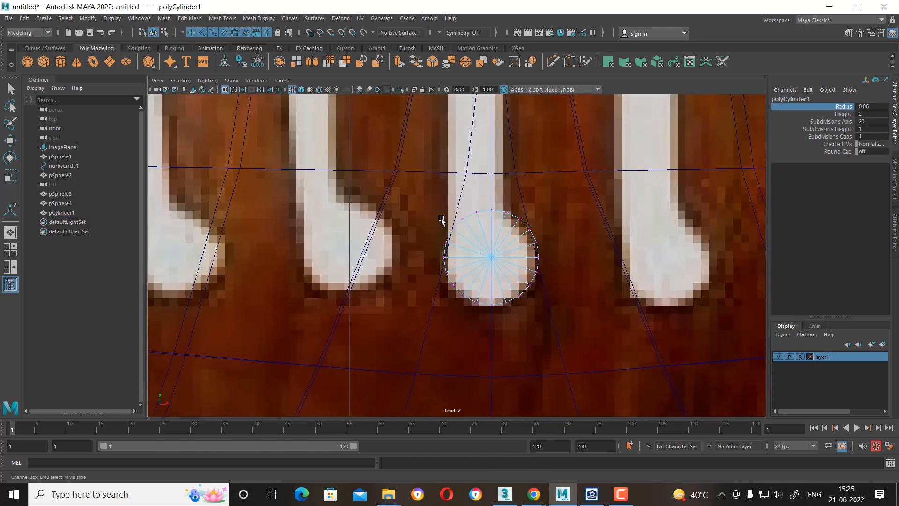
drag(428, 208, 453, 280)
key(w)
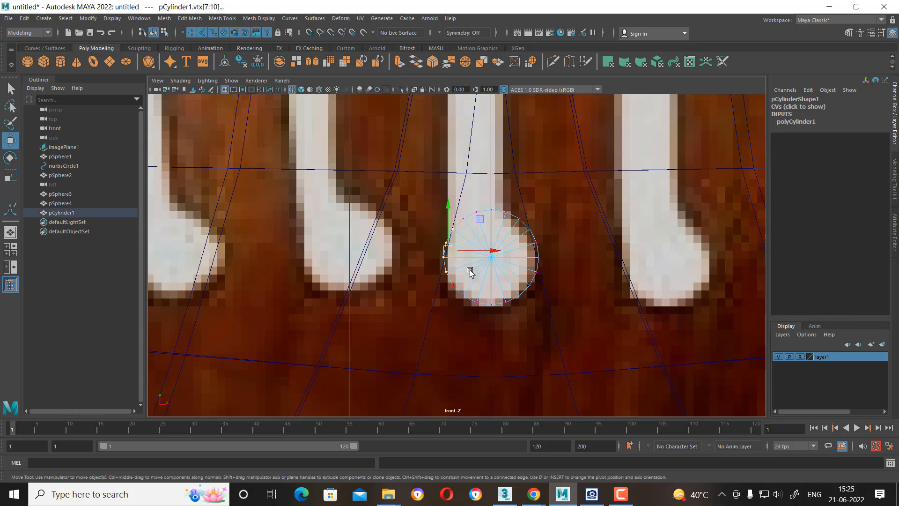
key(t)
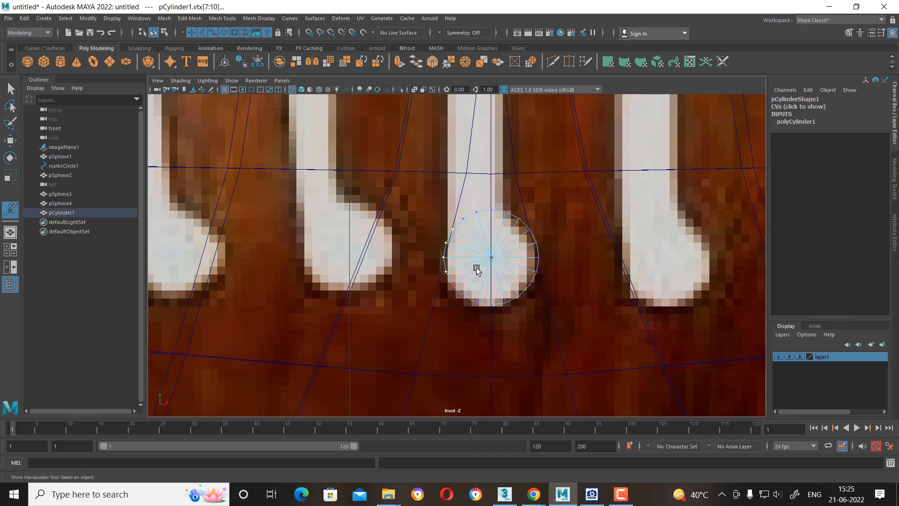
key(w)
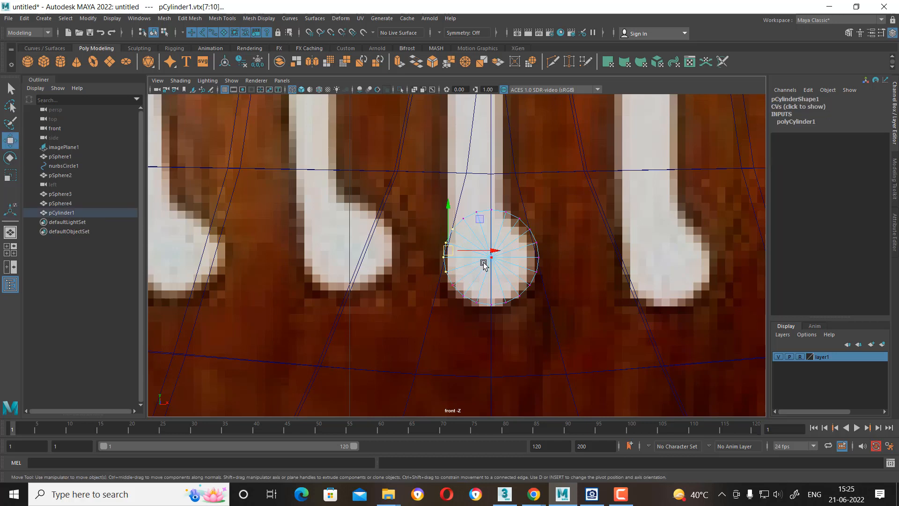
key(r)
drag(491, 253, 411, 250)
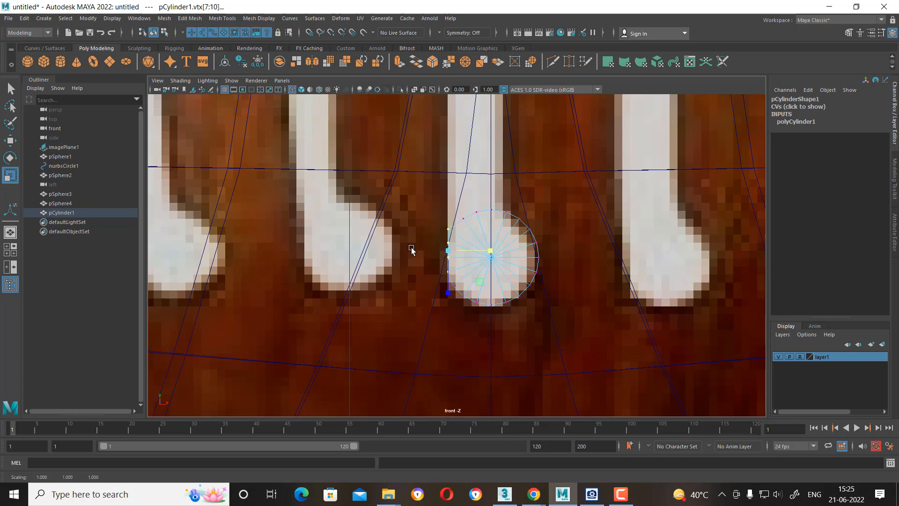
Flatten the cylinder's upper-left vertices into a horizontal line and raise them slightly into the slot's straight part.
scroll(482, 260, up, 1)
alt+middle_drag(491, 256, 492, 303)
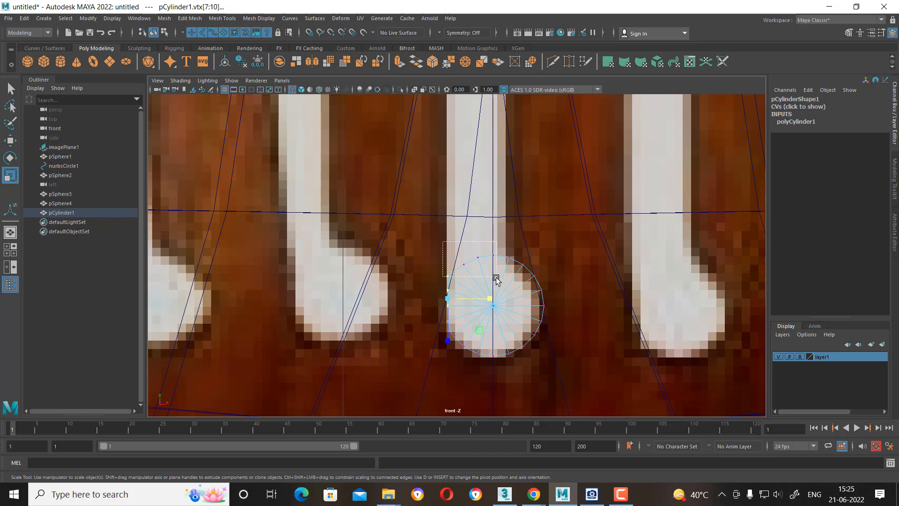
drag(496, 277, 496, 278)
drag(470, 308, 474, 160)
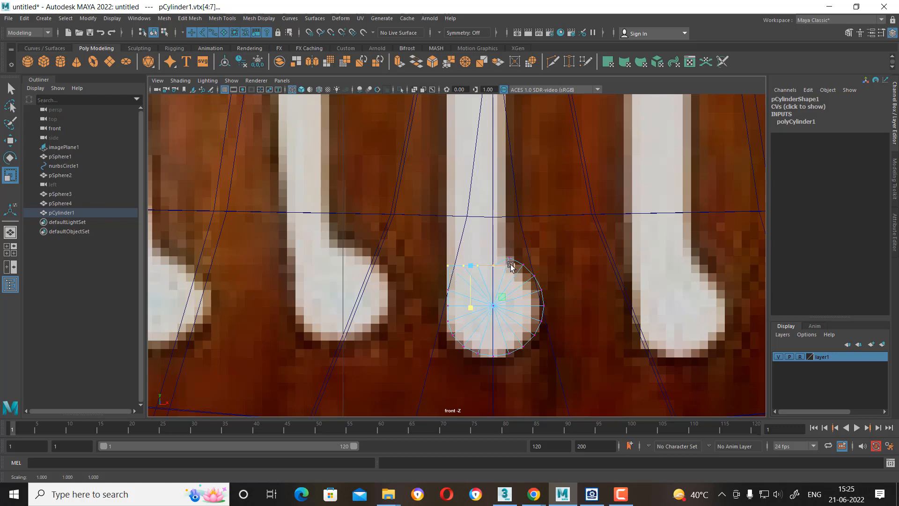
key(w)
drag(474, 238, 472, 214)
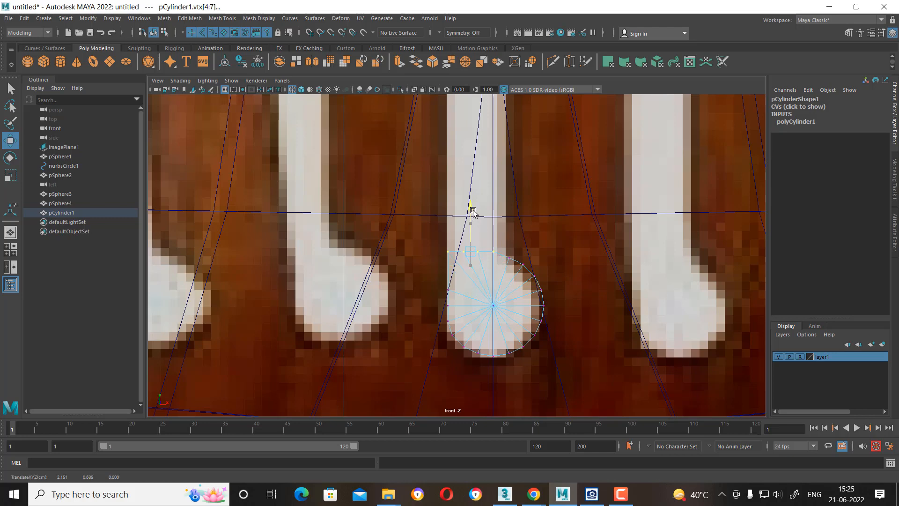
Extrude the flat upper-left side faces of the cylinder upward to the top end of the reference's middle slot.
key(space)
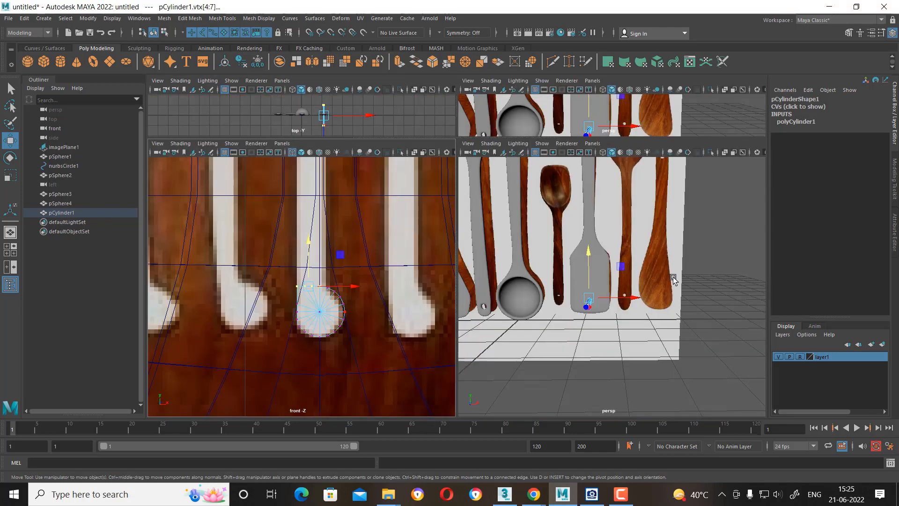
alt+drag(673, 279, 658, 343)
alt+right_drag(659, 343, 730, 363)
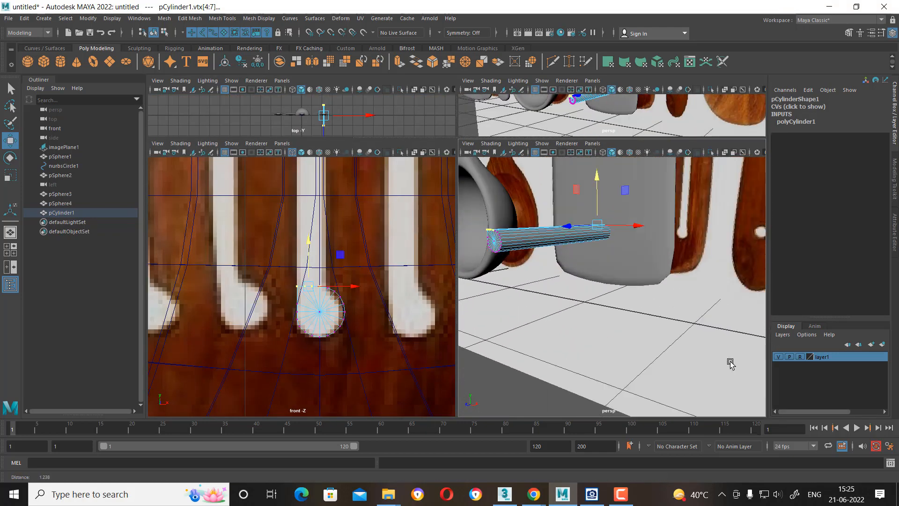
alt+drag(730, 363, 572, 297)
right_click(567, 302)
click(567, 264)
scroll(327, 345, up, 6)
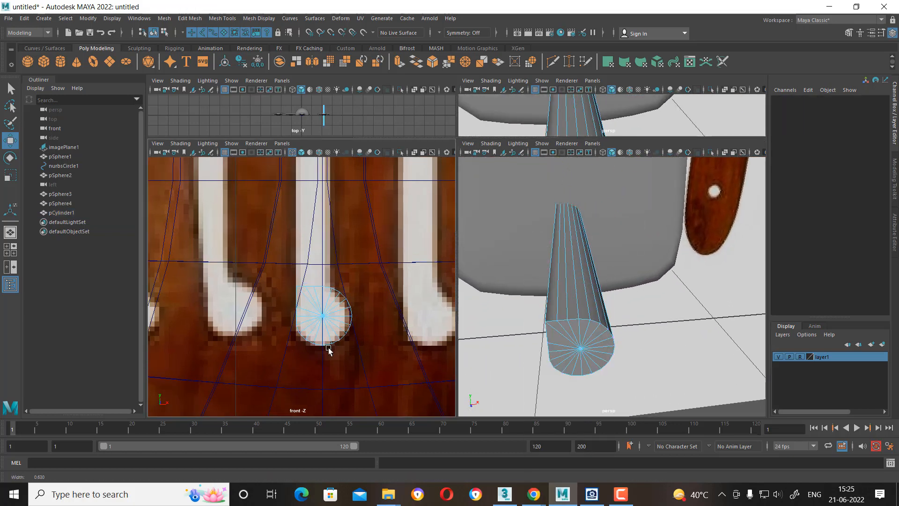
drag(312, 289, 348, 294)
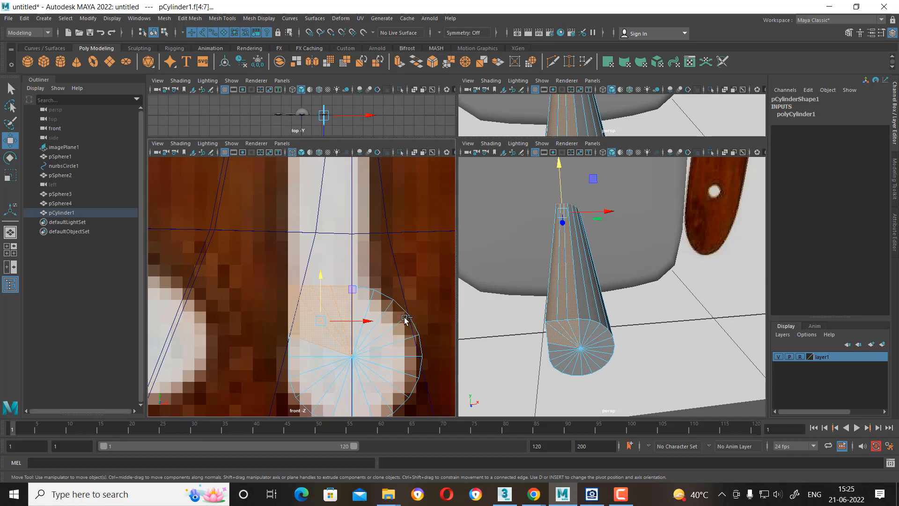
alt+drag(604, 330, 642, 324)
scroll(355, 346, down, 10)
key(space)
scroll(386, 267, up, 5)
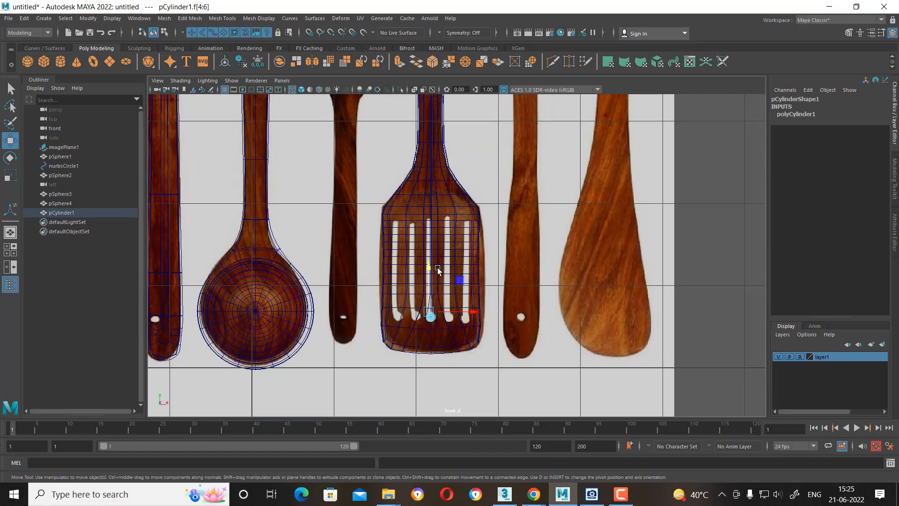
shift+drag(410, 310, 418, 161)
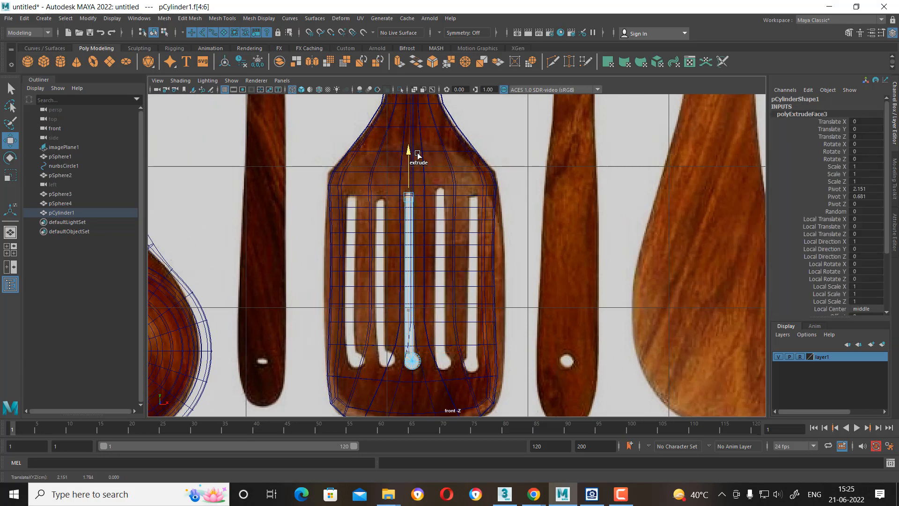
Return the extruded slot cutter to object selection and inspect how it passes through the spatula head.
key(space)
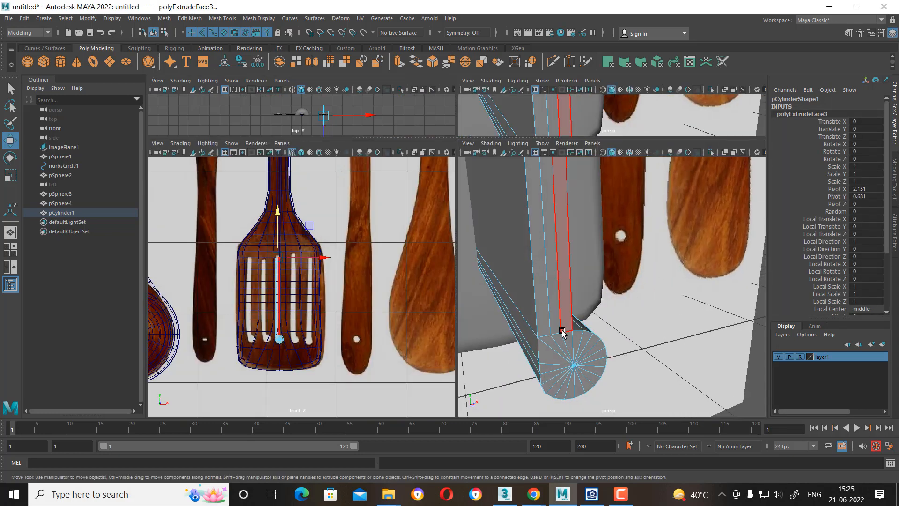
right_drag(558, 237, 607, 225)
scroll(668, 410, down, 5)
alt+drag(668, 410, 591, 329)
alt+middle_drag(591, 329, 633, 342)
alt+drag(634, 341, 602, 343)
scroll(340, 389, up, 2)
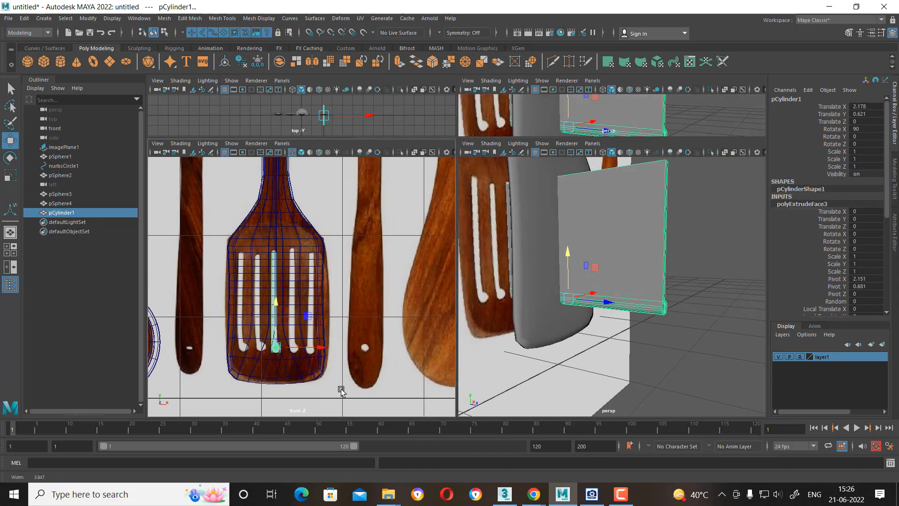
scroll(341, 392, up, 2)
Duplicate the cutter twice and place the copies over the two slots left of the middle one, the outermost at about Translate X 1.774.
key(space)
scroll(463, 302, up, 3)
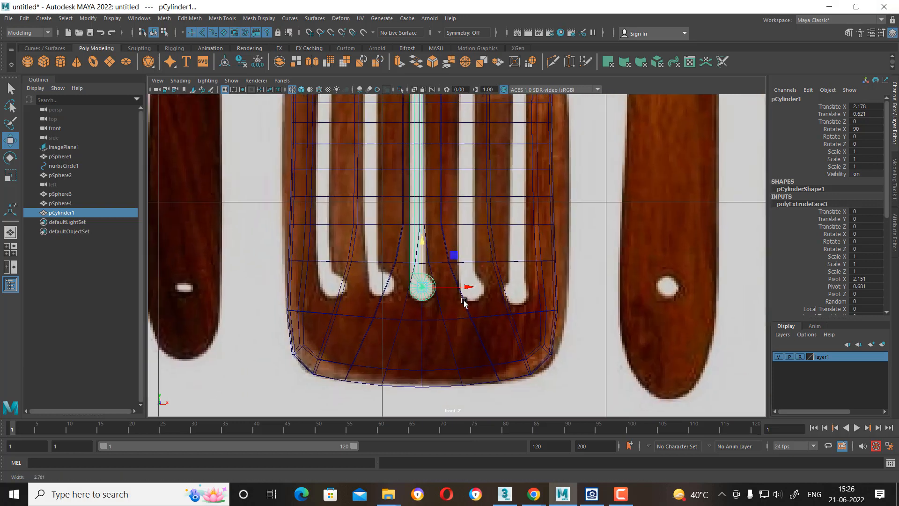
scroll(463, 302, up, 2)
key(ctrl+d)
drag(467, 291, 360, 294)
key(ctrl+d)
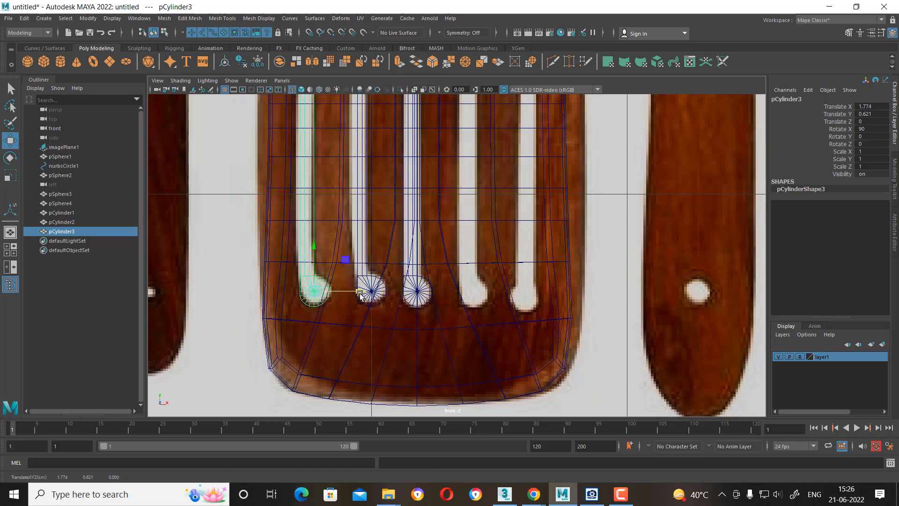
Duplicate the middle cutter for the two slots on the right, placing the copies at about Translate X 2.402 and 2.622.
click(428, 306)
key(ctrl+d)
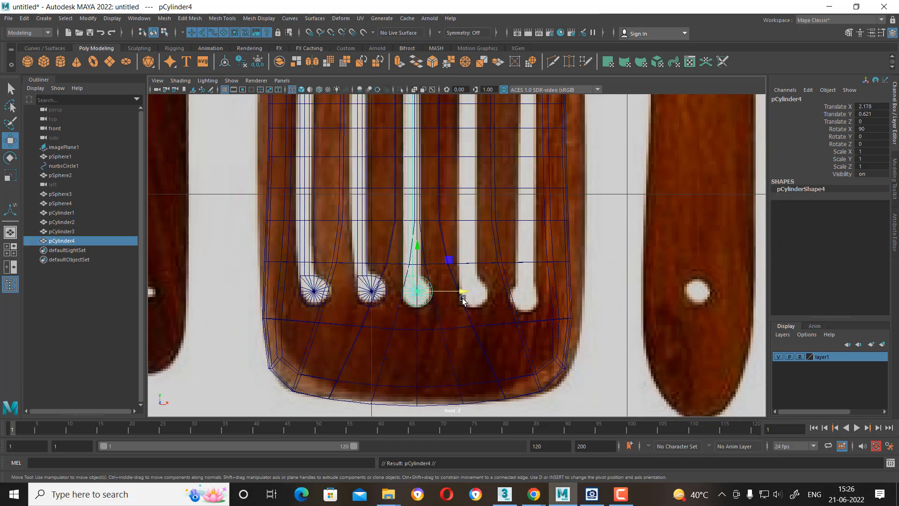
drag(466, 291, 518, 296)
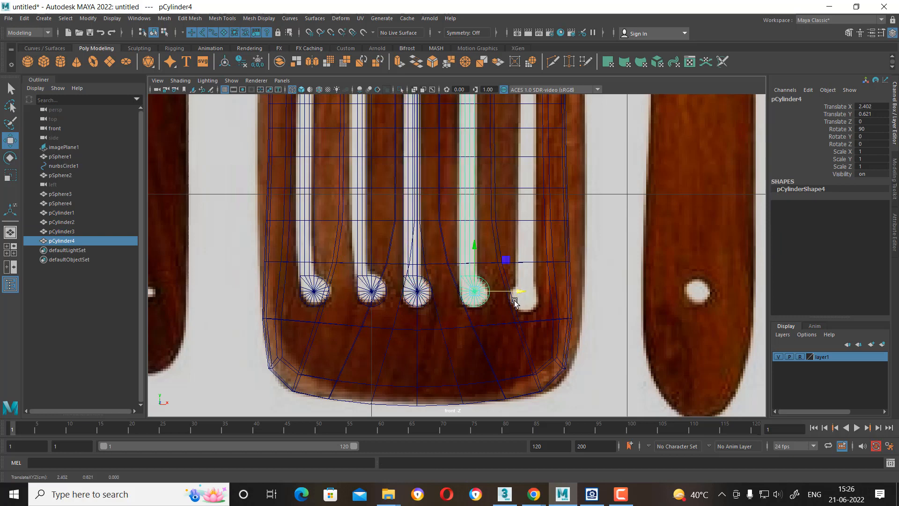
key(shift+d)
drag(578, 292, 576, 295)
scroll(546, 345, down, 8)
Isolate the spatula and its five slot cutters in the perspective view by hiding all unselected objects.
key(space)
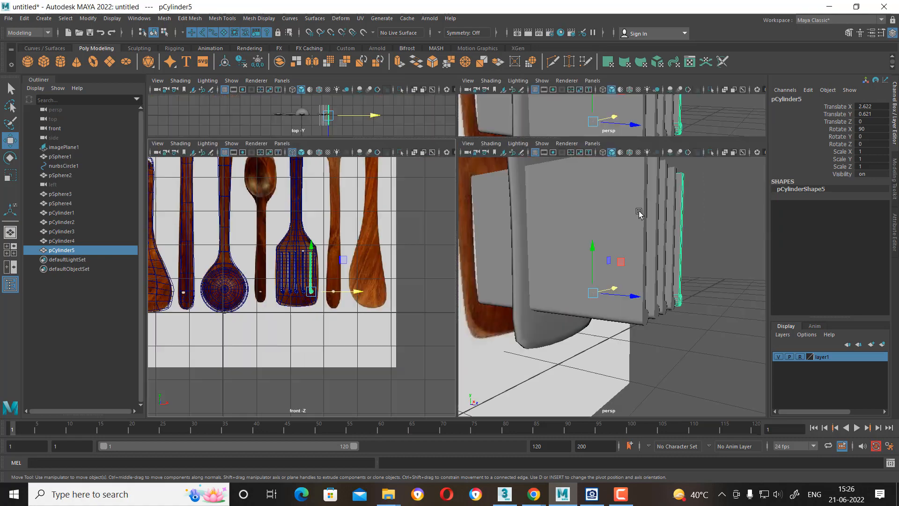
scroll(608, 244, down, 6)
key(space)
alt+drag(656, 303, 584, 331)
click(416, 166)
alt+drag(500, 284, 547, 248)
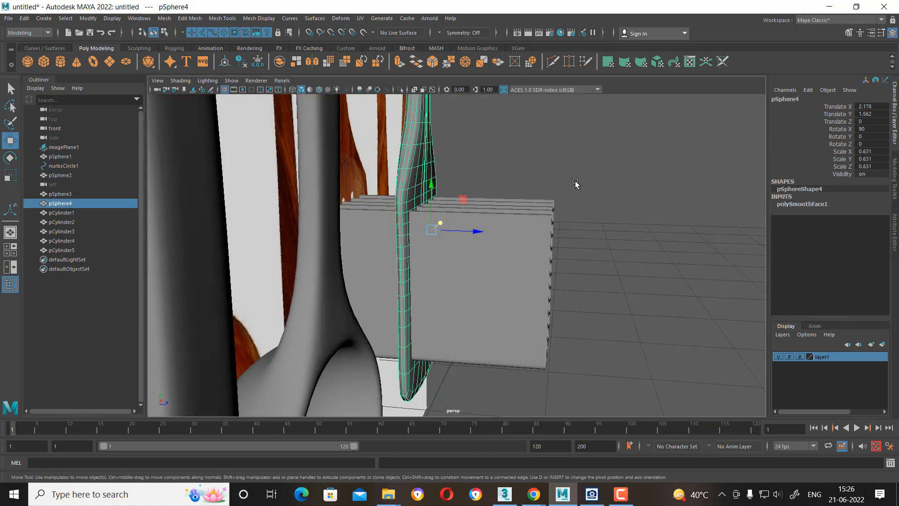
shift+drag(570, 182, 561, 310)
key(alt+h)
scroll(496, 298, down, 3)
click(605, 289)
Combine the five slot cutters into a single mesh.
drag(552, 167, 513, 356)
shift+right_drag(588, 165, 589, 364)
alt+drag(550, 291, 453, 277)
click(447, 159)
alt+drag(552, 302, 573, 272)
Duplicate the spatula together with its combined cutters three times, spacing the copies evenly in a row.
click(478, 308)
scroll(496, 310, down, 3)
click(437, 181)
shift+click(469, 268)
key(ctrl+d)
key(shift+d)
key(shift+d)
Unite the first spatula with its combined cutters using a Boolean Union, keeping the Booleans commands floating over the viewport.
alt+drag(500, 314, 531, 294)
alt+middle_drag(467, 209, 465, 288)
click(449, 231)
alt+drag(494, 338, 478, 342)
shift+click(482, 335)
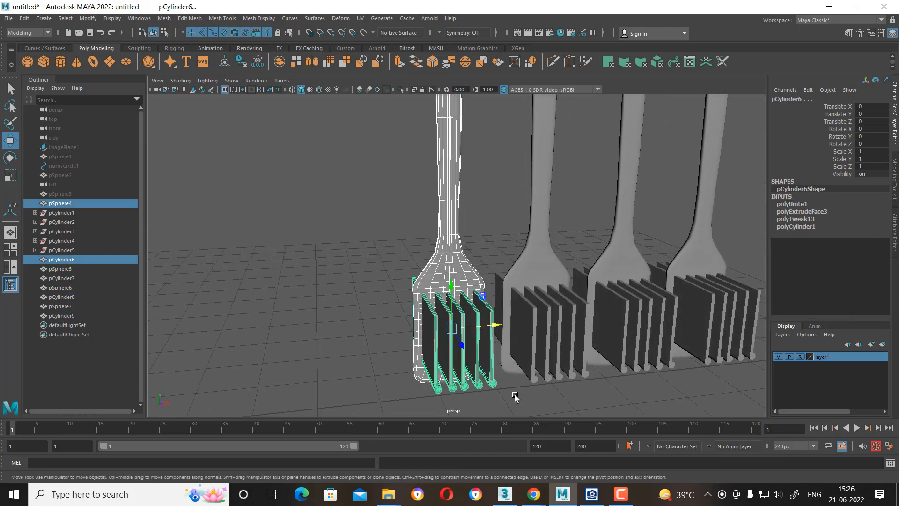
click(189, 20)
mouse_move(165, 19)
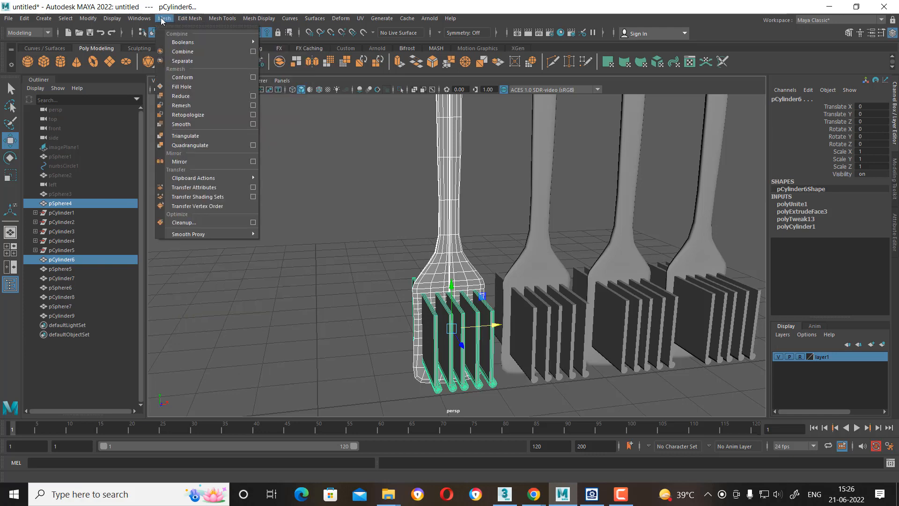
mouse_move(220, 43)
click(272, 35)
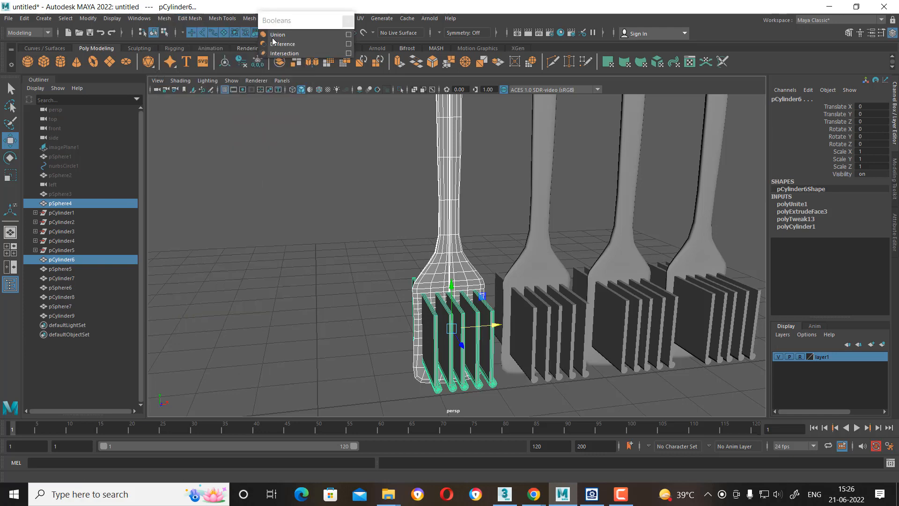
drag(315, 22, 314, 113)
alt+drag(299, 192, 285, 154)
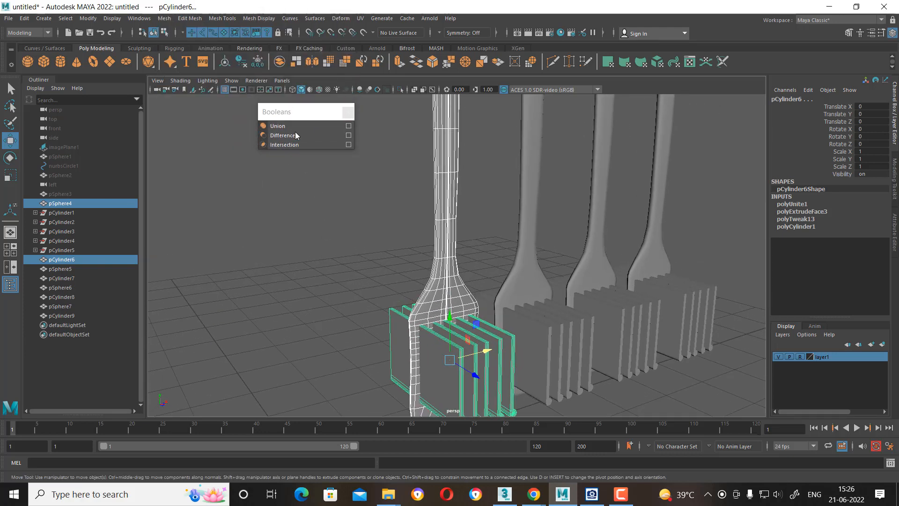
click(277, 126)
alt+right_drag(412, 188, 441, 256)
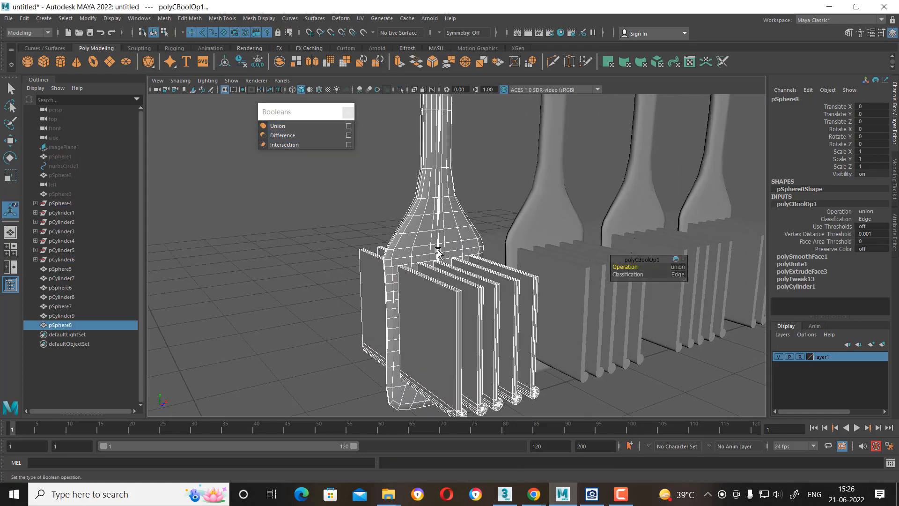
Inspect the united spatula and cutters in wireframe and return to shaded display.
key(4)
alt+drag(381, 252, 384, 298)
alt+right_drag(384, 298, 404, 296)
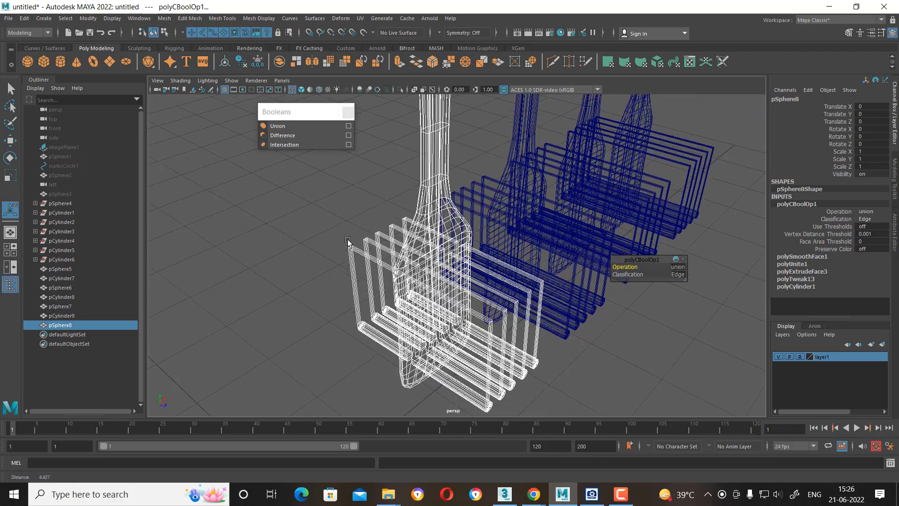
alt+drag(404, 296, 387, 298)
key(5)
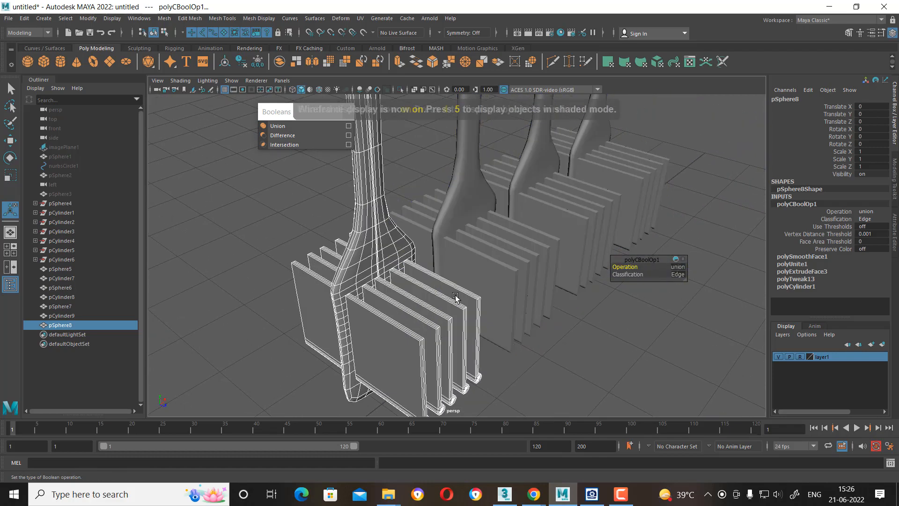
Subtract the combined cutters from the second spatula with a Boolean Difference to cut its five slots.
alt+drag(455, 299, 487, 274)
click(487, 265)
click(477, 214)
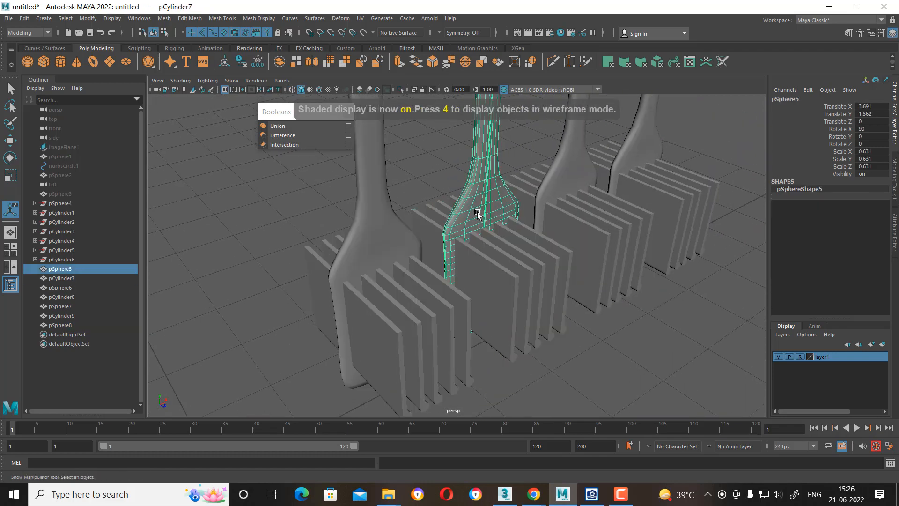
shift+click(501, 271)
click(282, 135)
alt+drag(529, 315, 485, 297)
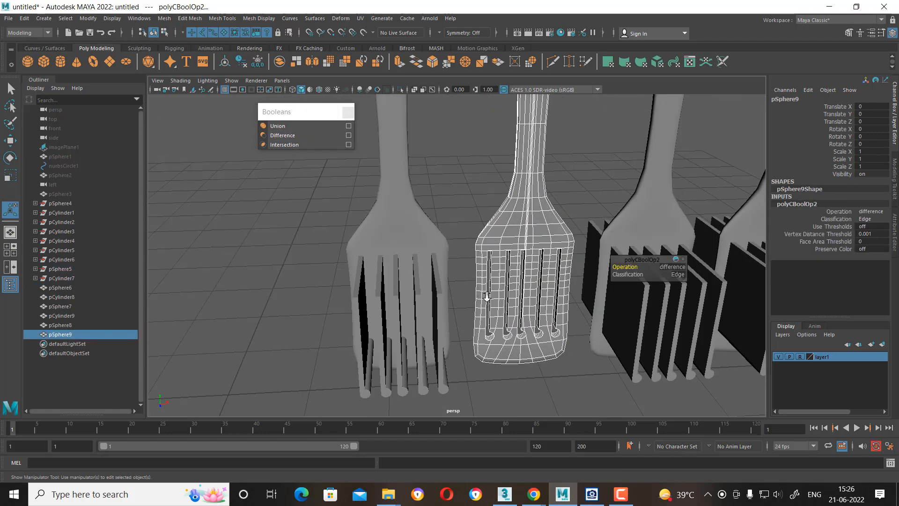
Apply a Boolean Intersection to the third spatula and its combined cutters.
alt+right_drag(485, 297, 553, 347)
alt+middle_drag(543, 347, 311, 336)
alt+drag(311, 335, 478, 337)
alt+right_drag(477, 337, 426, 321)
click(497, 265)
click(473, 207)
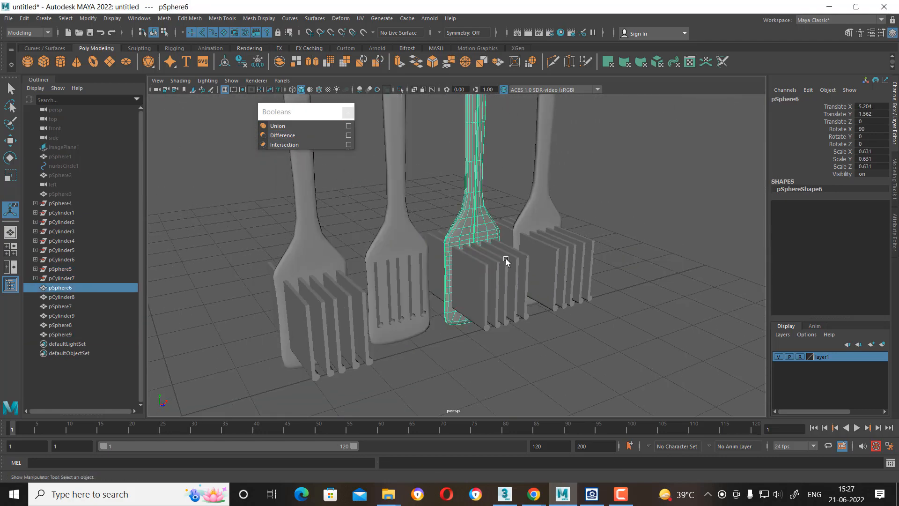
shift+click(504, 261)
click(294, 148)
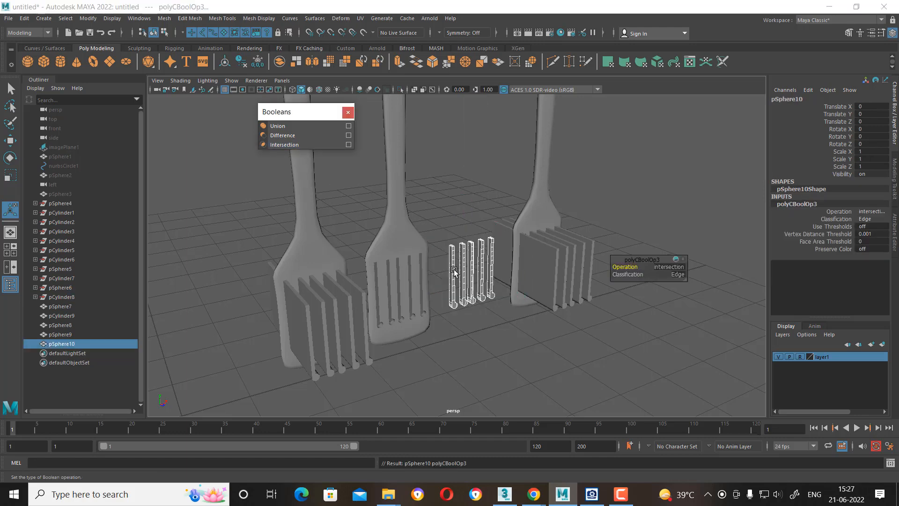
Subtract the fourth spatula from its combined cutters with a Boolean Difference, selecting the cutters first.
scroll(486, 323, up, 3)
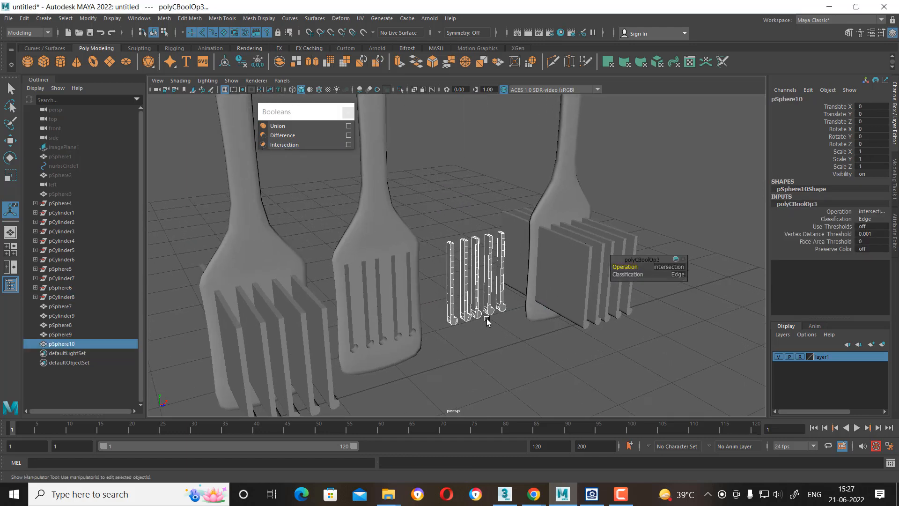
alt+drag(486, 315, 484, 307)
click(503, 260)
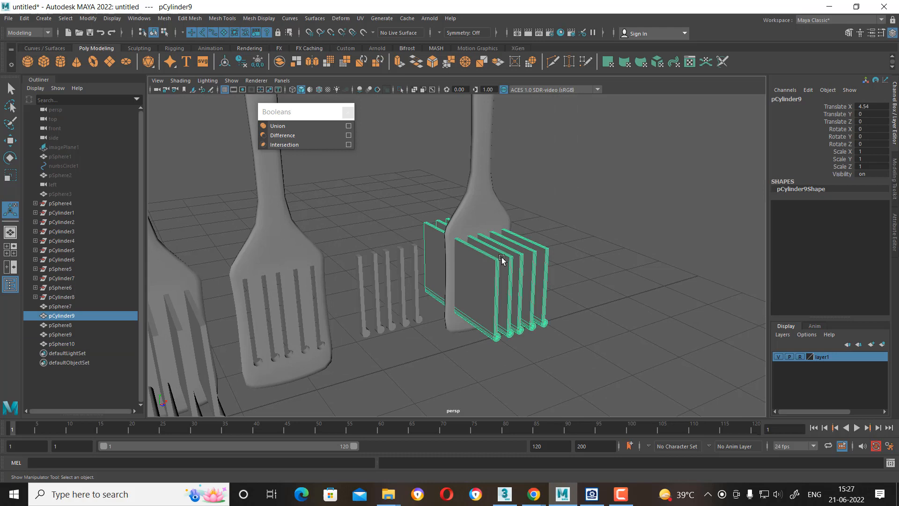
shift+click(478, 191)
click(295, 137)
click(295, 137)
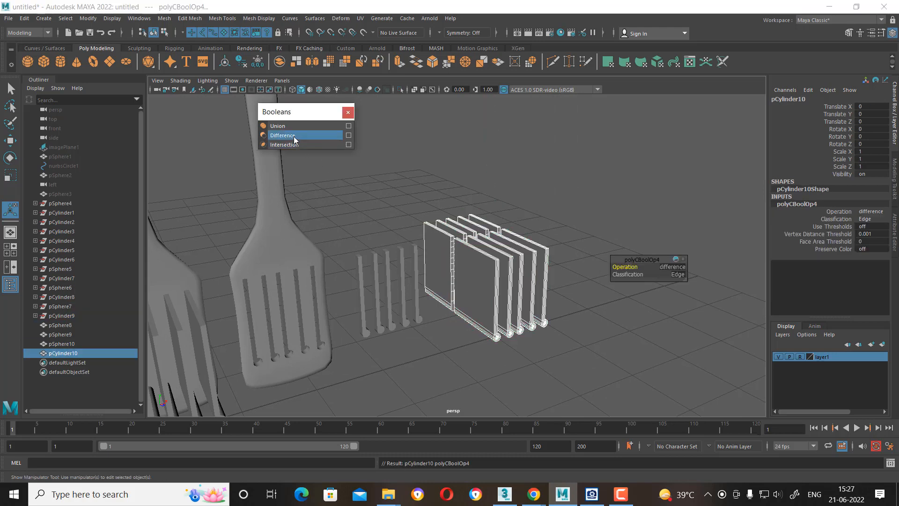
alt+drag(522, 330, 546, 337)
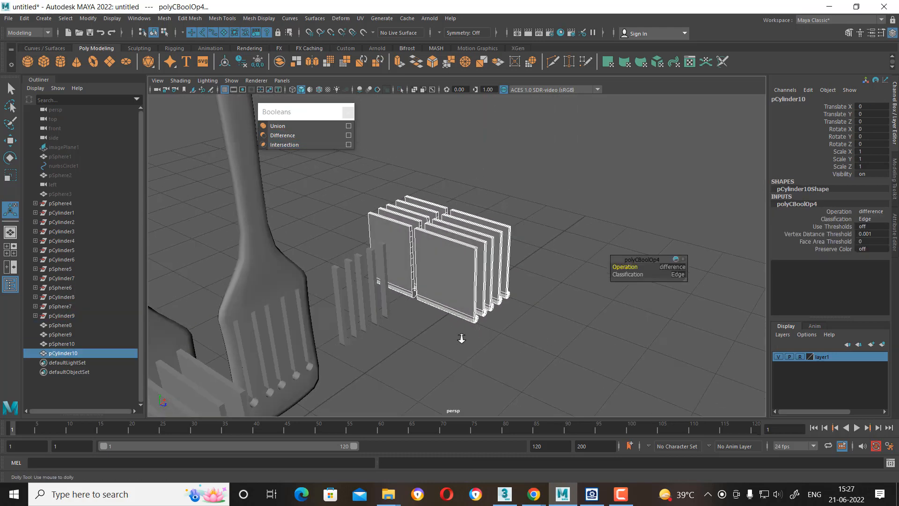
alt+drag(468, 335, 458, 329)
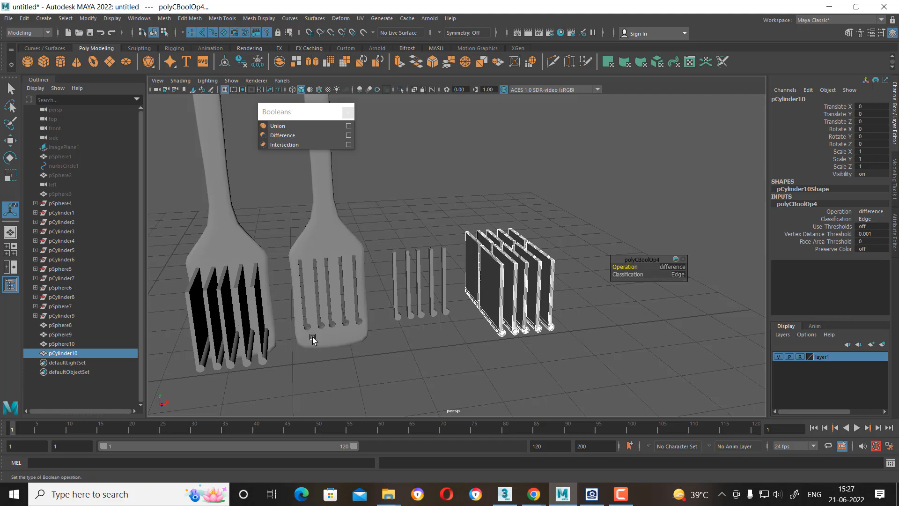
Examine the slots cut through the second spatula up close and compare it with the other Boolean results.
click(305, 313)
mouse_move(305, 313)
alt+mouse_down()
mouse_move(291, 302)
mouse_move(318, 309)
alt+mouse_up()
scroll(392, 330, up, 4)
alt+middle_drag(392, 330, 489, 298)
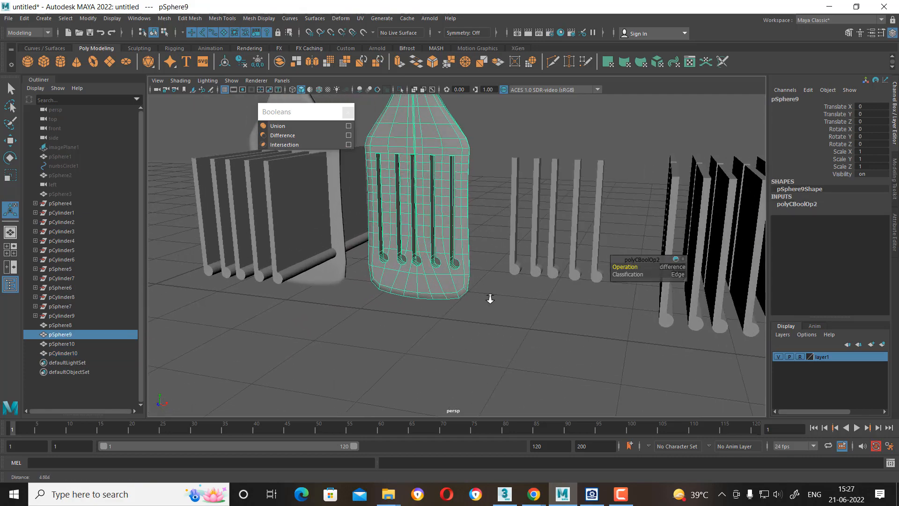
alt+drag(489, 299, 433, 291)
scroll(479, 274, down, 4)
alt+drag(479, 274, 476, 297)
scroll(475, 297, down, 4)
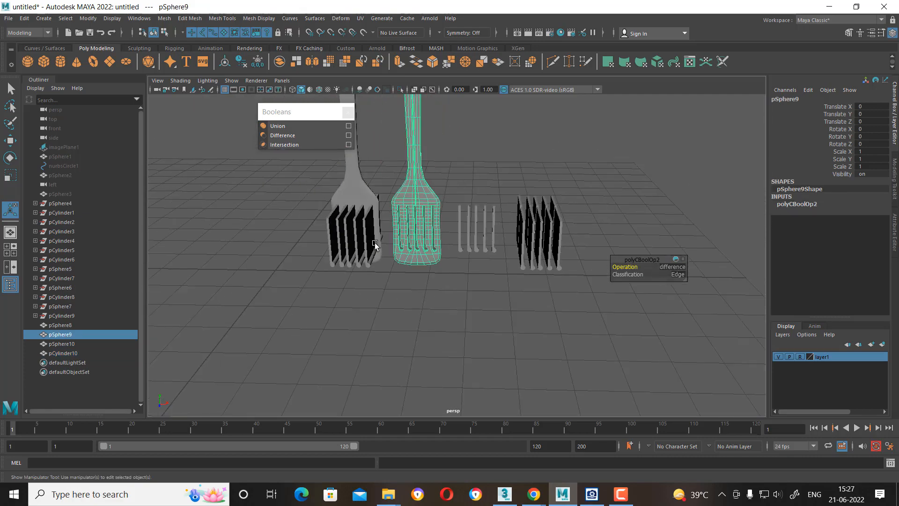
Delete the union, intersection and reversed-difference results, keeping only the slotted spatula, and close the floating Booleans commands.
scroll(373, 245, up, 2)
drag(269, 210, 345, 283)
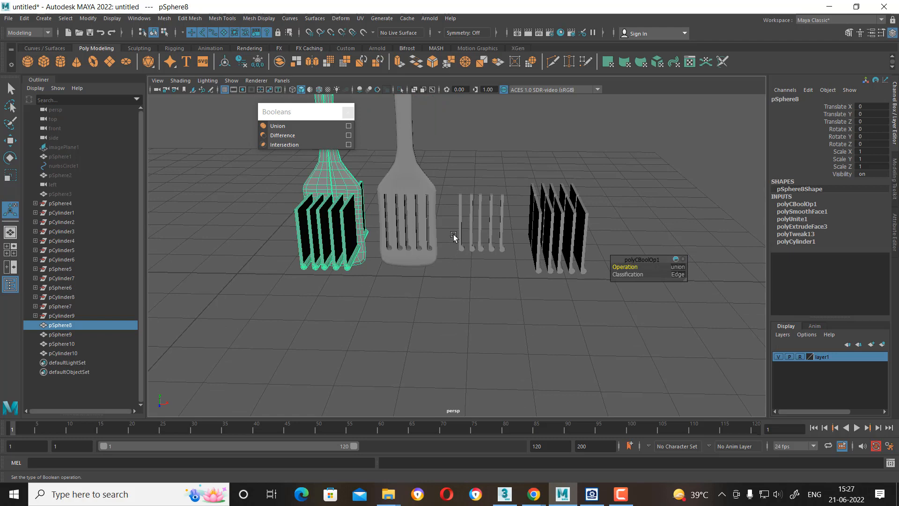
key(Delete)
drag(454, 186, 550, 247)
key(Delete)
click(415, 210)
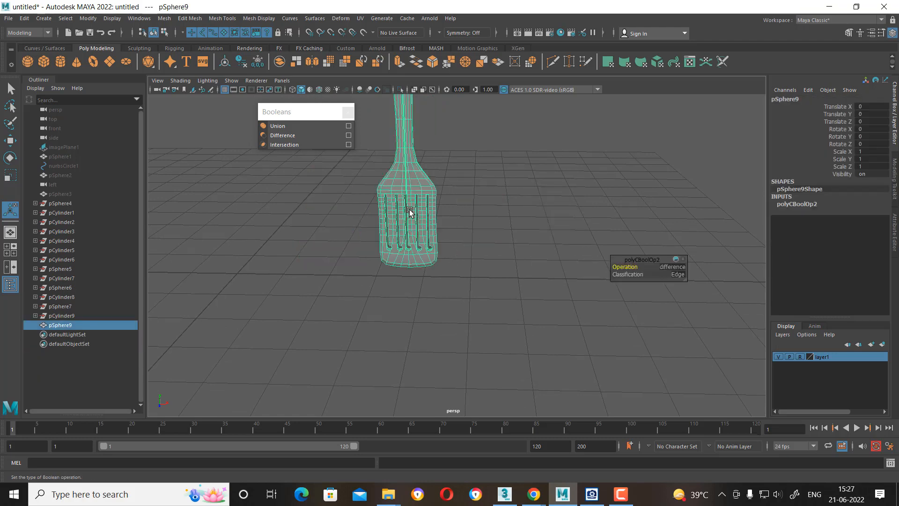
key(w)
scroll(522, 248, up, 4)
alt+middle_drag(522, 249, 542, 285)
click(348, 113)
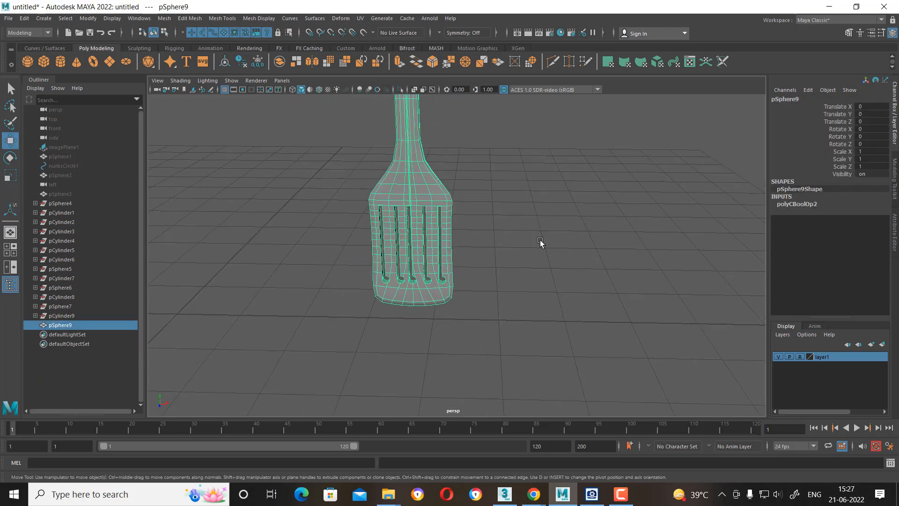
Duplicate the slotted spatula and move the copy about 1.587 units along X beside the original.
click(510, 247)
click(432, 213)
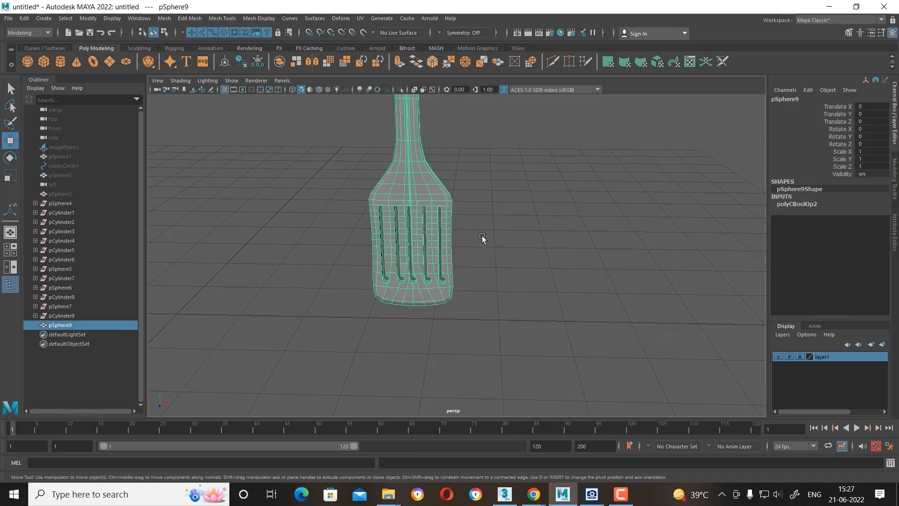
scroll(499, 261, down, 4)
alt+drag(431, 213, 466, 245)
key(ctrl+d)
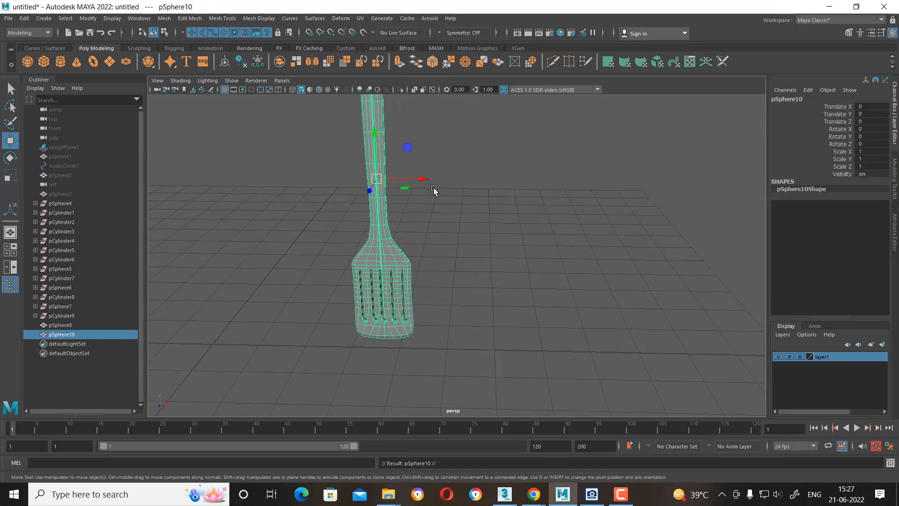
drag(431, 181, 510, 182)
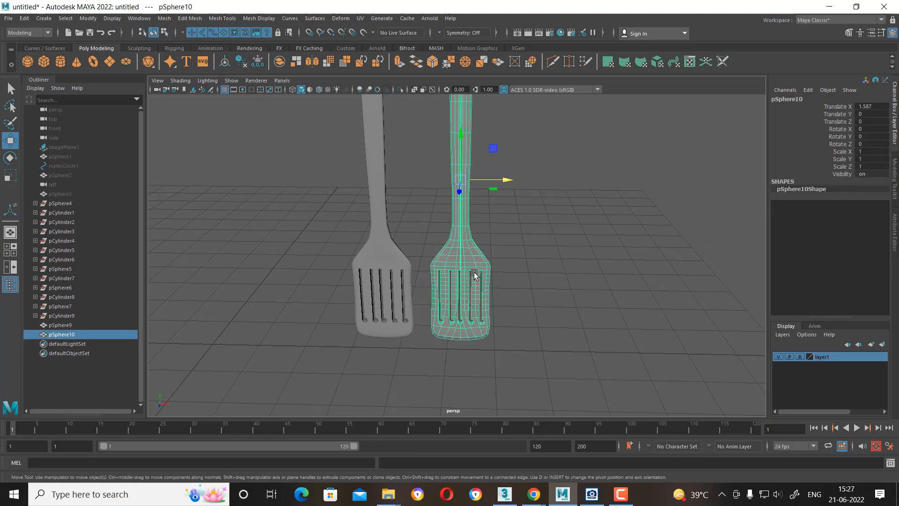
Smooth the copied slotted spatula with one division and compare its slots with the unsmoothed original.
alt+drag(475, 276, 562, 355)
alt+middle_drag(408, 323, 435, 277)
alt+right_drag(436, 277, 566, 236)
shift+right_drag(542, 187, 537, 242)
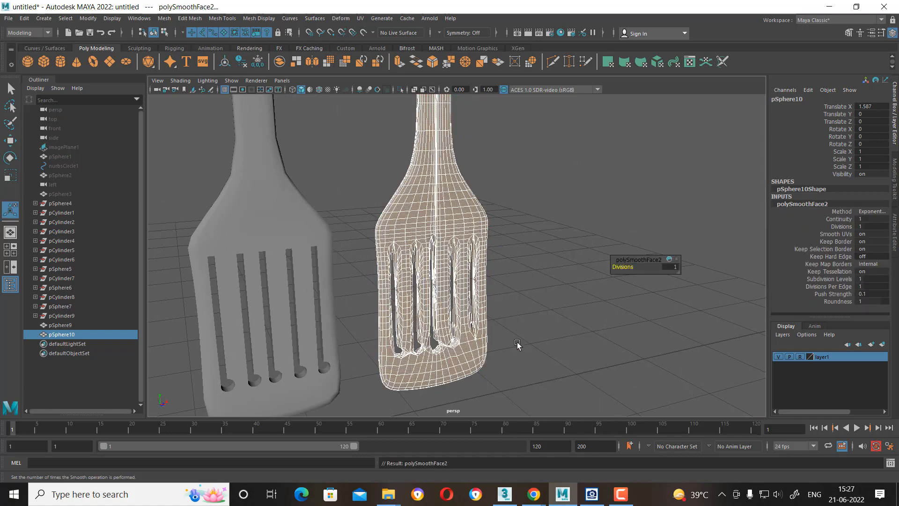
mouse_move(516, 341)
alt+mouse_down()
mouse_move(497, 354)
mouse_move(508, 349)
alt+mouse_up()
click(632, 353)
alt+drag(633, 355, 567, 337)
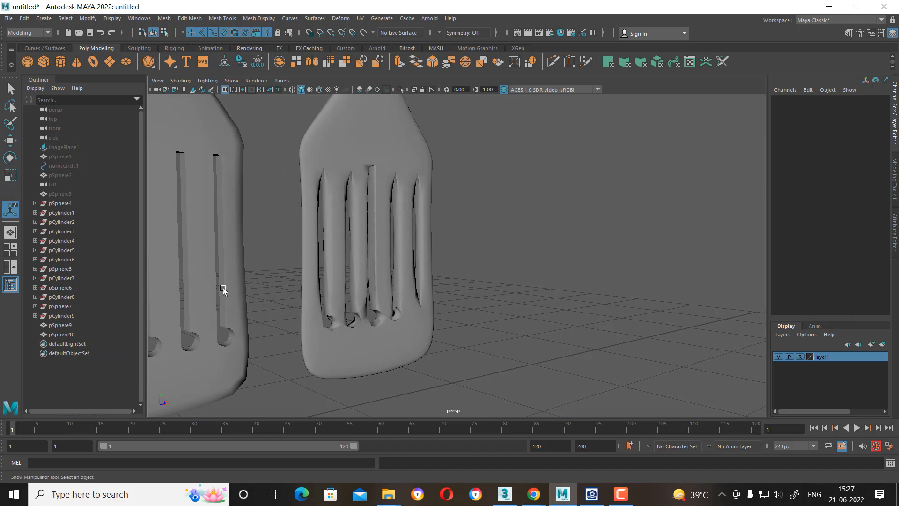
click(185, 318)
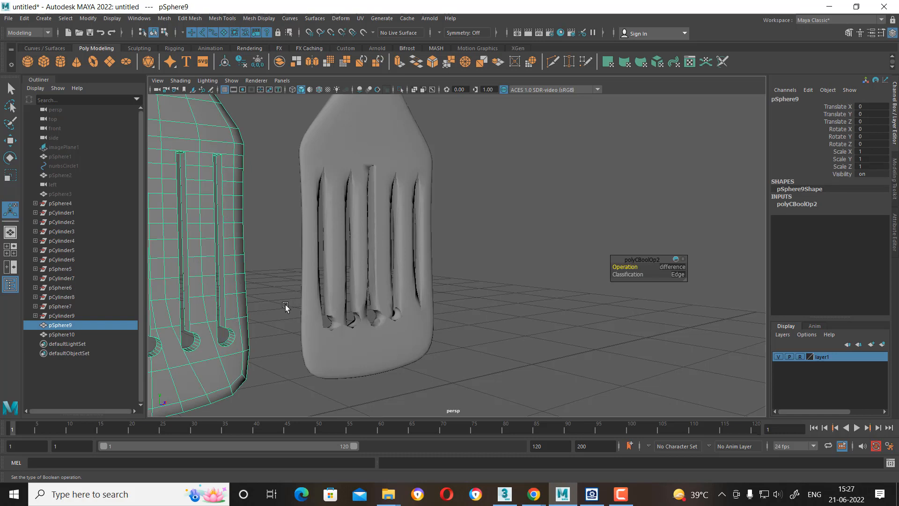
Delete the smoothed spatula copy.
click(393, 261)
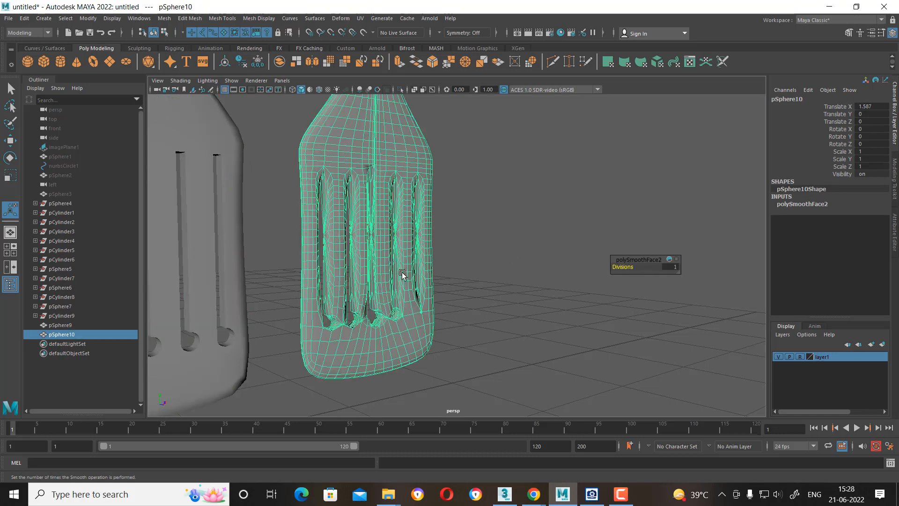
key(Delete)
scroll(416, 361, down, 5)
alt+drag(416, 360, 397, 305)
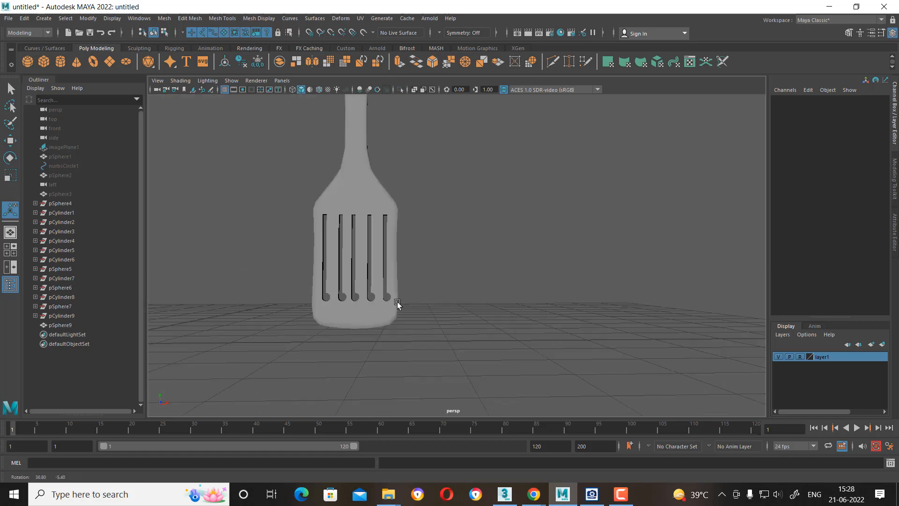
Unhide the last hidden objects, including the reference image and other utensils, and switch to the front view.
alt+middle_drag(447, 287, 471, 333)
key(ctrl+shift+h)
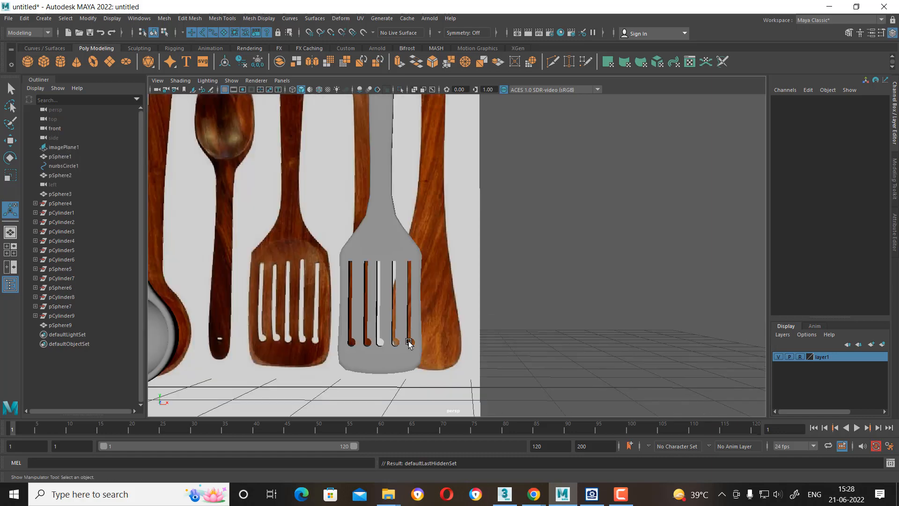
alt+right_drag(469, 359, 418, 267)
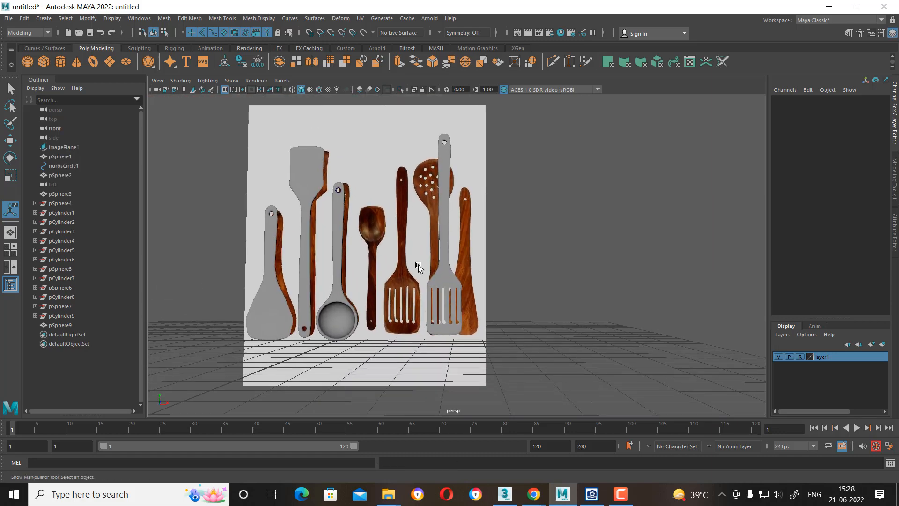
key(space)
drag(420, 263, 424, 286)
alt+right_drag(532, 287, 509, 264)
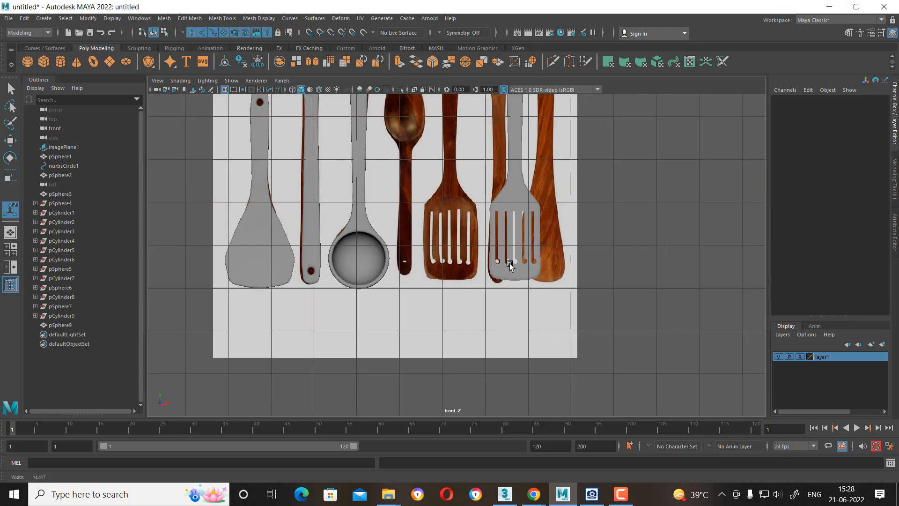
Move the slotted spatula along X onto its counterpart in the reference image, at about Translate X -1.515.
key(w)
click(515, 217)
alt+middle_drag(532, 208, 512, 299)
alt+right_drag(512, 300, 529, 286)
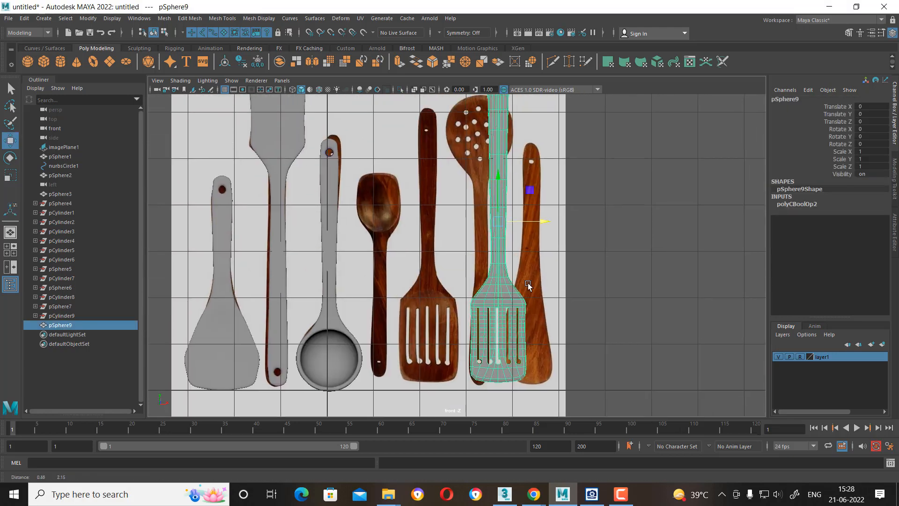
drag(553, 224, 477, 221)
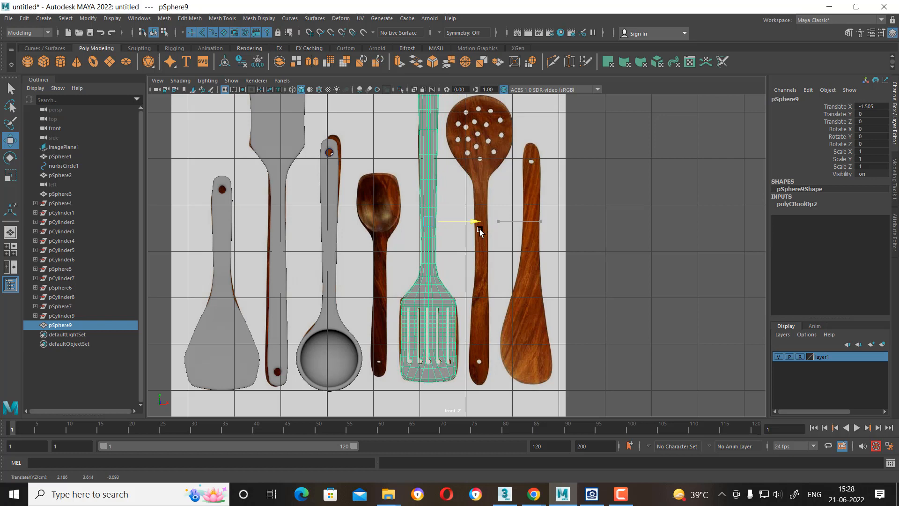
alt+right_drag(479, 229, 550, 321)
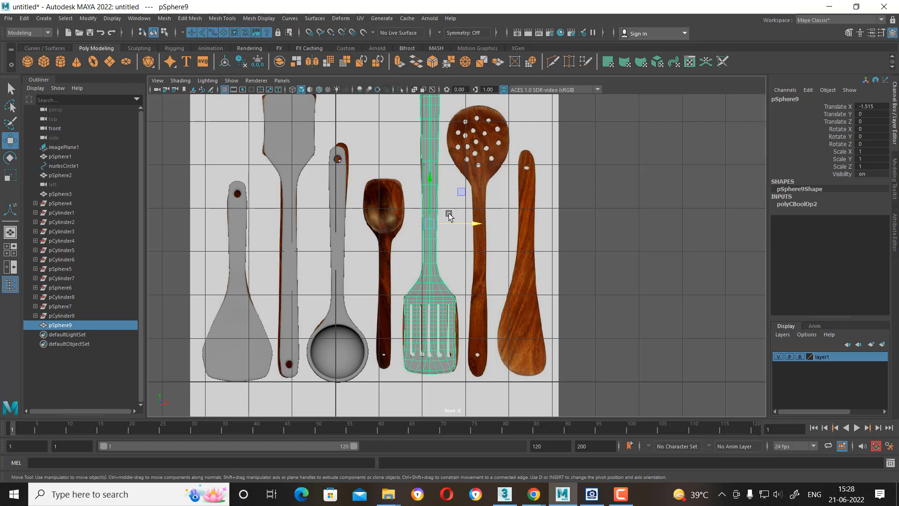
Duplicate the leftmost plain spatula and place the copy over the rightmost reference utensil, at about Translate X 4.378 and Y 1.741.
click(244, 324)
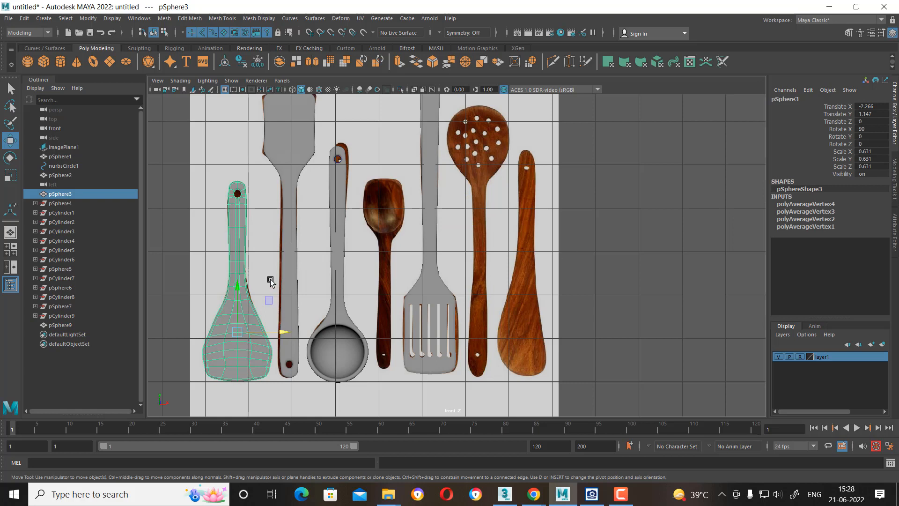
key(ctrl+d)
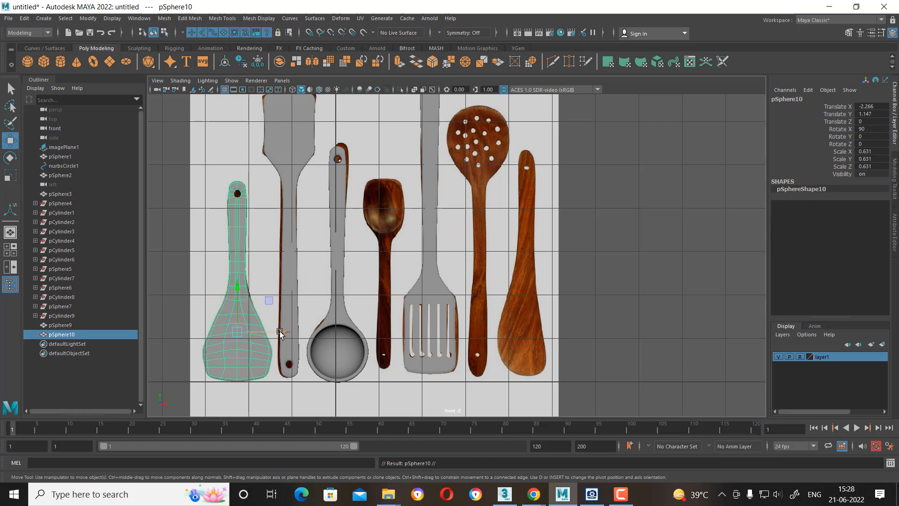
drag(280, 331, 568, 311)
drag(526, 291, 525, 264)
scroll(539, 318, up, 5)
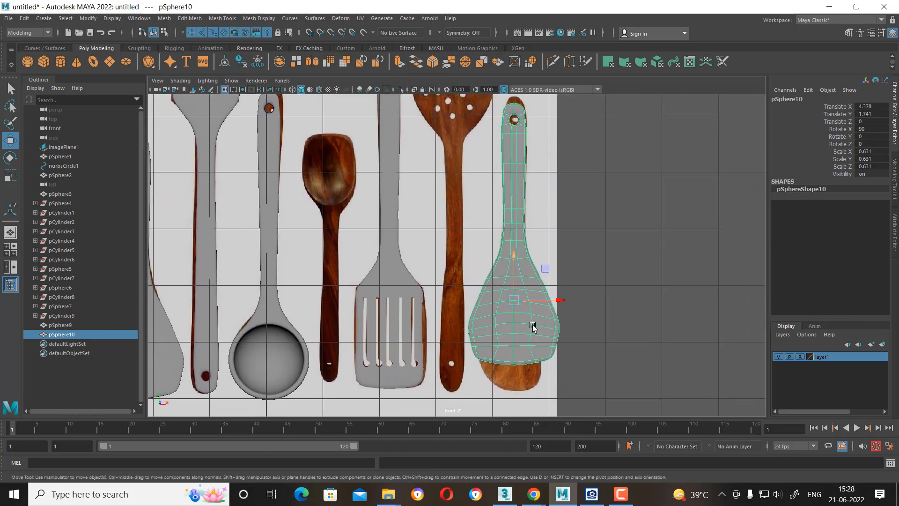
Apply a lattice deformer to the blade vertices of the rightmost spatula copy in wireframe display and enter lattice point editing.
key(4)
scroll(551, 347, down, 2)
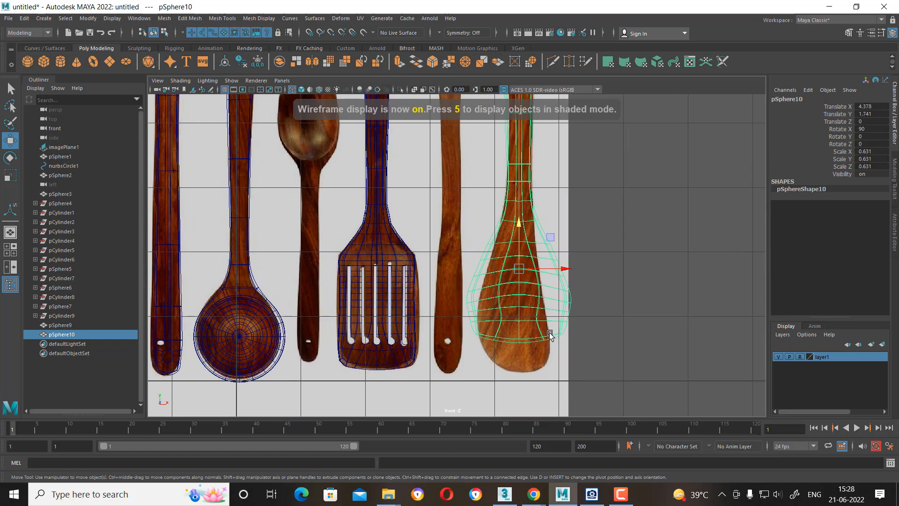
scroll(569, 341, up, 1)
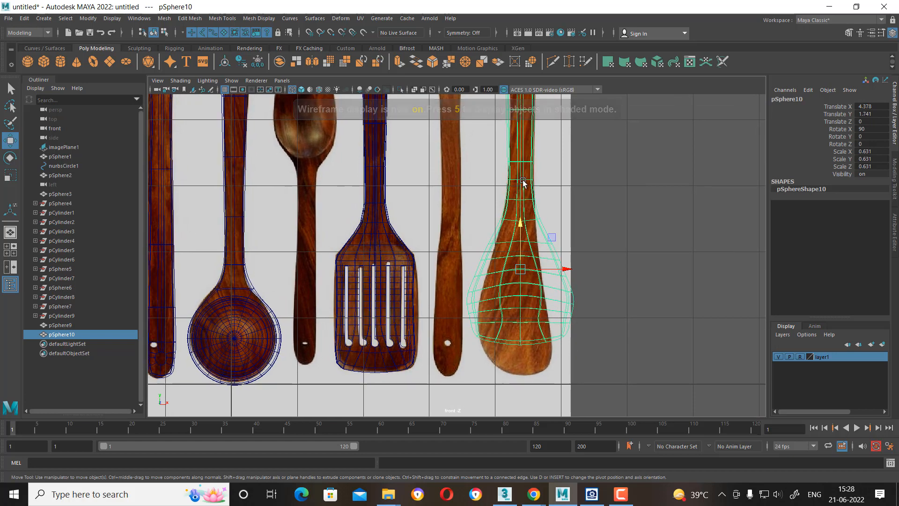
right_drag(522, 187, 482, 190)
drag(637, 215, 399, 412)
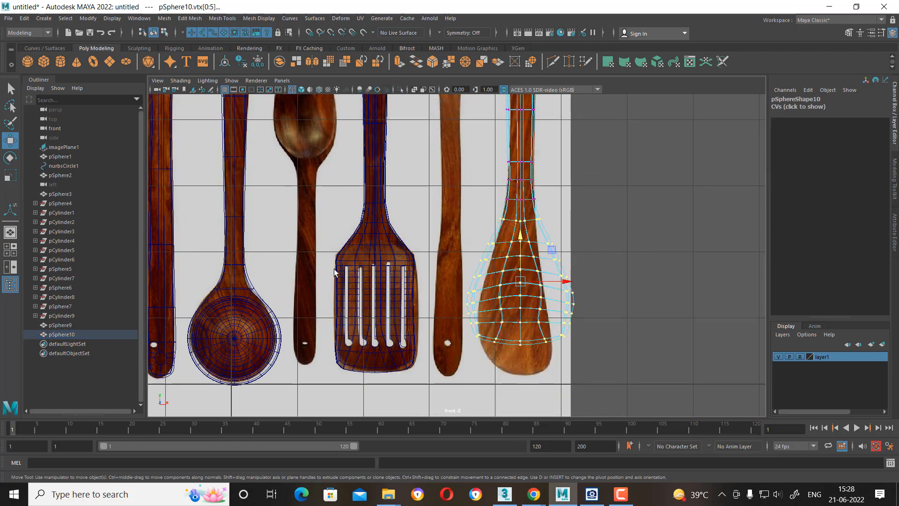
click(340, 18)
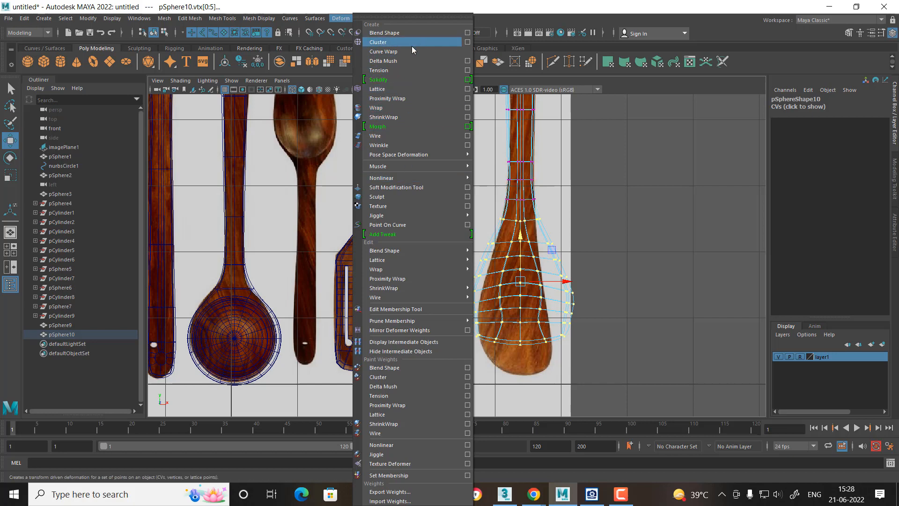
mouse_move(414, 154)
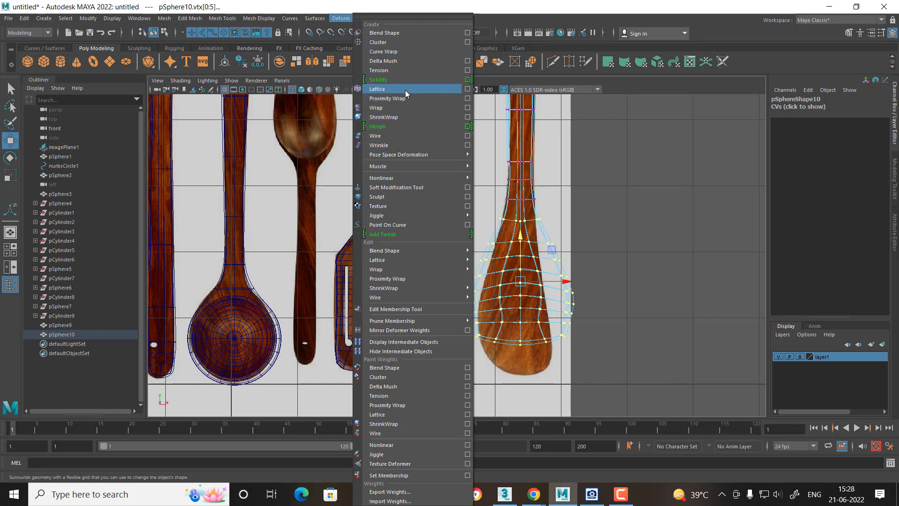
click(406, 90)
right_click(621, 213)
right_drag(620, 213, 594, 147)
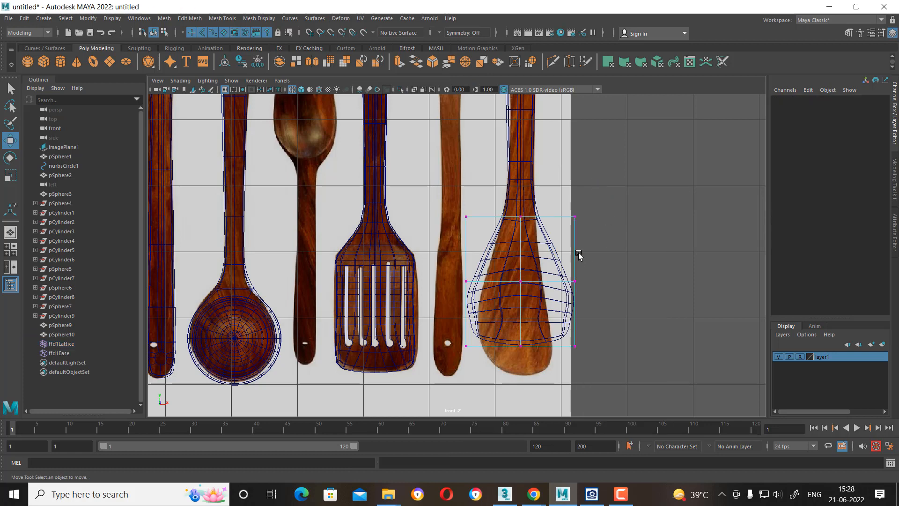
Lower the lattice's bottom row to the reference blade's tip and move its right column inward to the reference edge.
alt+middle_drag(579, 255, 581, 201)
drag(595, 275, 443, 326)
drag(522, 251, 525, 279)
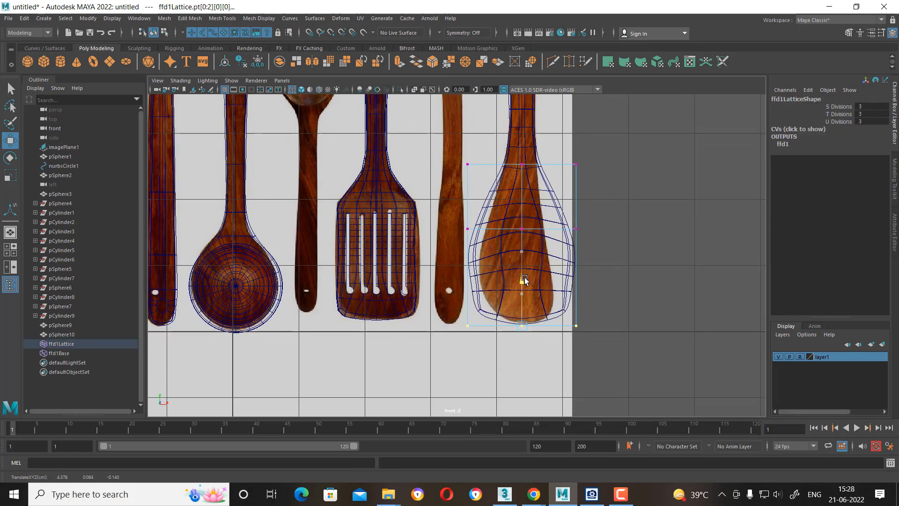
drag(613, 160, 571, 344)
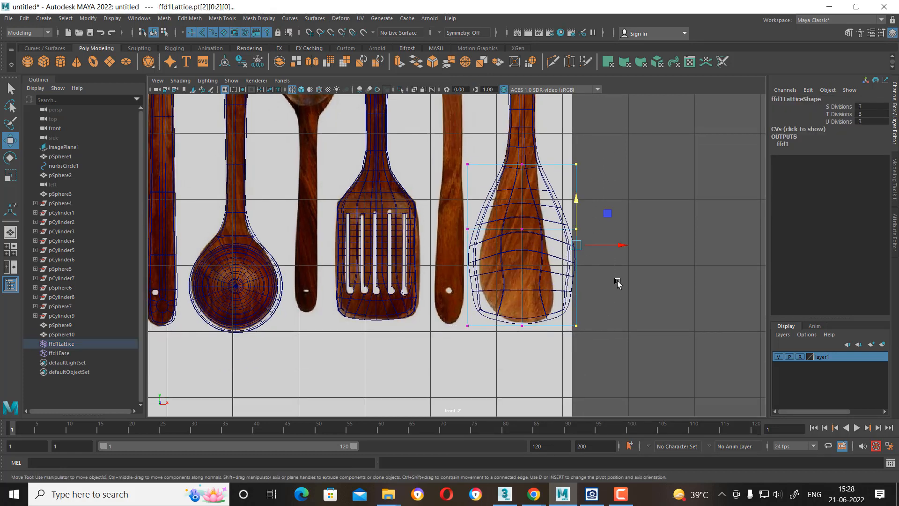
drag(627, 245, 605, 248)
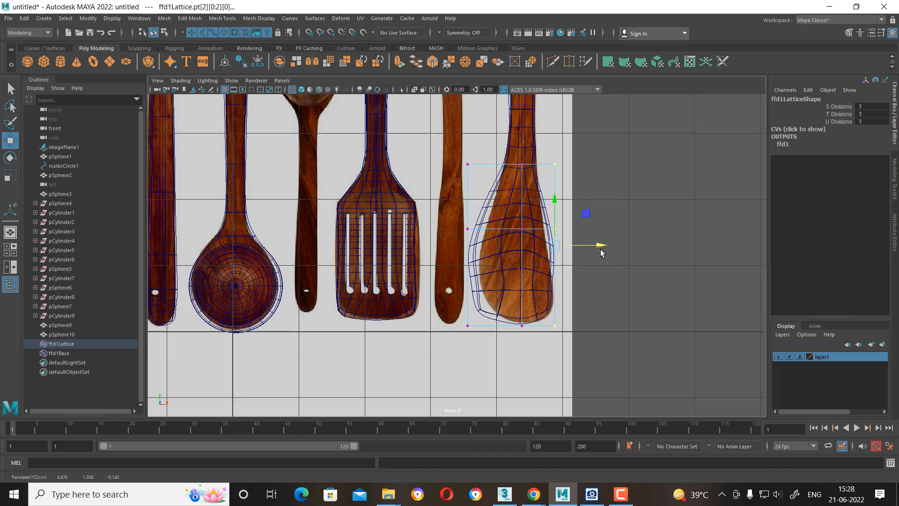
Adjust the middle, bottom and top points of the lattice's right column so the blade's right edge follows the reference outline.
scroll(601, 251, up, 2)
drag(642, 207, 548, 253)
drag(613, 233, 608, 229)
drag(555, 319, 578, 362)
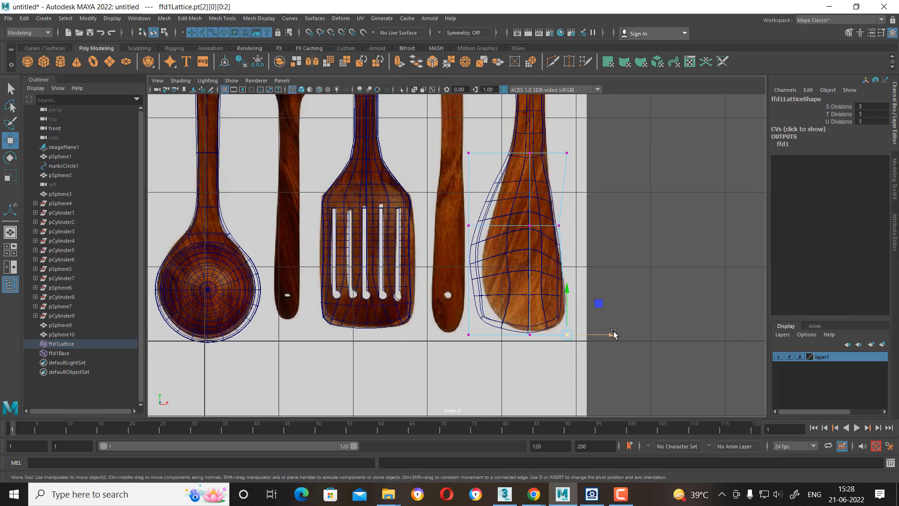
drag(613, 333, 619, 331)
scroll(619, 332, up, 2)
drag(623, 203, 569, 237)
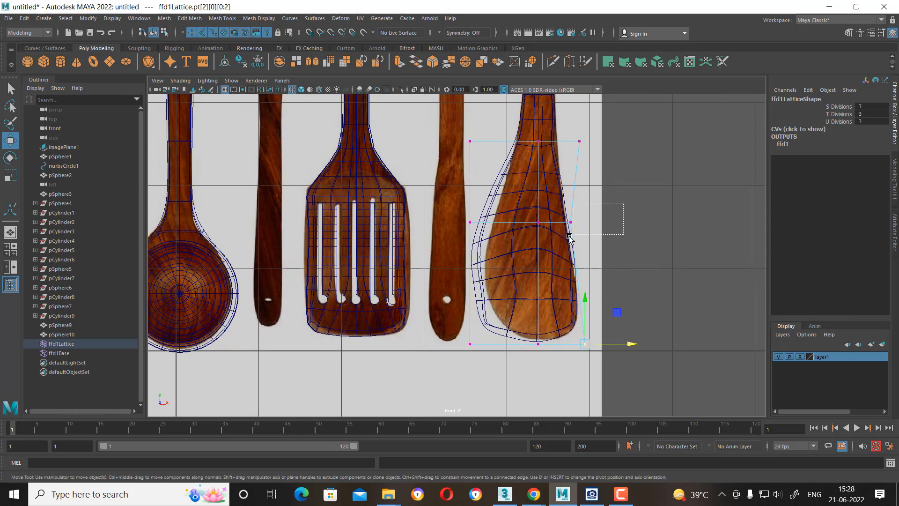
drag(619, 225, 617, 225)
alt+middle_drag(586, 192, 586, 265)
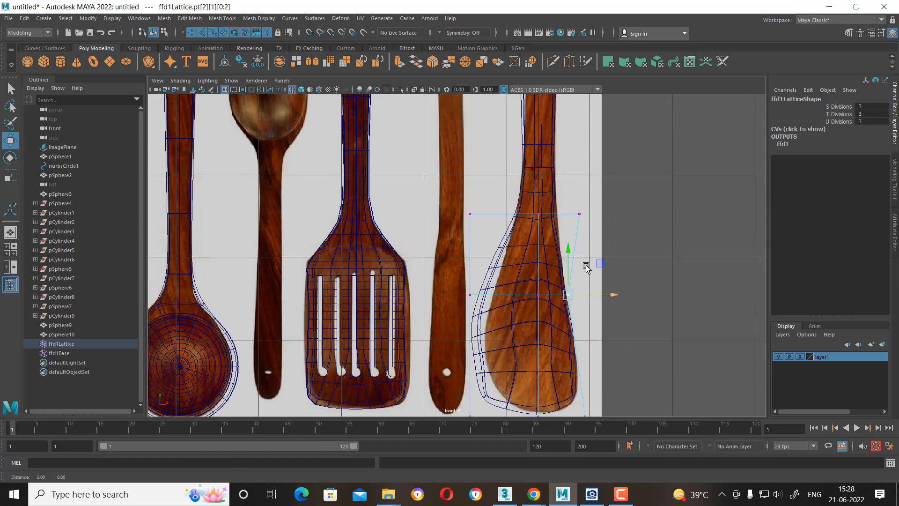
scroll(639, 195, up, 2)
drag(649, 212, 656, 212)
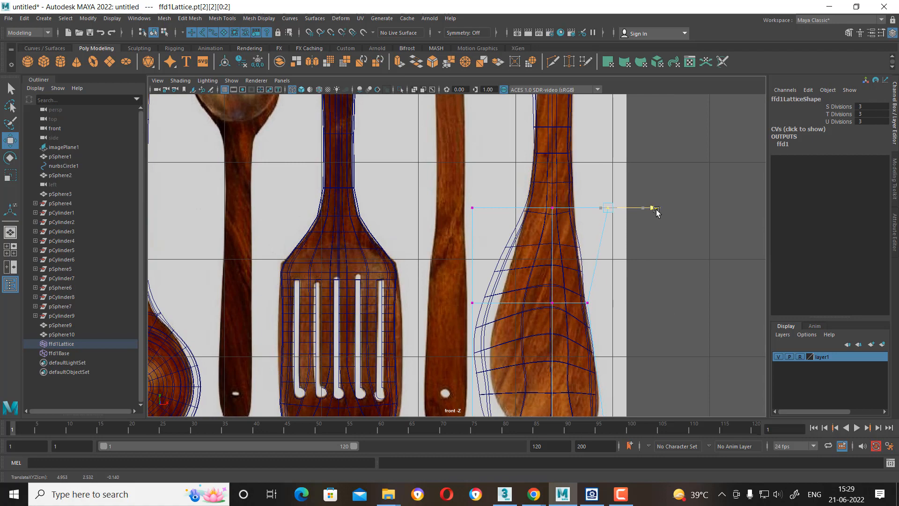
Move the top, middle and bottom points of the lattice's left column inward so the blade's left edge follows the reference outline.
alt+middle_drag(532, 276, 558, 204)
alt+right_drag(510, 251, 478, 221)
alt+middle_drag(492, 193, 493, 229)
drag(484, 164, 509, 196)
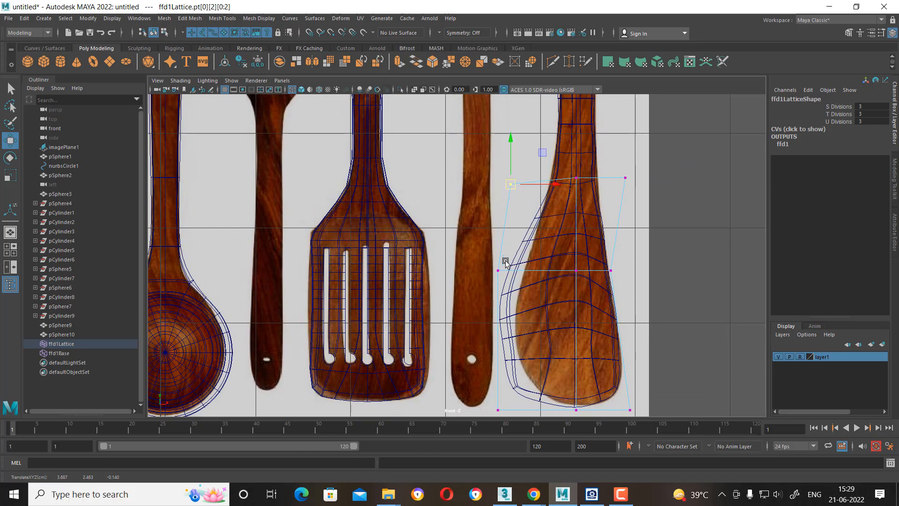
drag(486, 247, 512, 301)
alt+middle_drag(504, 268, 457, 208)
drag(456, 208, 471, 223)
alt+middle_drag(499, 320, 495, 250)
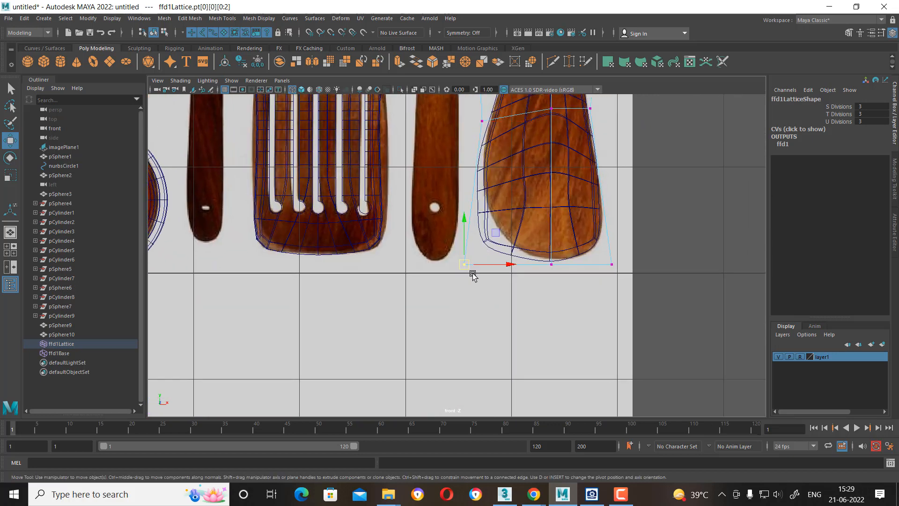
drag(465, 264, 487, 251)
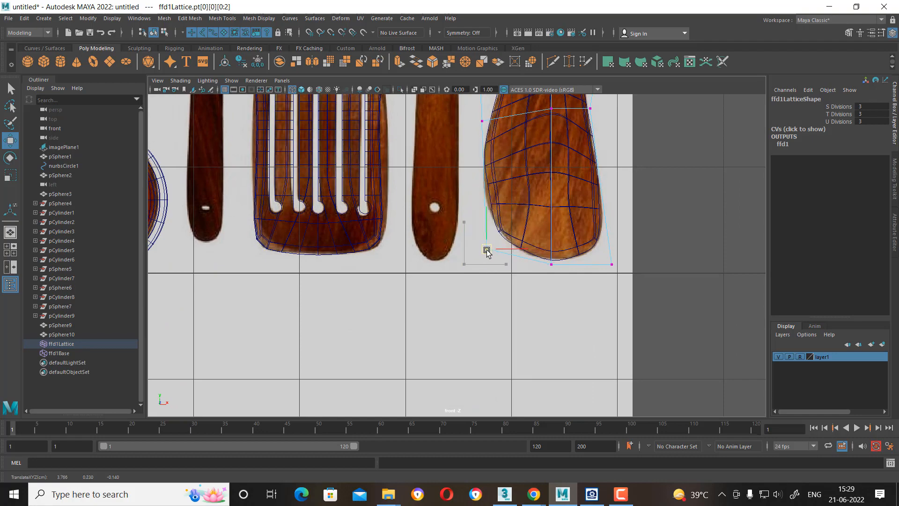
Select the reshaped spatula together with its lattice and delete their history to bake in the deformation.
alt+middle_drag(539, 154, 526, 261)
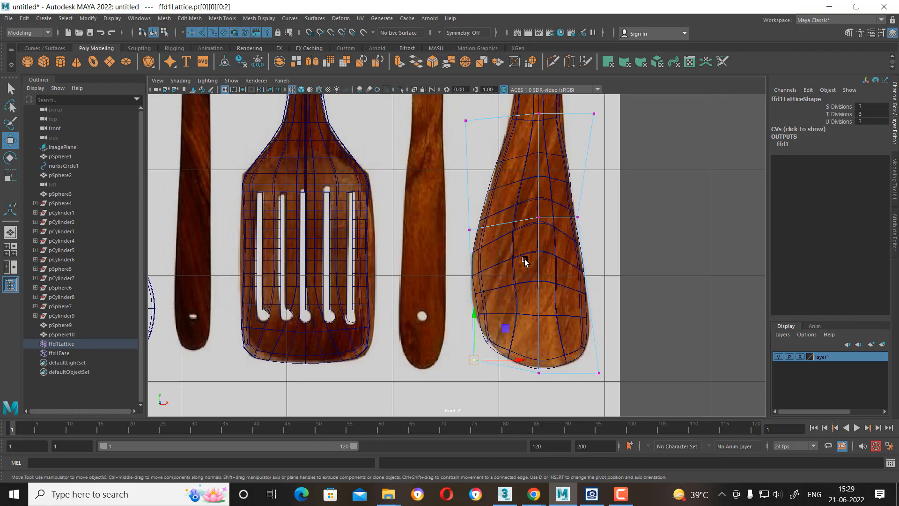
scroll(554, 265, up, 1)
alt+middle_drag(538, 176, 526, 287)
scroll(525, 287, down, 7)
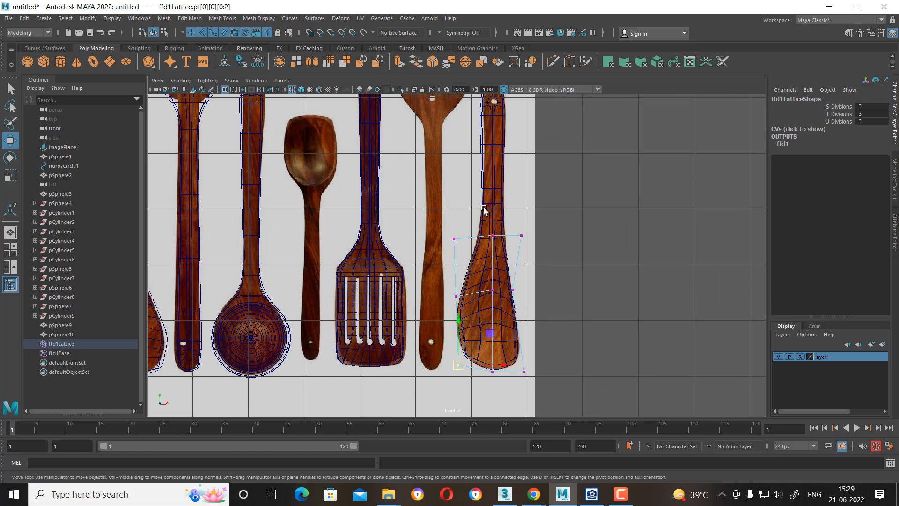
right_drag(484, 210, 538, 194)
click(592, 204)
drag(550, 198, 465, 307)
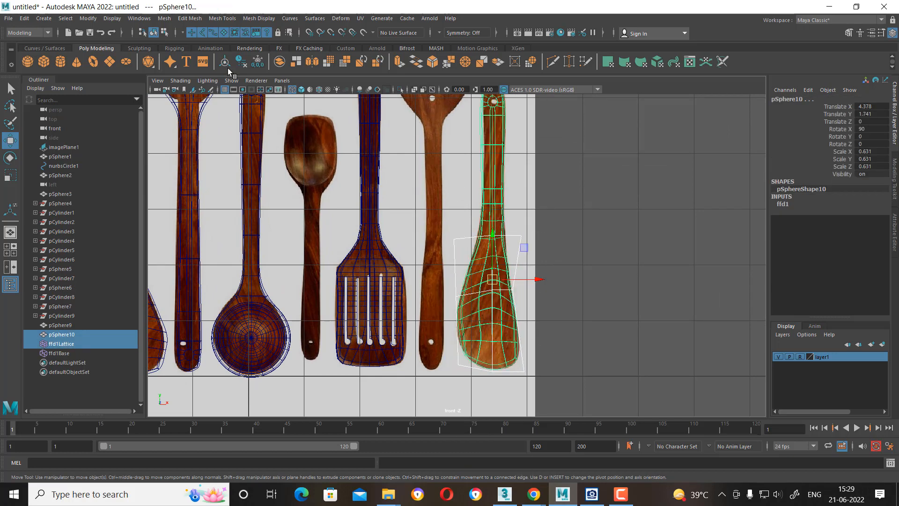
click(25, 19)
mouse_move(139, 131)
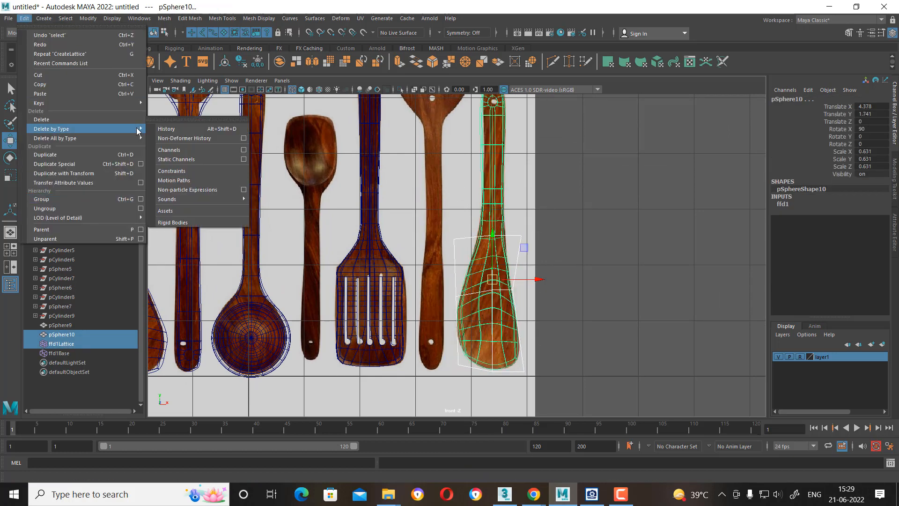
click(177, 130)
Move the vertices on the blade's lower left edge outward onto the reference outline.
scroll(581, 341, up, 6)
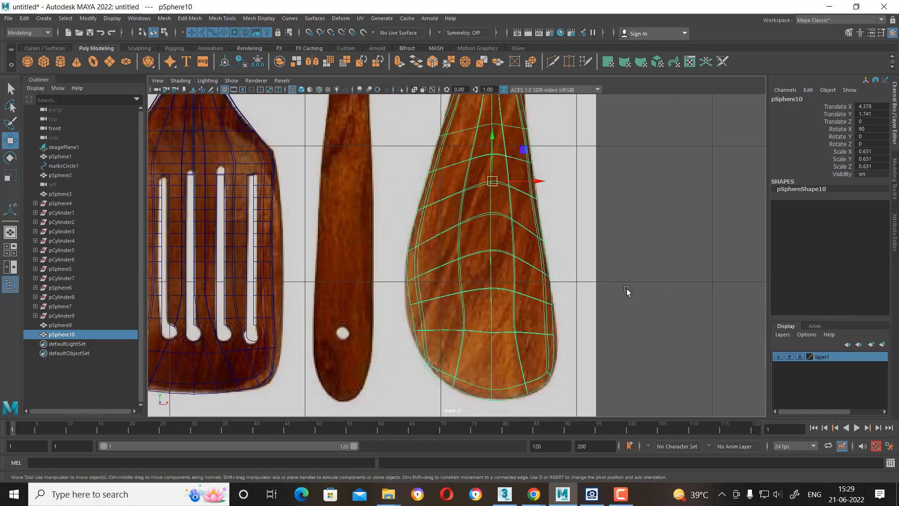
right_drag(661, 209, 617, 213)
alt+middle_drag(426, 249, 436, 194)
scroll(465, 207, up, 5)
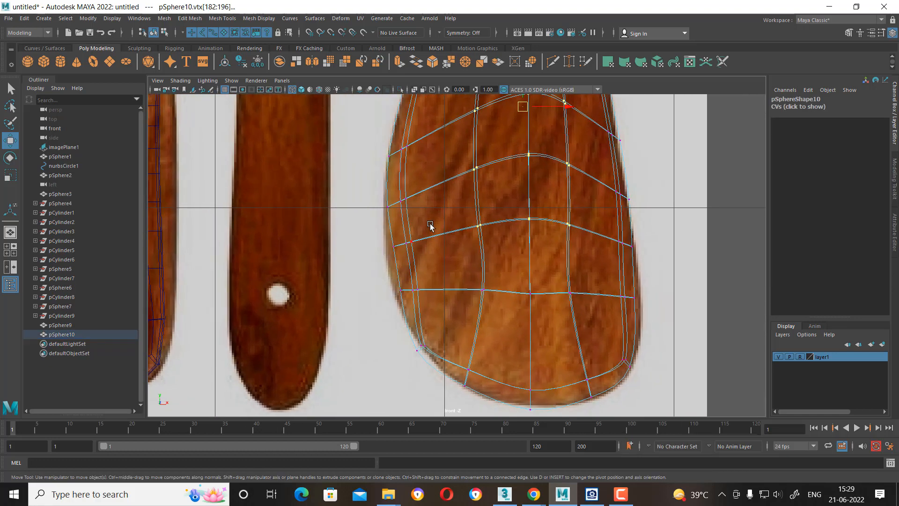
drag(394, 246, 386, 253)
drag(415, 295, 404, 291)
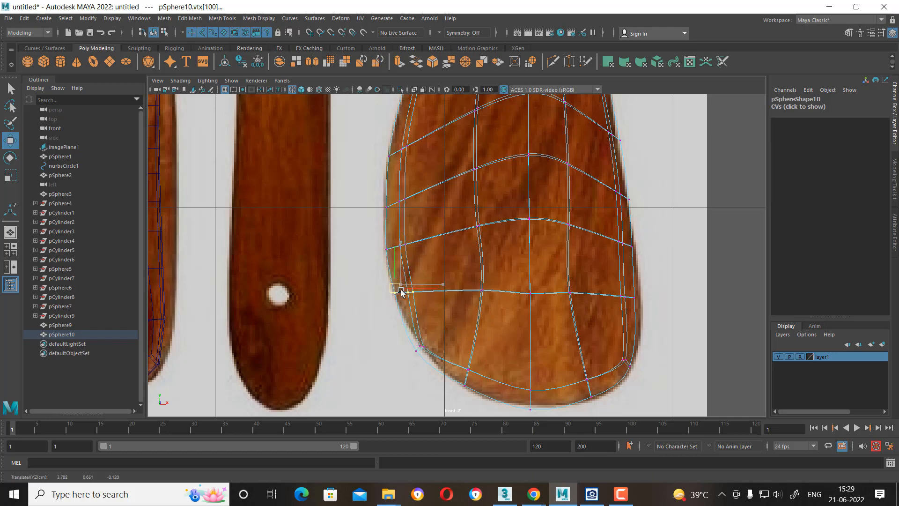
Examine the reshaped spatula's blade from several angles in the shaded perspective view.
alt+middle_drag(408, 277, 361, 296)
alt+right_drag(547, 337, 443, 304)
key(space)
alt+right_drag(663, 232, 614, 175)
alt+drag(676, 118, 664, 118)
key(space)
alt+drag(571, 225, 538, 239)
alt+right_drag(538, 239, 509, 276)
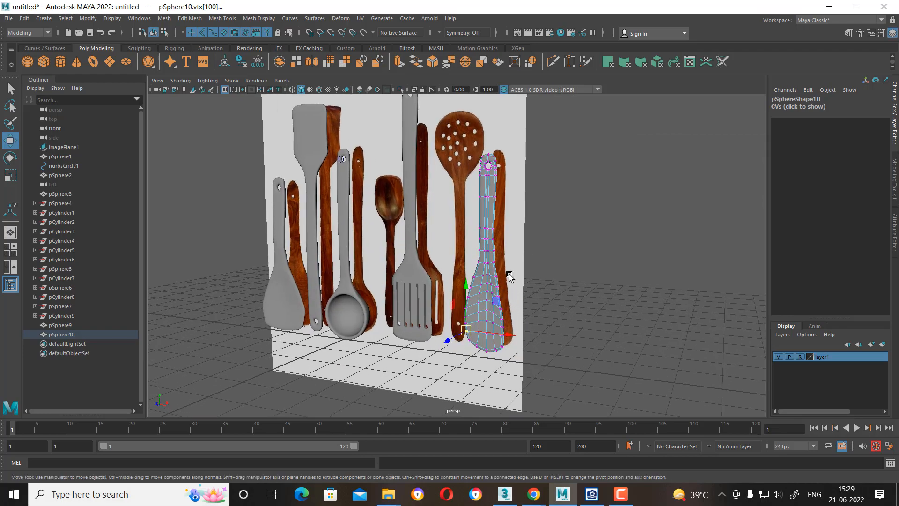
right_drag(485, 236, 604, 198)
click(542, 334)
alt+drag(542, 333, 522, 333)
alt+right_drag(522, 333, 675, 312)
click(499, 299)
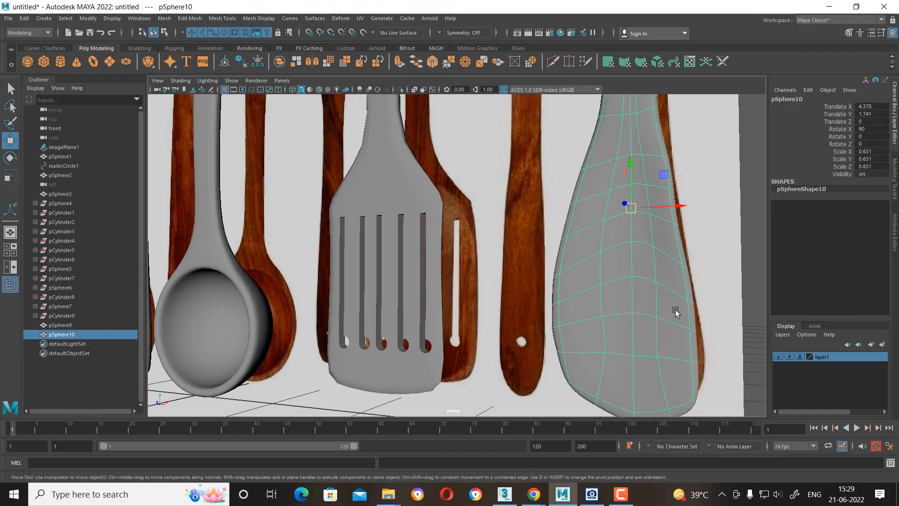
alt+drag(676, 312, 604, 287)
Select the inner vertices across the middle of the spatula's blade and shift them slightly in depth along Z.
right_drag(606, 284, 564, 240)
alt+drag(580, 268, 609, 311)
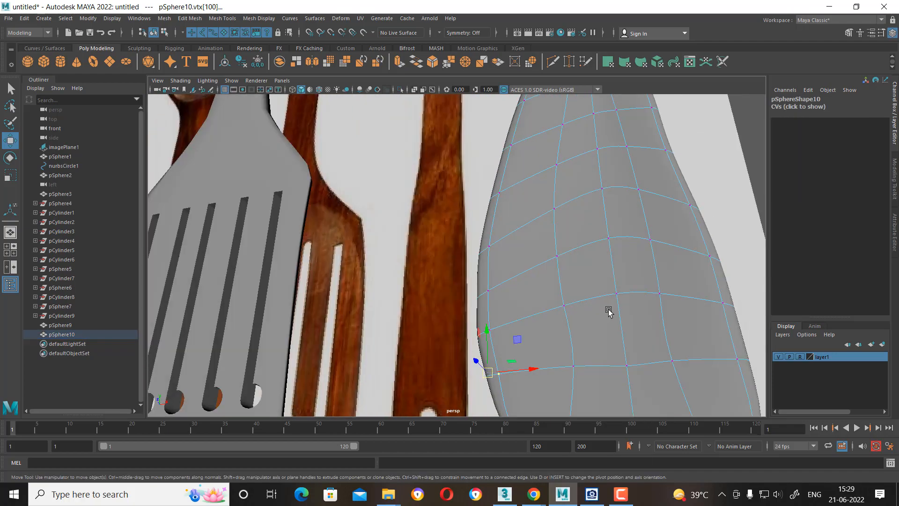
key(space)
alt+right_drag(341, 309, 376, 307)
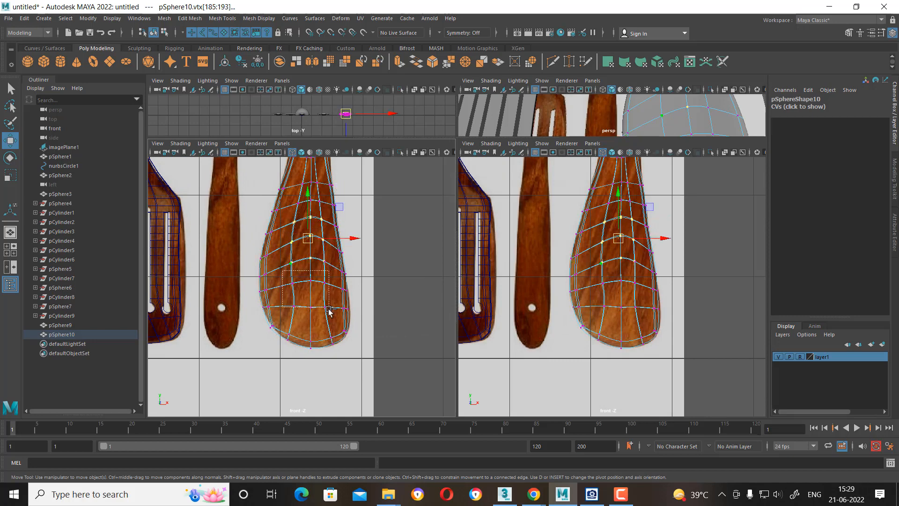
alt+drag(606, 276, 648, 267)
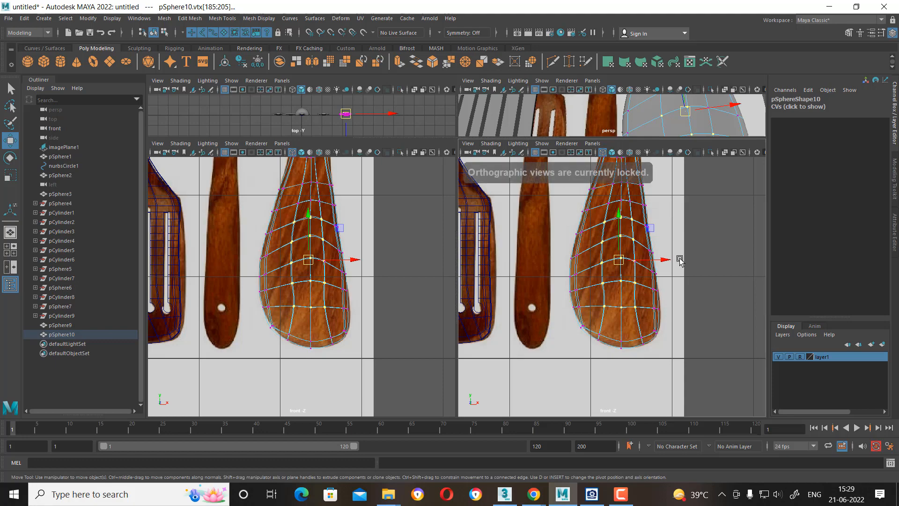
key(space)
mouse_move(665, 320)
mouse_down()
mouse_move(679, 307)
mouse_move(665, 285)
mouse_move(600, 287)
mouse_move(608, 298)
mouse_move(588, 293)
mouse_move(592, 276)
mouse_up()
key(5)
drag(582, 242, 583, 248)
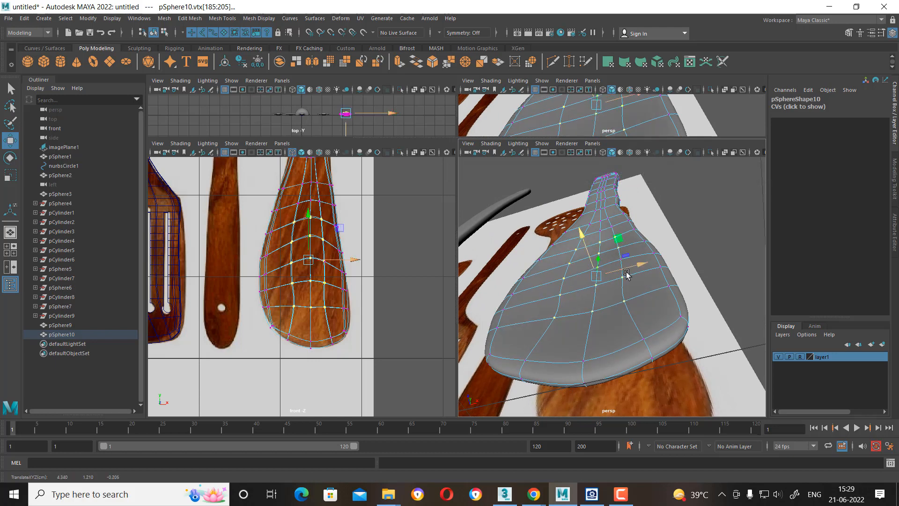
Scale the selected inner blade vertices slightly wider along X, return to object mode and deselect the spatula.
key(r)
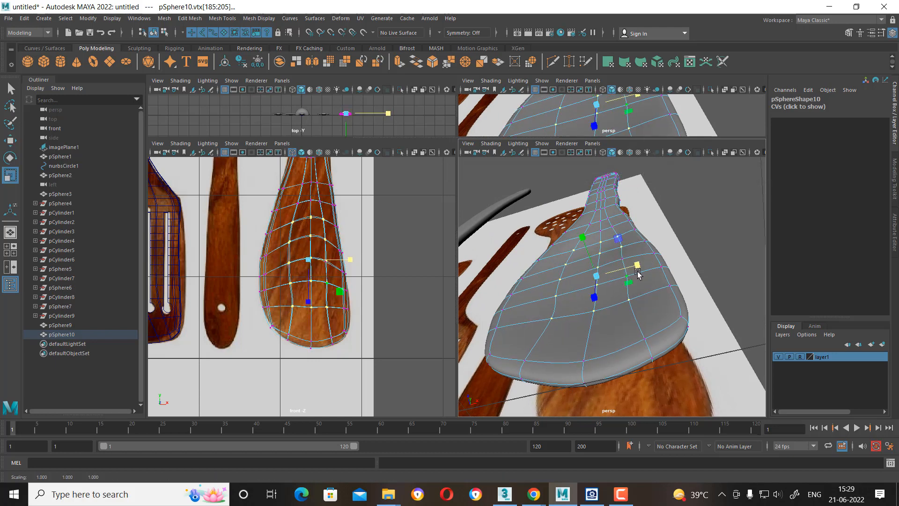
scroll(639, 288, up, 3)
scroll(644, 290, up, 3)
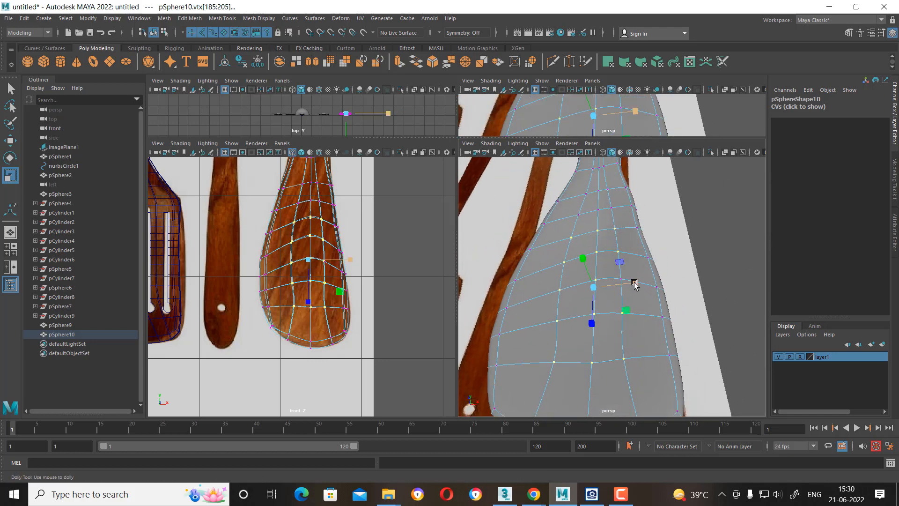
drag(626, 268, 634, 269)
alt+drag(627, 379, 578, 361)
scroll(580, 346, down, 4)
right_drag(594, 229, 660, 214)
click(662, 216)
scroll(651, 300, down, 4)
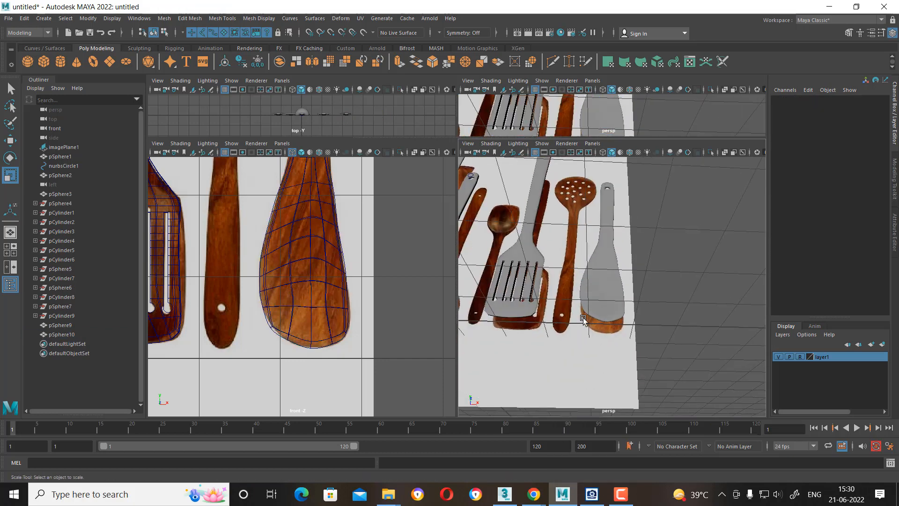
Select the vertices on the right edge of the rightmost spatula's neck and move them slightly outward along X onto the reference outline.
alt+drag(640, 388, 625, 334)
scroll(624, 335, up, 3)
click(318, 259)
scroll(309, 262, up, 6)
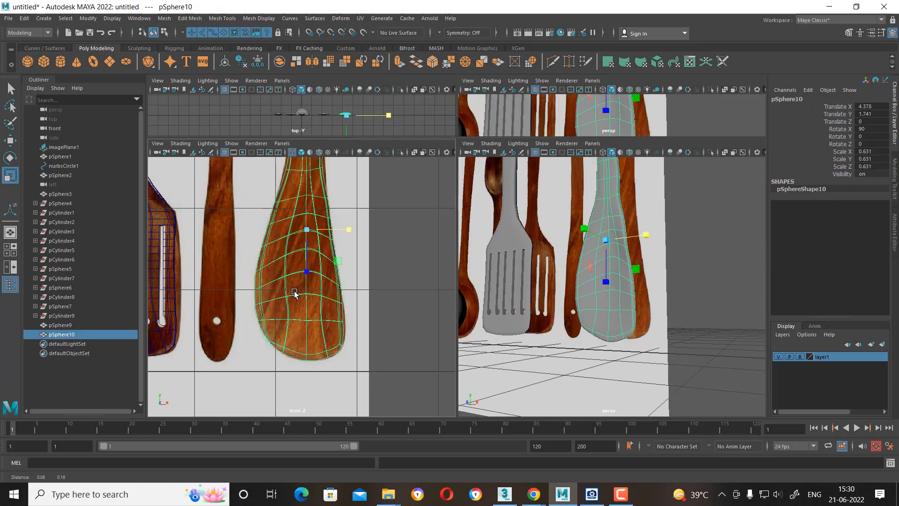
right_drag(300, 227, 266, 229)
scroll(351, 251, up, 4)
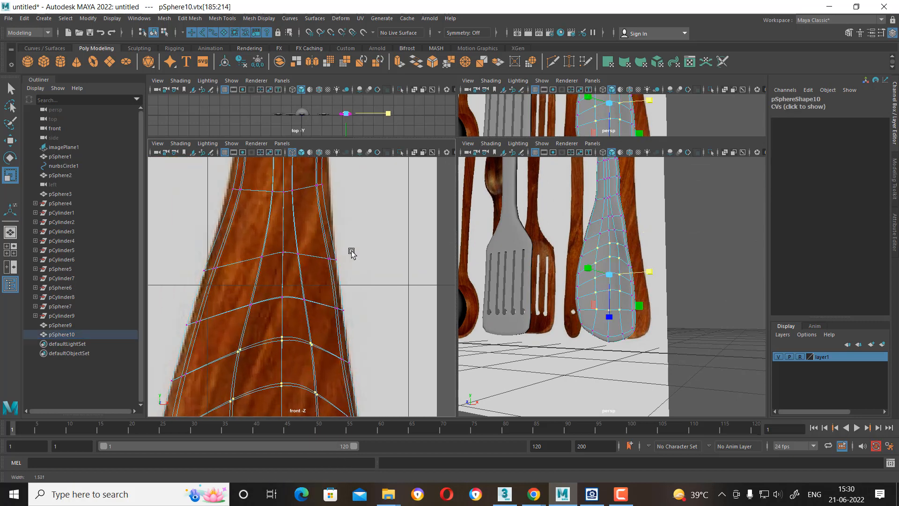
key(w)
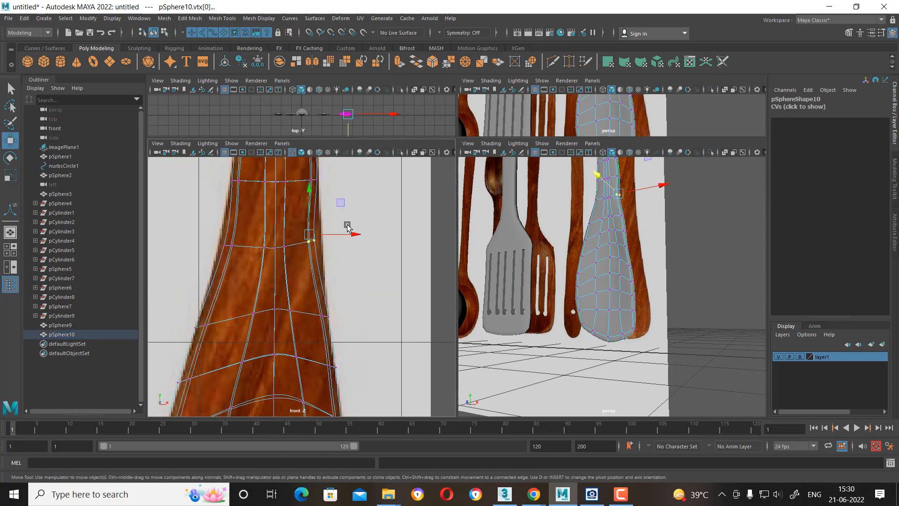
drag(356, 237, 364, 238)
scroll(347, 288, up, 5)
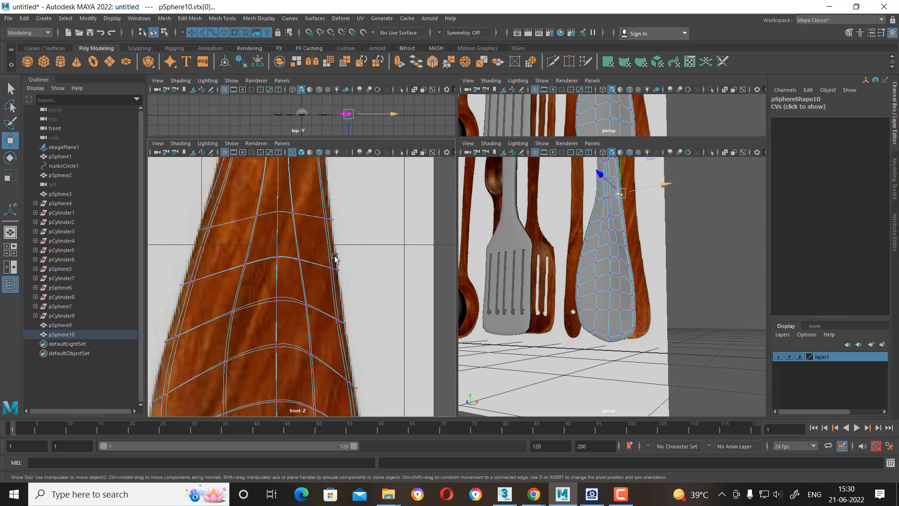
Return the spatula to object mode, deselect it and examine its blade beside the other utensils in an enlarged perspective view.
alt+drag(664, 283, 660, 269)
alt+right_drag(660, 269, 444, 240)
key(space)
alt+drag(444, 240, 524, 249)
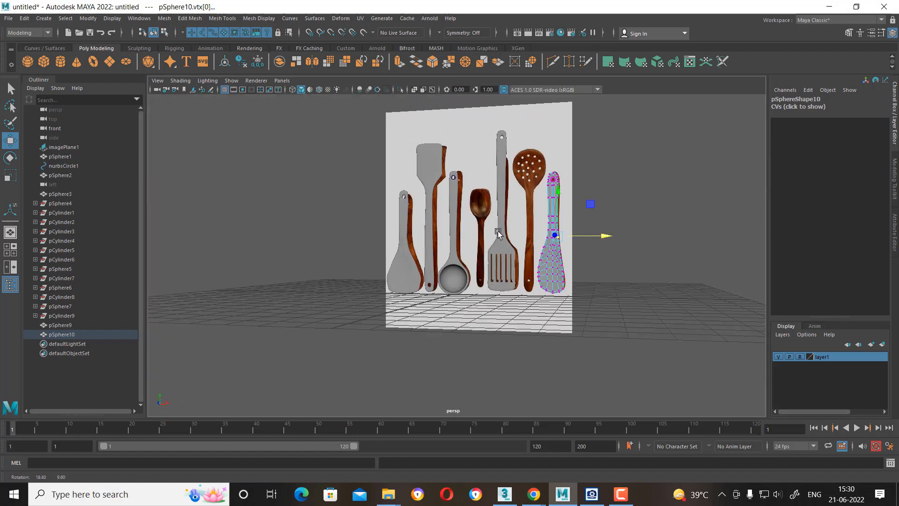
alt+right_drag(525, 248, 608, 225)
key(F8)
click(633, 190)
click(586, 273)
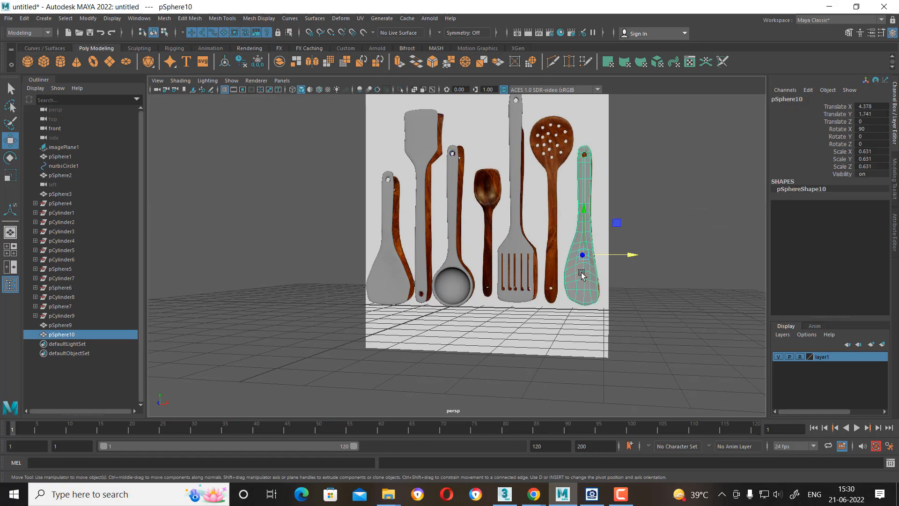
scroll(587, 276, up, 5)
click(714, 268)
scroll(686, 274, down, 3)
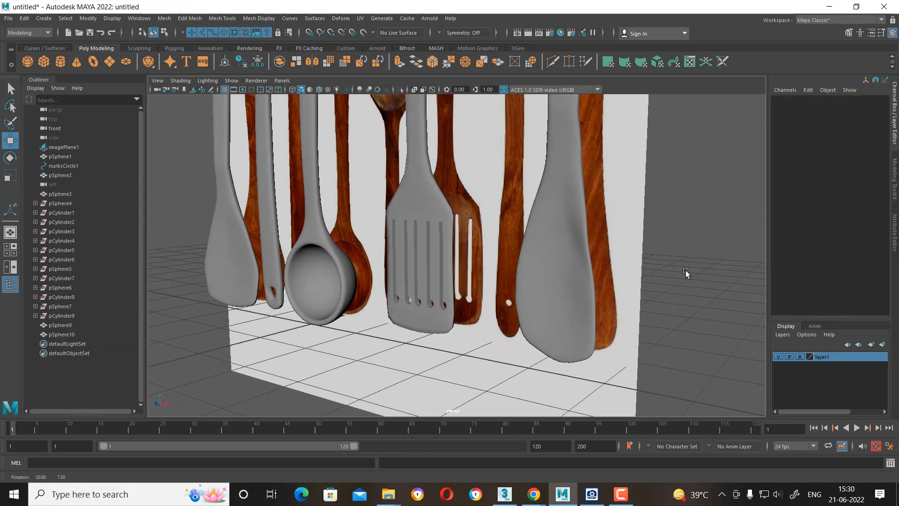
Select the inner column of vertices along the right half of the spatula's blade and smooth them with Average Vertices.
scroll(676, 281, up, 3)
click(609, 262)
scroll(566, 247, up, 4)
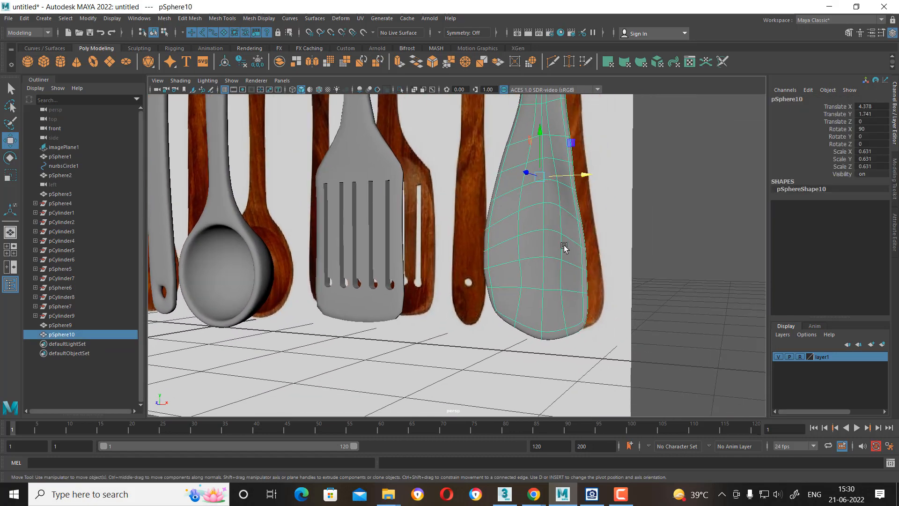
right_drag(578, 194, 529, 195)
scroll(593, 149, up, 2)
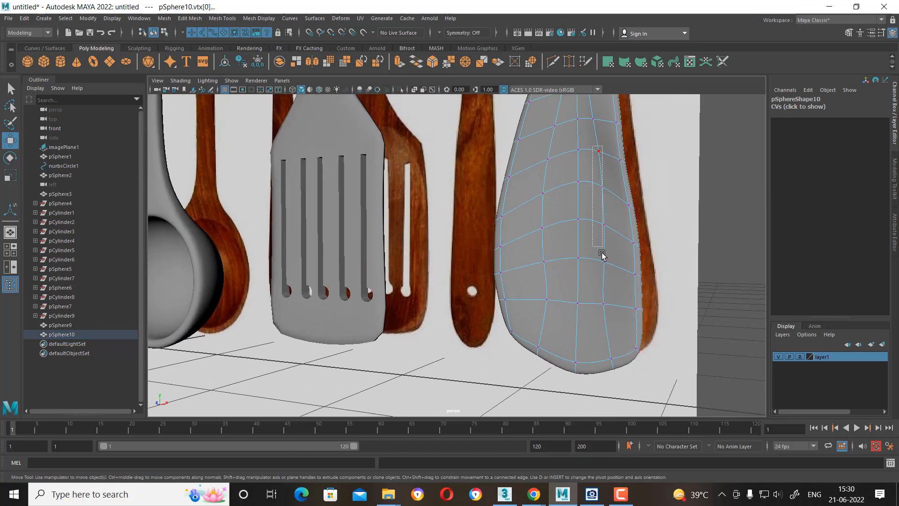
shift+right_click(602, 220)
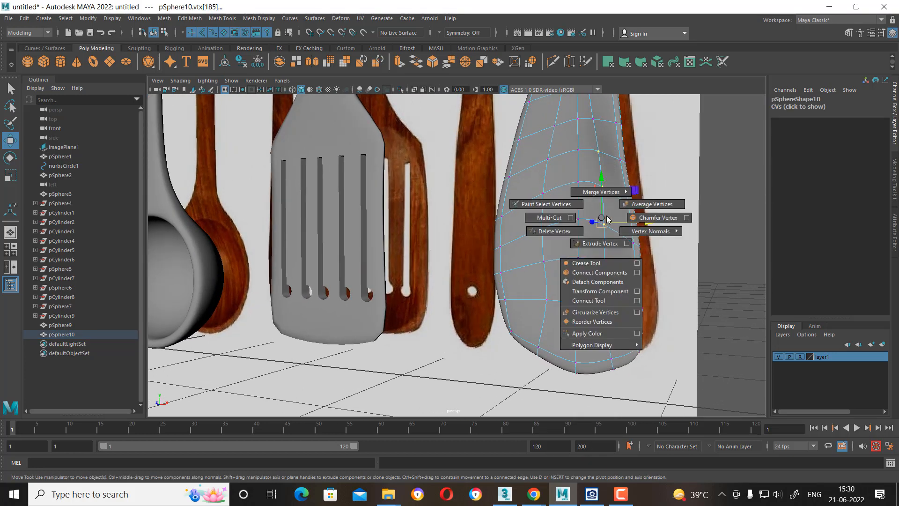
click(644, 199)
Smooth the inner column of vertices on the blade's left half with Average Vertices and return to object mode.
alt+drag(624, 235, 596, 236)
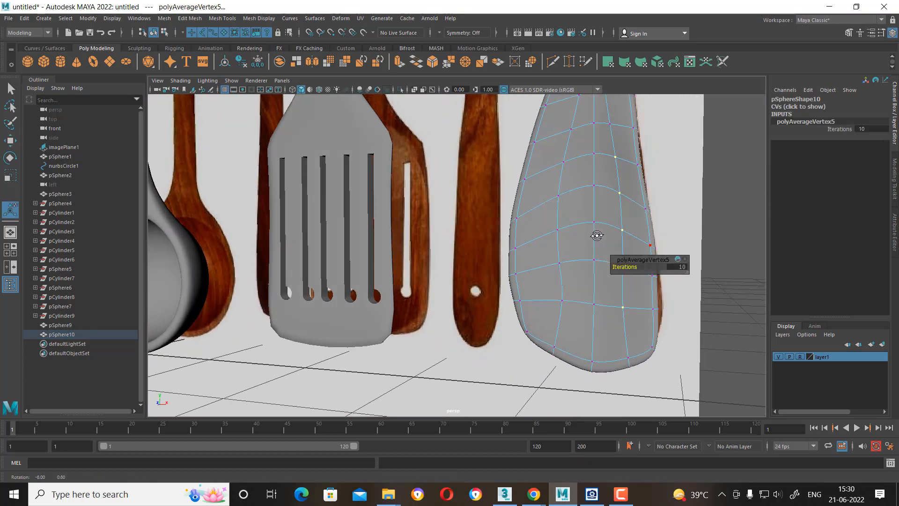
click(557, 230)
shift+right_click(555, 215)
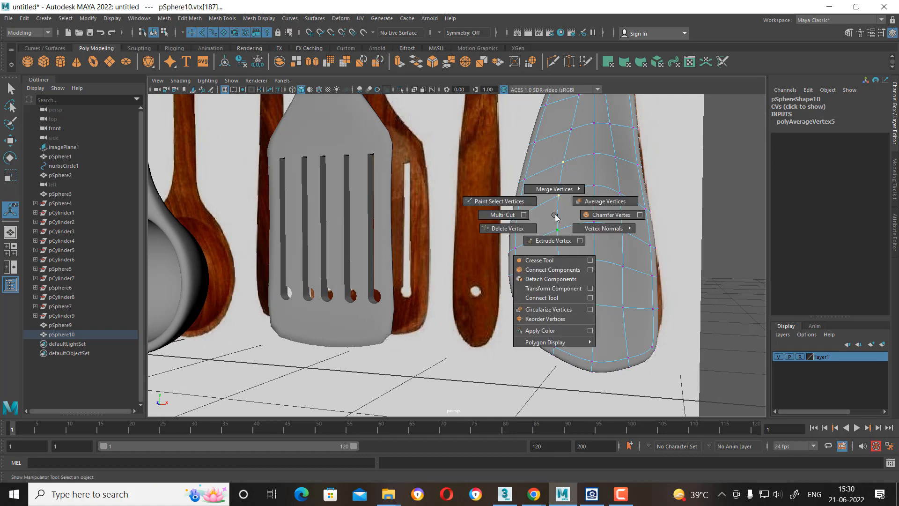
click(598, 200)
alt+drag(596, 200, 580, 180)
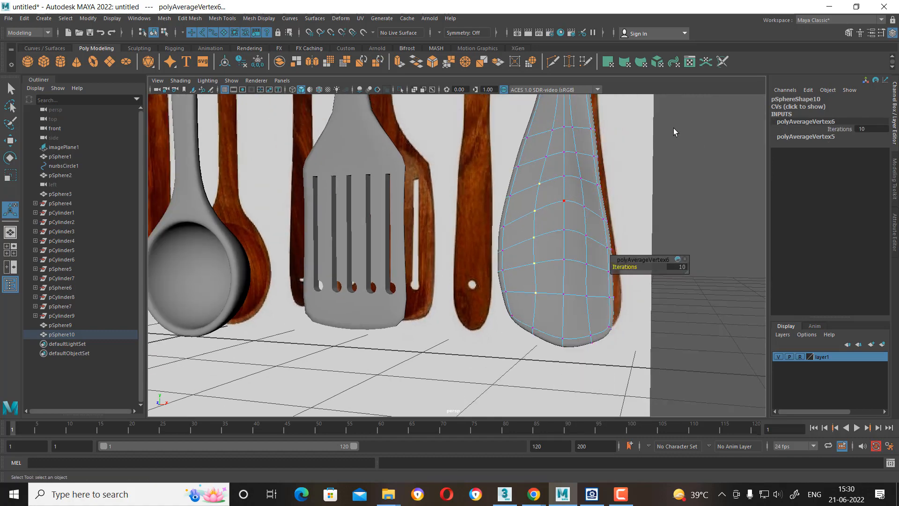
key(F8)
key(a)
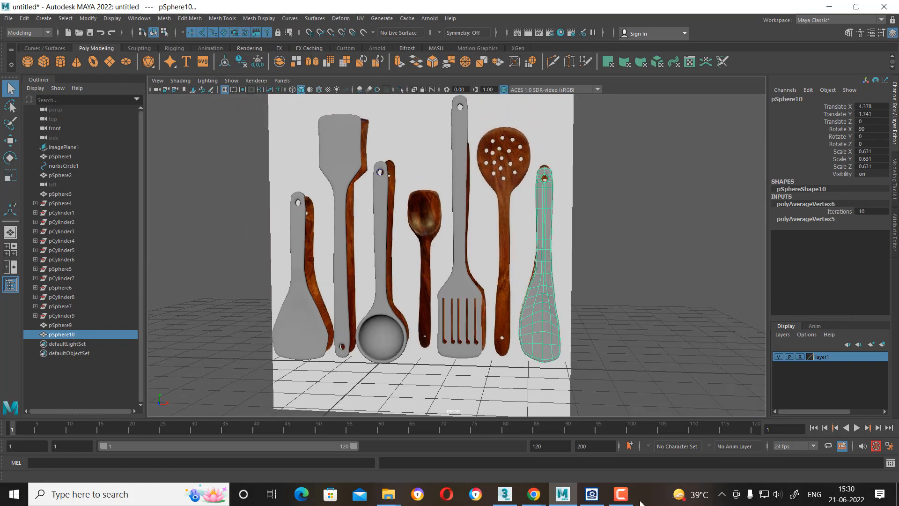